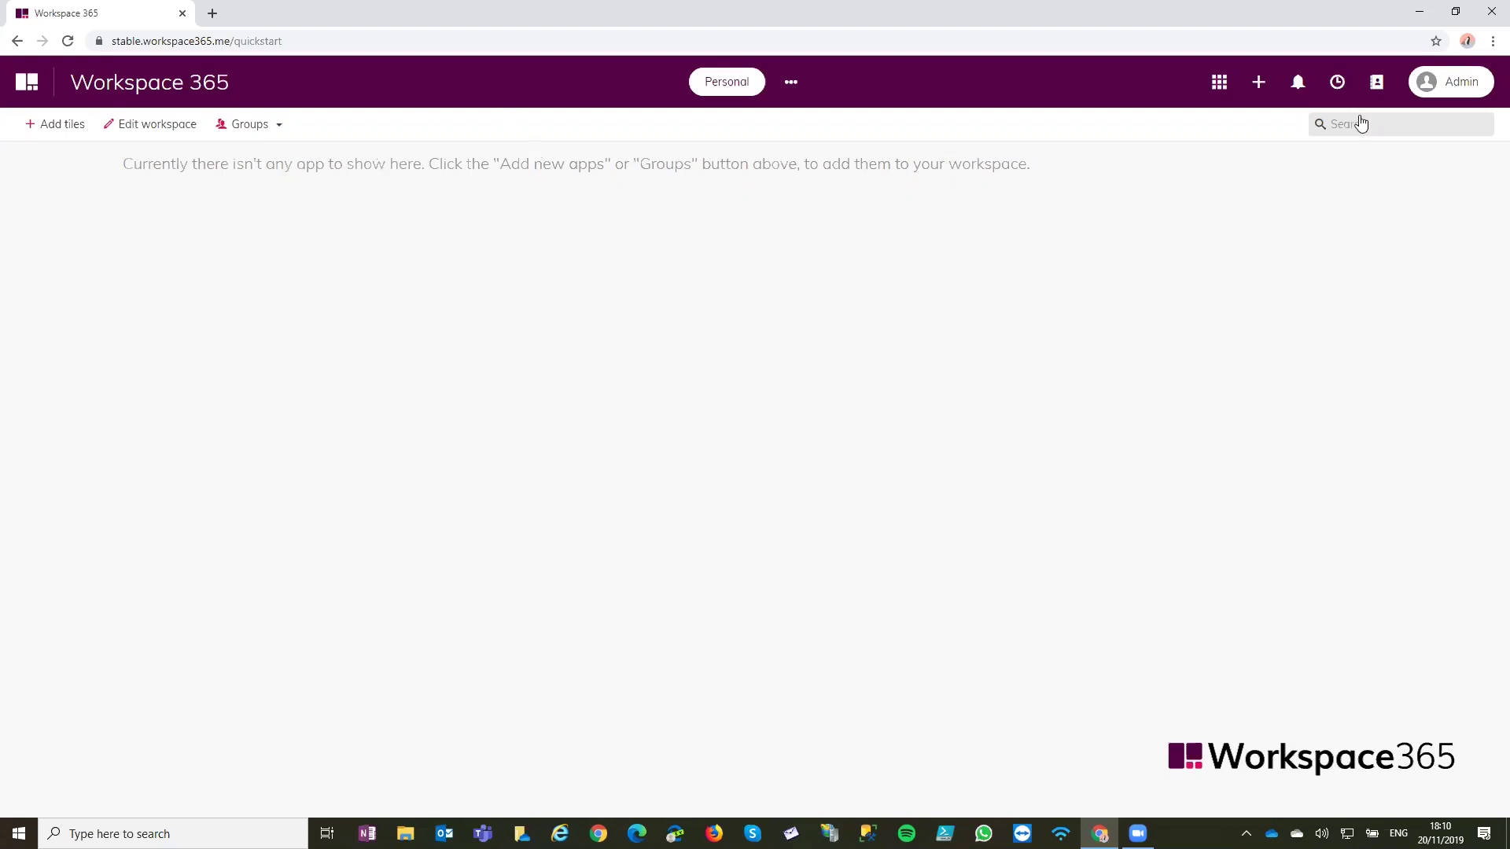
Open Settings from the Admin account menu and scroll through the User profile page
click(1455, 86)
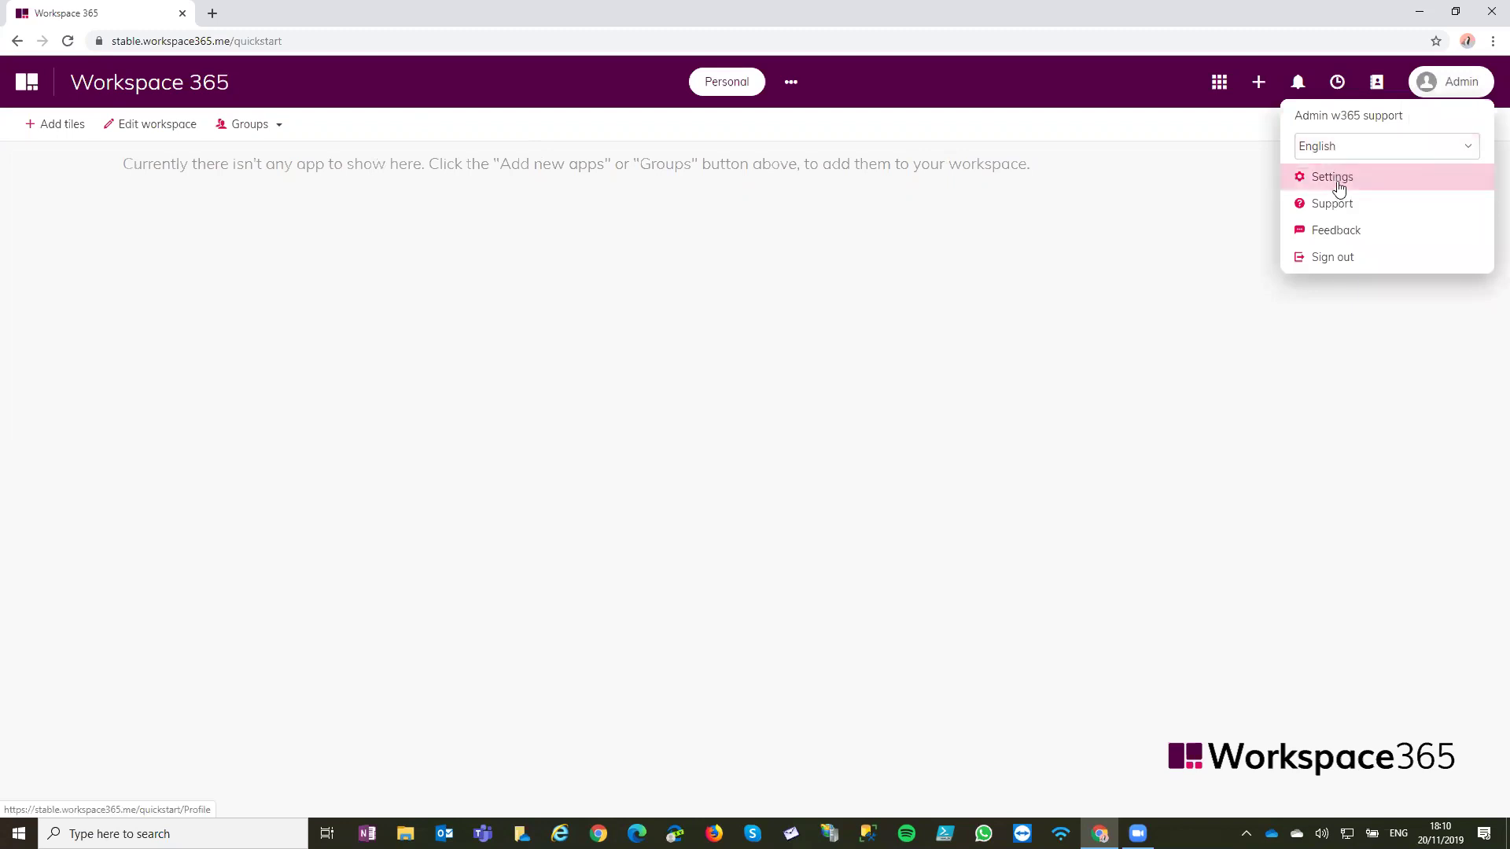
click(1334, 180)
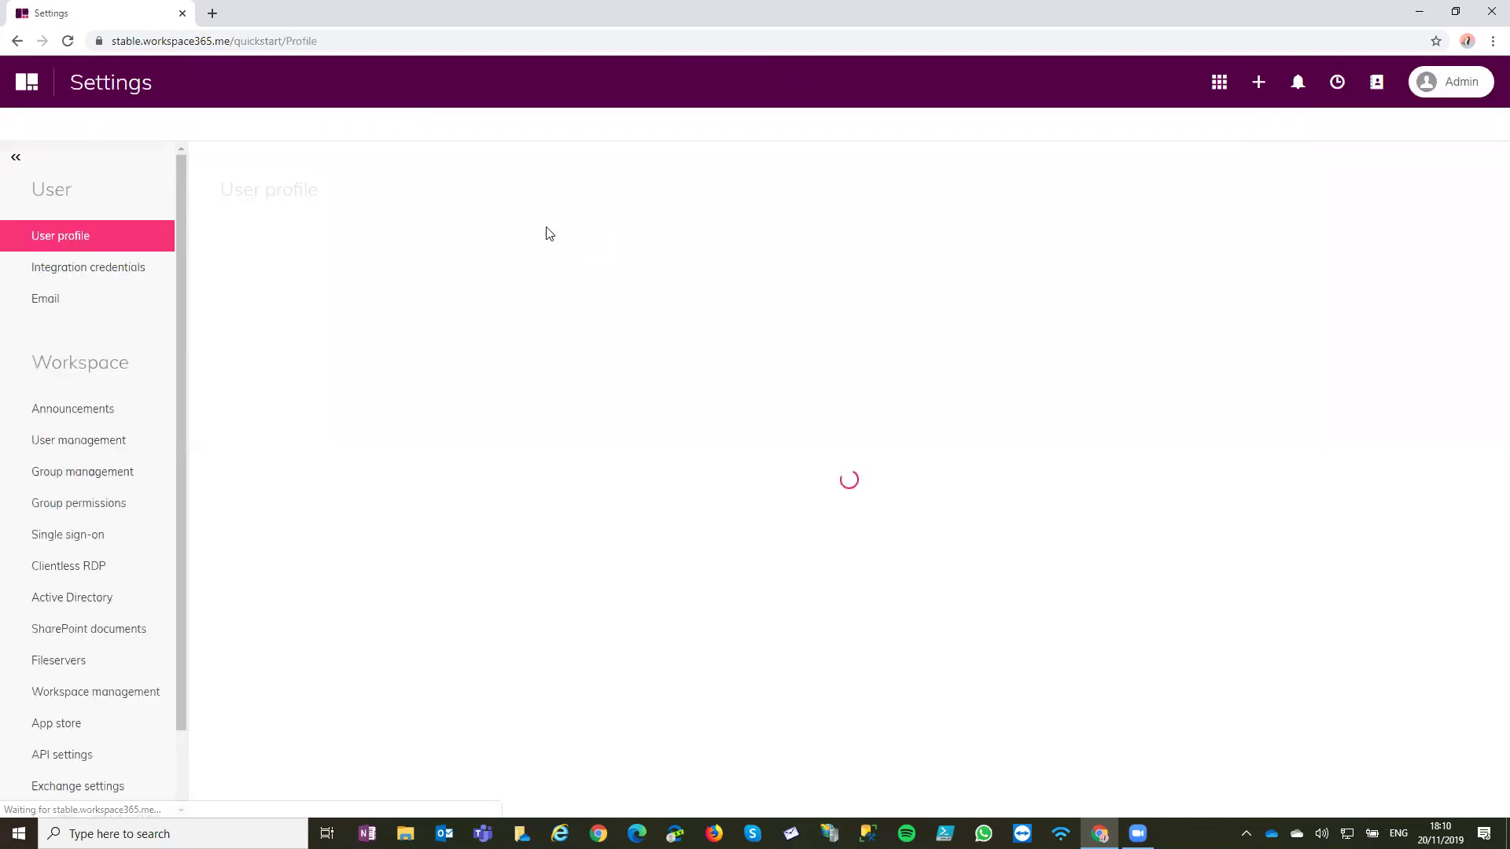
mouse_move(223, 292)
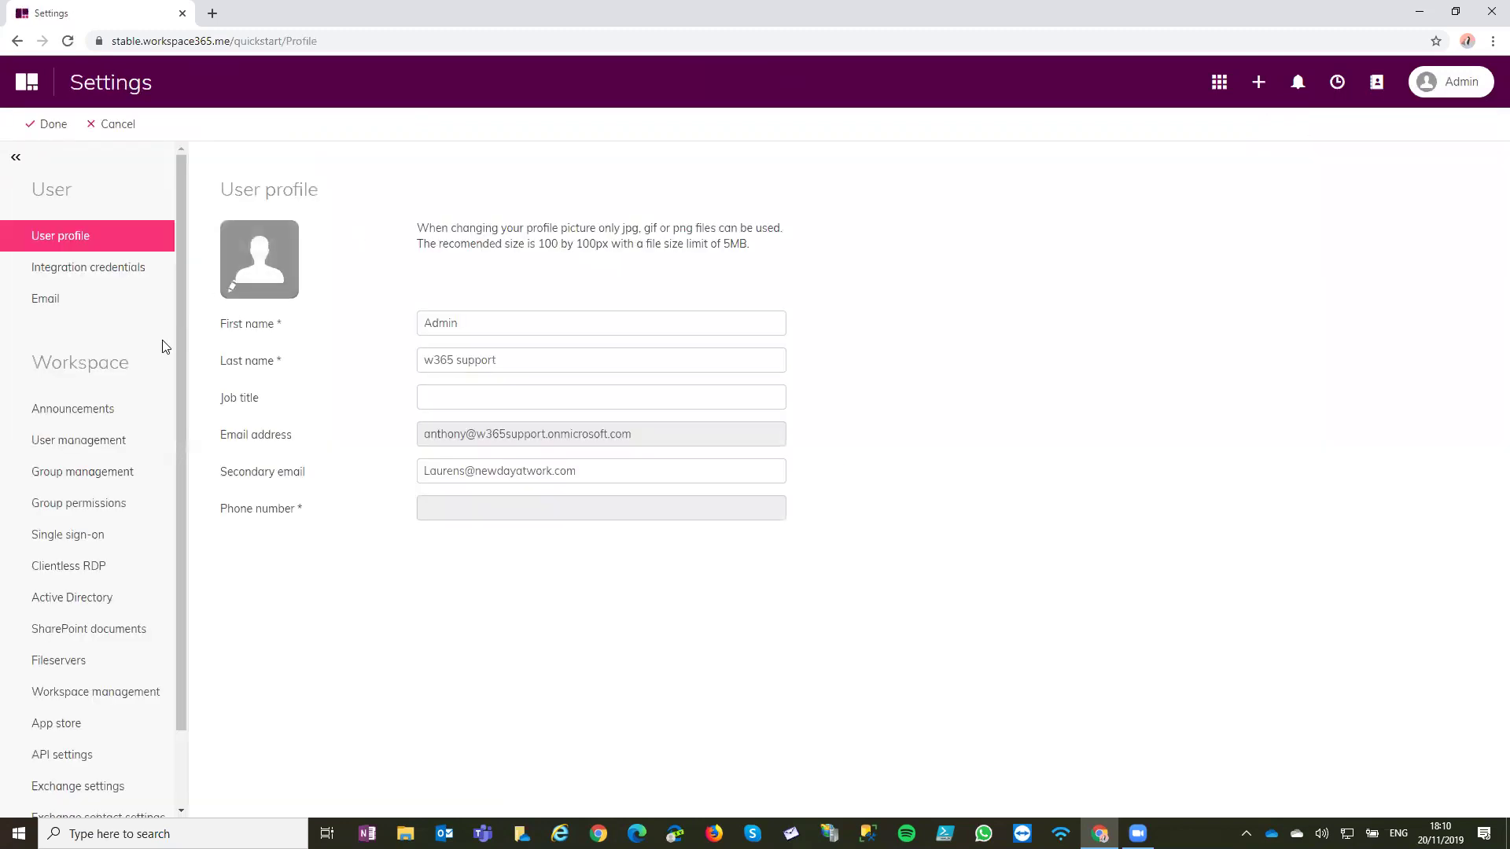
scroll(165, 347, down, 1)
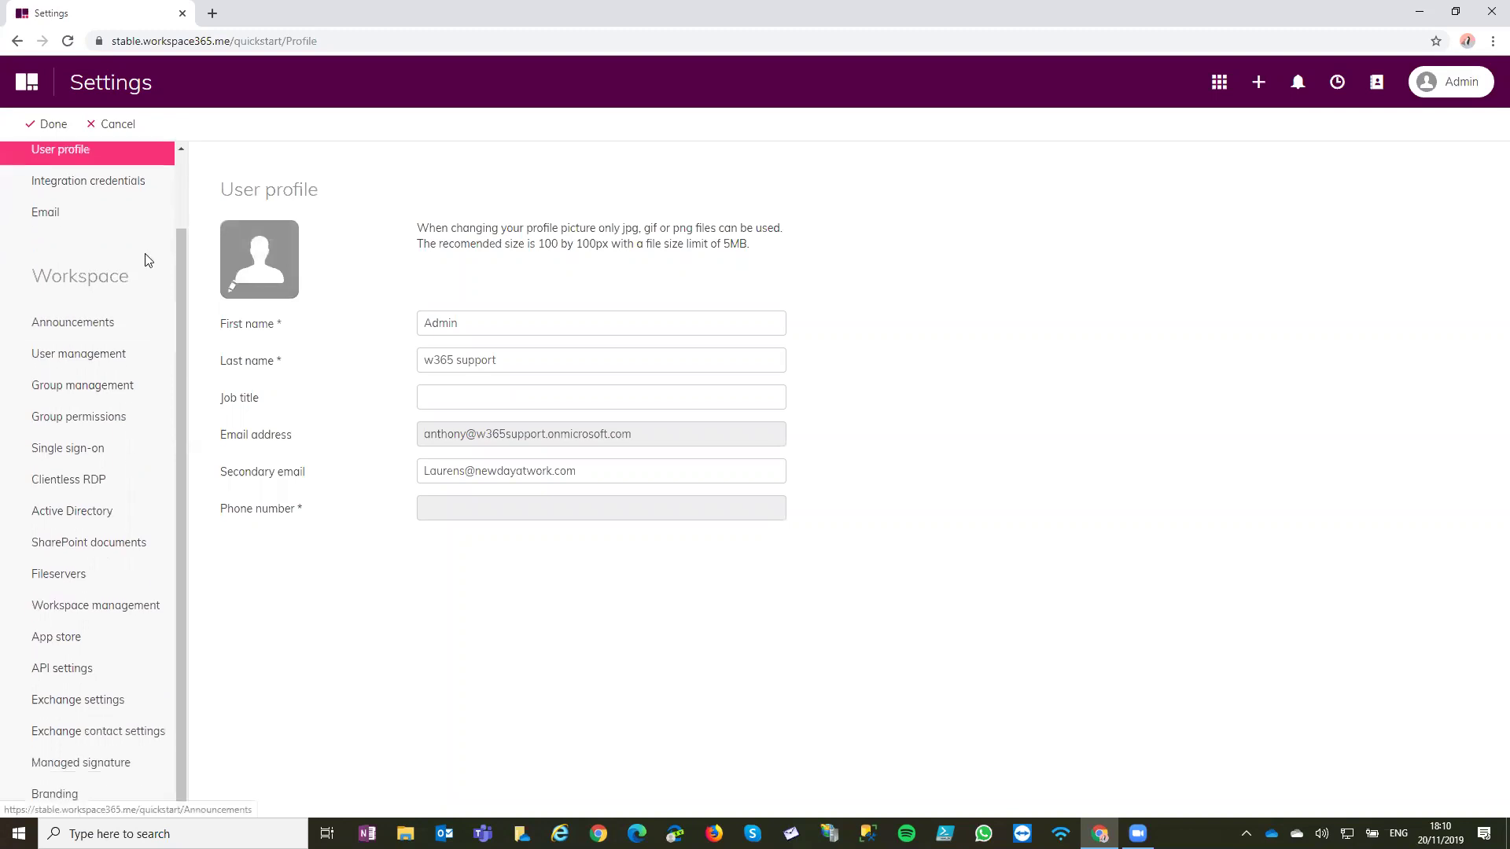
scroll(79, 180, up, 1)
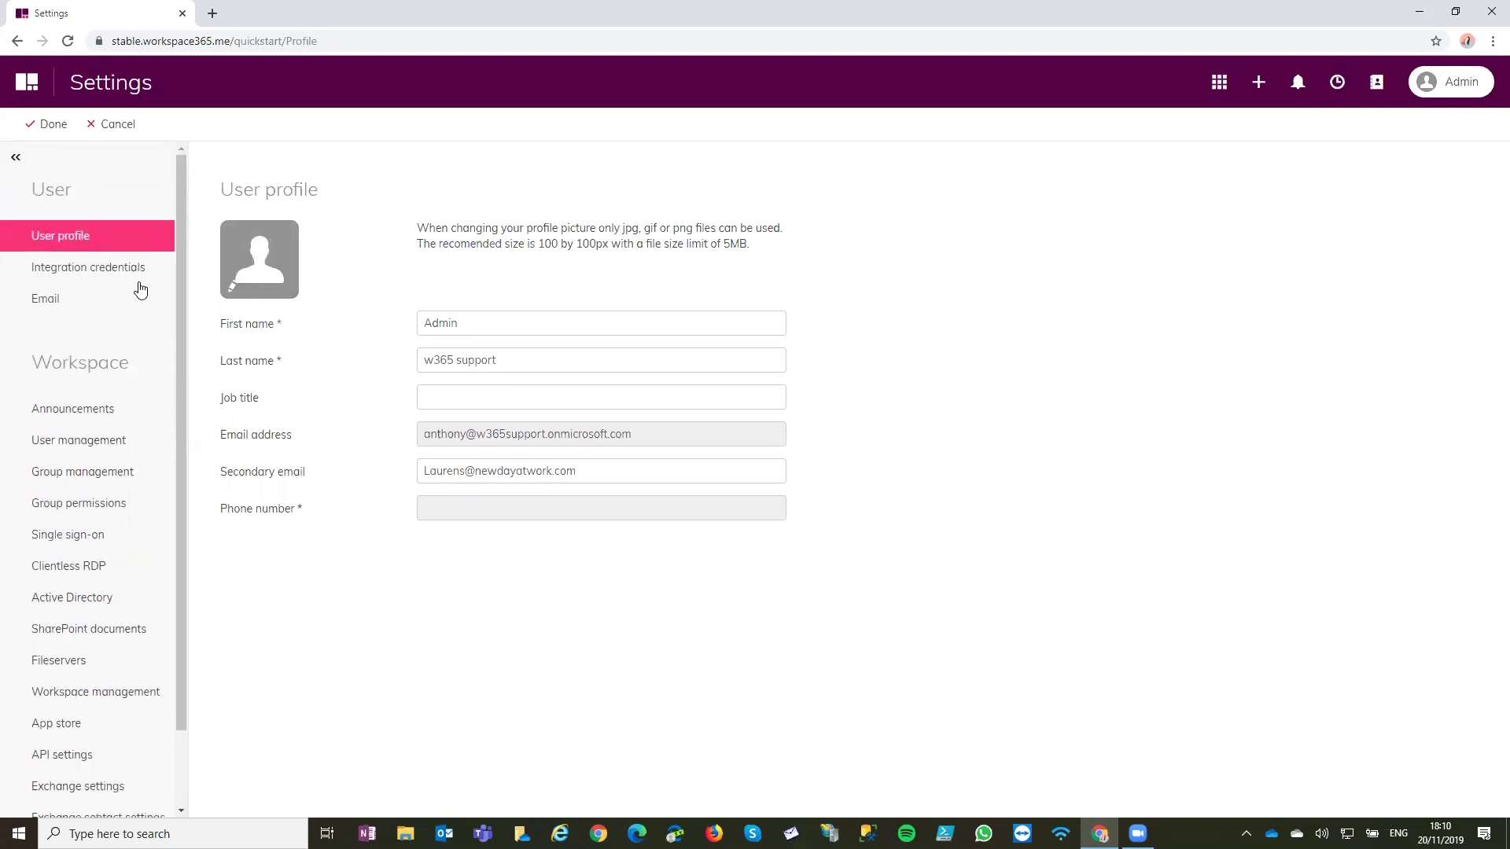
scroll(124, 345, down, 1)
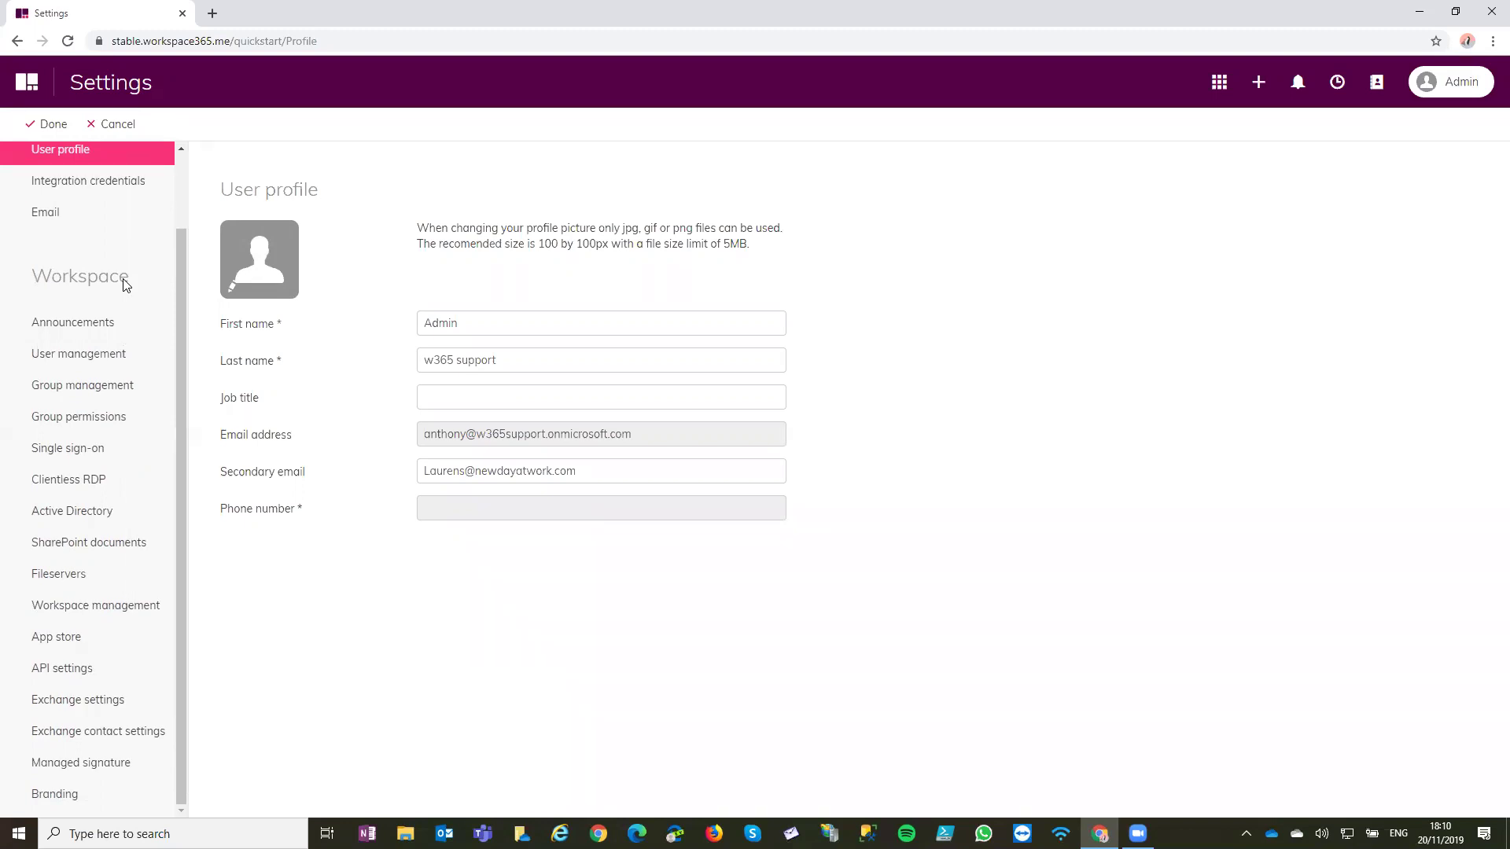
In SharePoint documents settings, tick 'User can open files in local applications'
click(130, 544)
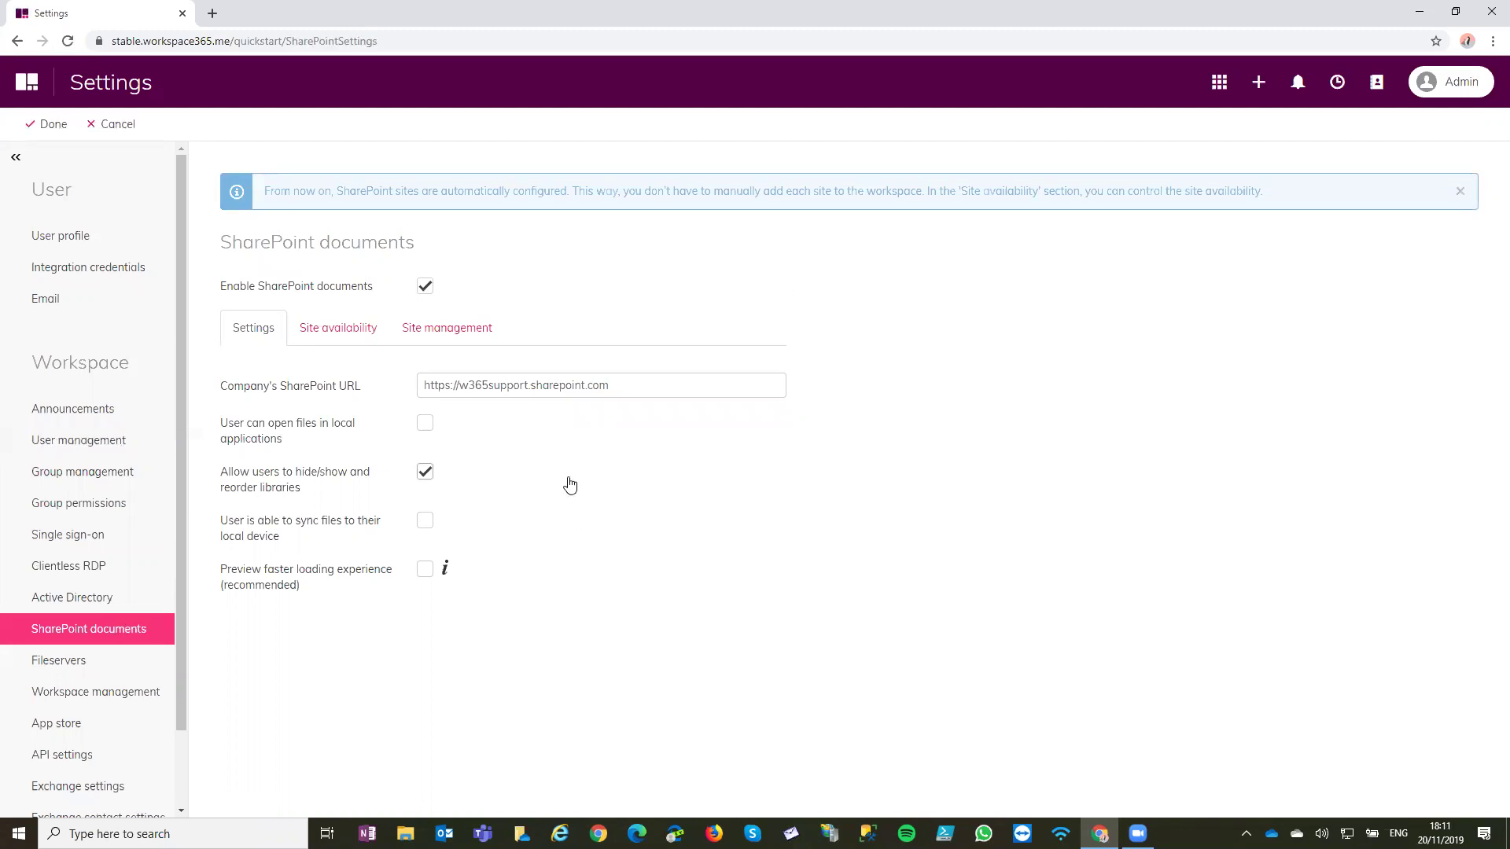
click(299, 429)
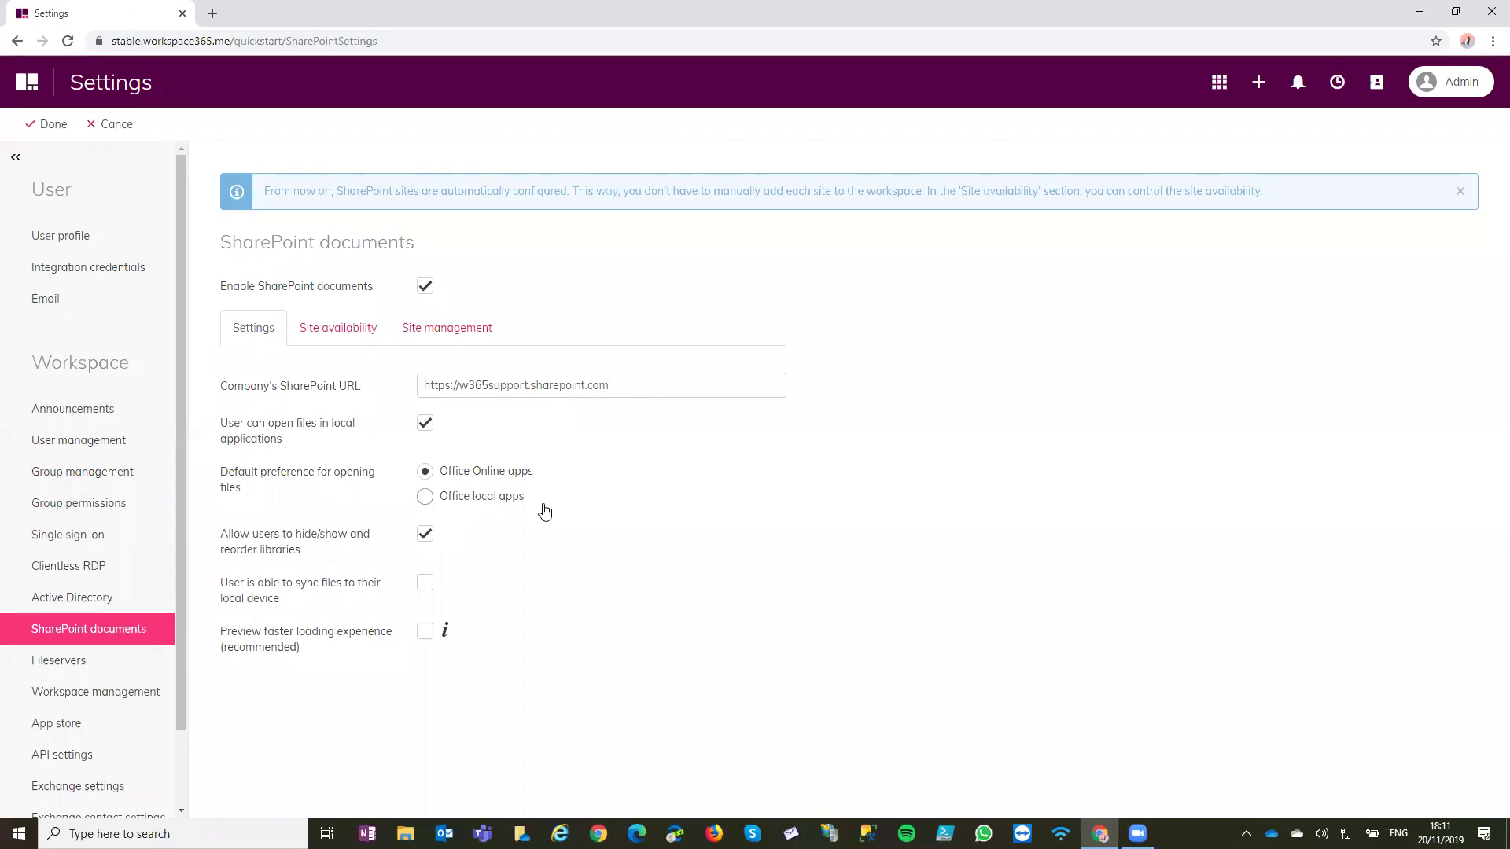
drag(221, 476, 255, 489)
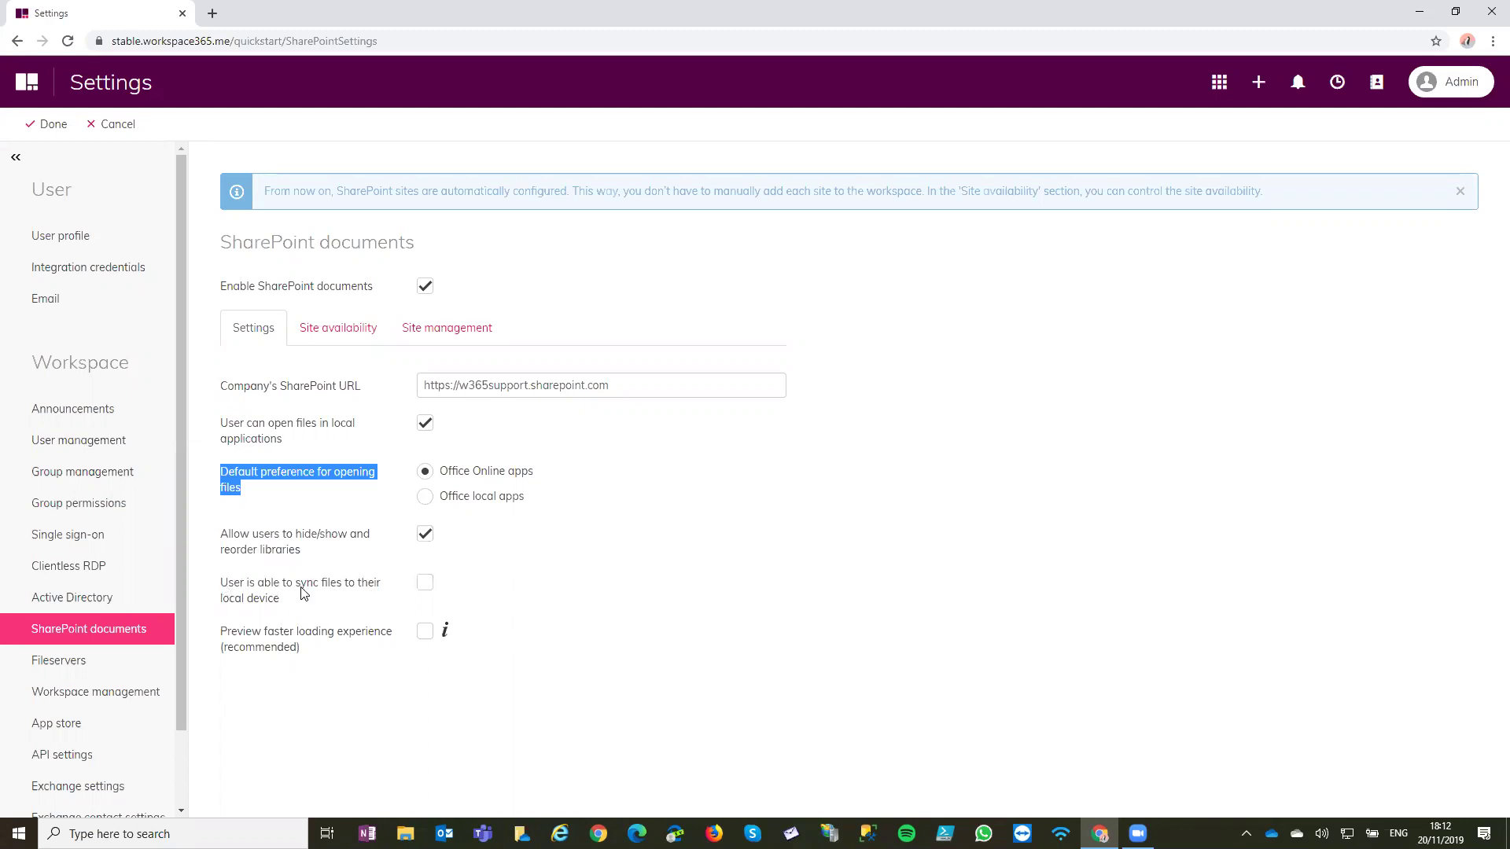
click(343, 589)
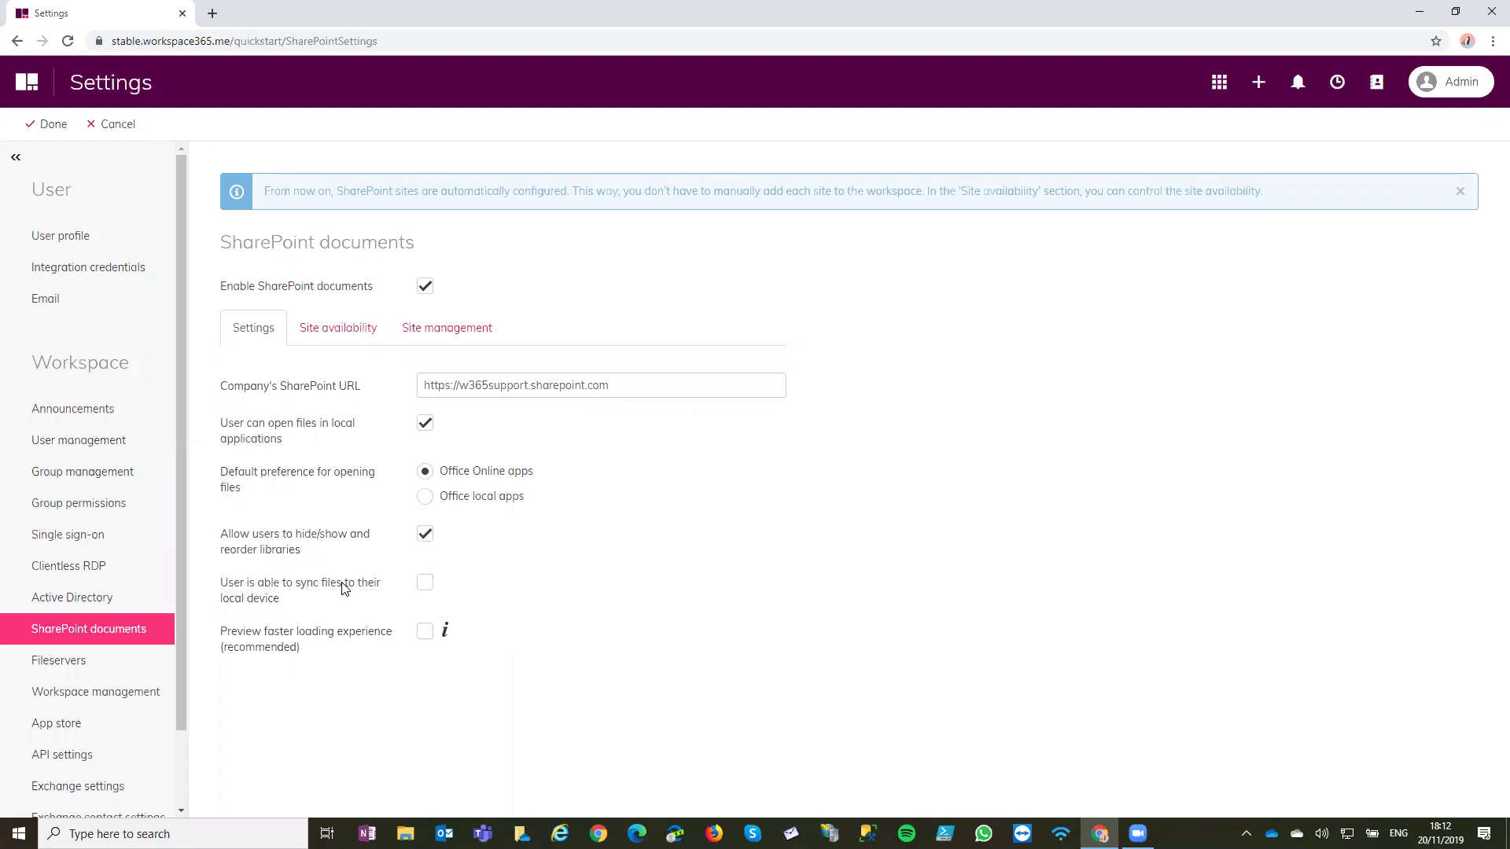
Enable file sync with the new client, save with Done, and open the dashboard in a new tab
click(343, 589)
click(493, 631)
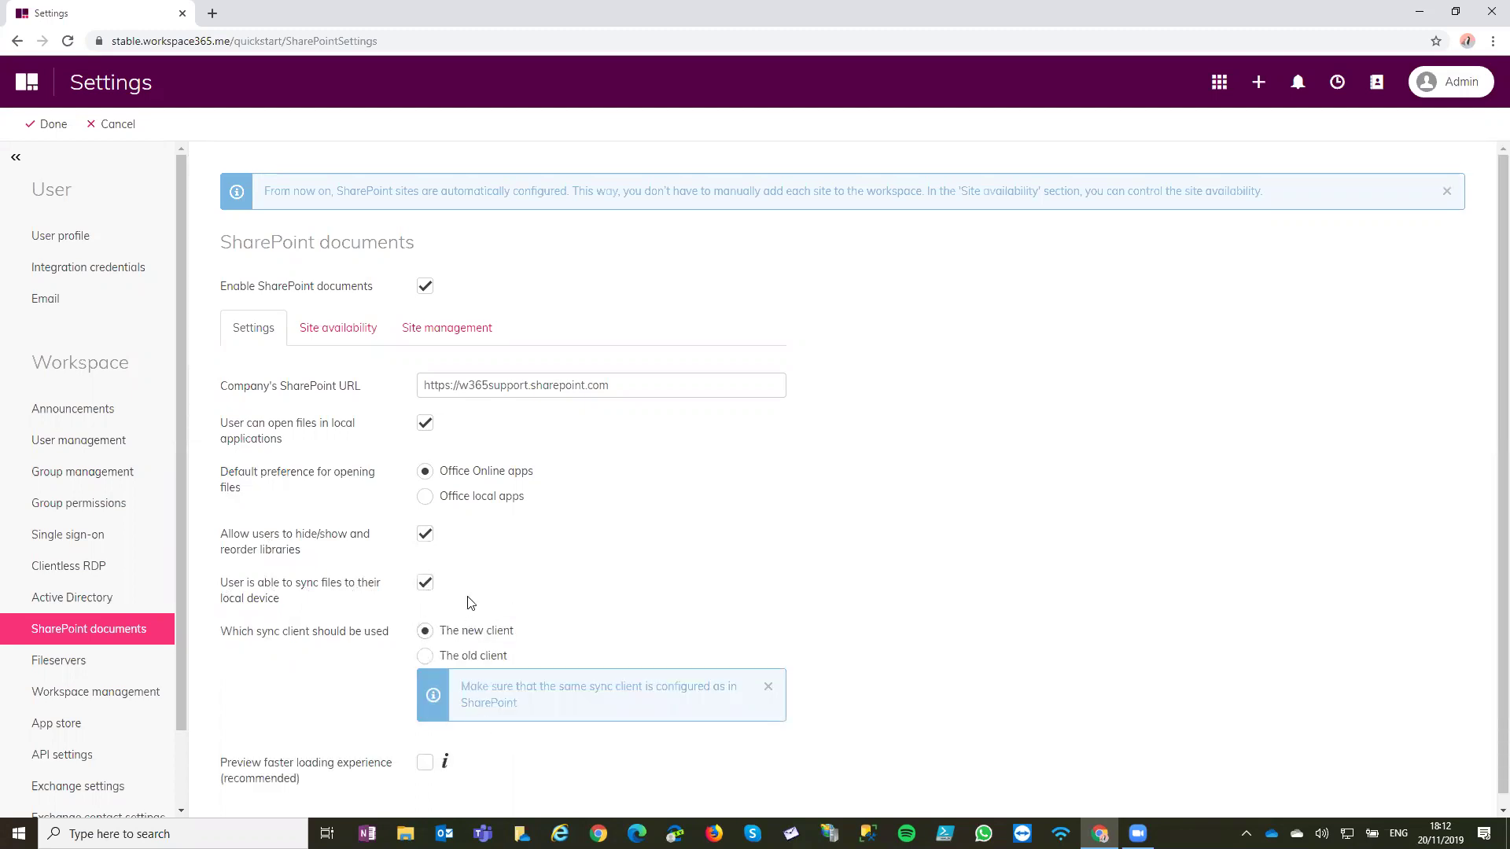
scroll(470, 602, down, 1)
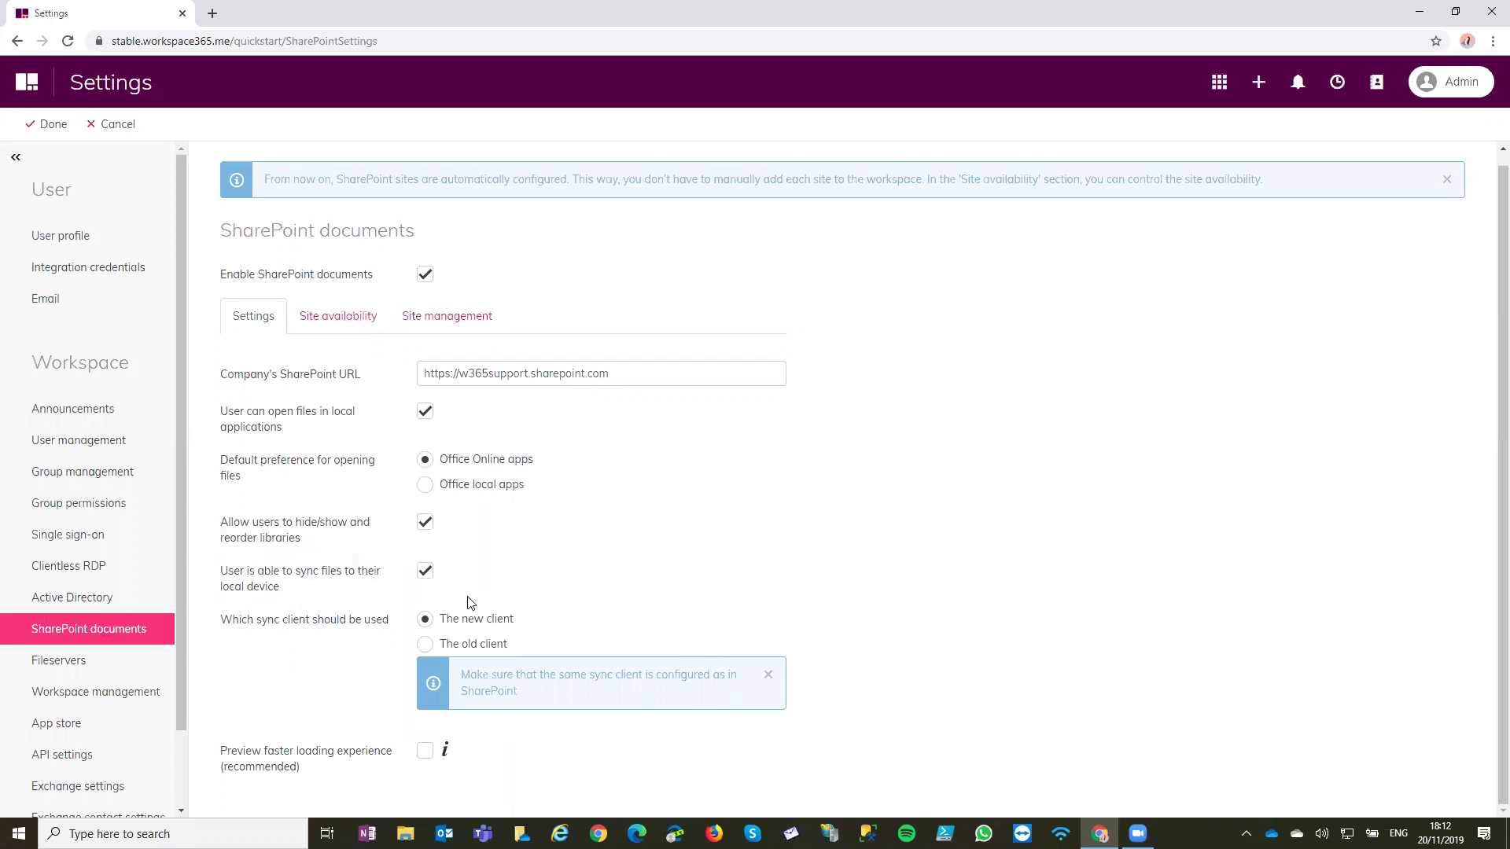
click(55, 132)
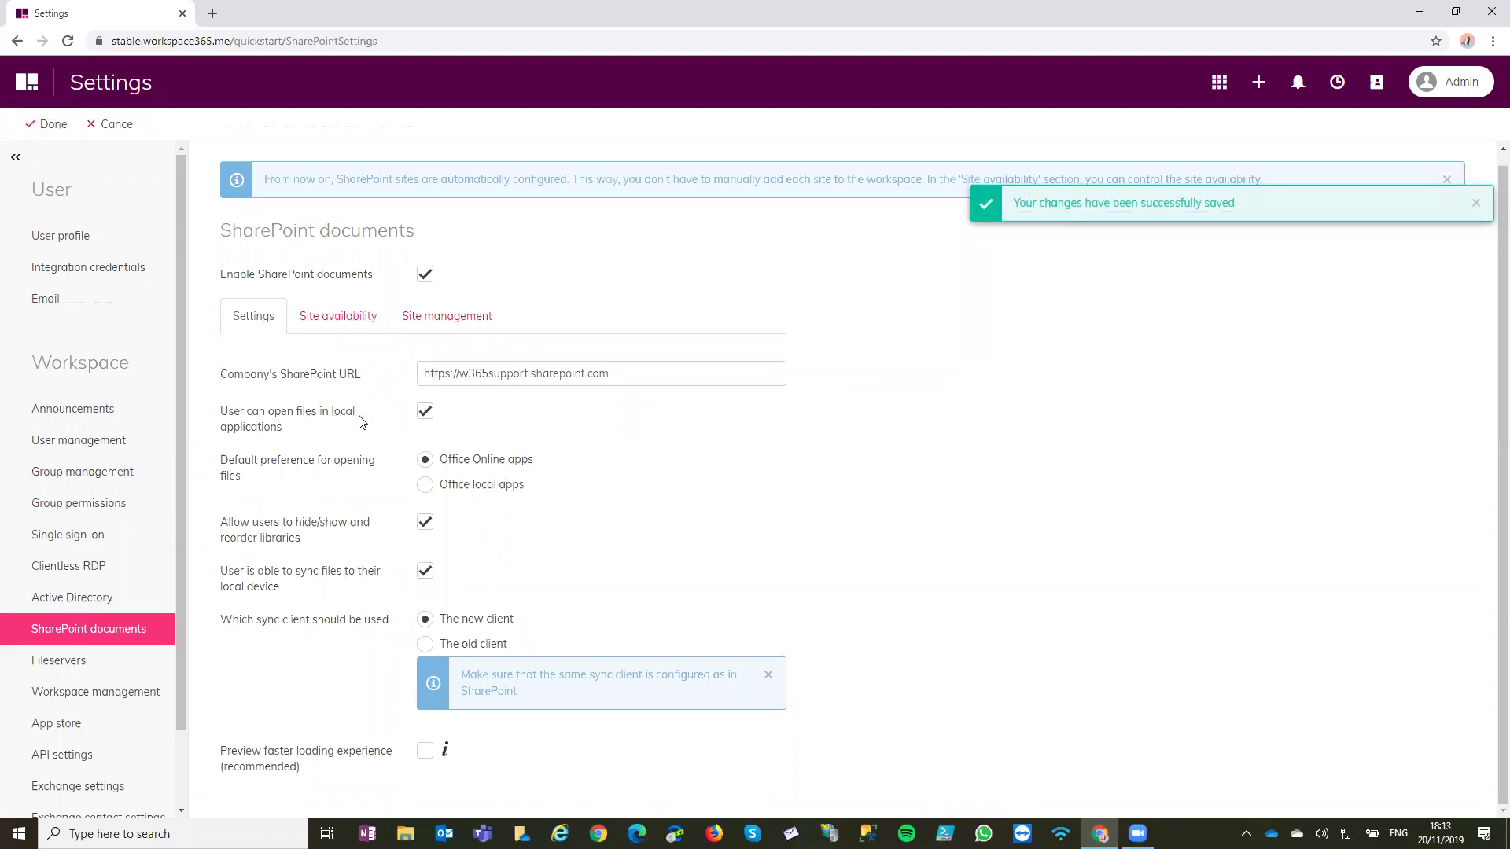
click(22, 95)
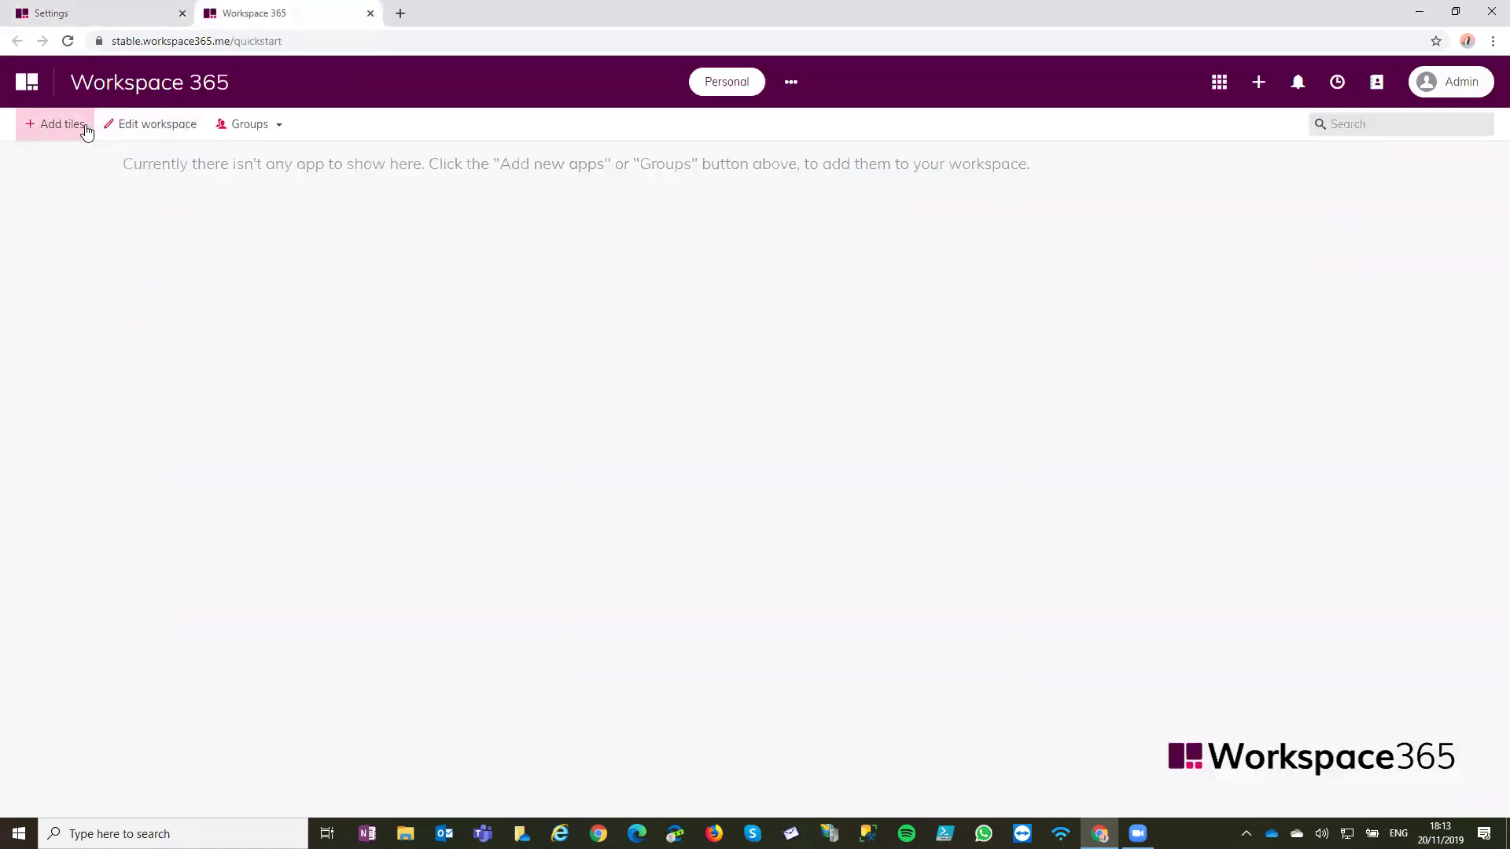
Add the Documents tile to the workspace and resize it to 8 x 8
click(86, 125)
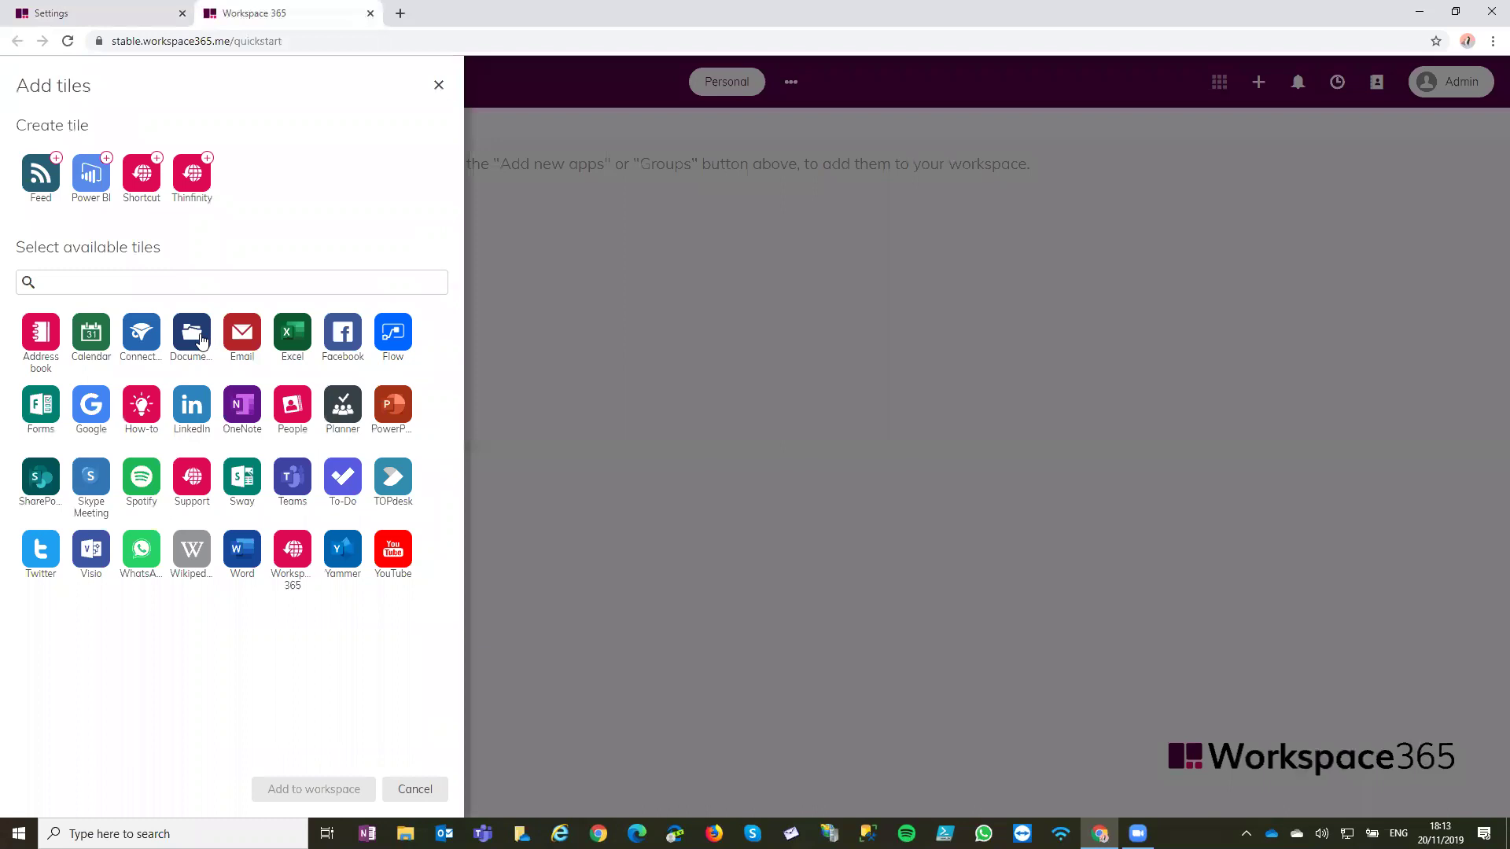
click(314, 789)
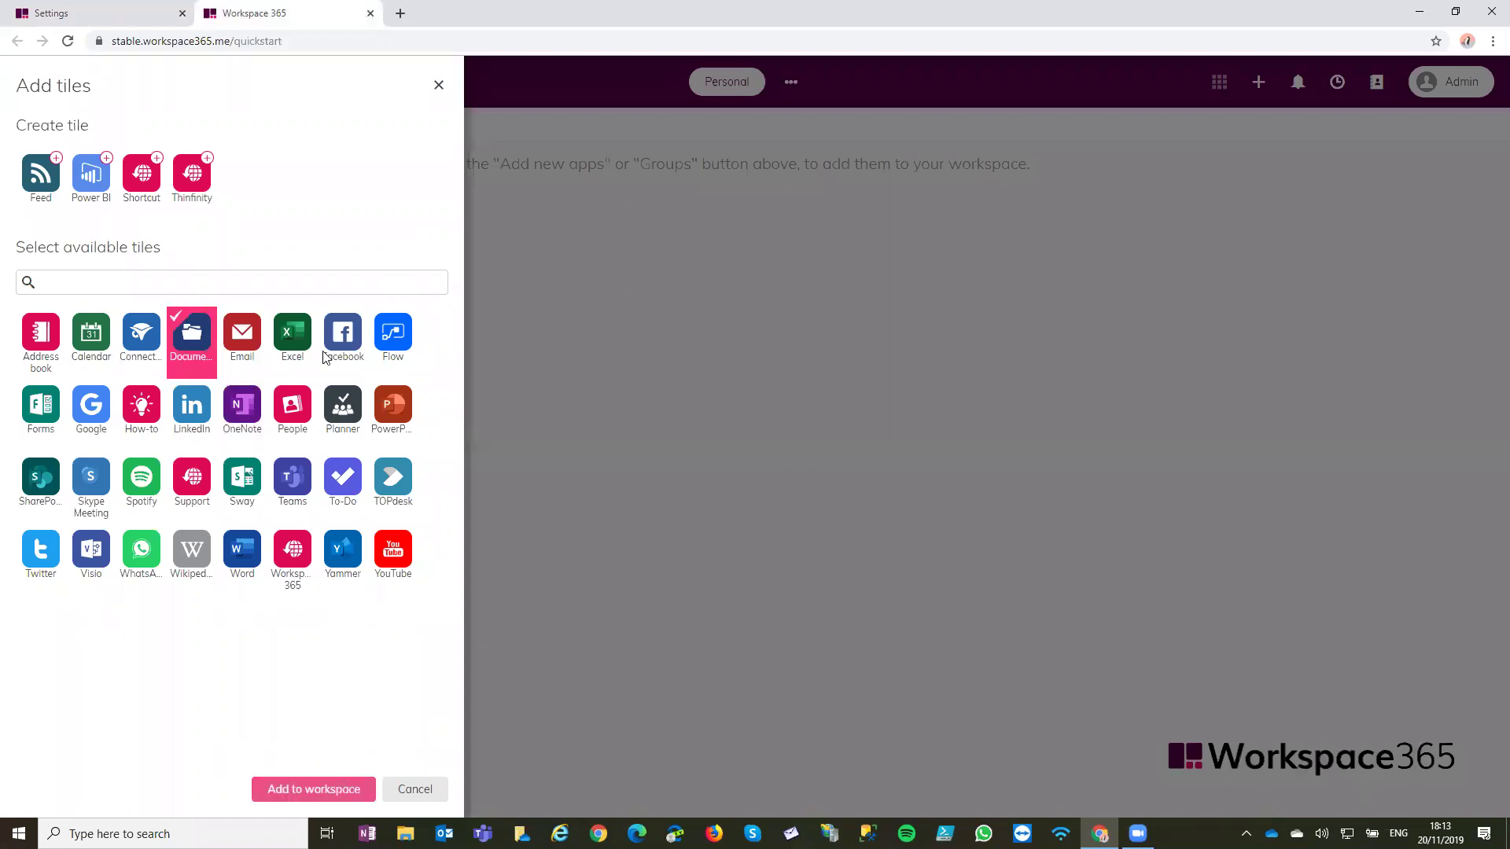
right_click(276, 343)
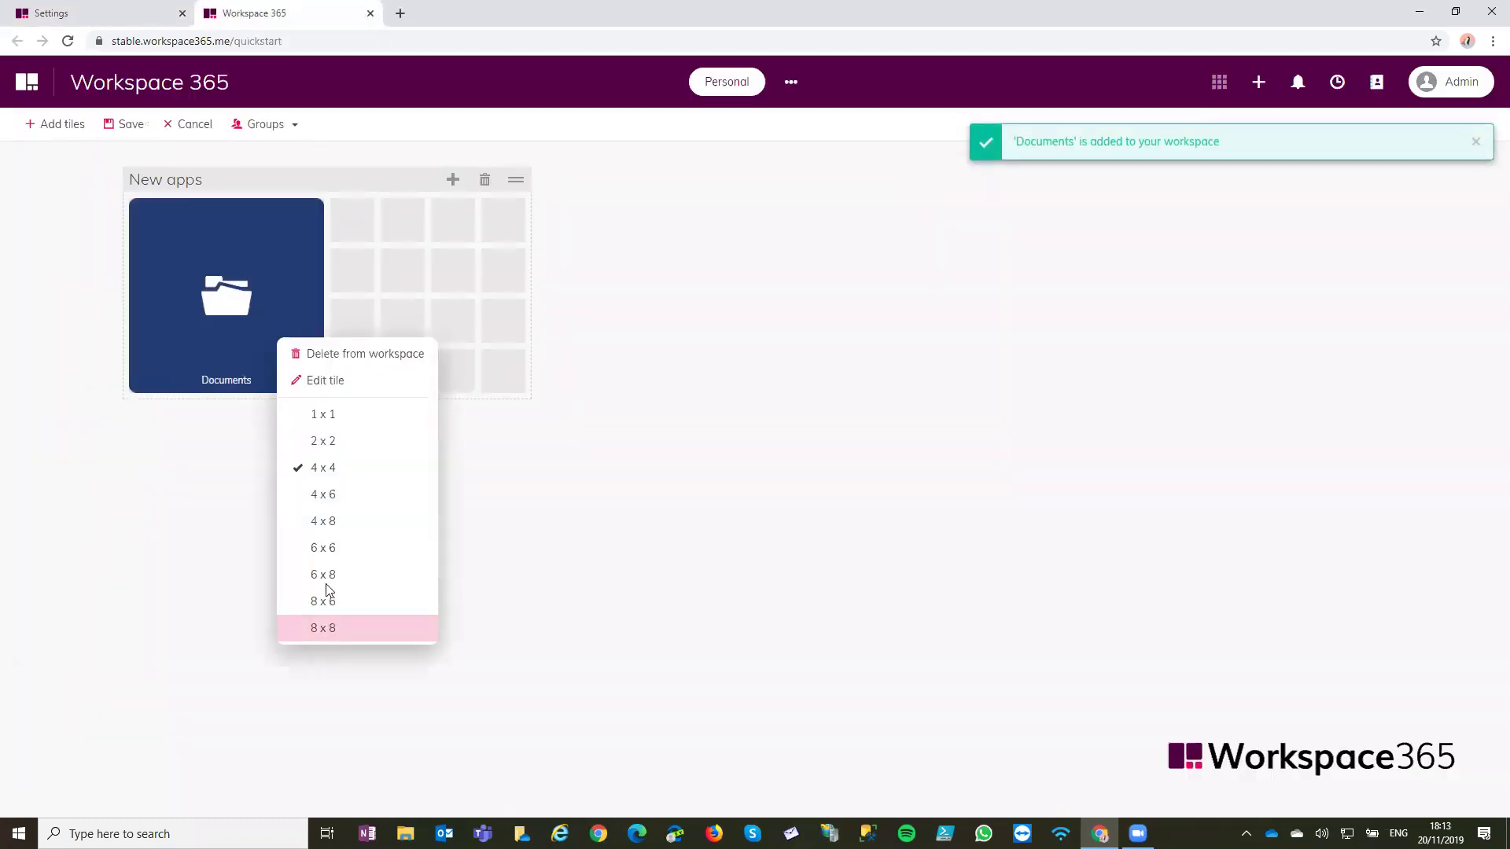
click(330, 621)
Rename the New apps group to 'Documents' and save the workspace
double_click(197, 181)
key(ctrl+a)
text(D)
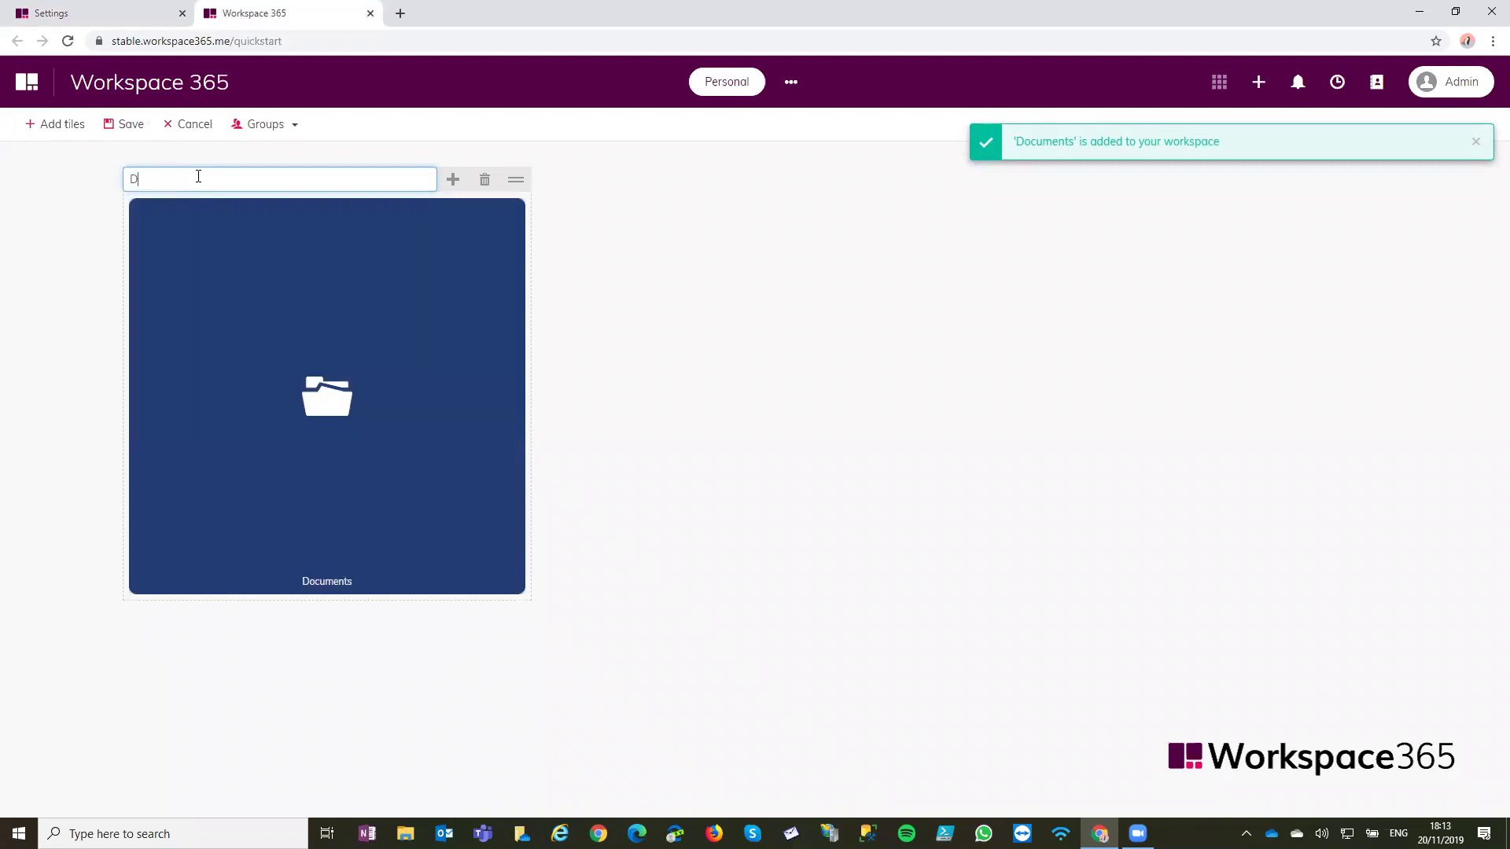
text(ocuments)
key(Return)
click(114, 123)
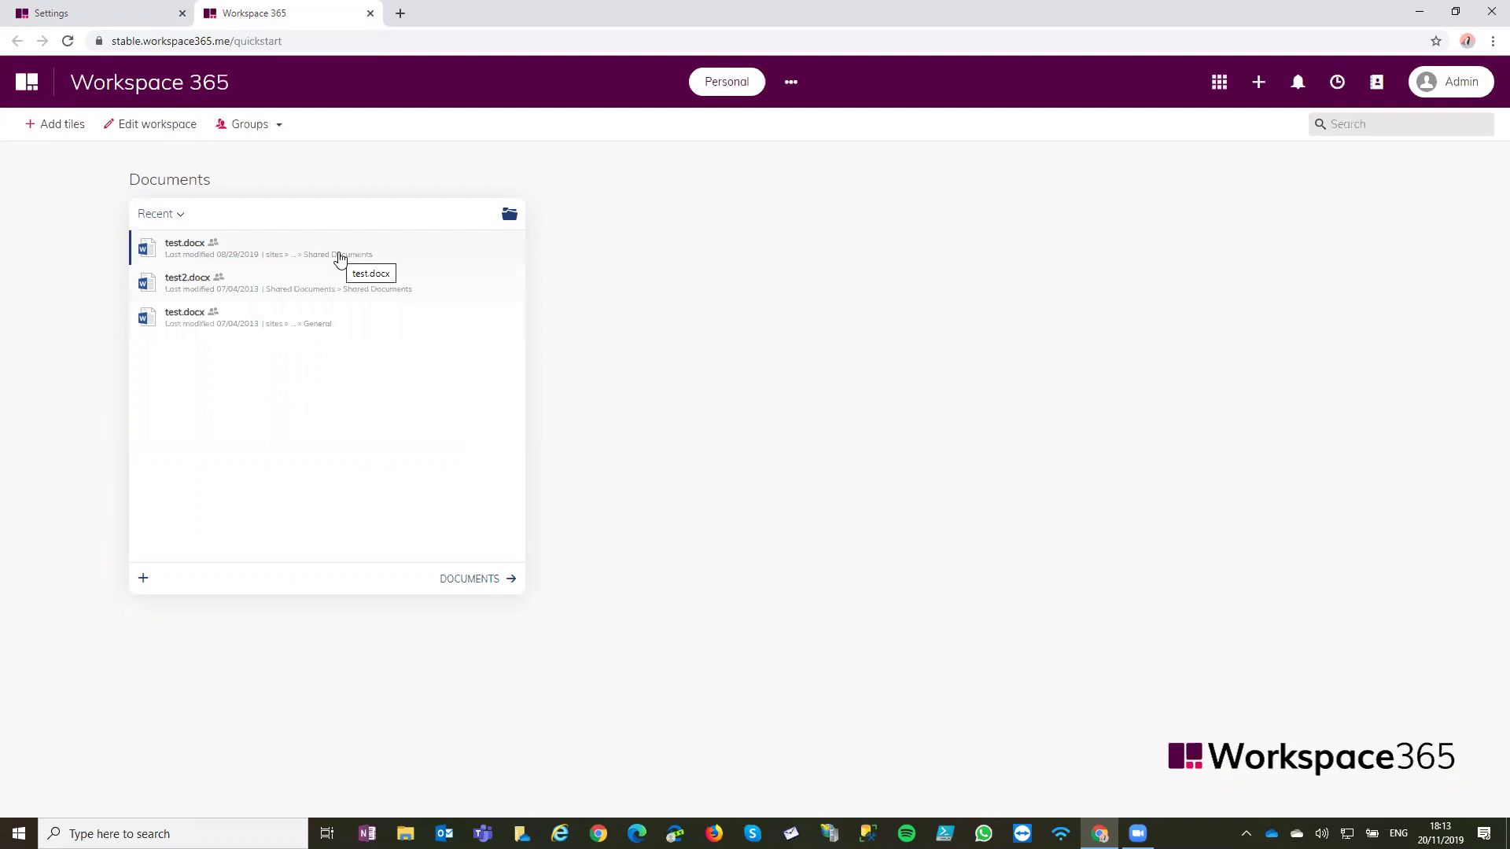
click(163, 217)
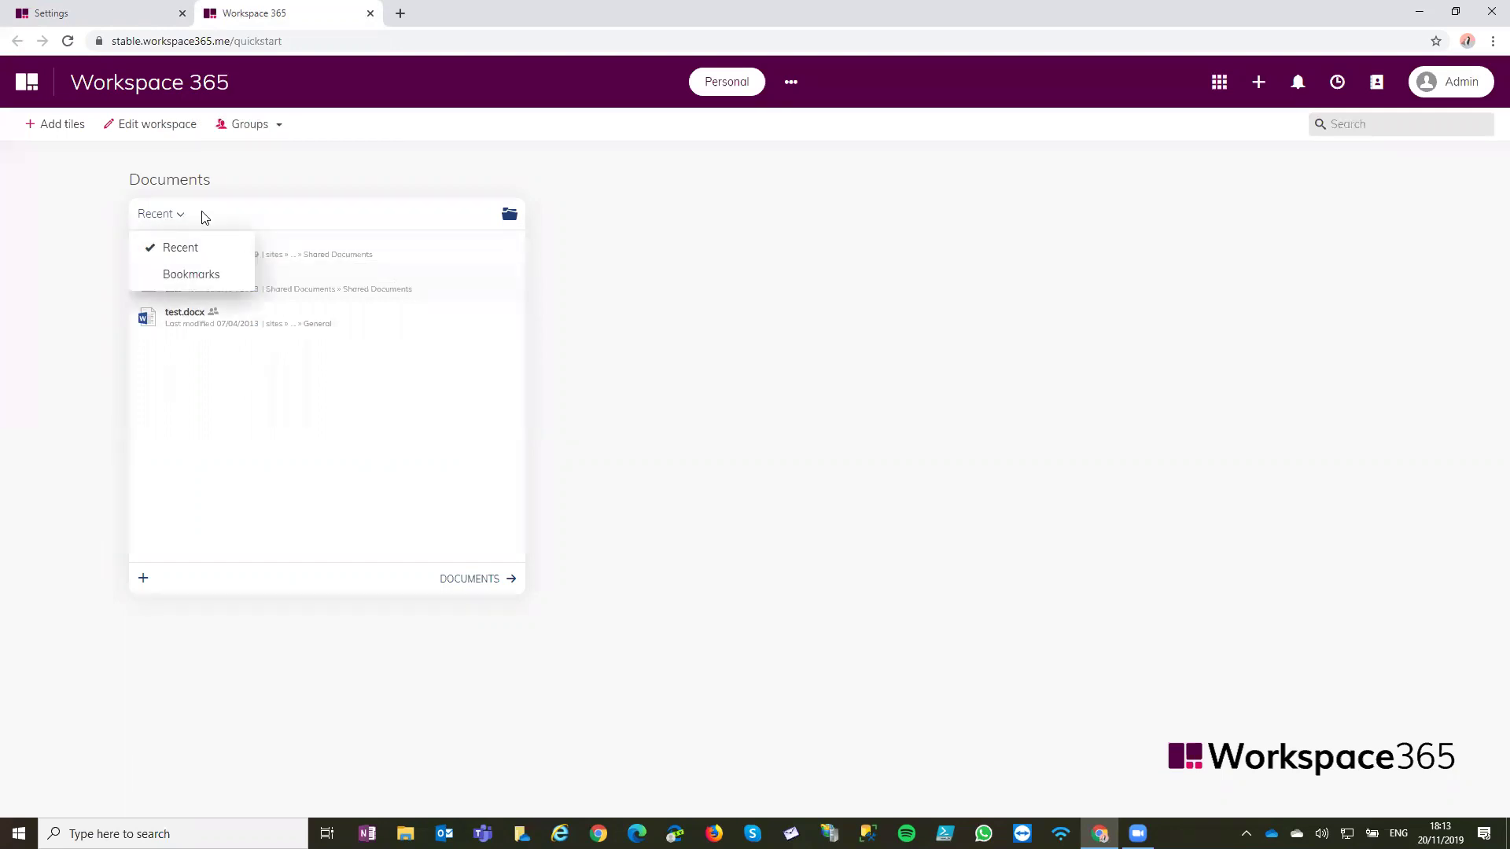
click(272, 192)
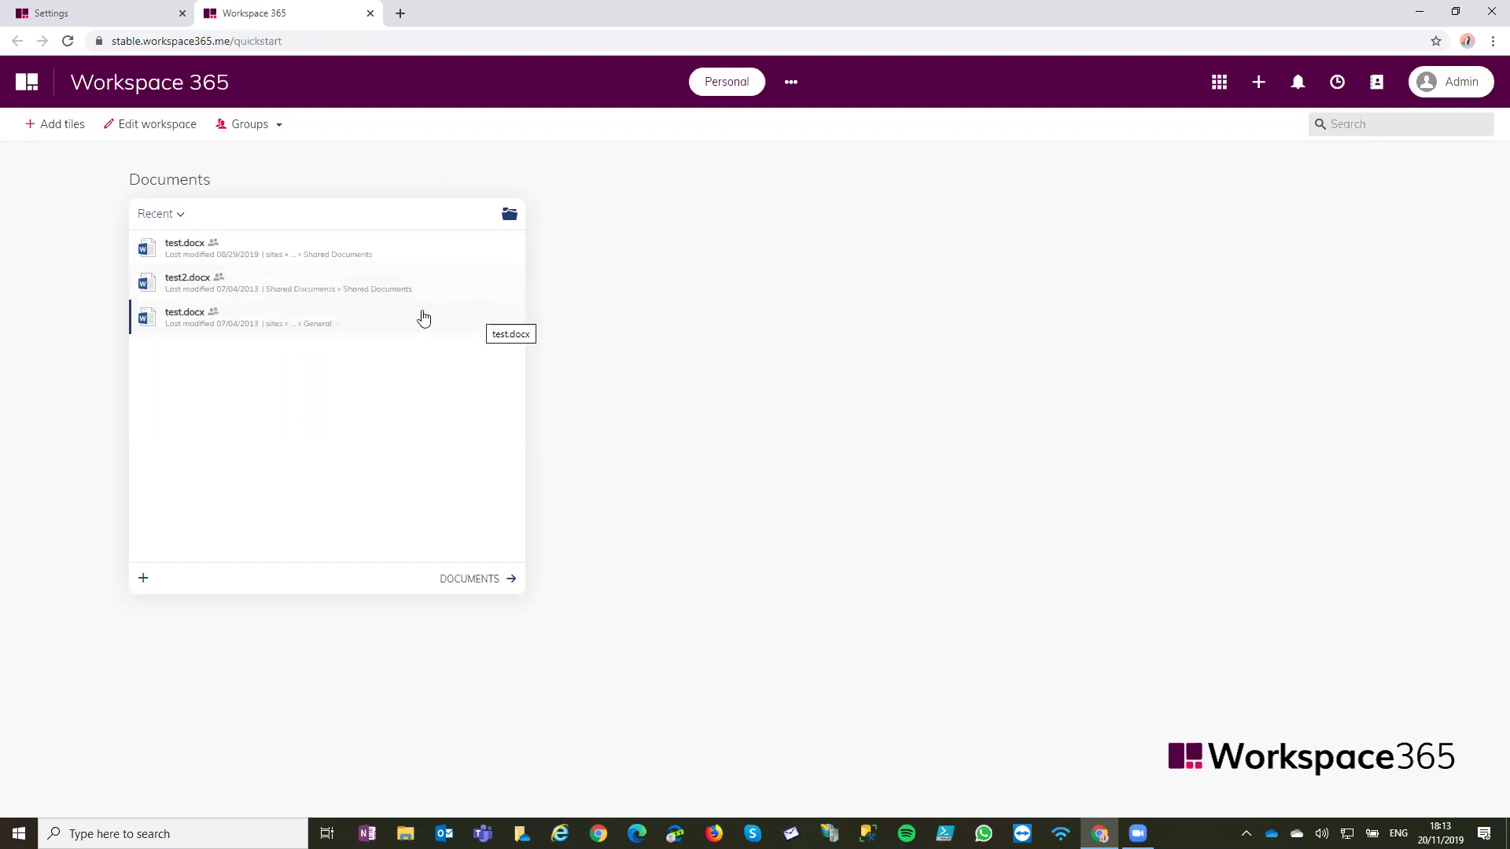
click(321, 250)
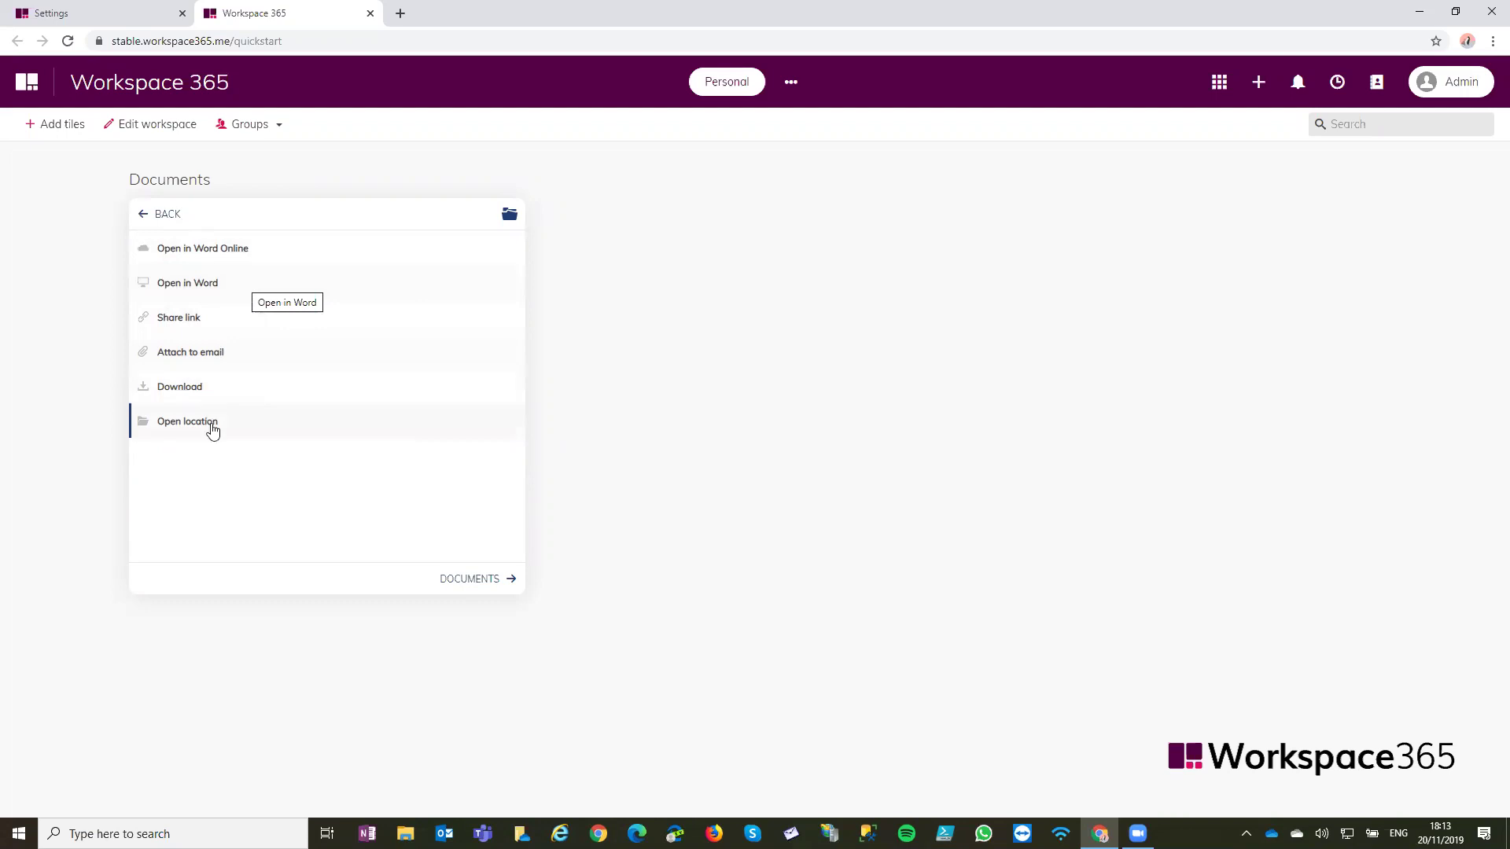
click(158, 215)
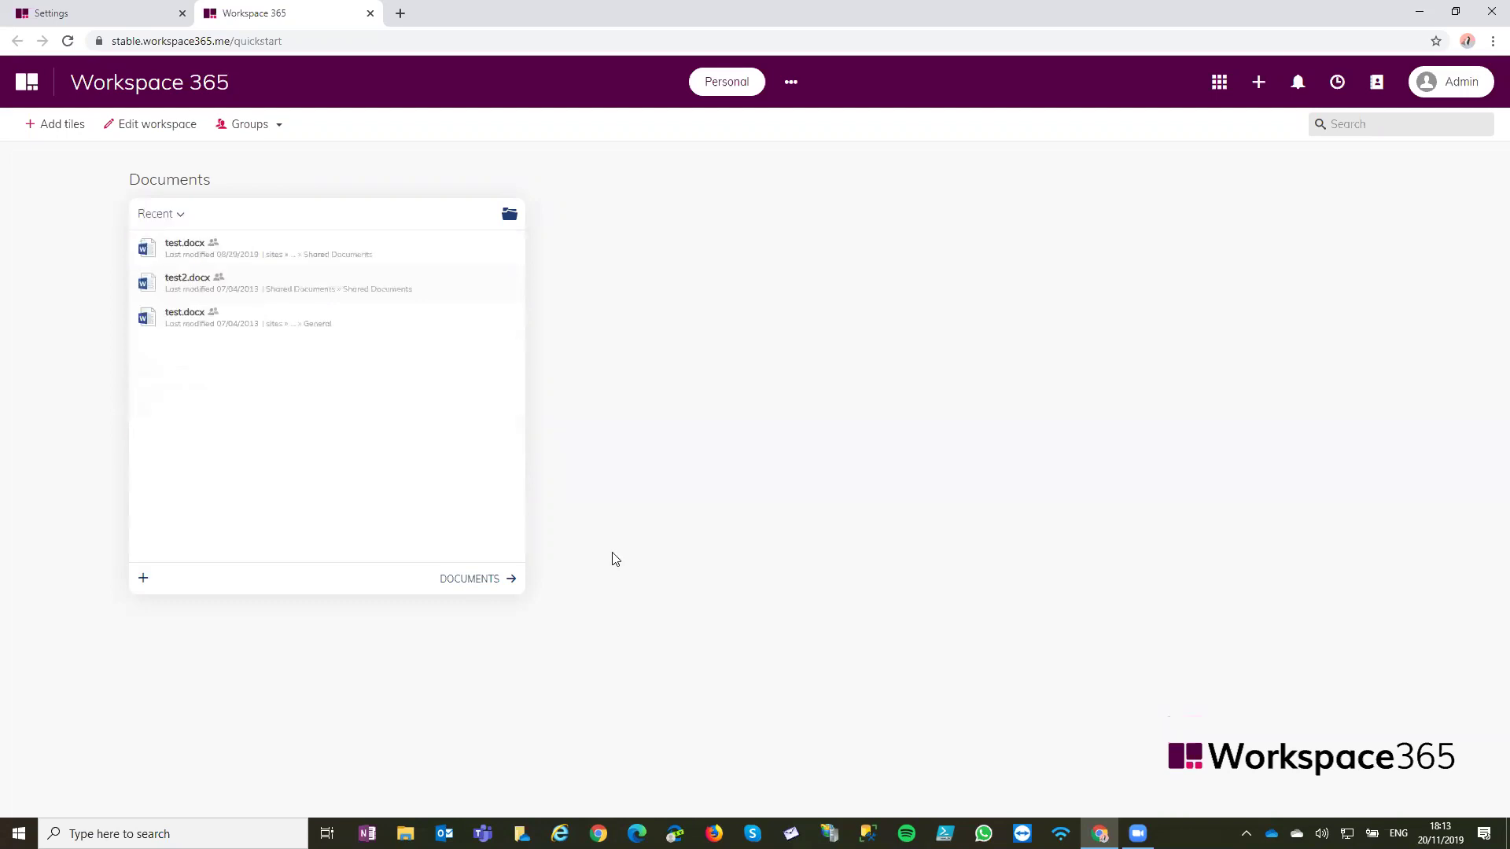
click(476, 579)
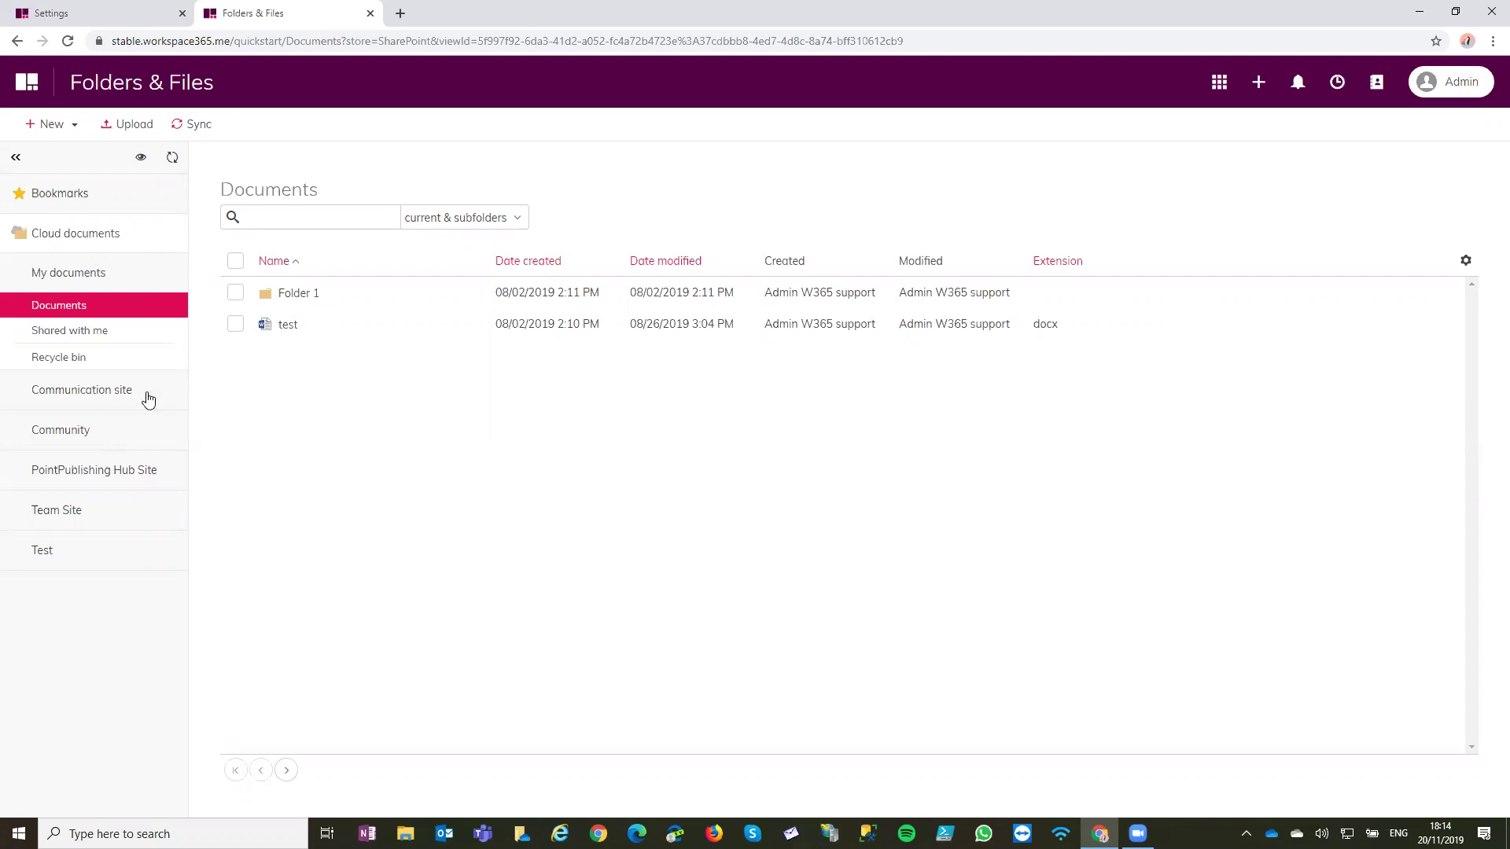
Expand the five site libraries, select the test file, and show its Open in Word Online choices
click(101, 564)
click(102, 519)
click(113, 472)
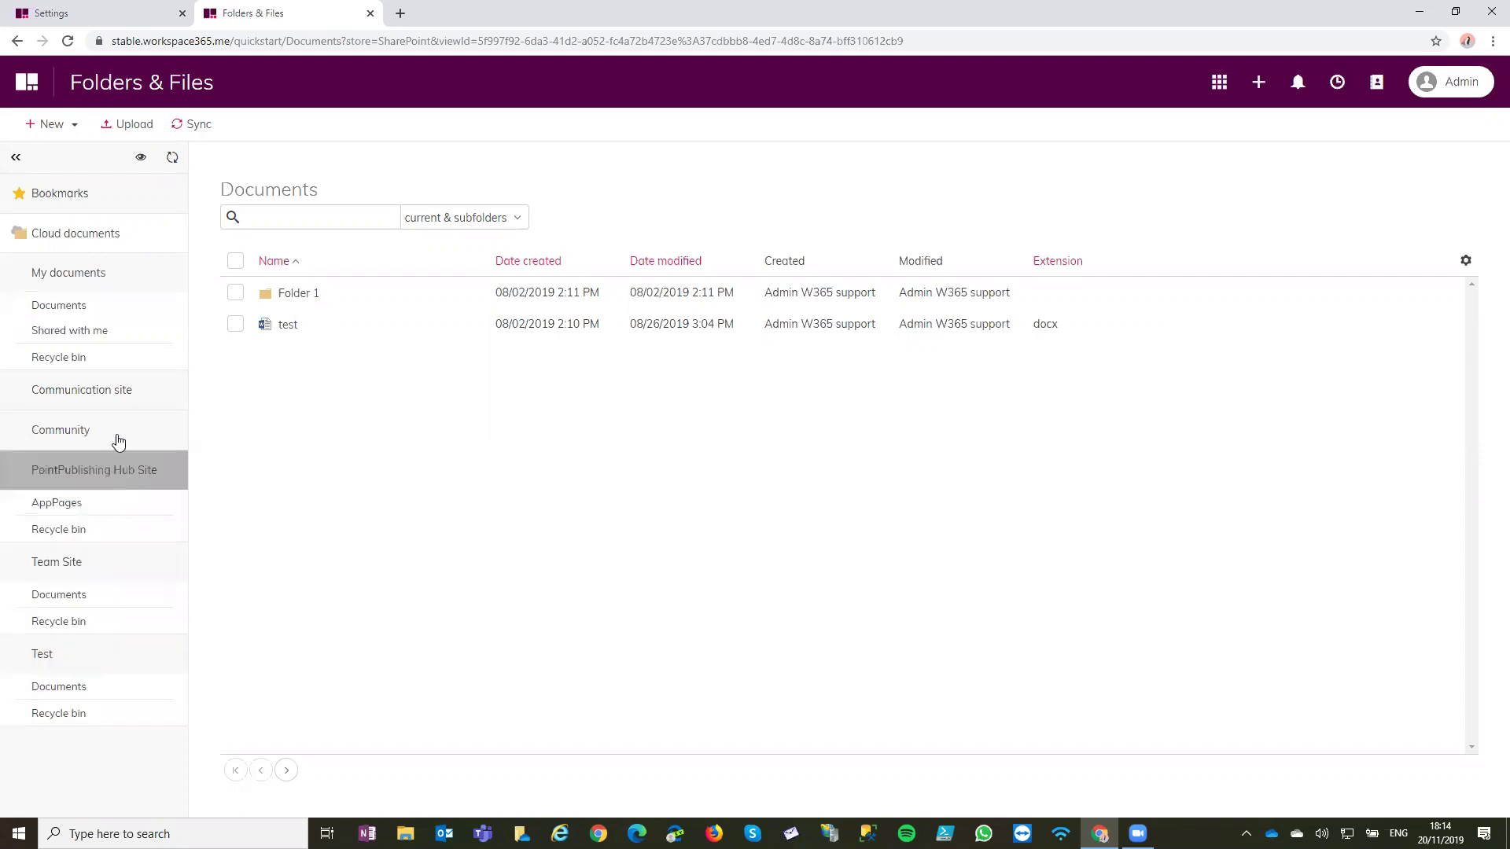
click(118, 433)
click(121, 391)
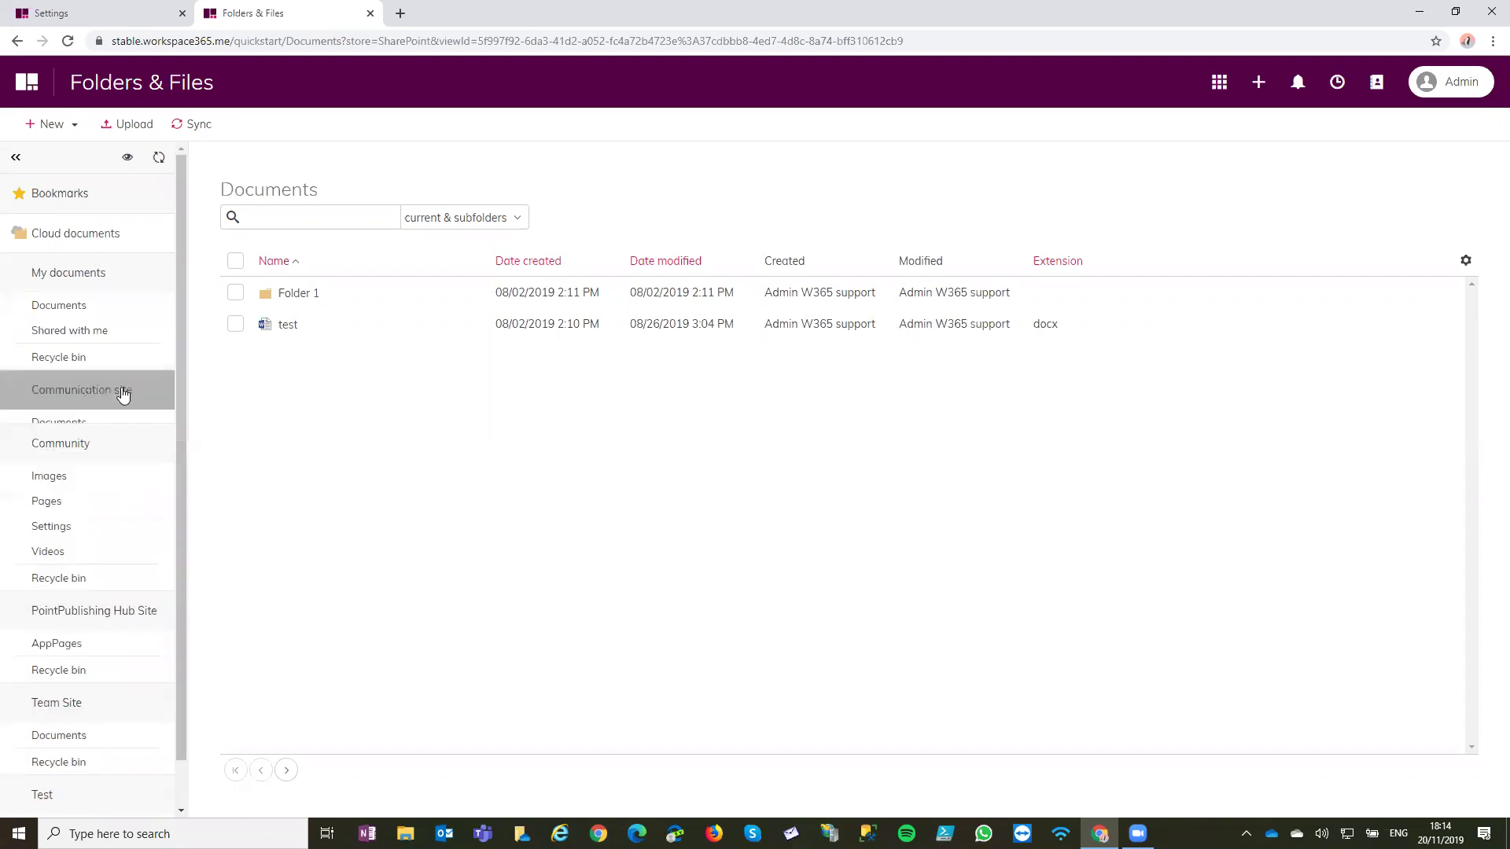
click(310, 327)
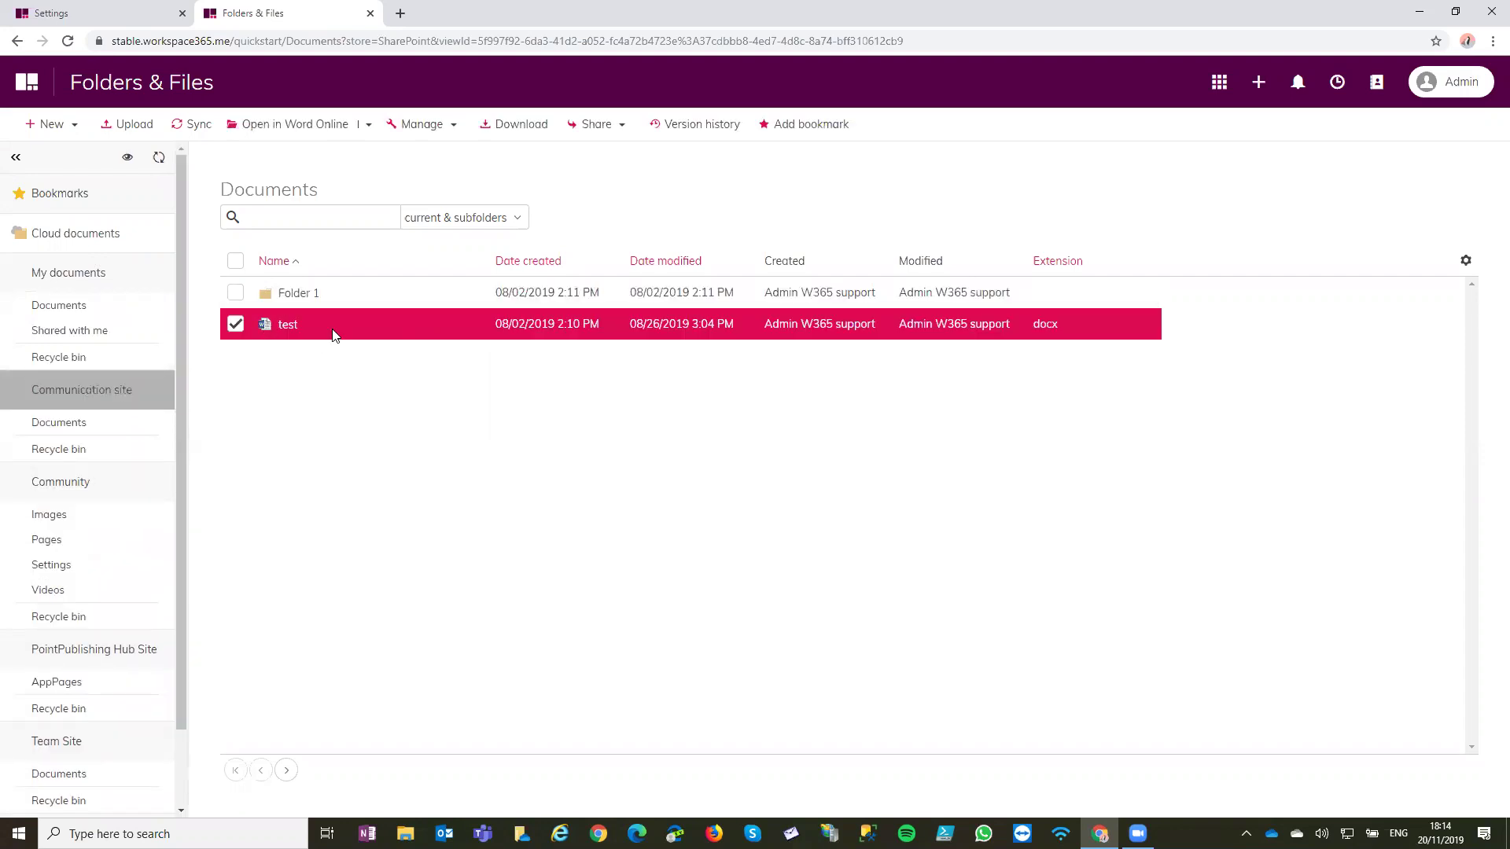
click(368, 128)
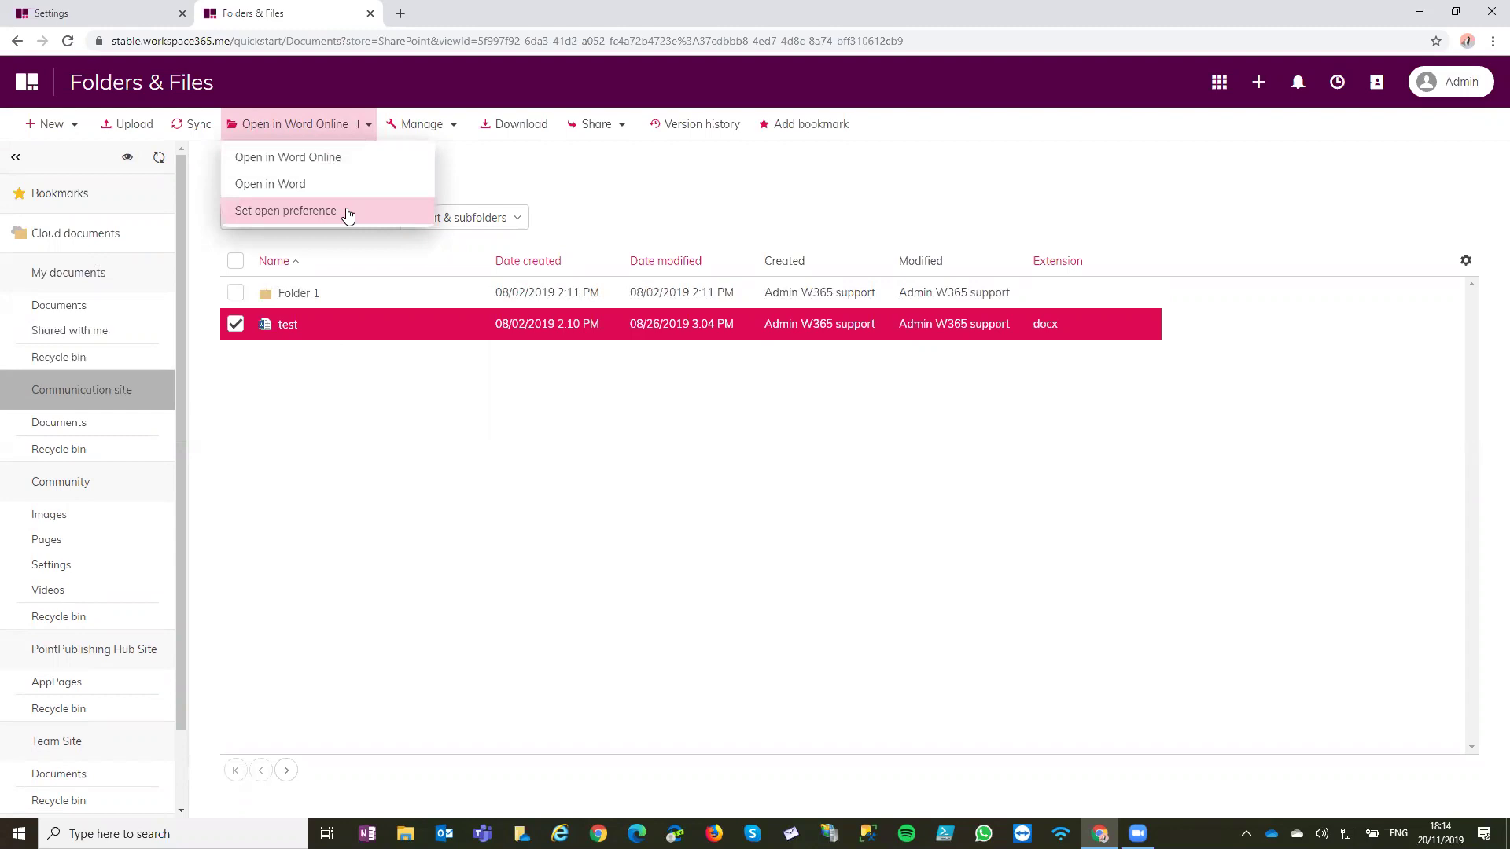
Open test.docx in Word Online, add the line 'Test editing' after Allalala, and close the tab
click(347, 160)
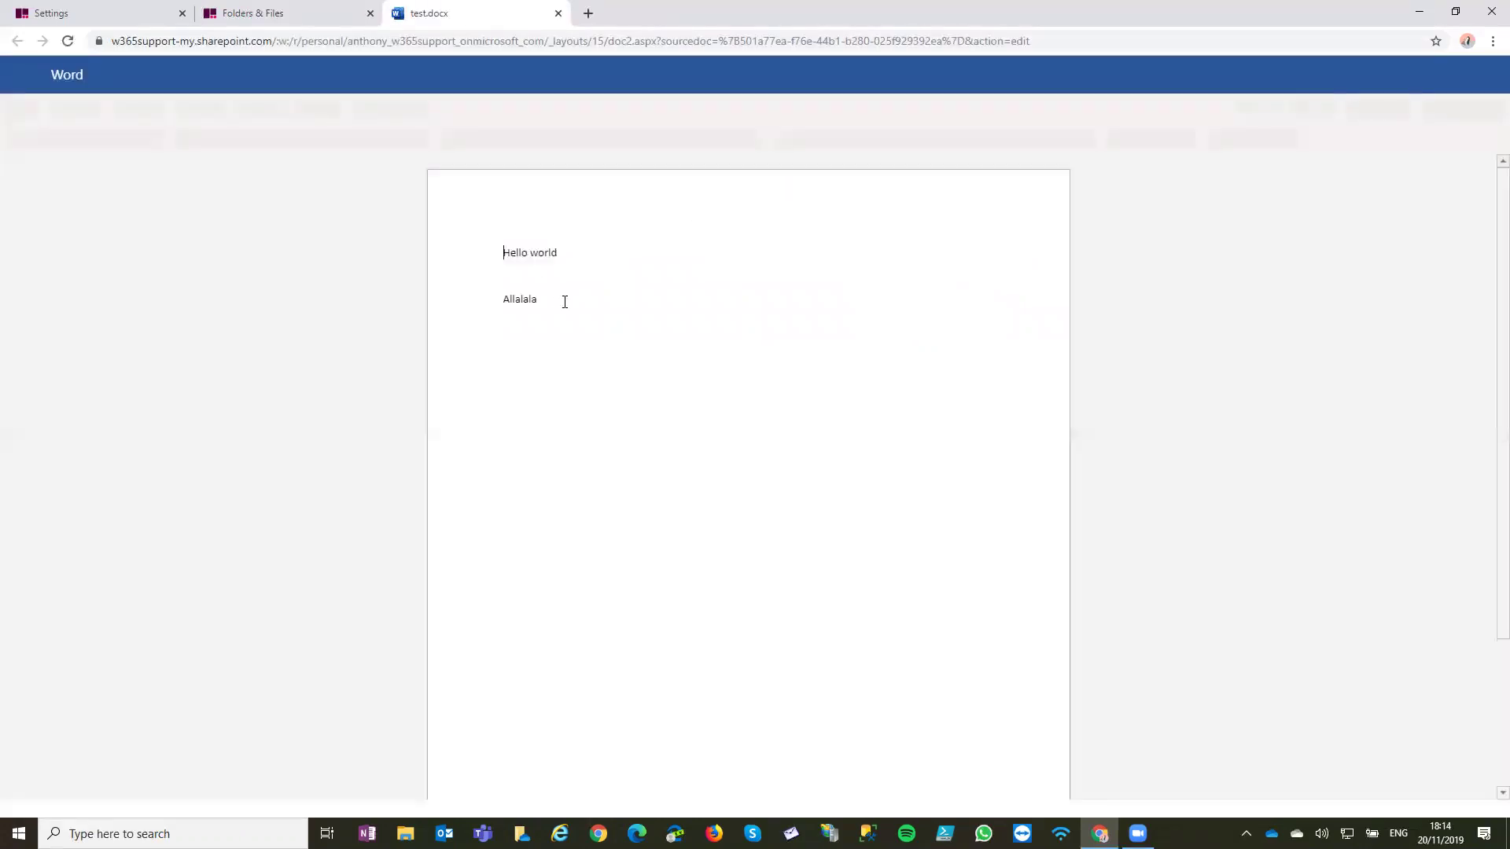
click(564, 302)
text(Test editing)
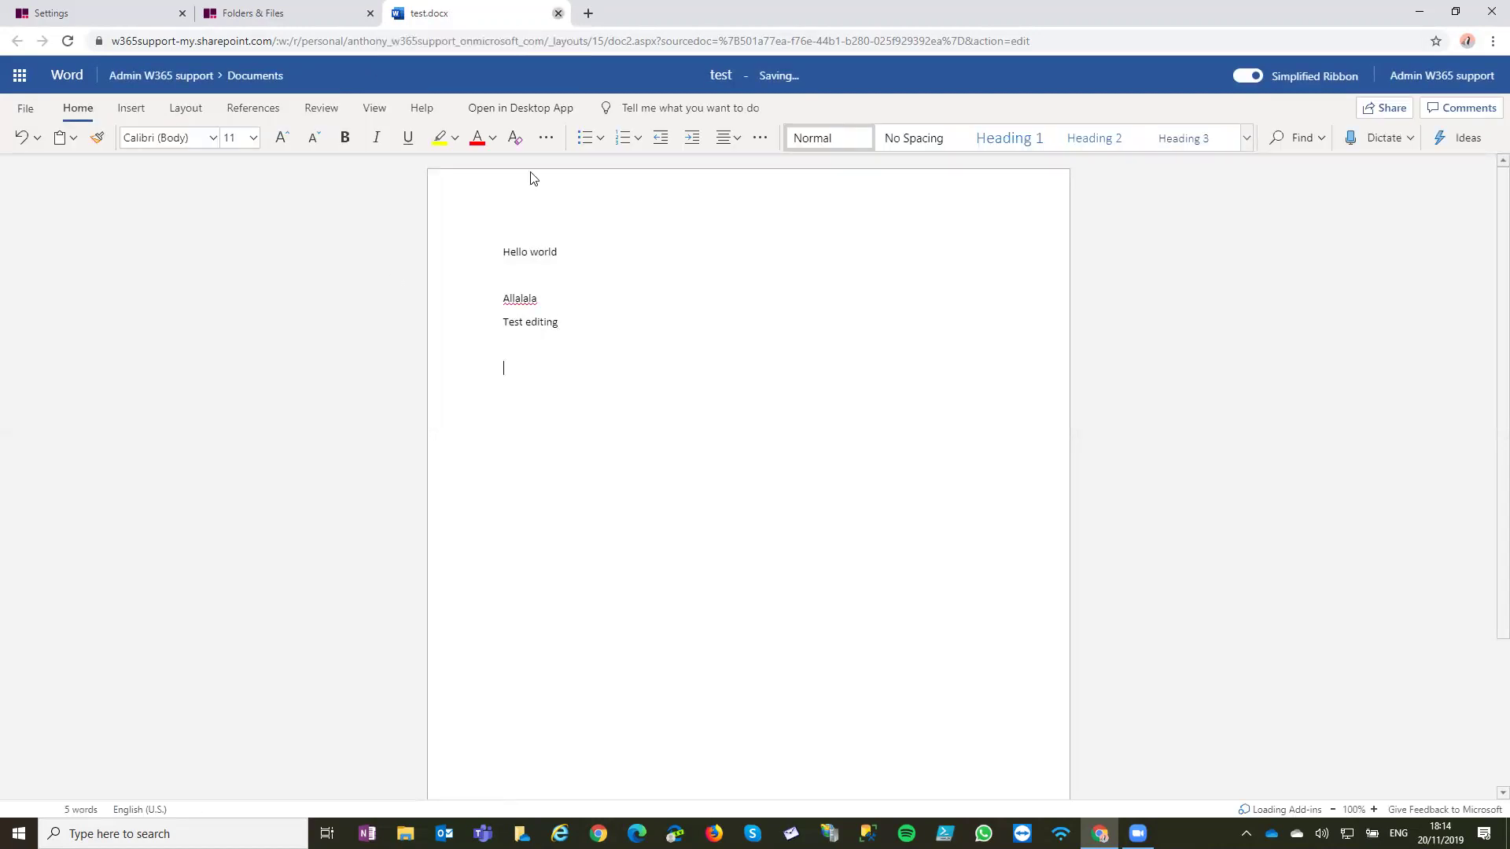
key(ctrl+w)
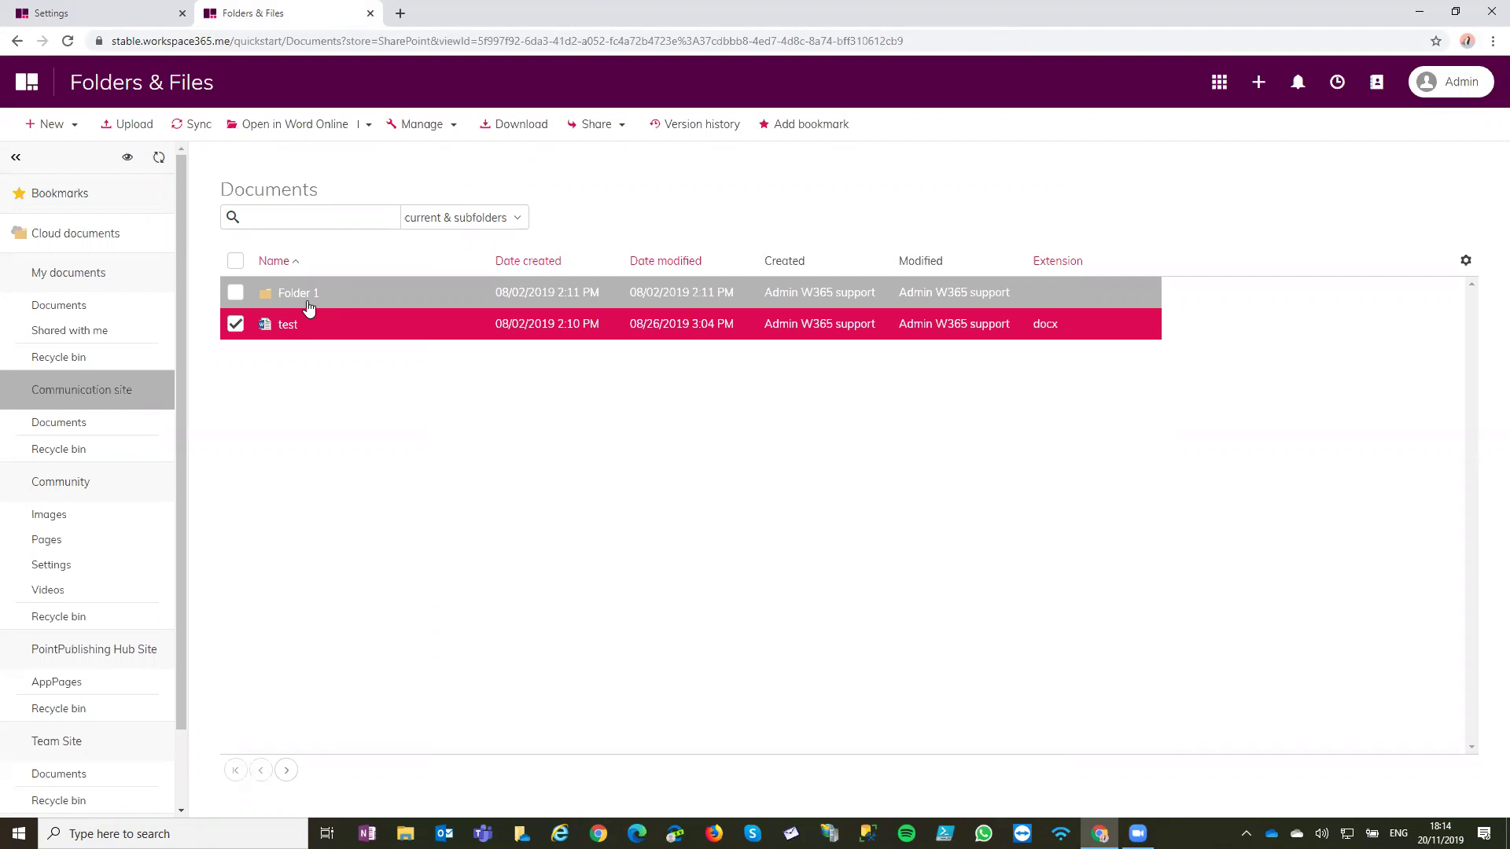
Show then dismiss the test document's open options, and deselect the test file
click(368, 124)
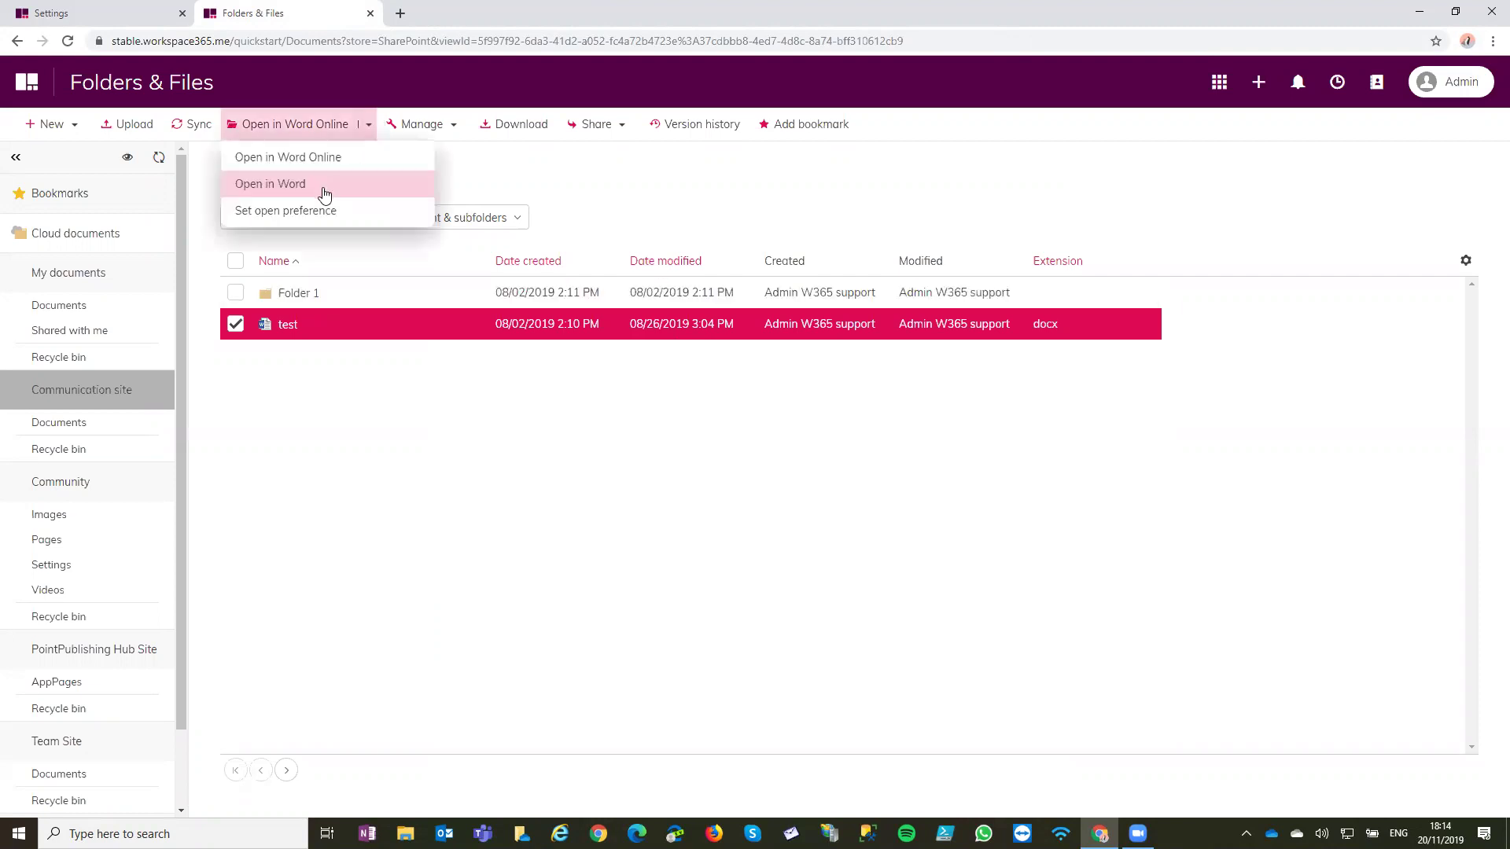
click(729, 177)
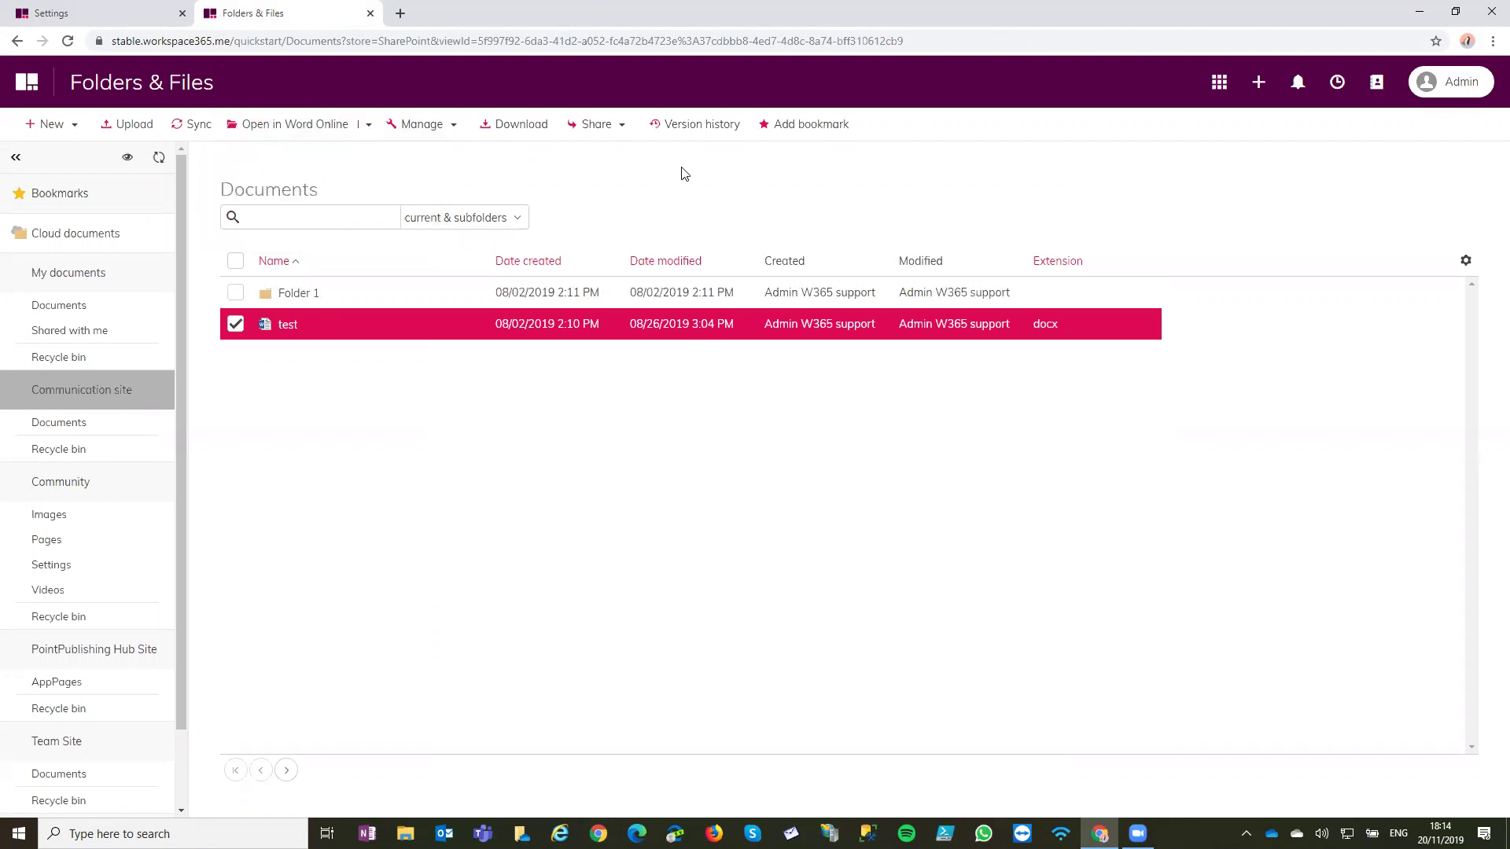
click(236, 323)
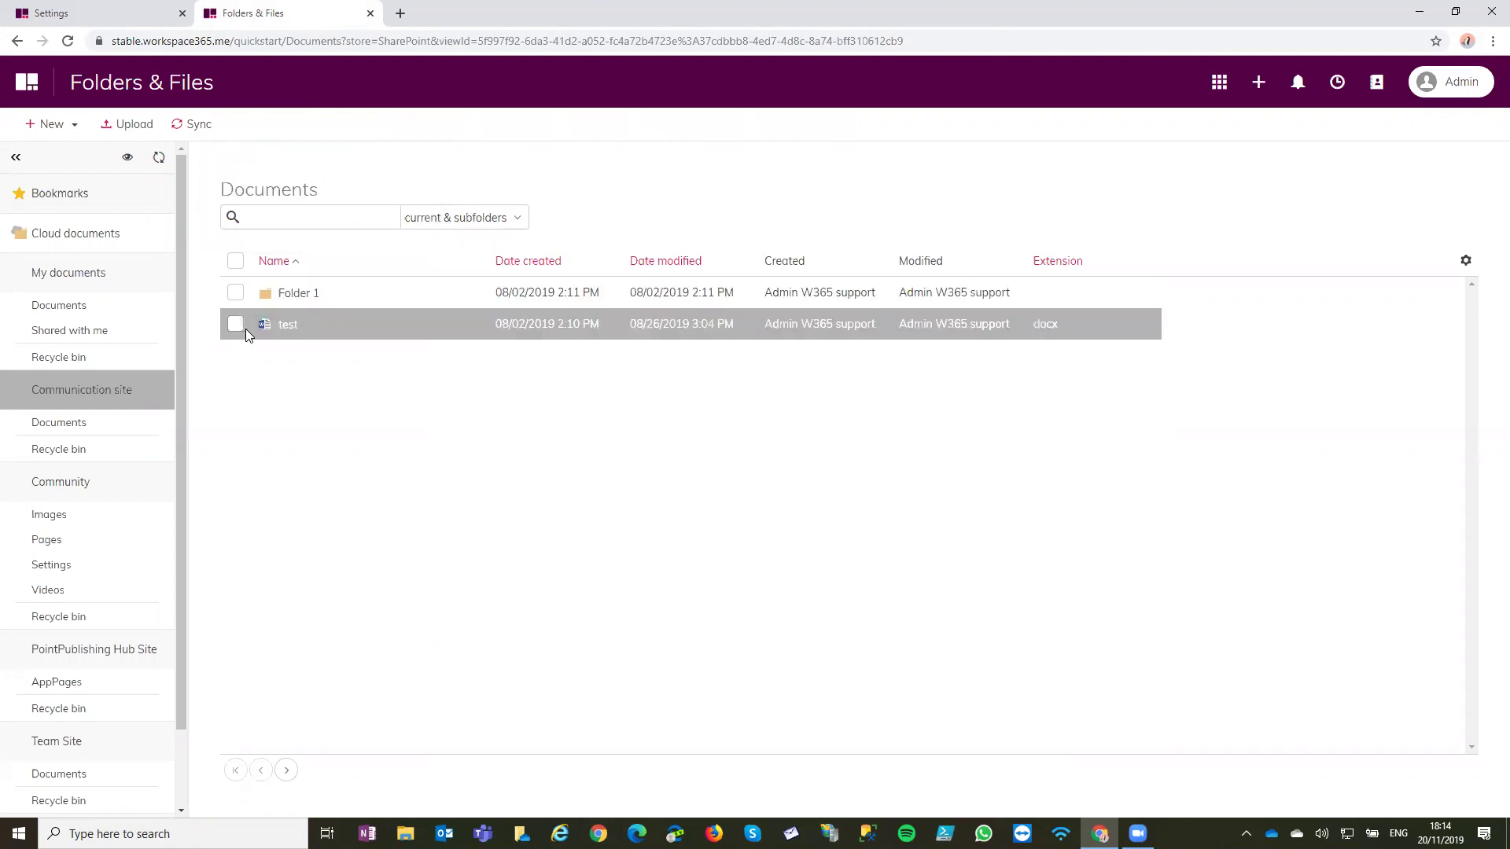
Collapse Community and My documents, open the Communication site's Documents library, then re-expand My documents
click(102, 482)
click(105, 290)
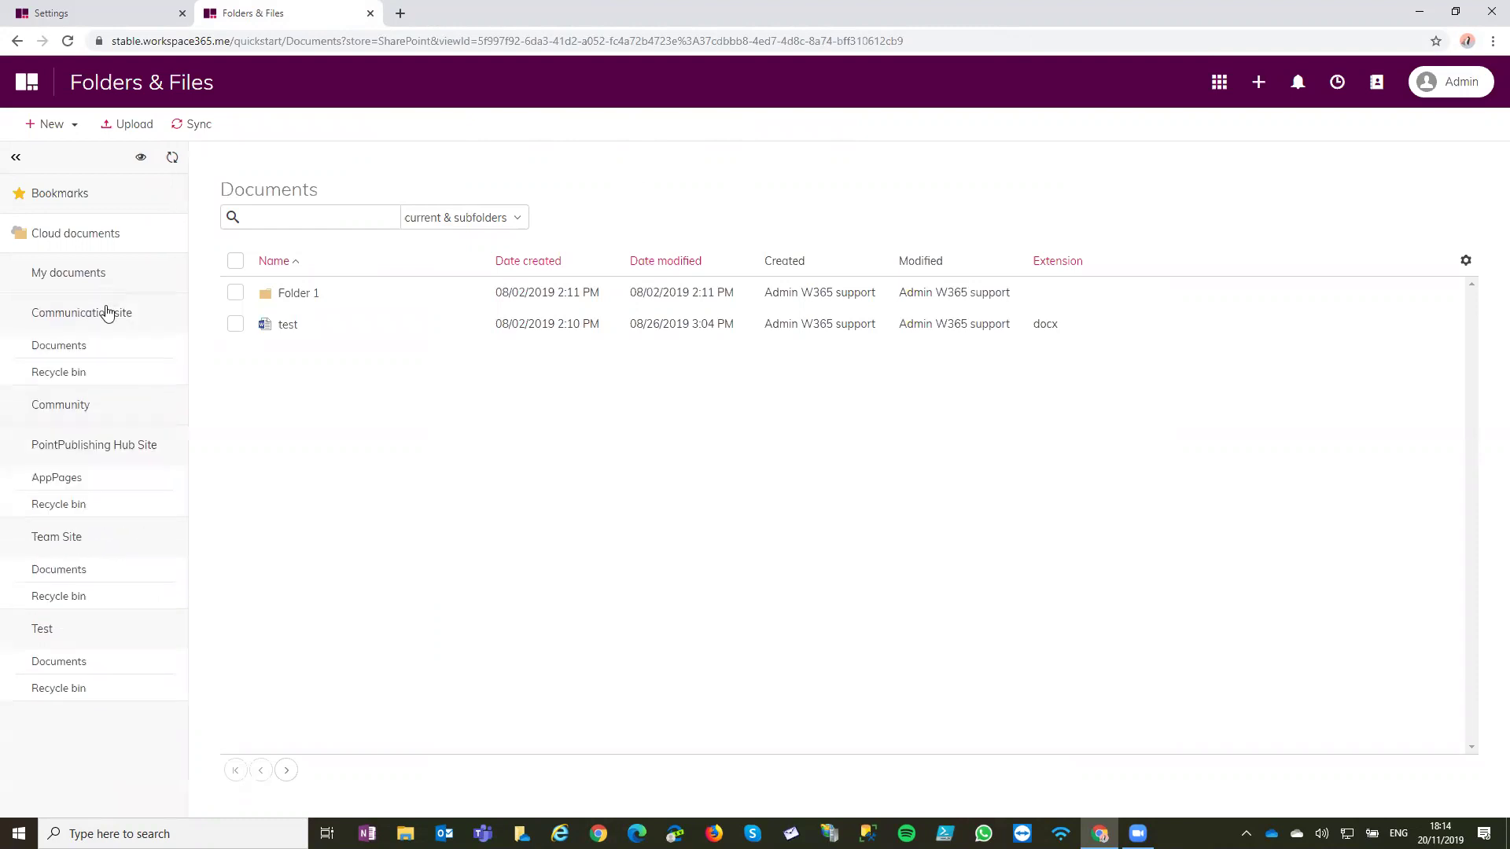
click(107, 352)
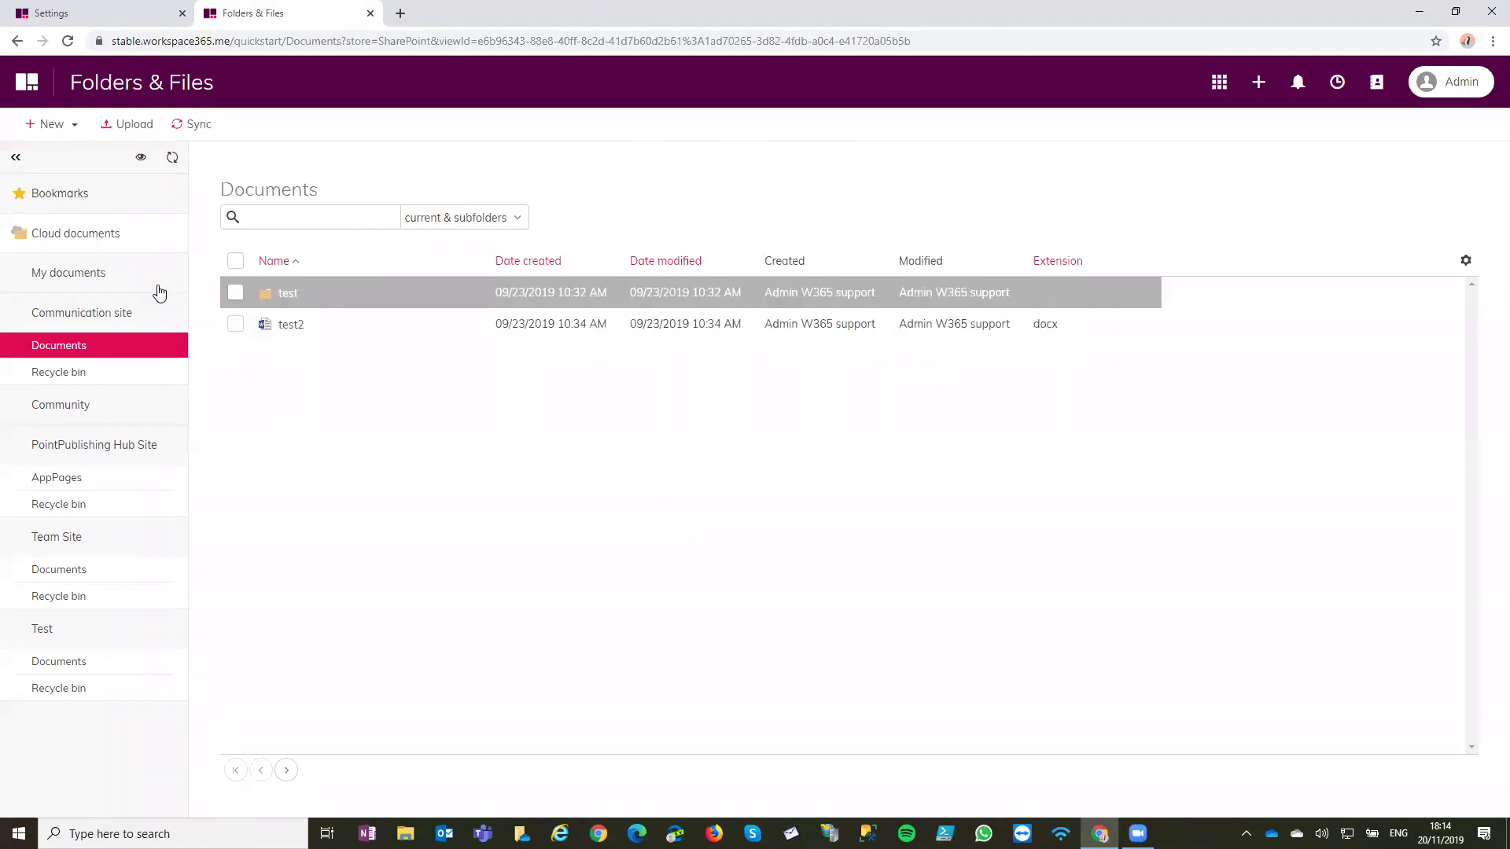
click(132, 284)
Open the Documents library under My documents and select test.docx
click(123, 311)
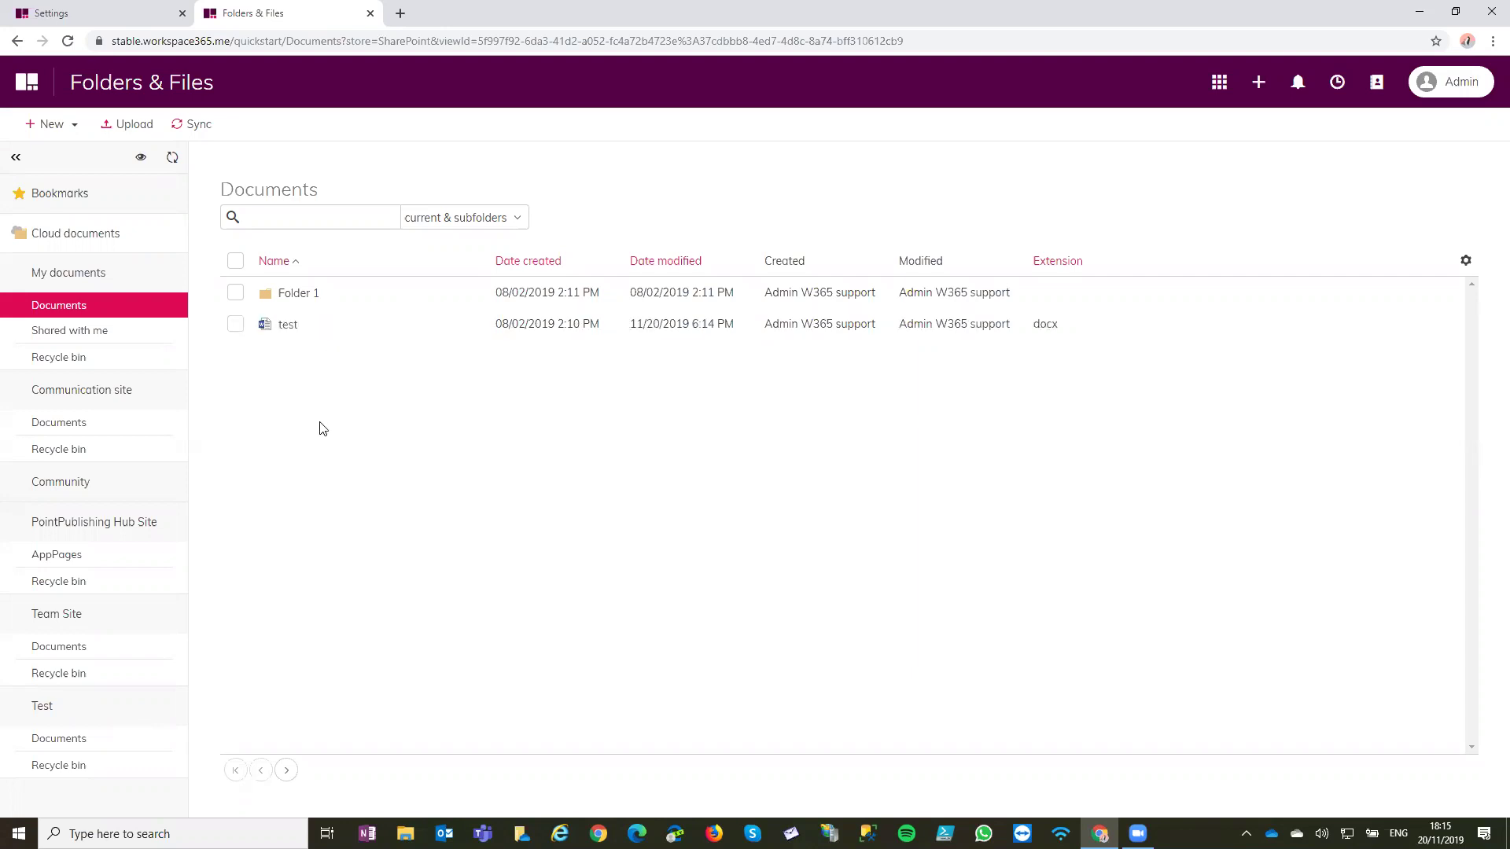
click(235, 324)
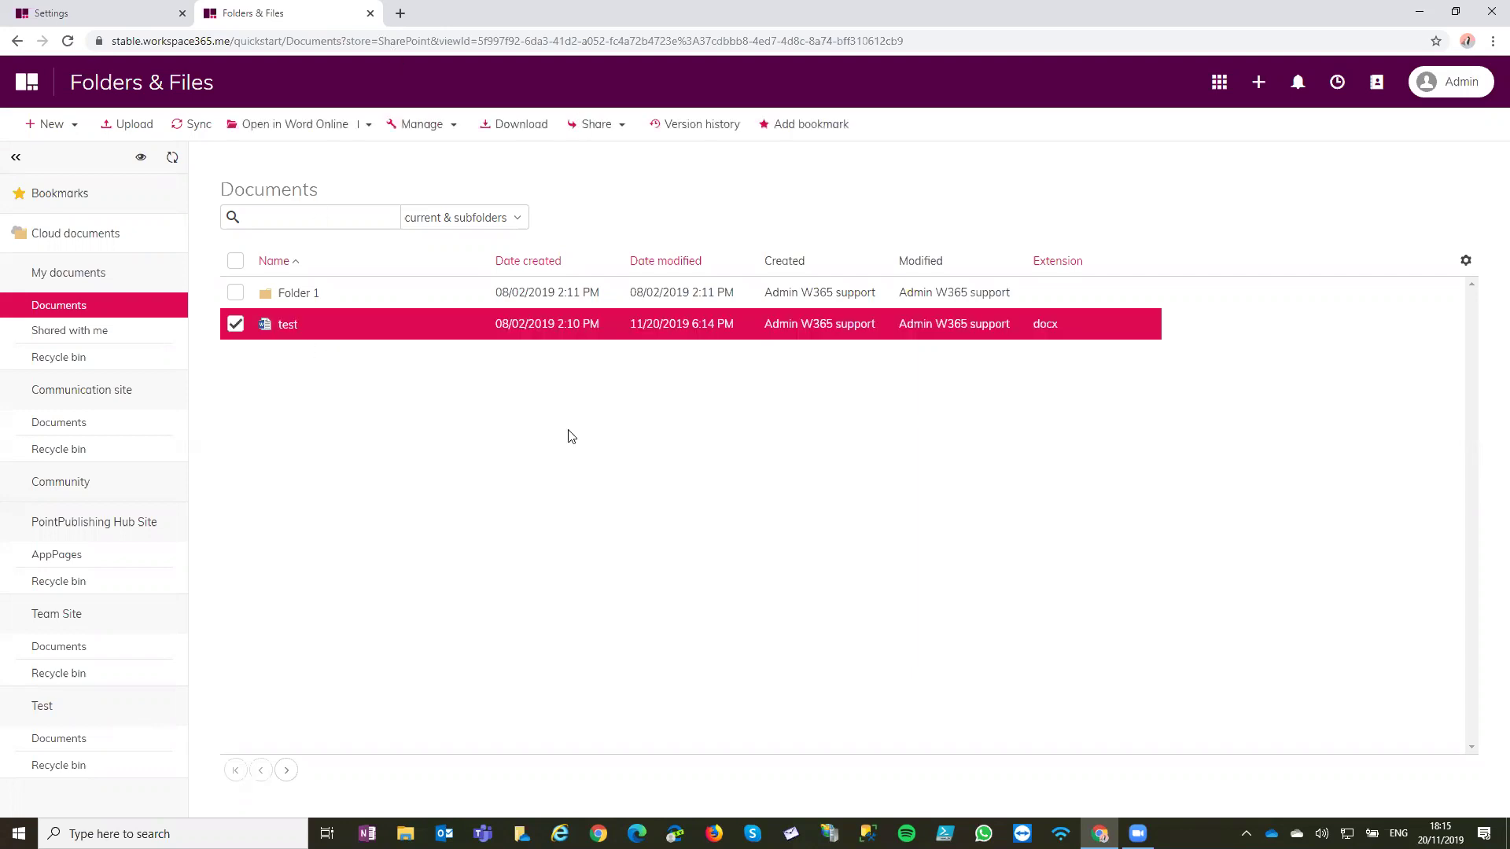
click(680, 136)
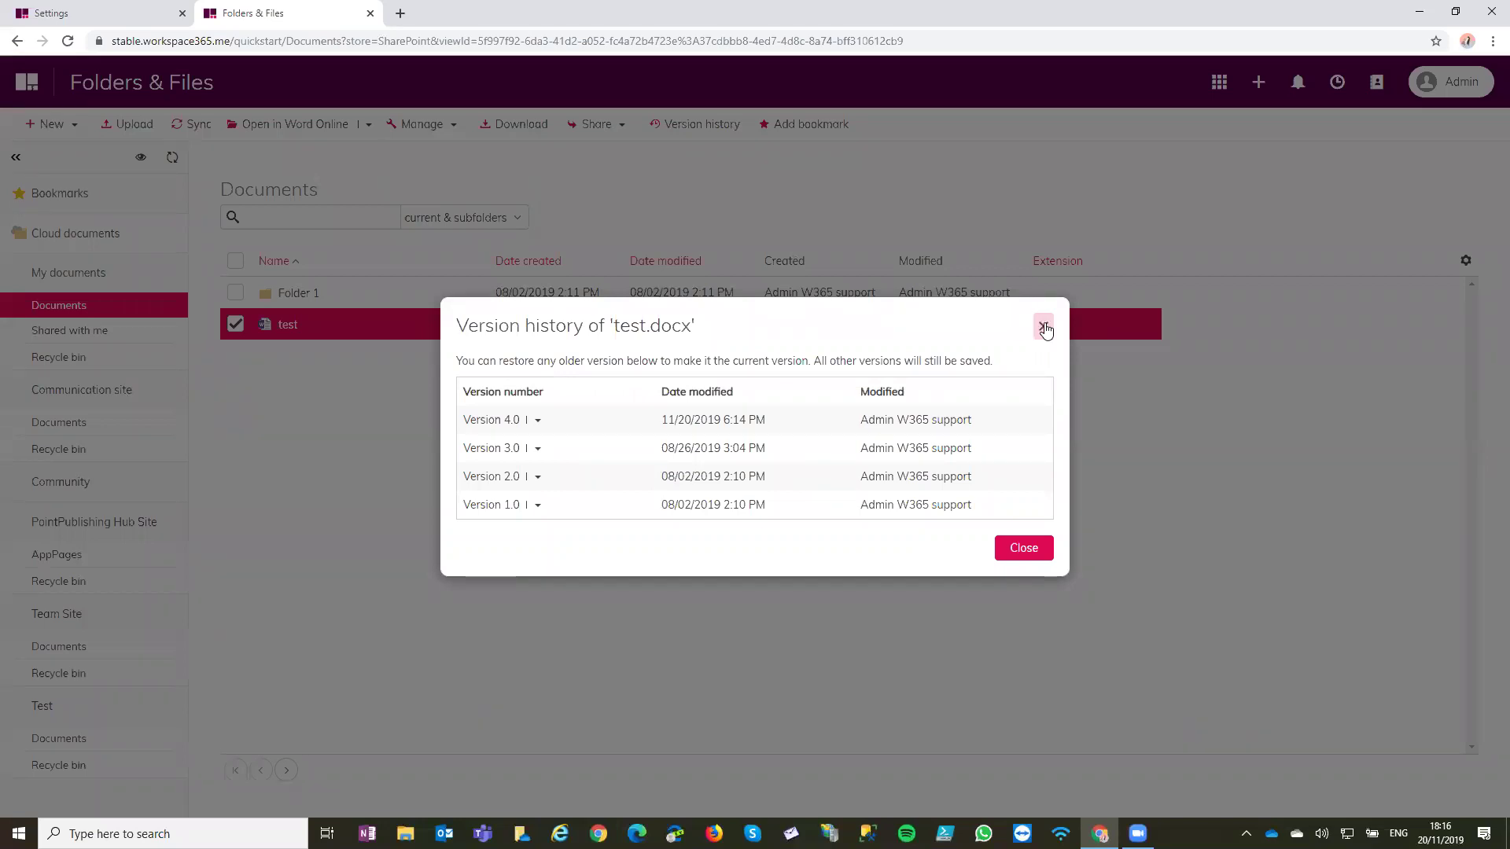
click(1043, 328)
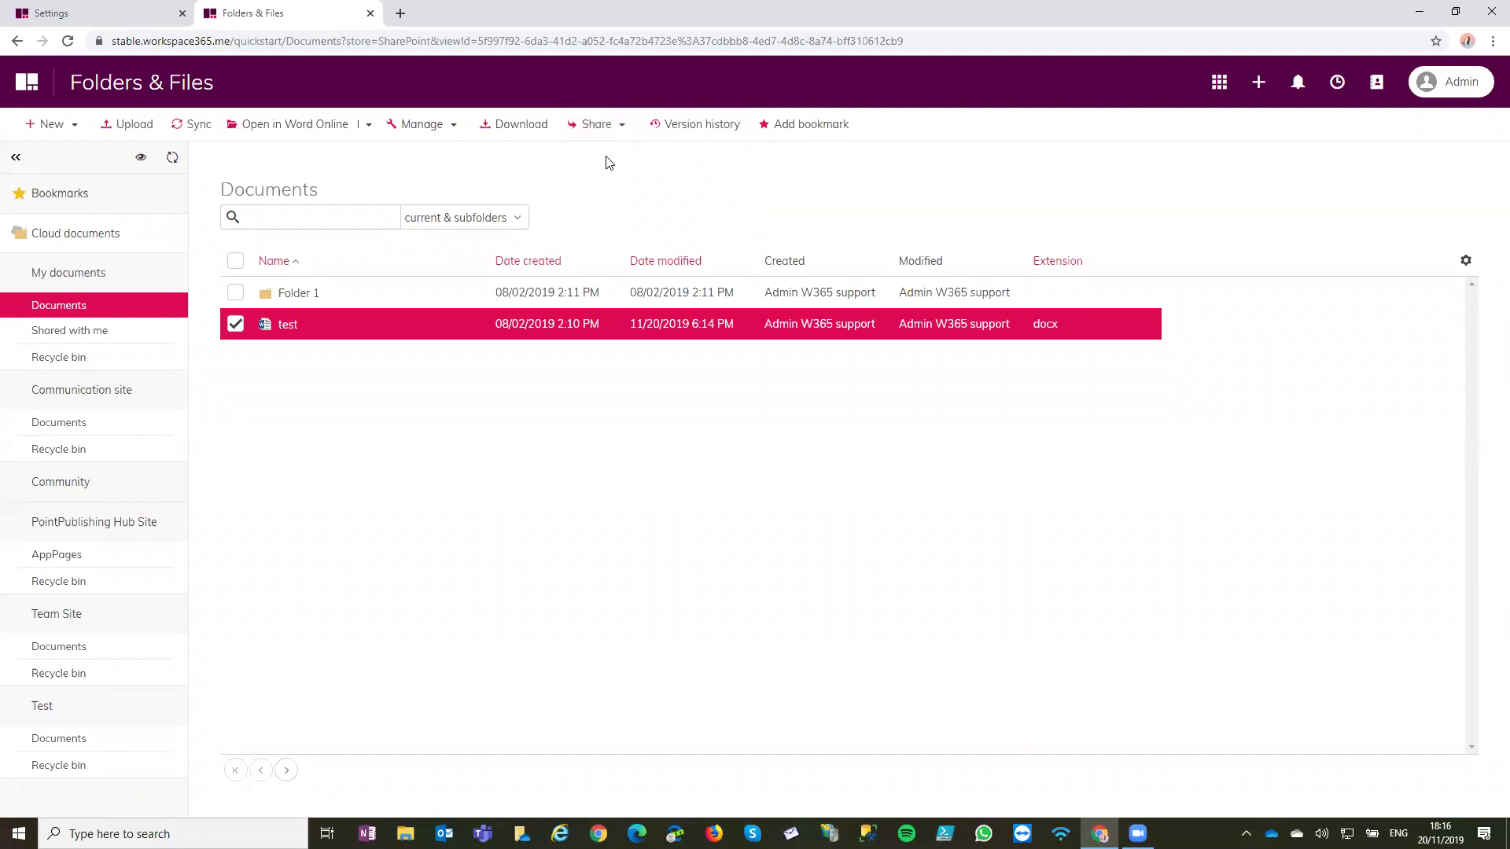
click(607, 130)
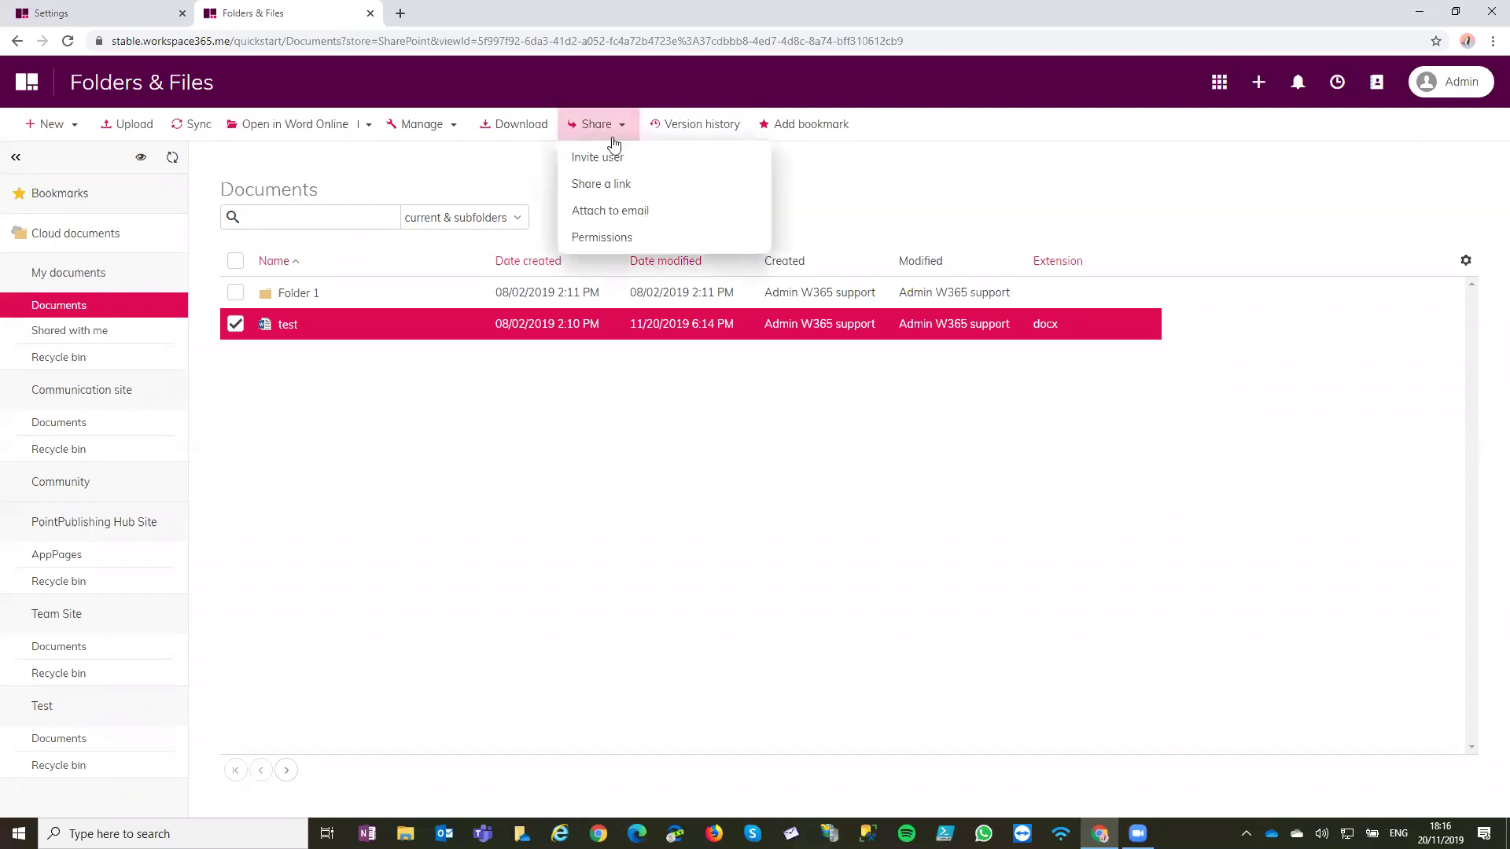
click(429, 136)
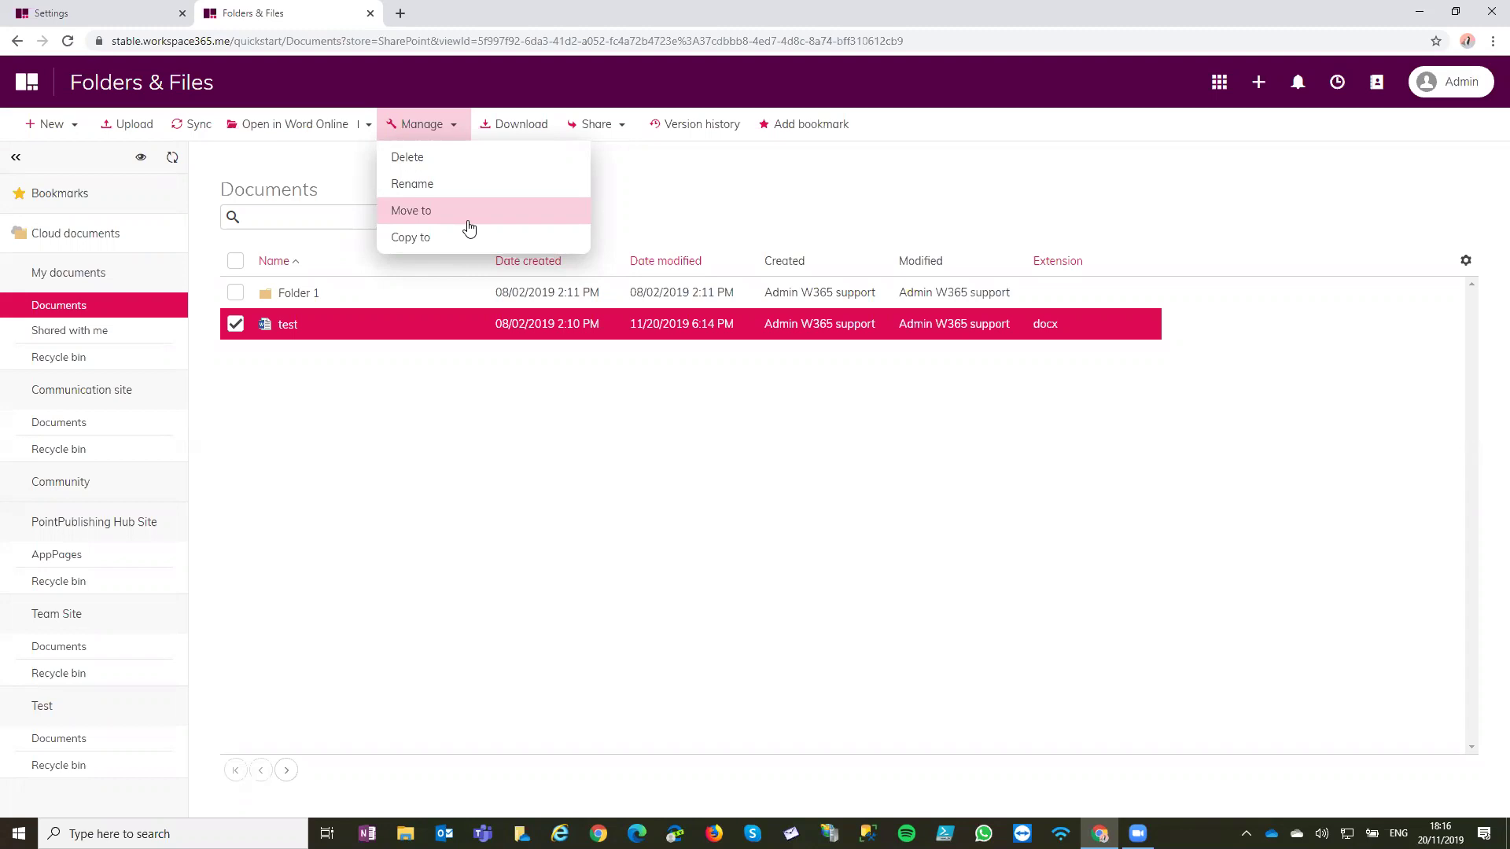
click(607, 167)
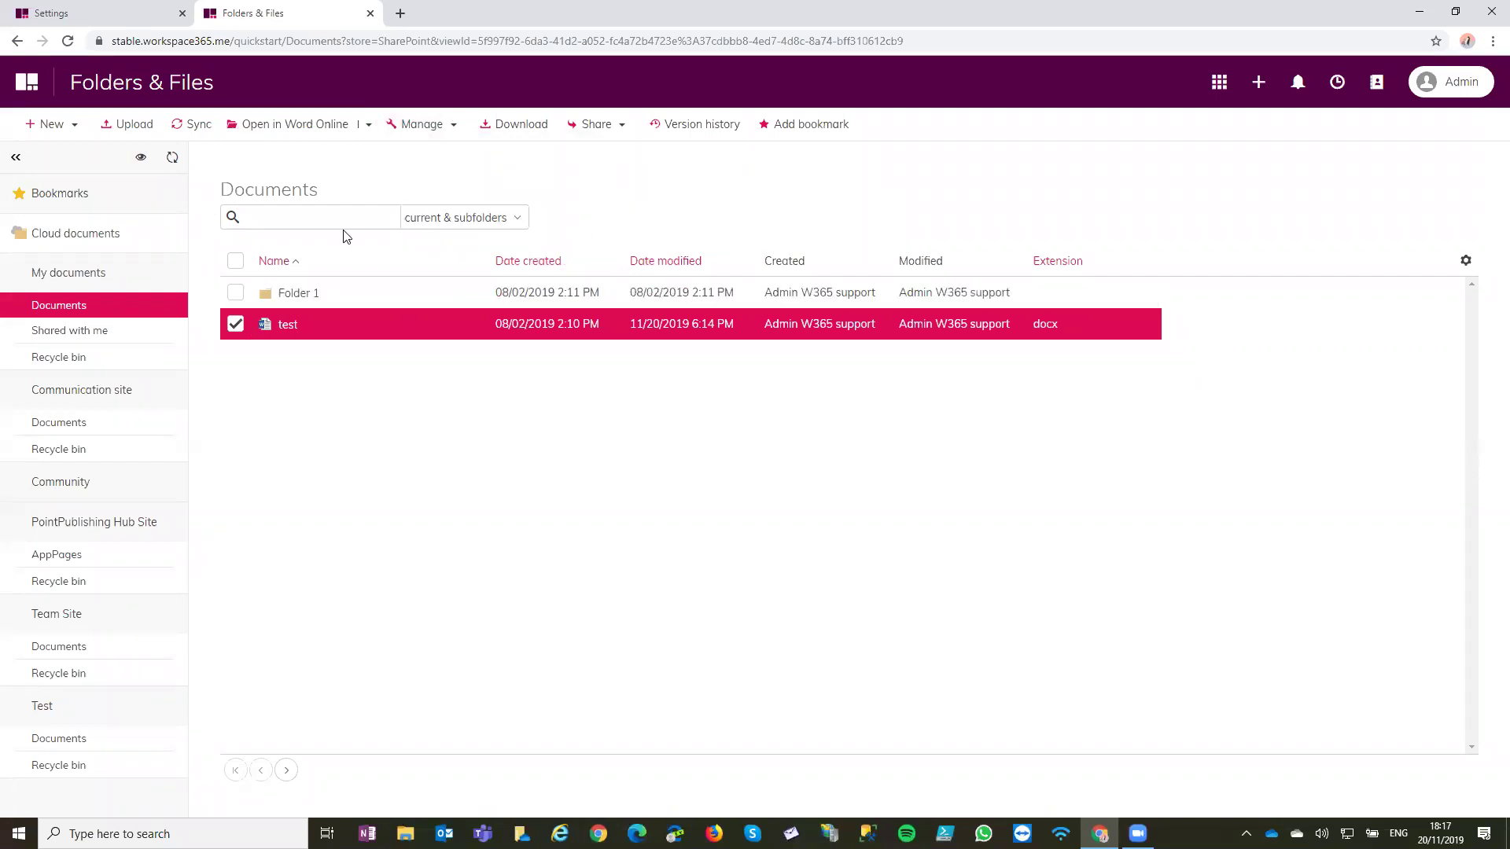
click(303, 294)
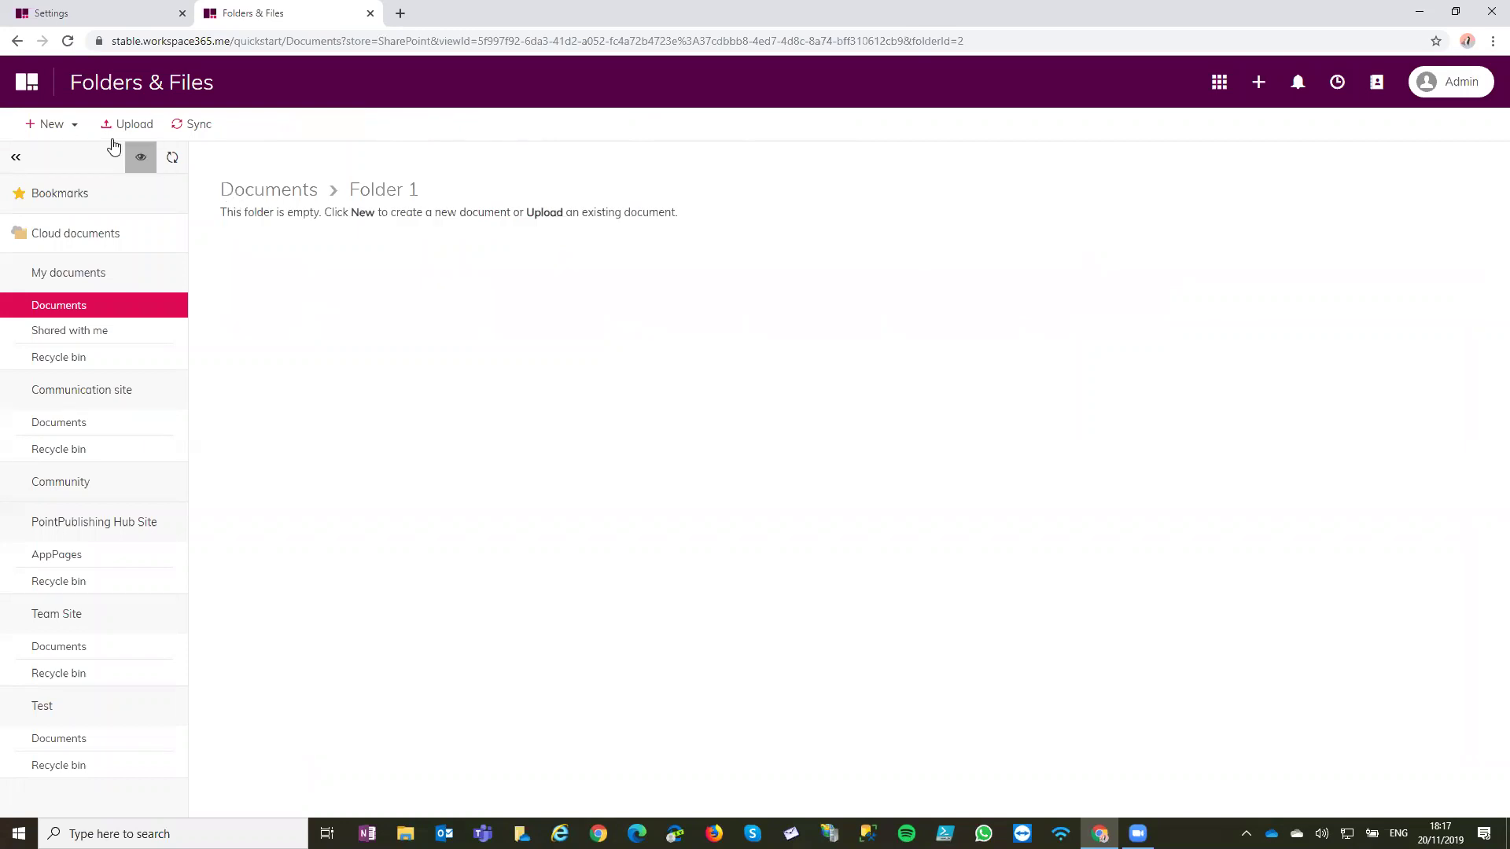
click(292, 196)
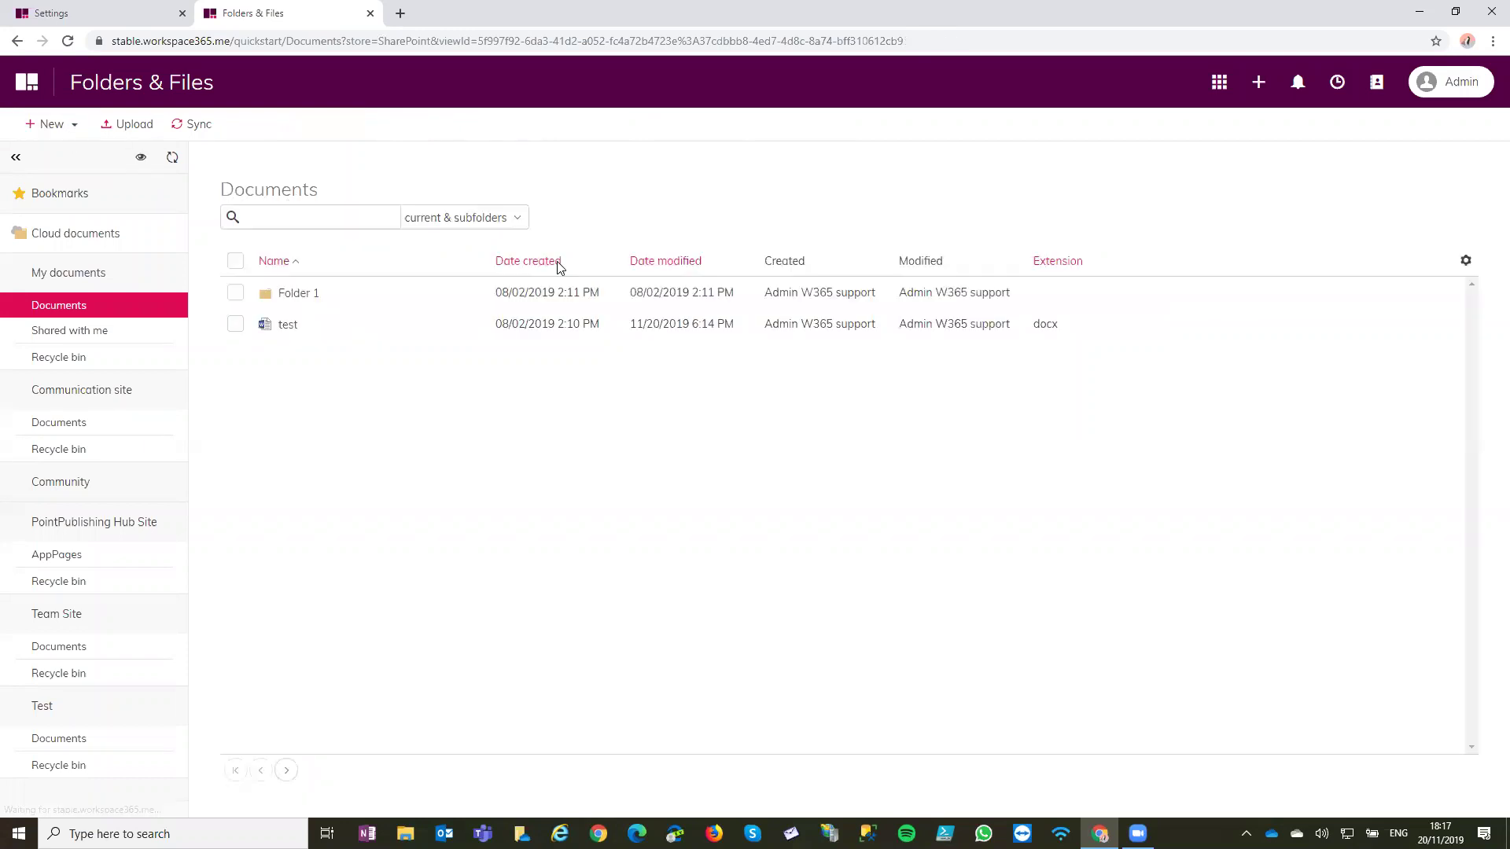
click(70, 124)
click(98, 159)
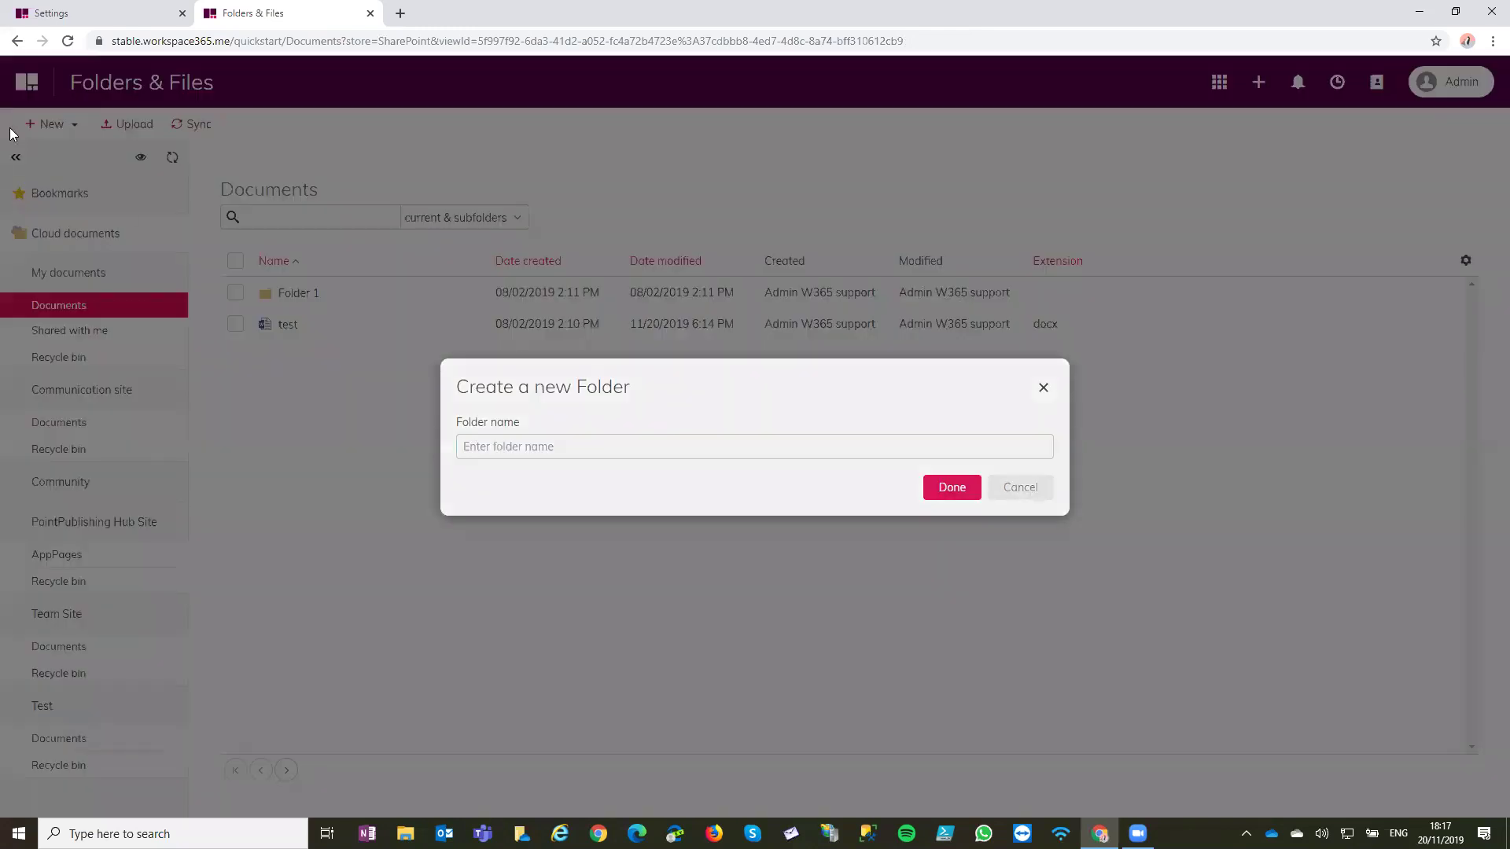
click(19, 128)
click(49, 125)
click(110, 248)
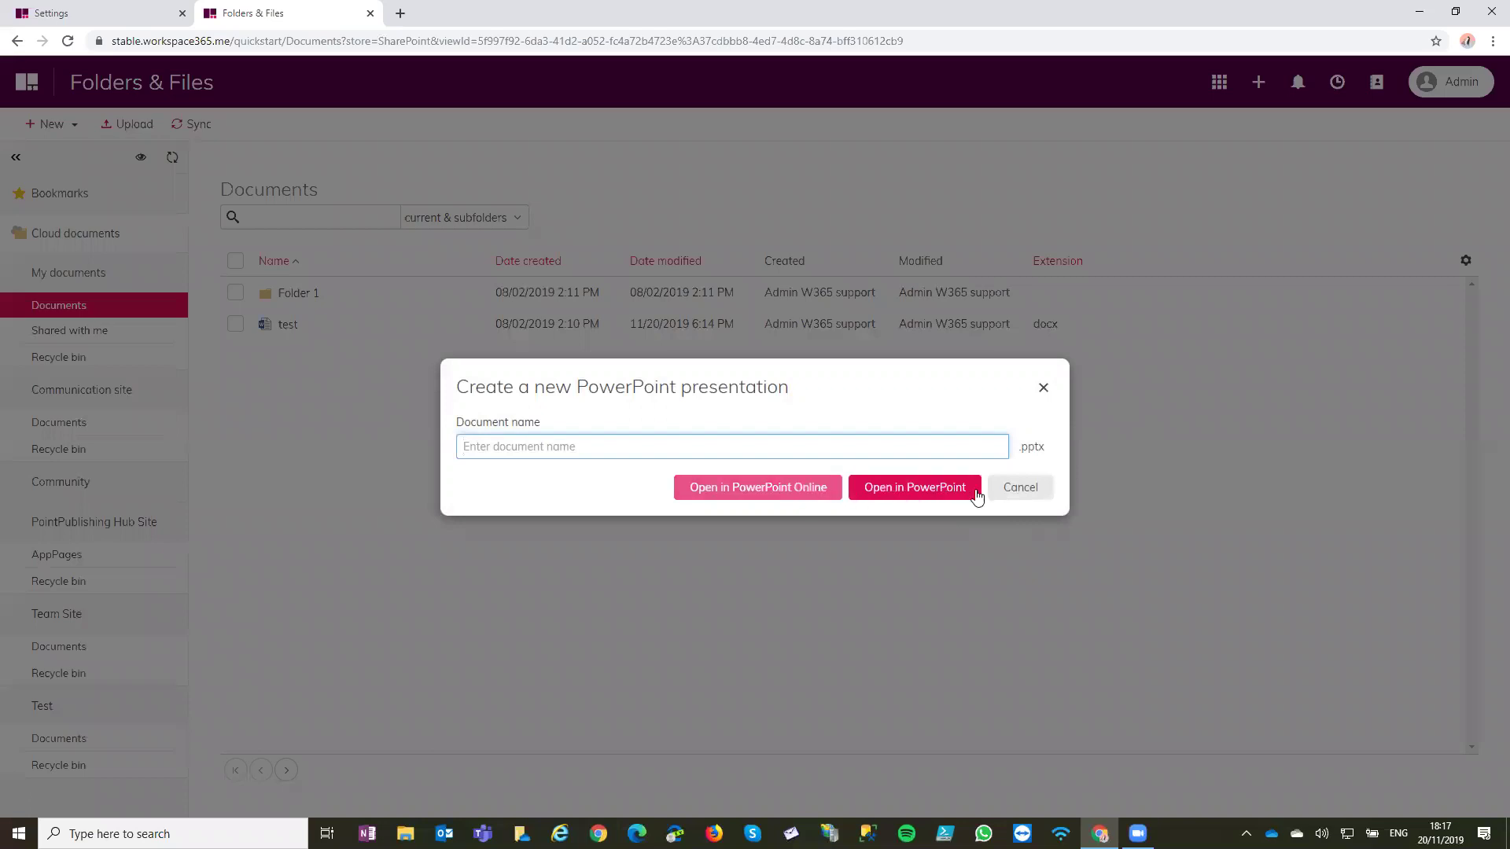
click(1020, 488)
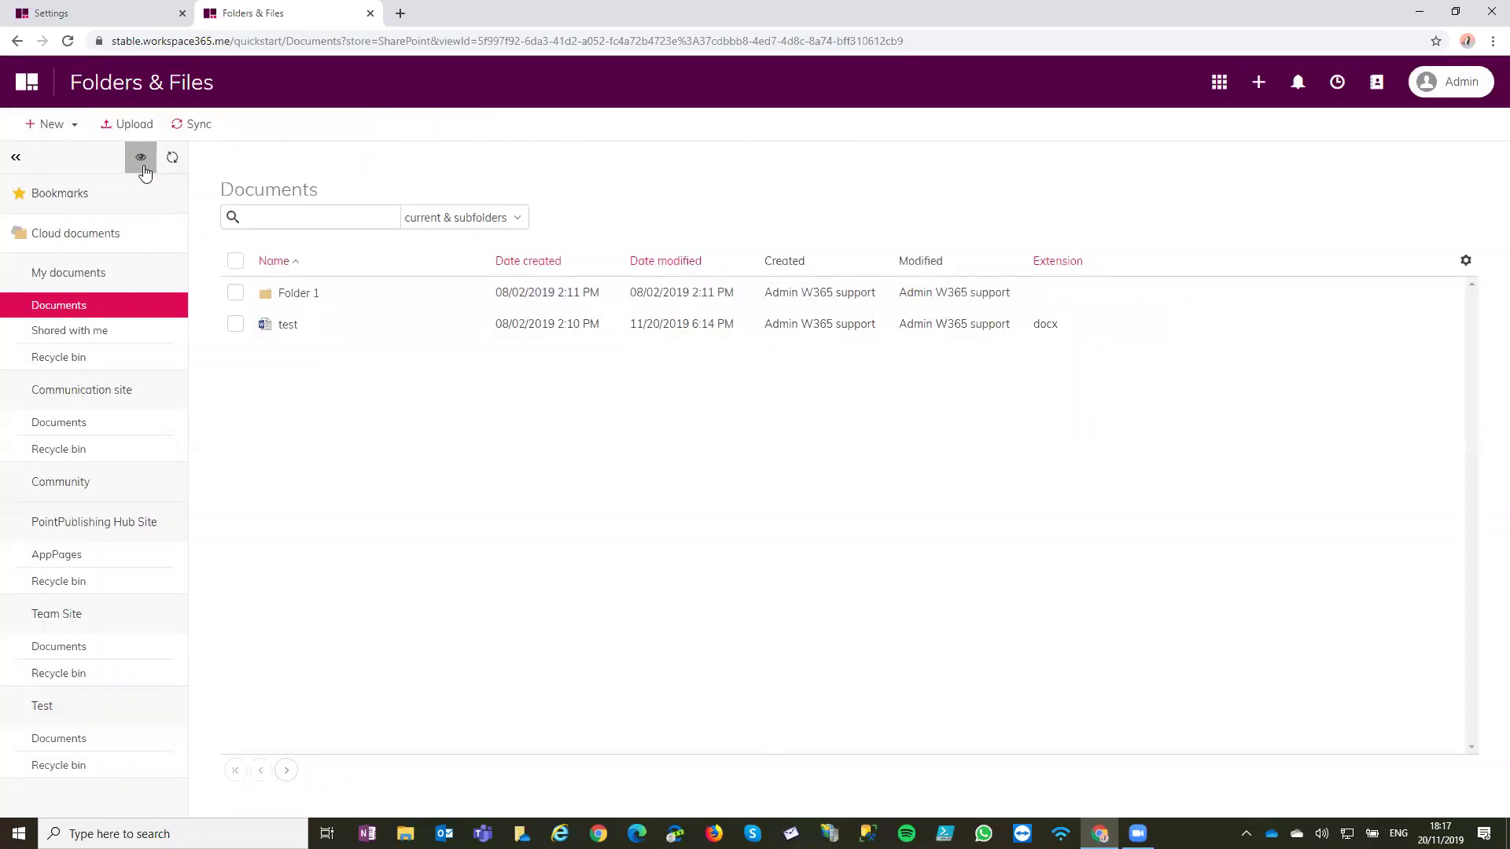
Hide the Test, Team Site, PointPublishing Hub Site and Community libraries and save
click(143, 167)
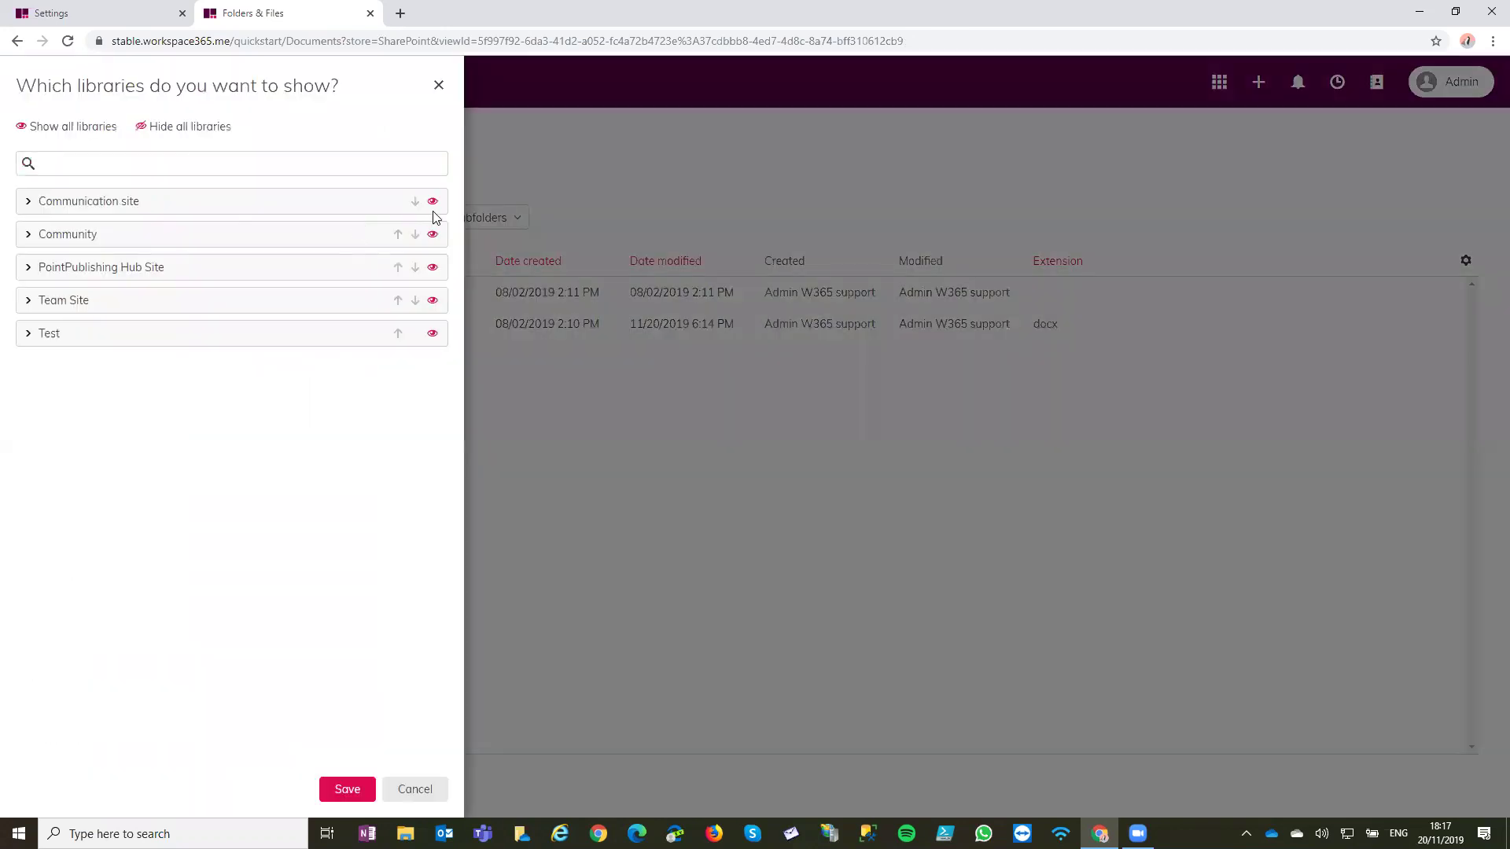
click(433, 333)
click(433, 300)
click(433, 268)
click(433, 234)
click(347, 788)
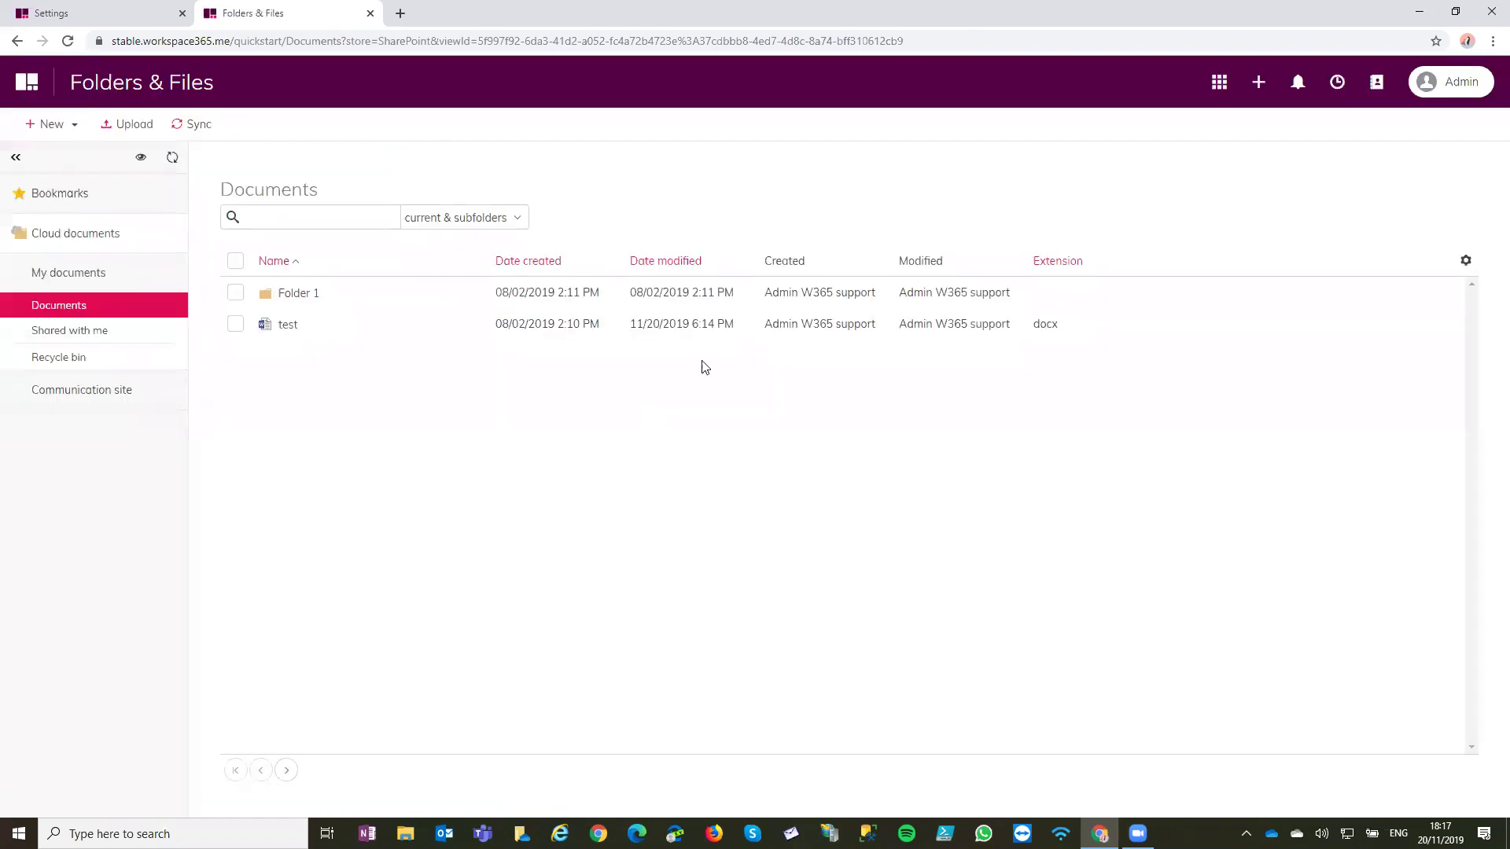
Open the Communication site's Documents library, close the libraries panel, and return to the home page
click(104, 399)
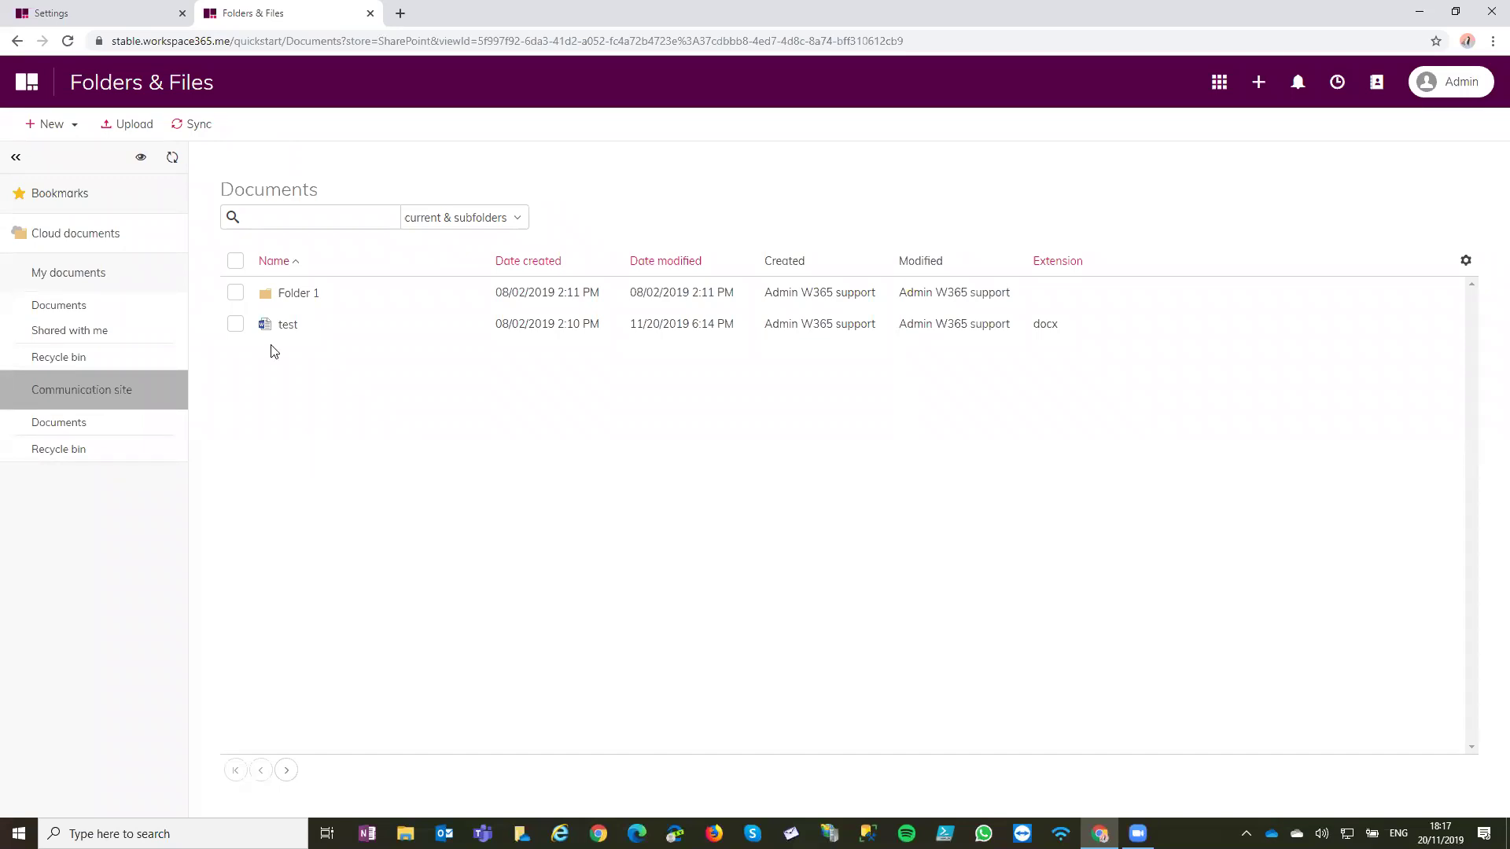
click(114, 437)
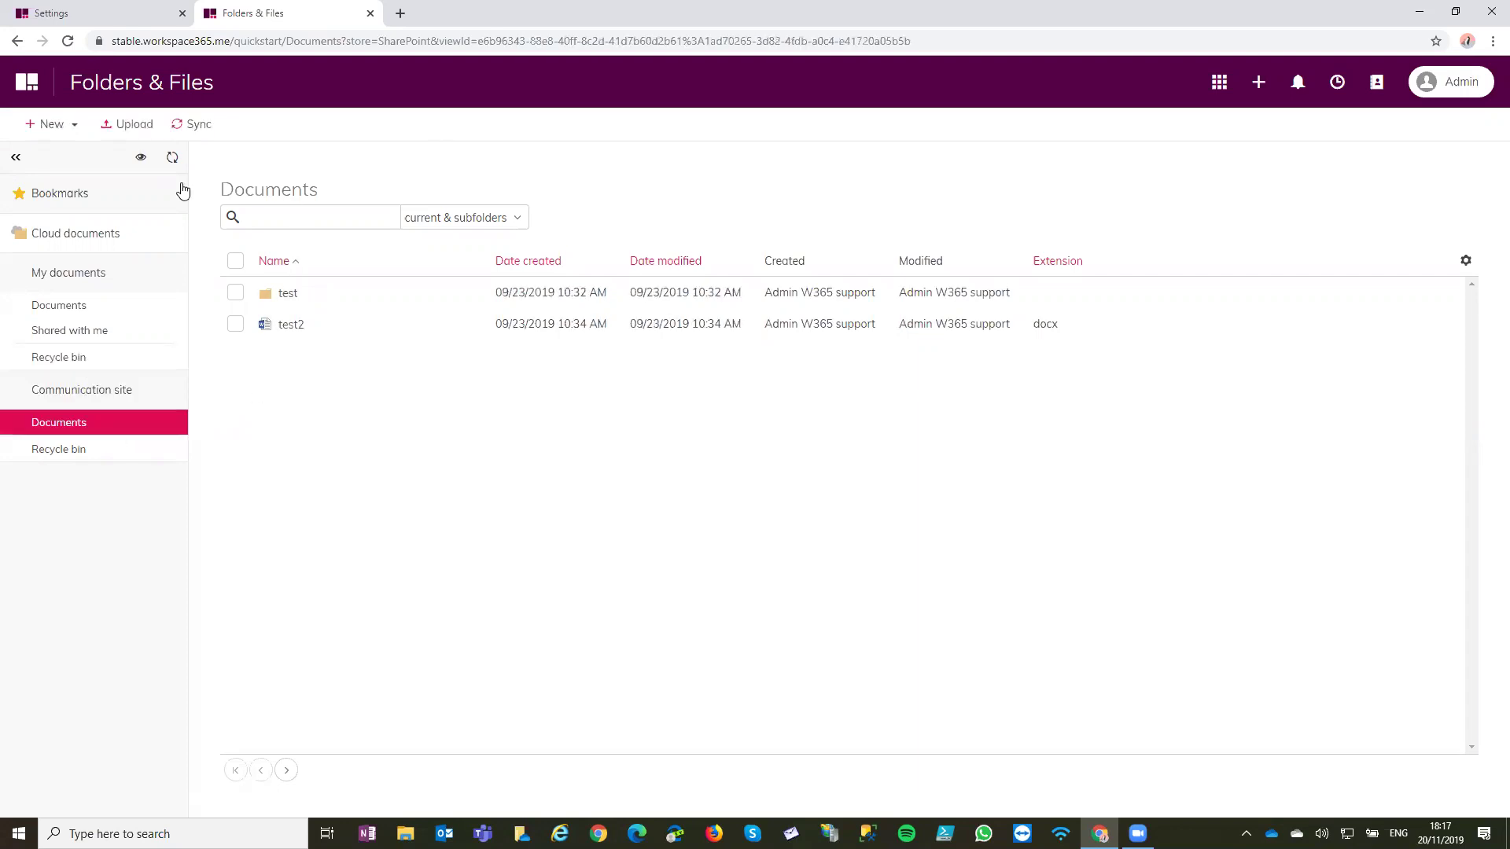
click(142, 158)
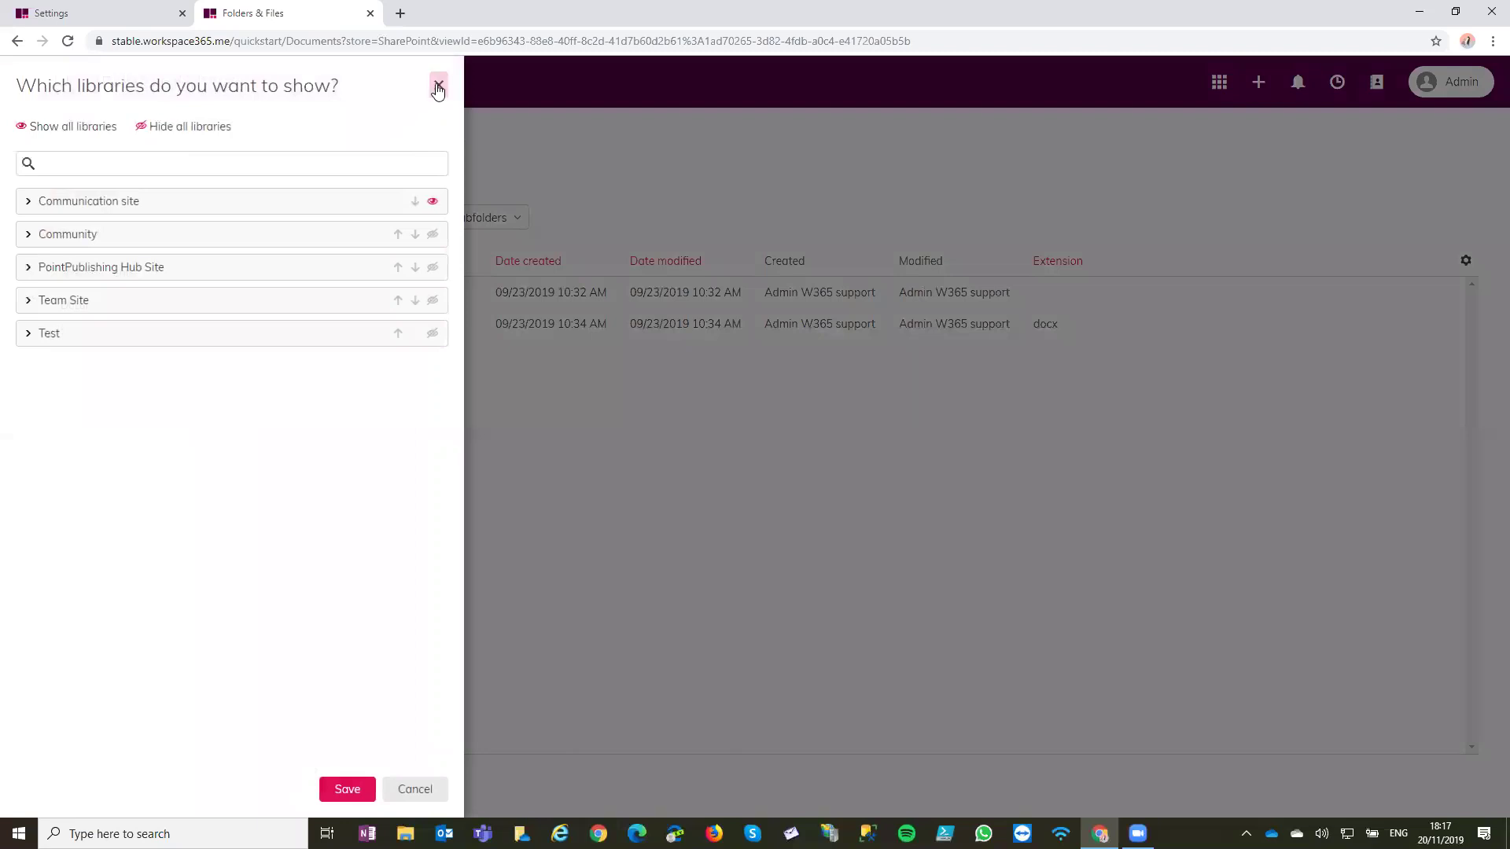
click(438, 86)
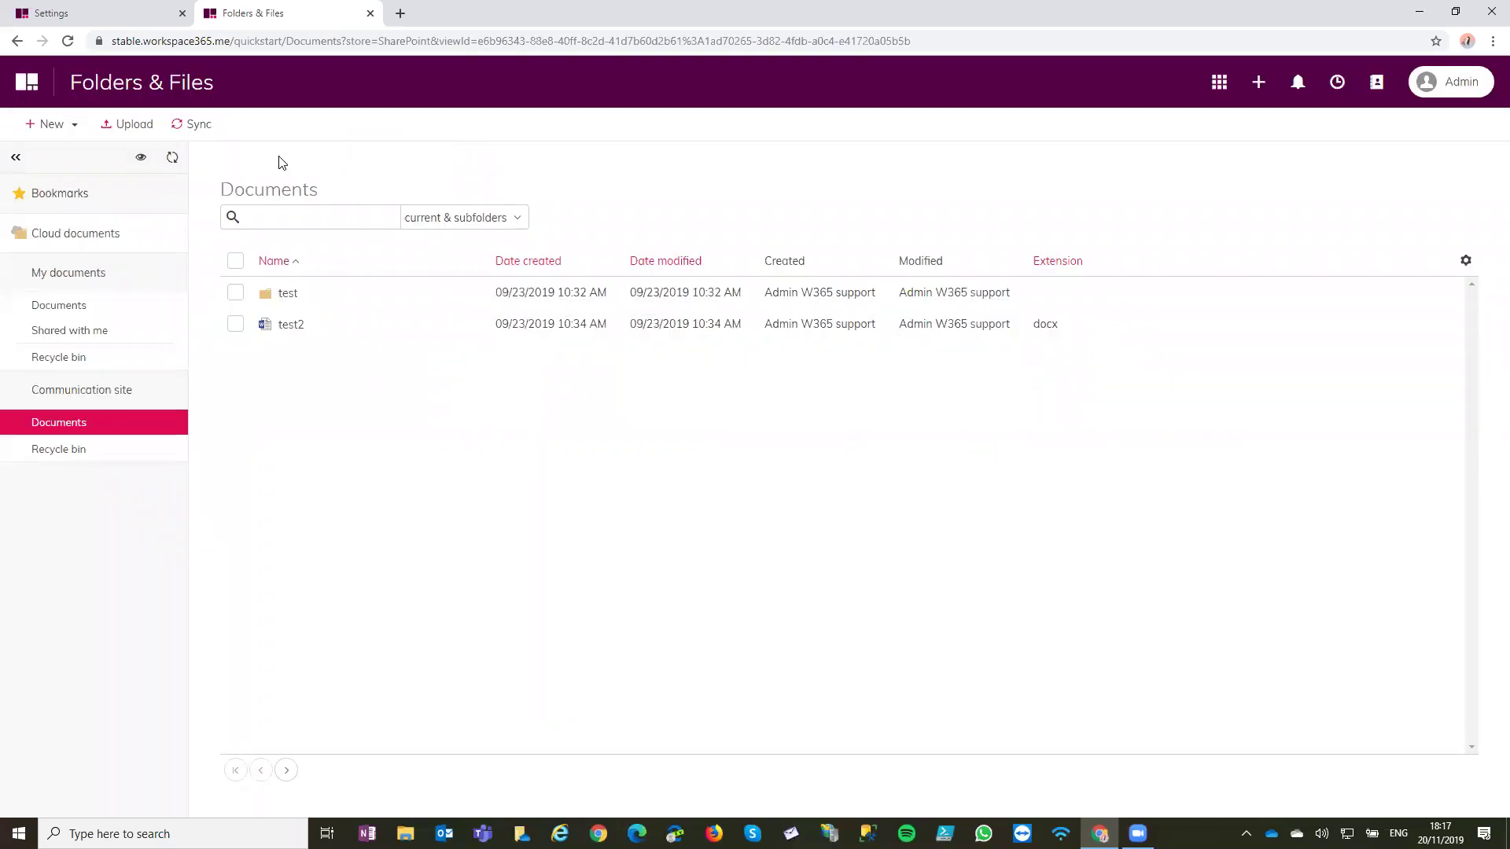
click(31, 83)
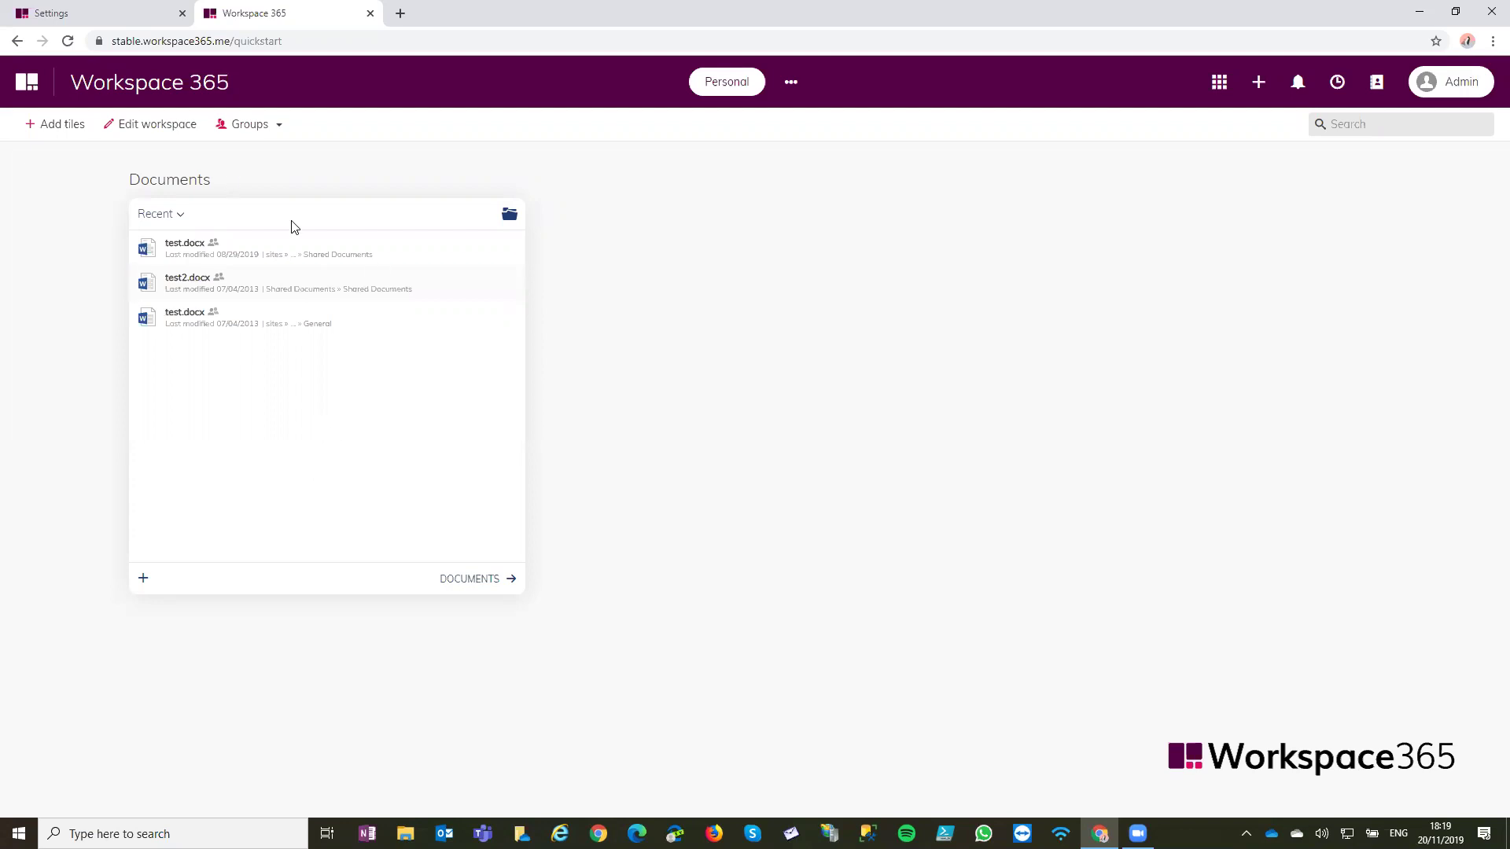
Show the Documents tile's new-document choices, return it to recent files, and switch to the Settings tab
click(144, 588)
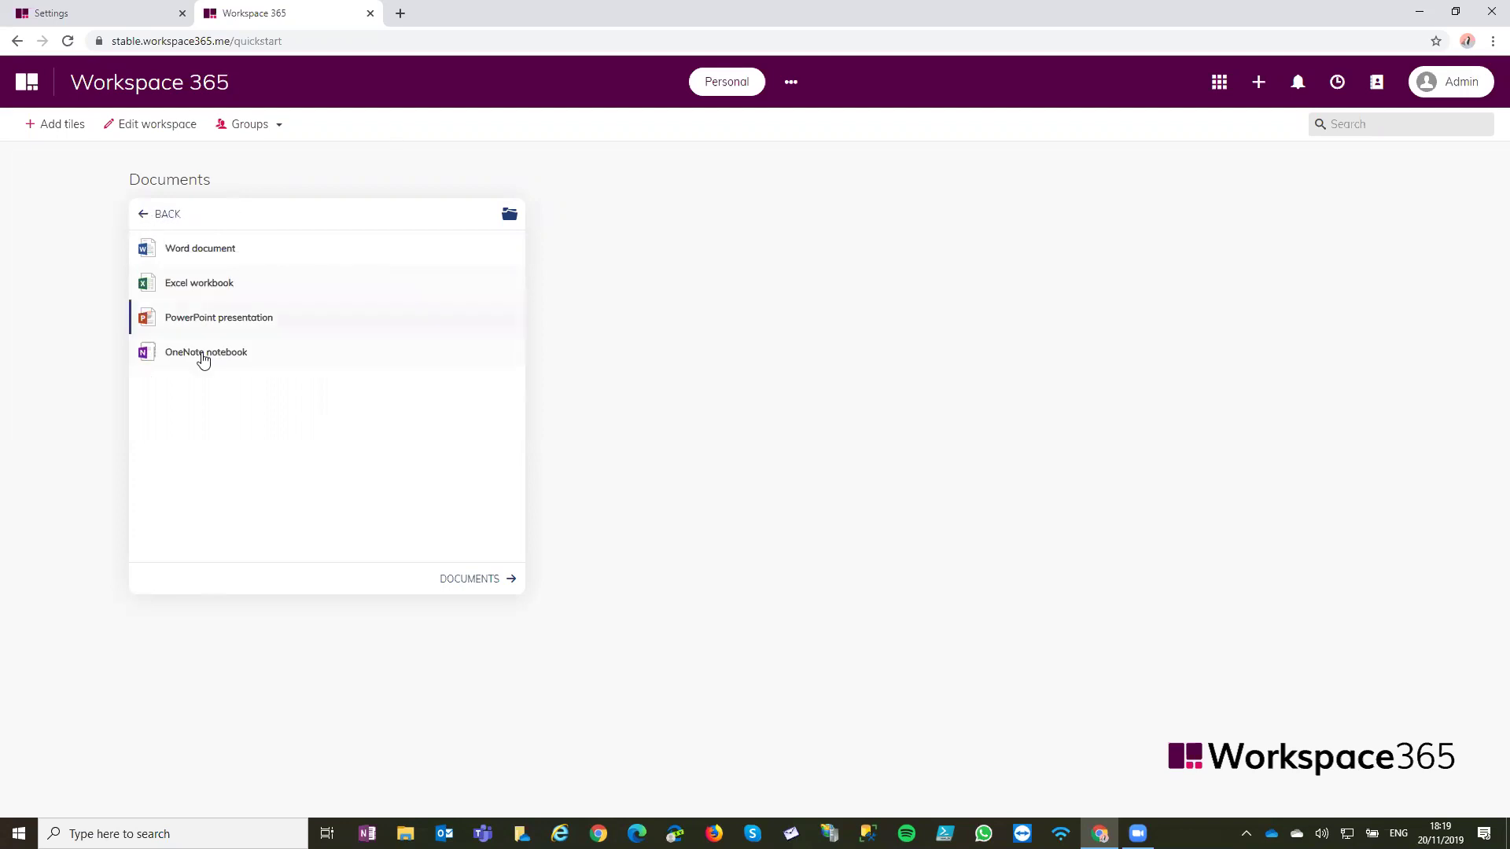
click(144, 215)
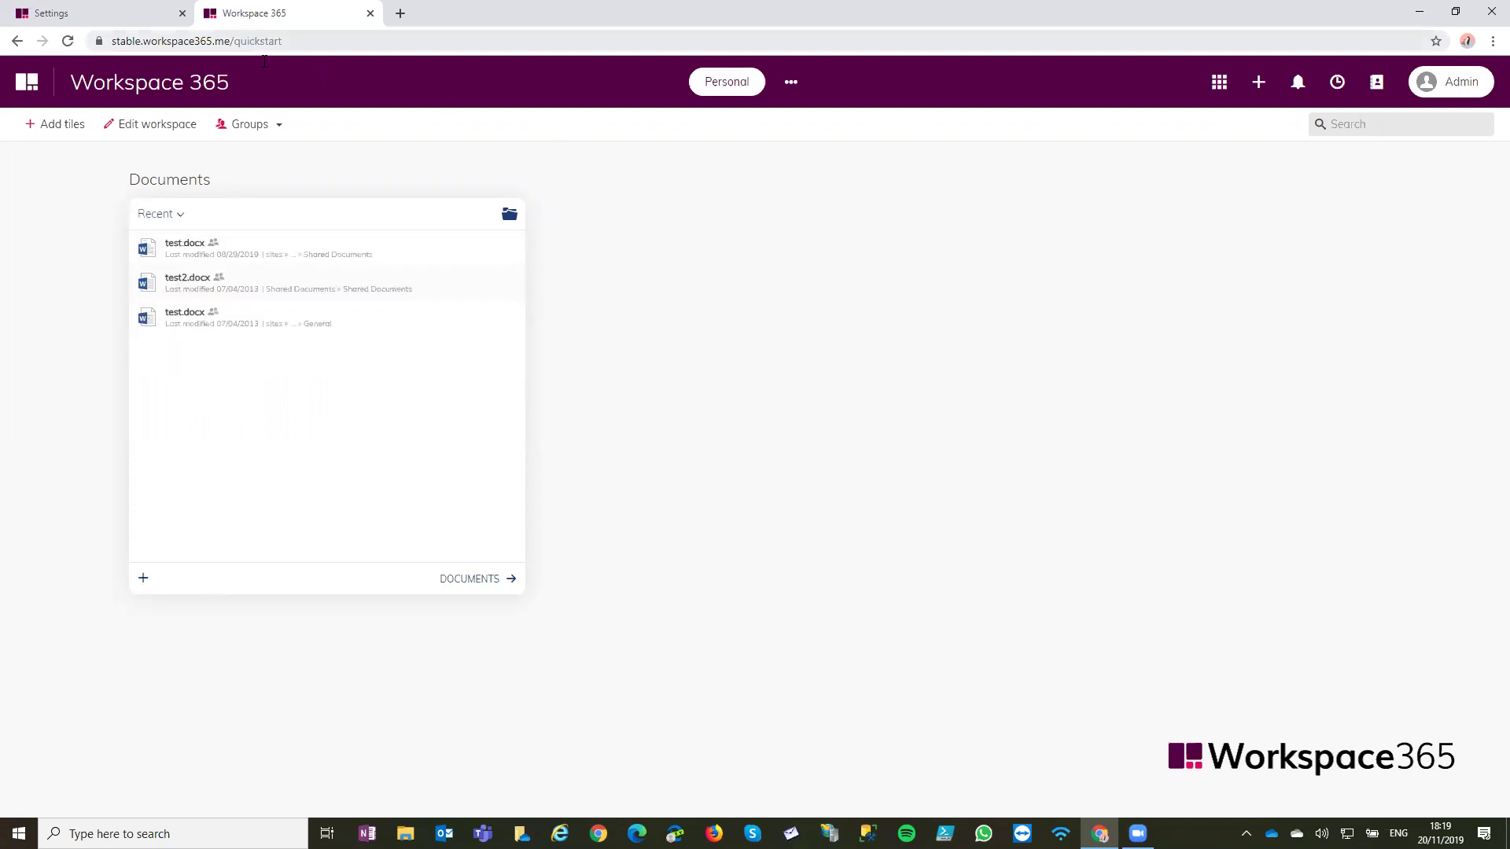
click(107, 23)
Review the Exchange email settings, then return to the Workspace 365 home dashboard
scroll(151, 529, down, 3)
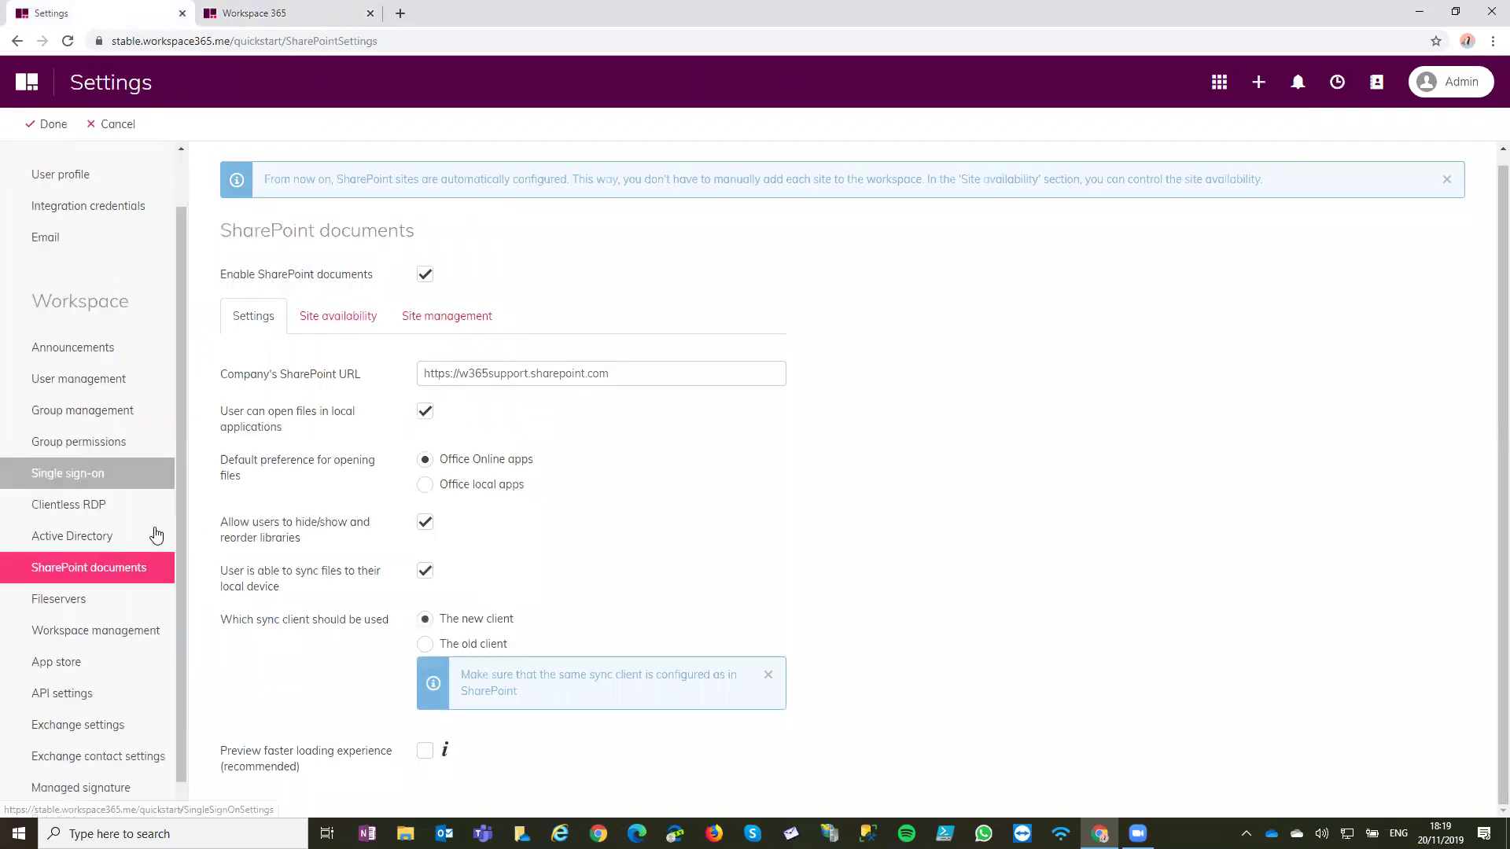
click(143, 224)
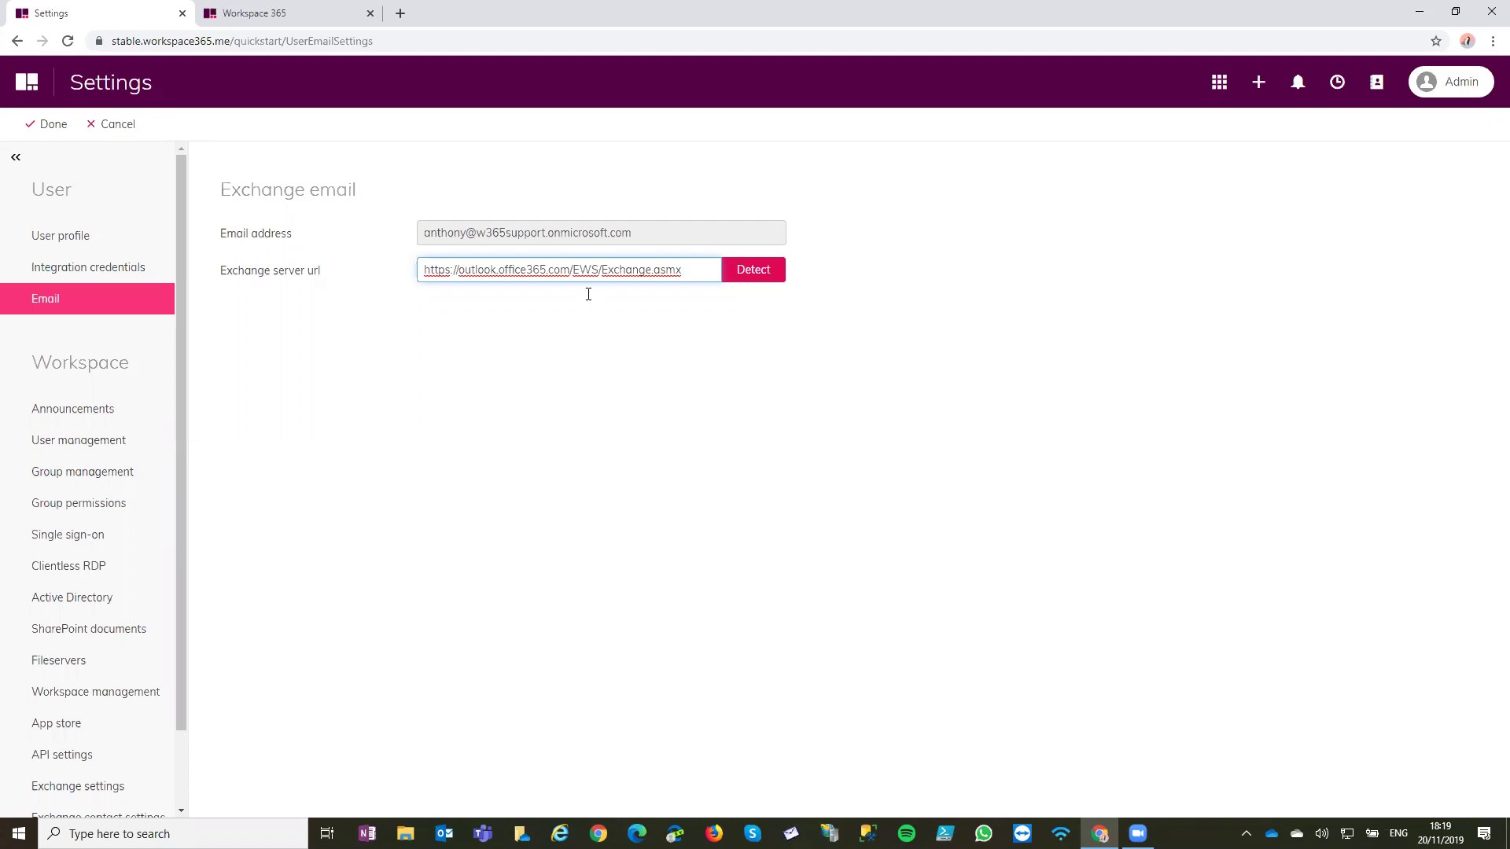
click(32, 87)
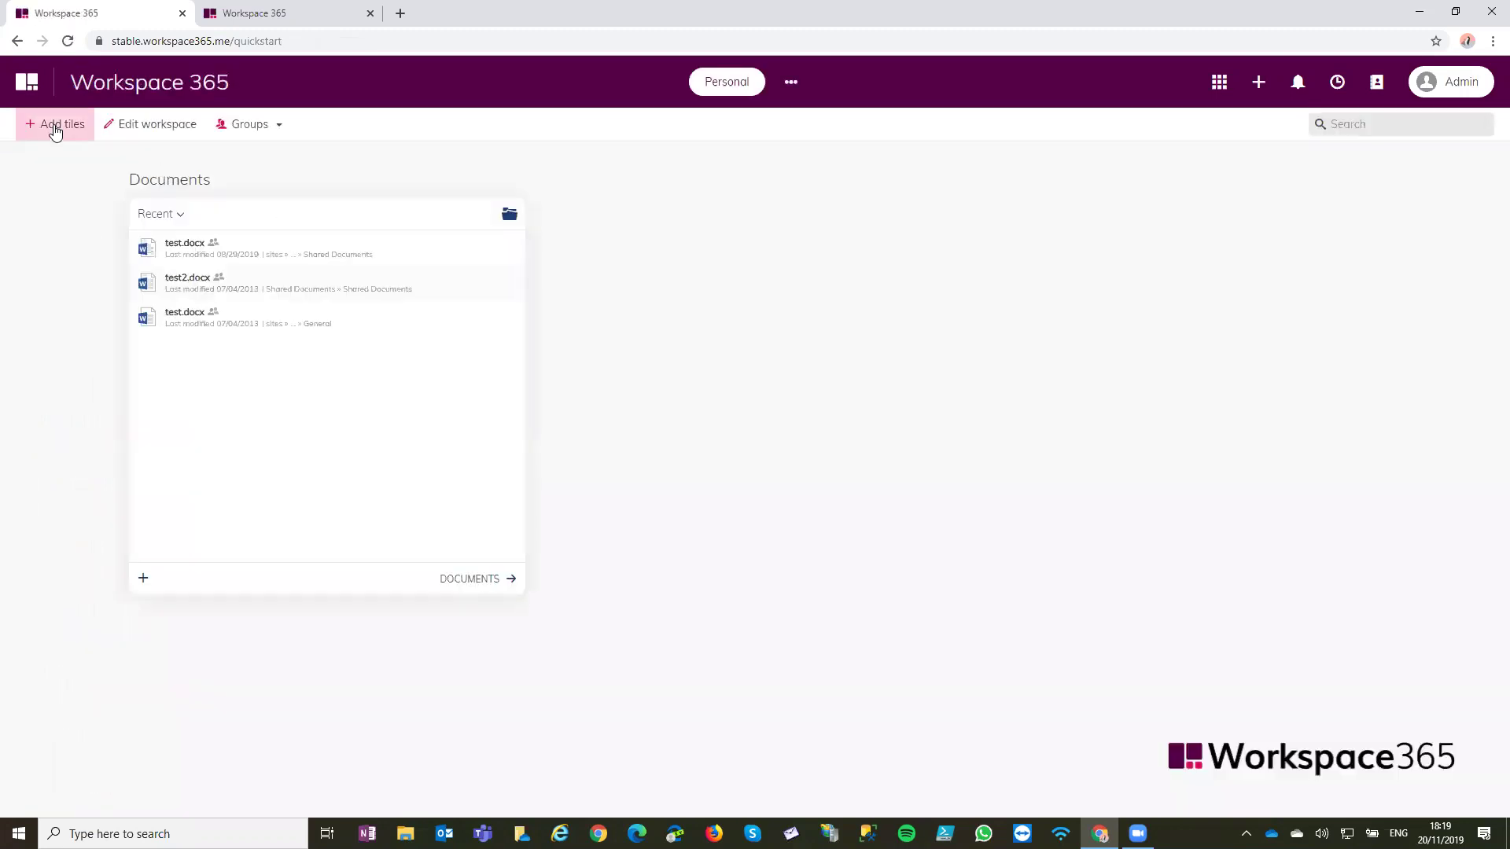
Add the Email tile to the dashboard and enlarge it to 8x8
click(51, 126)
click(242, 335)
click(313, 789)
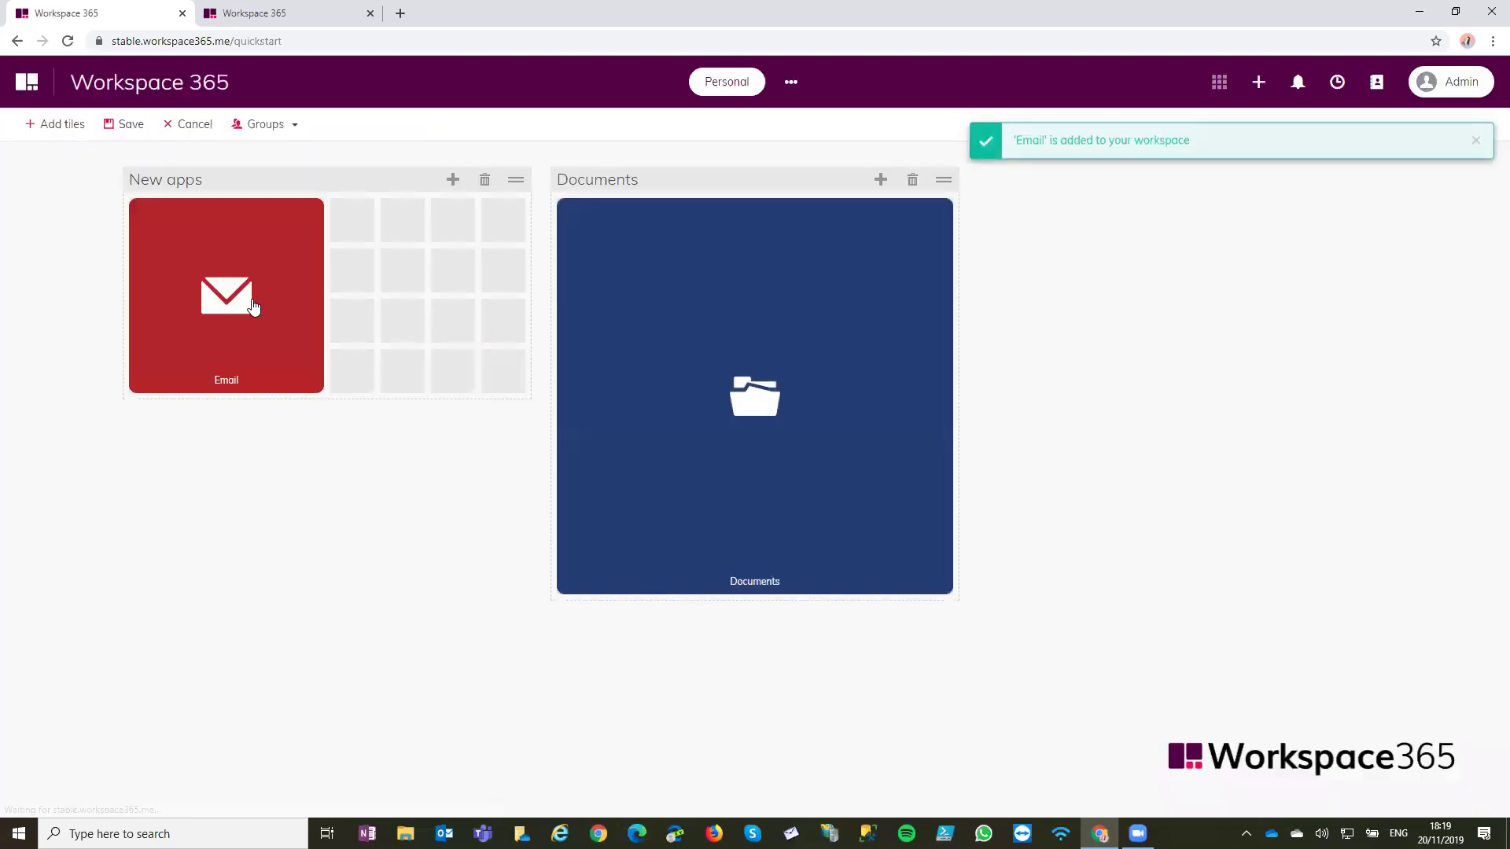
right_click(254, 306)
click(326, 599)
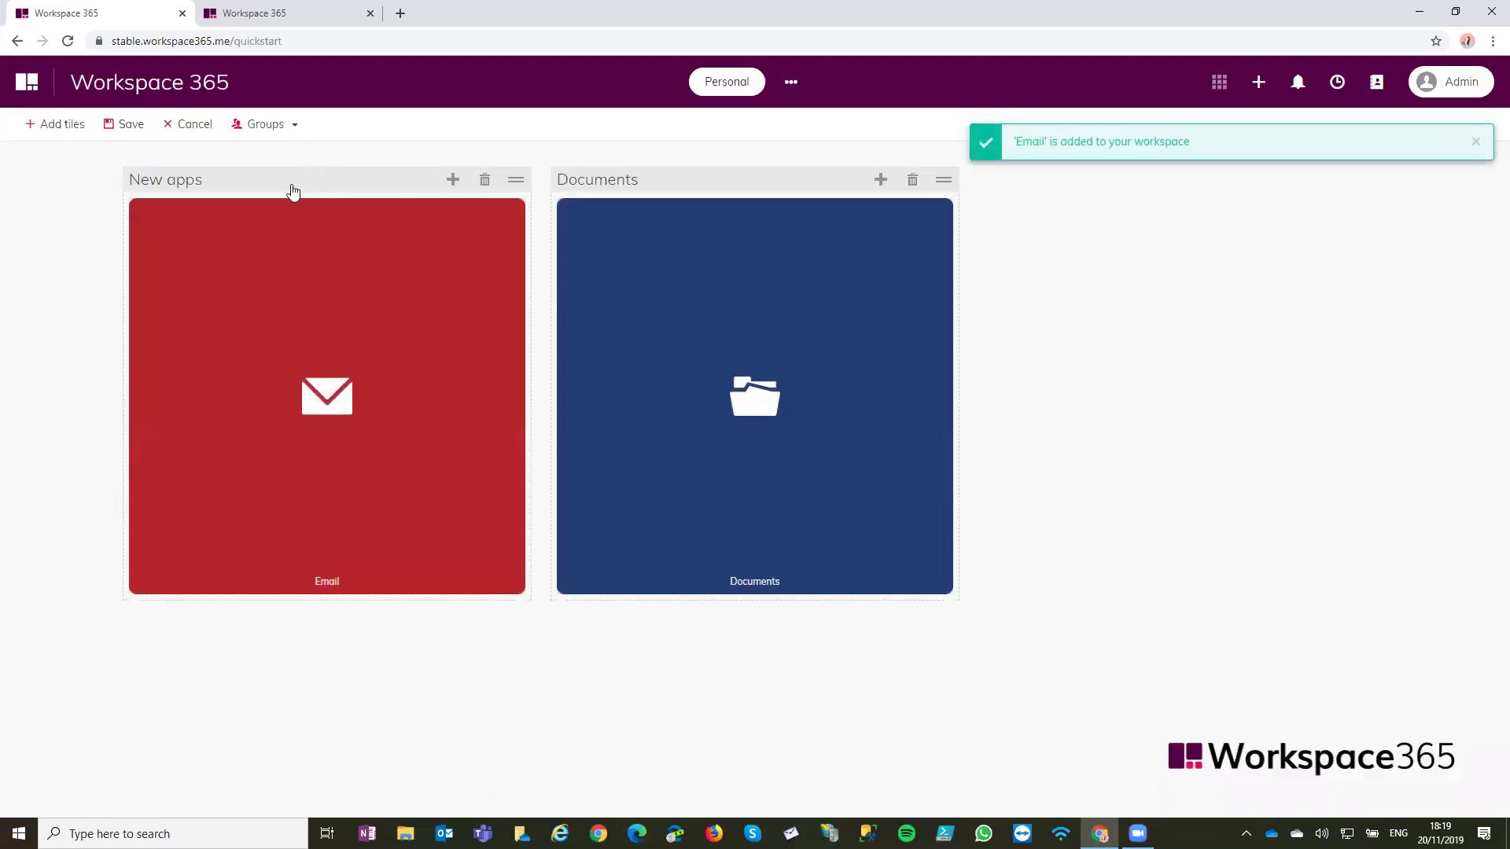
Rename the New apps group to 'Email' and save the dashboard layout
click(289, 181)
double_click(290, 181)
key(ctrl+a)
text(Email)
key(Return)
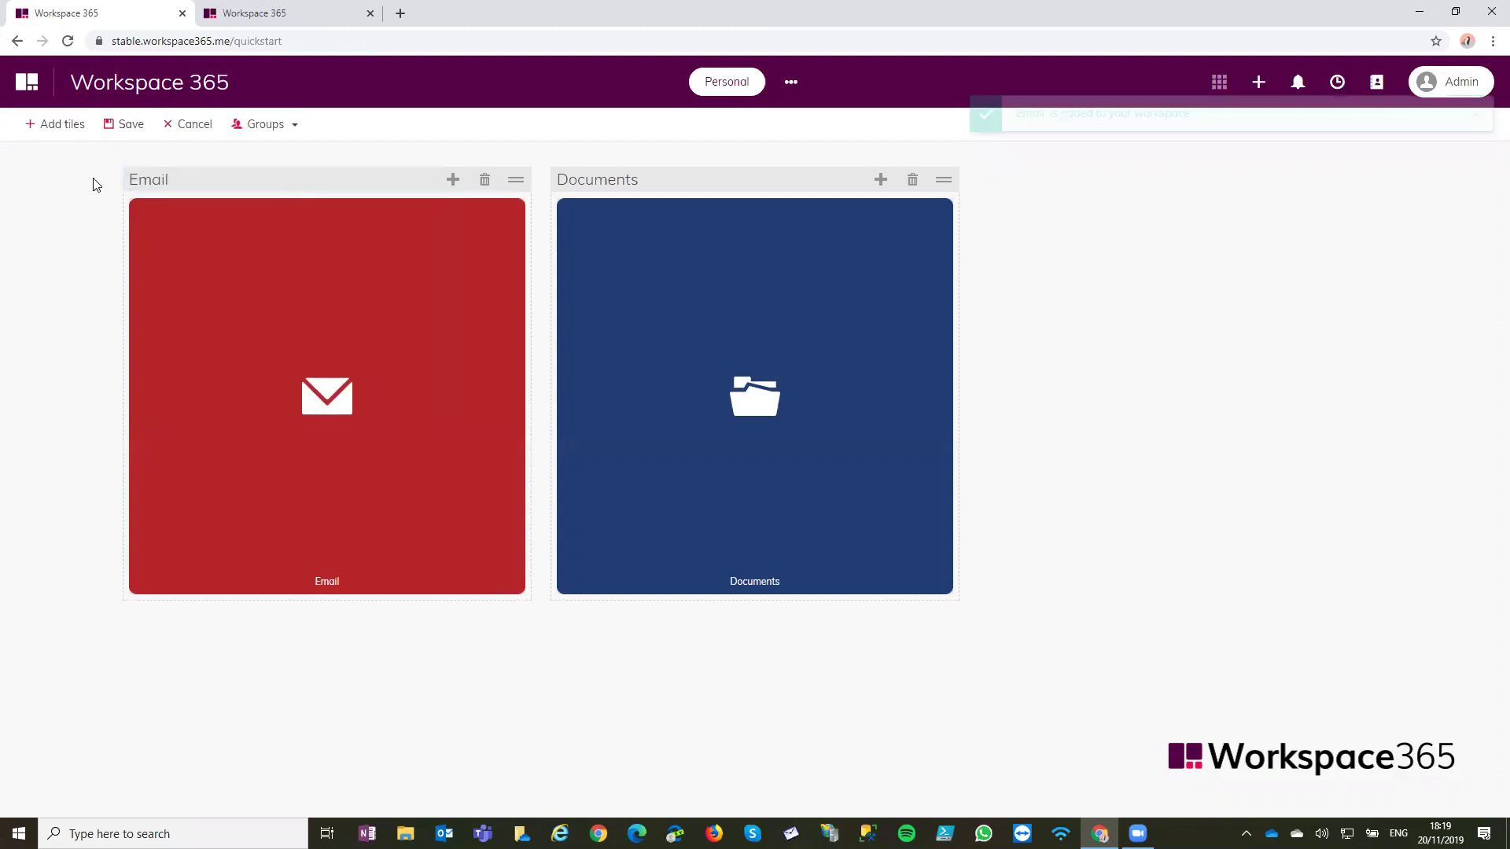
click(126, 124)
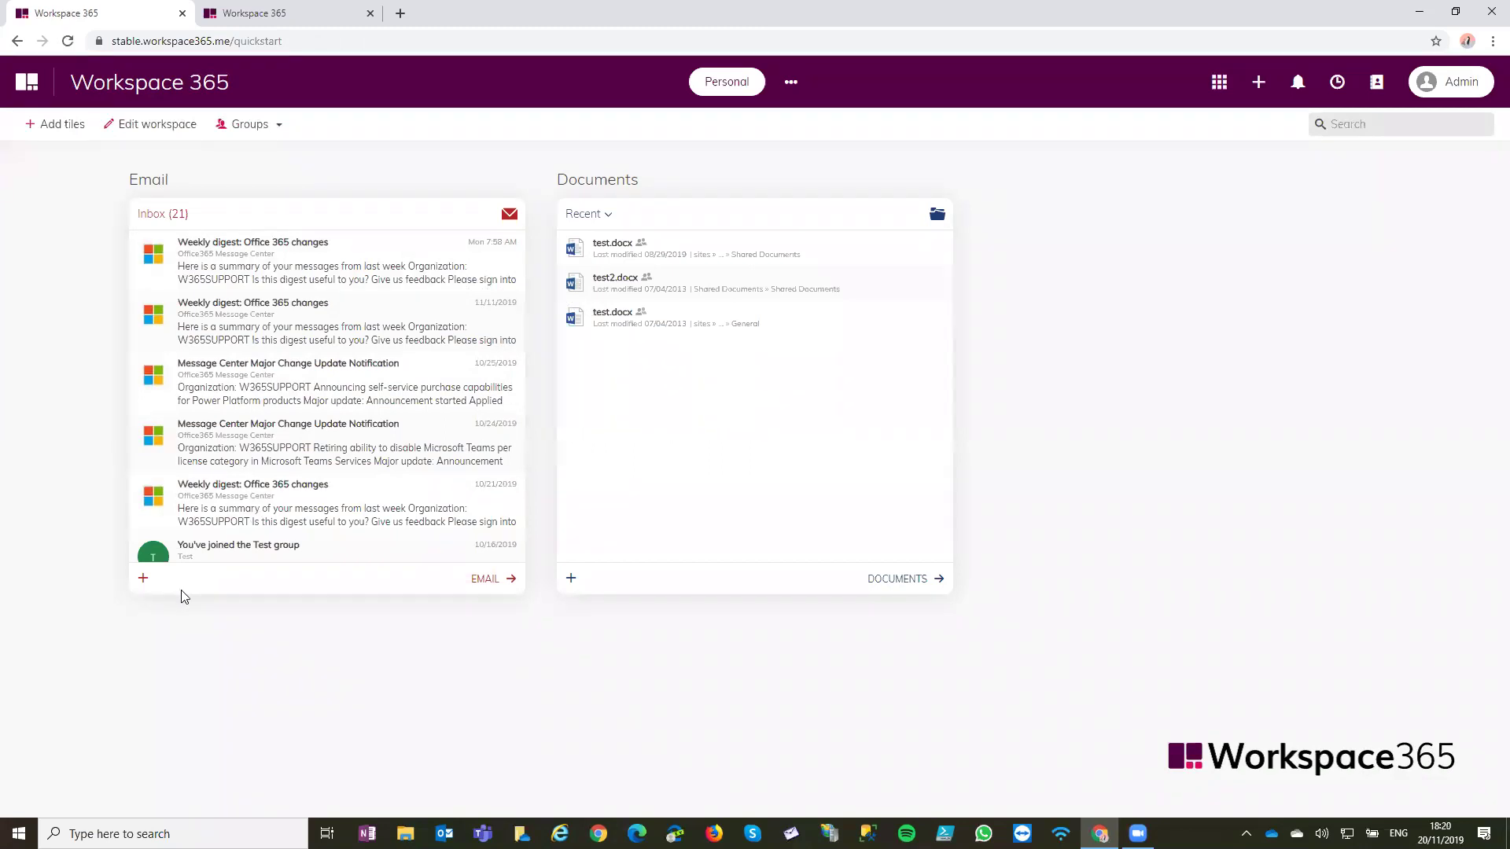
click(507, 590)
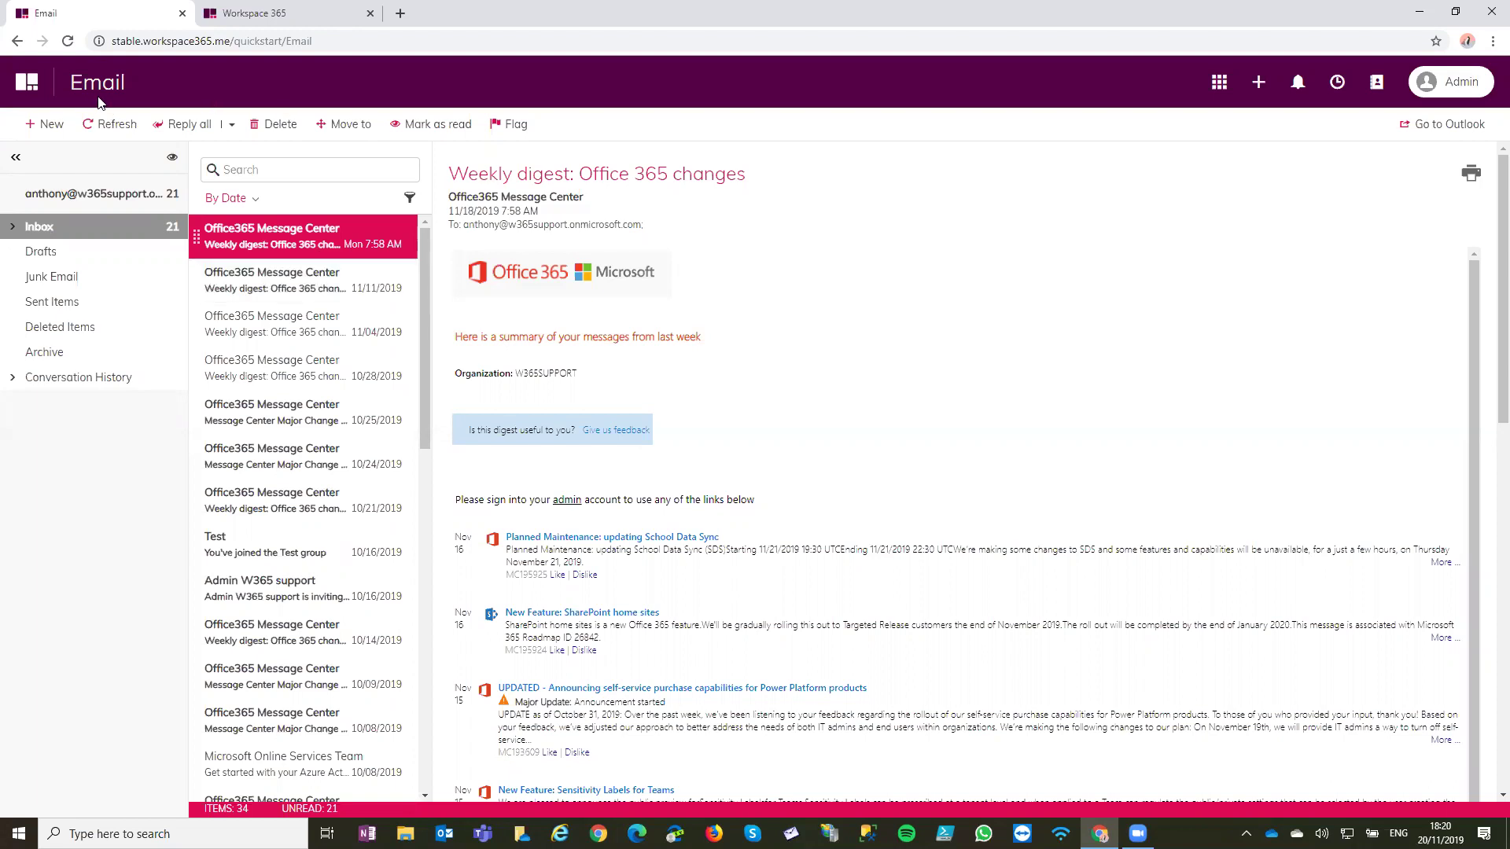
Read the digest messages, move three onto the Inbox folder, and start a blank new email
click(266, 291)
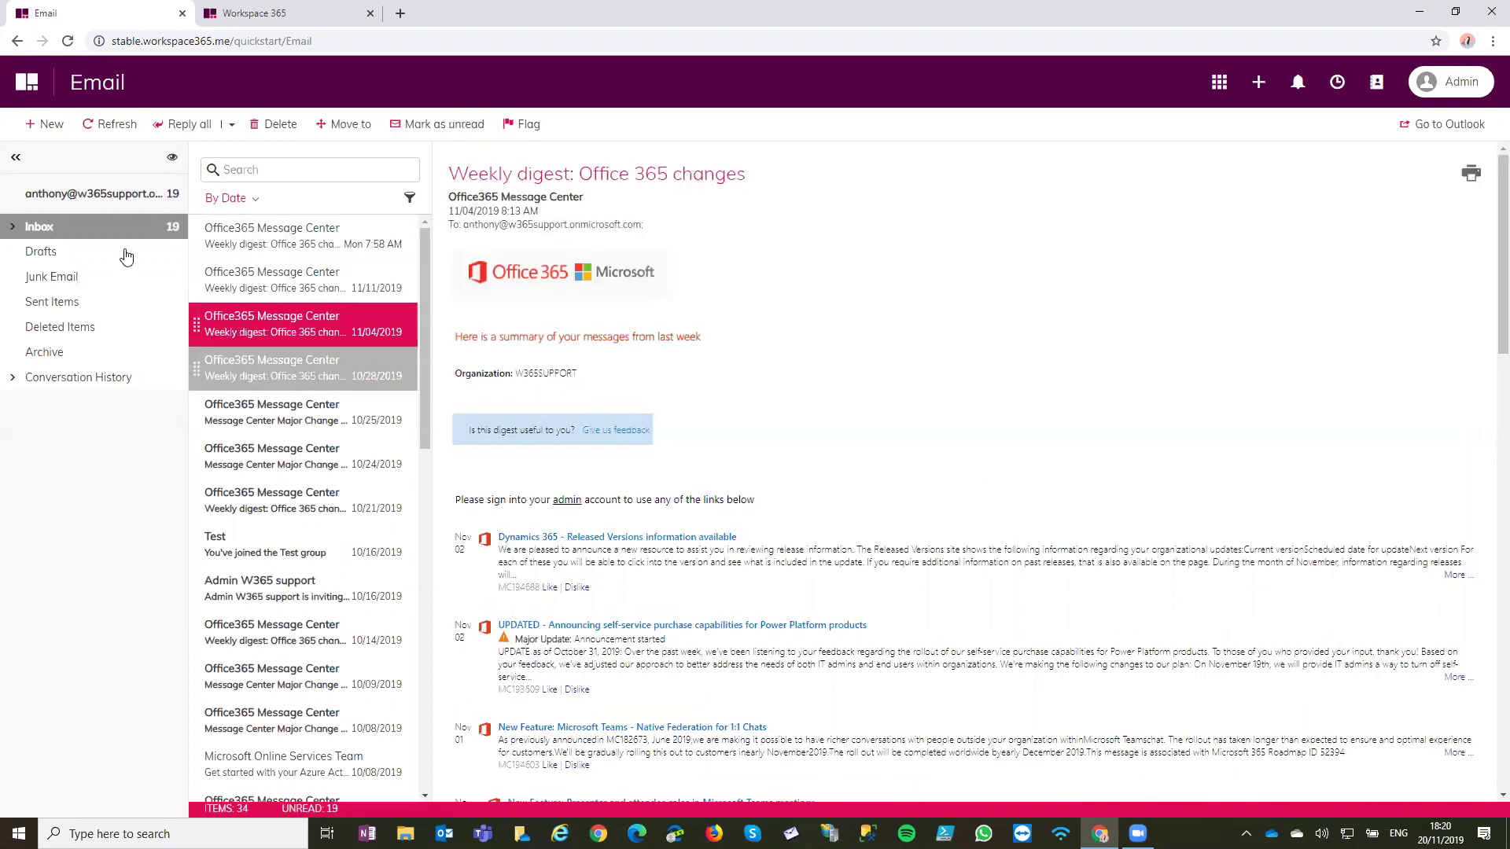
ctrl+click(206, 285)
drag(206, 284, 71, 228)
click(343, 244)
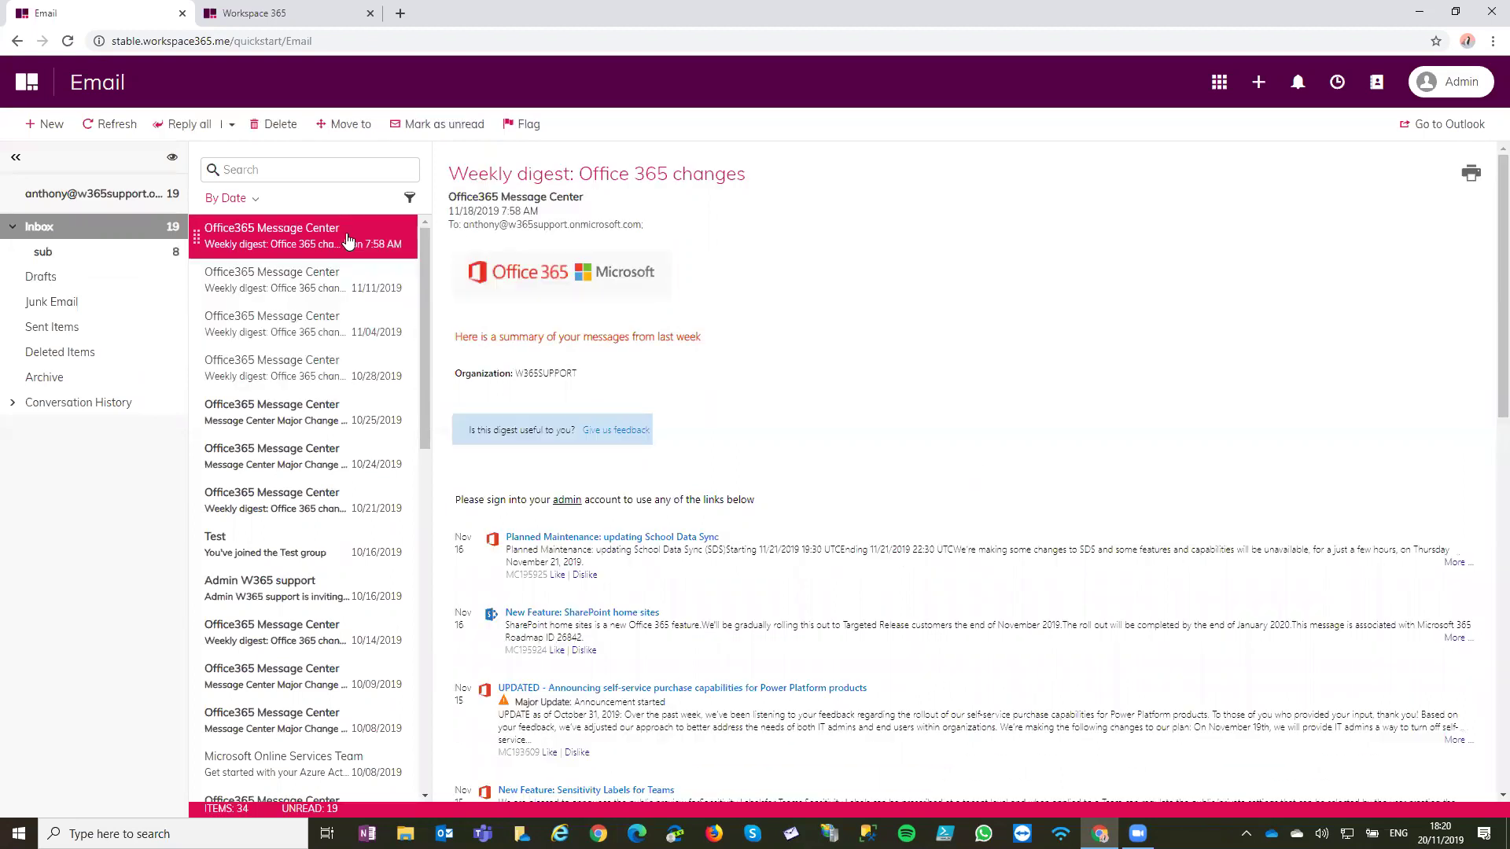
click(61, 130)
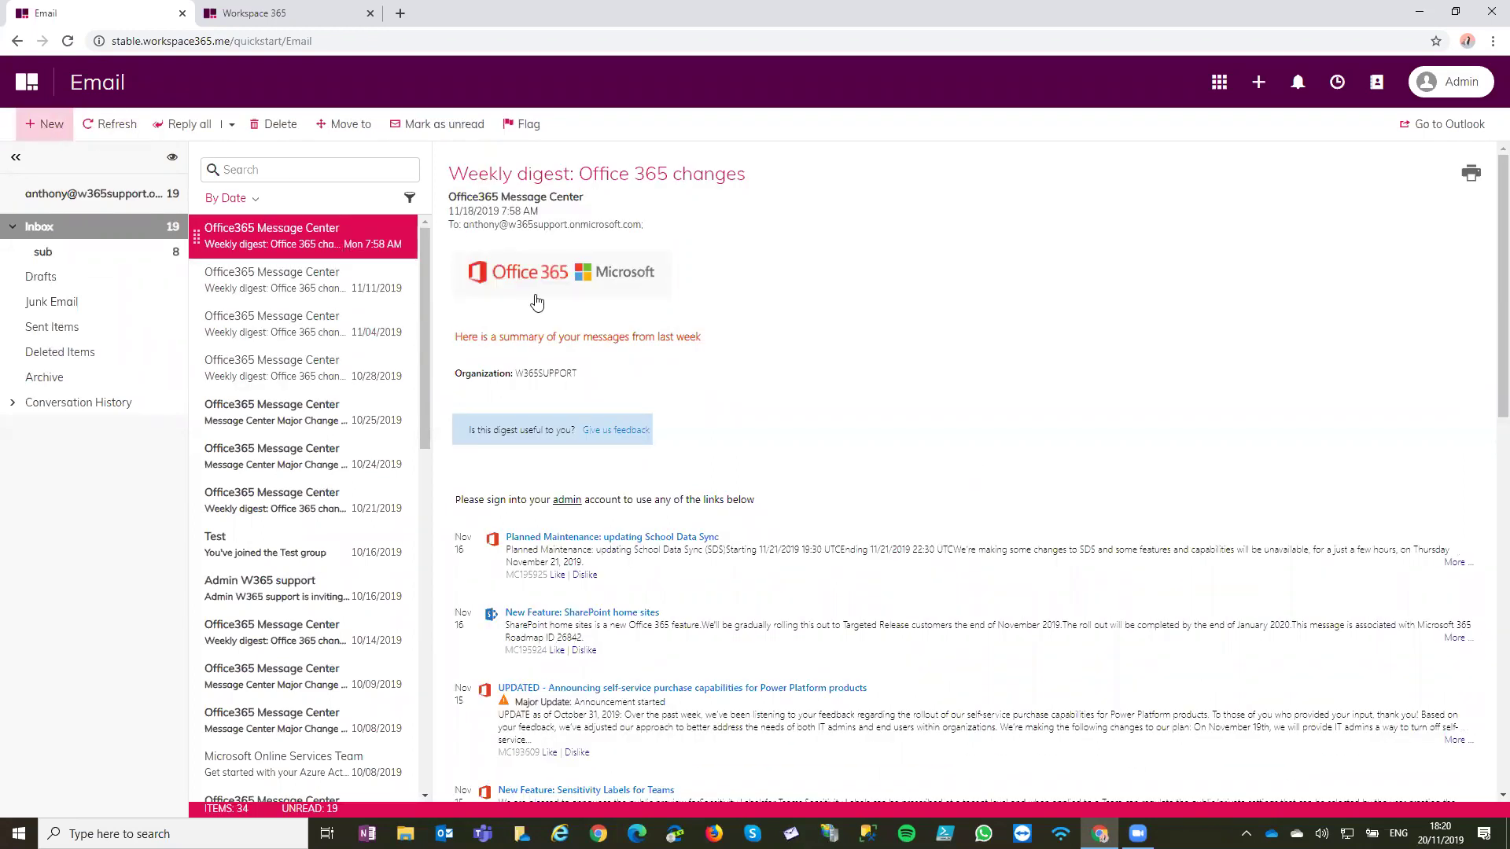
click(440, 126)
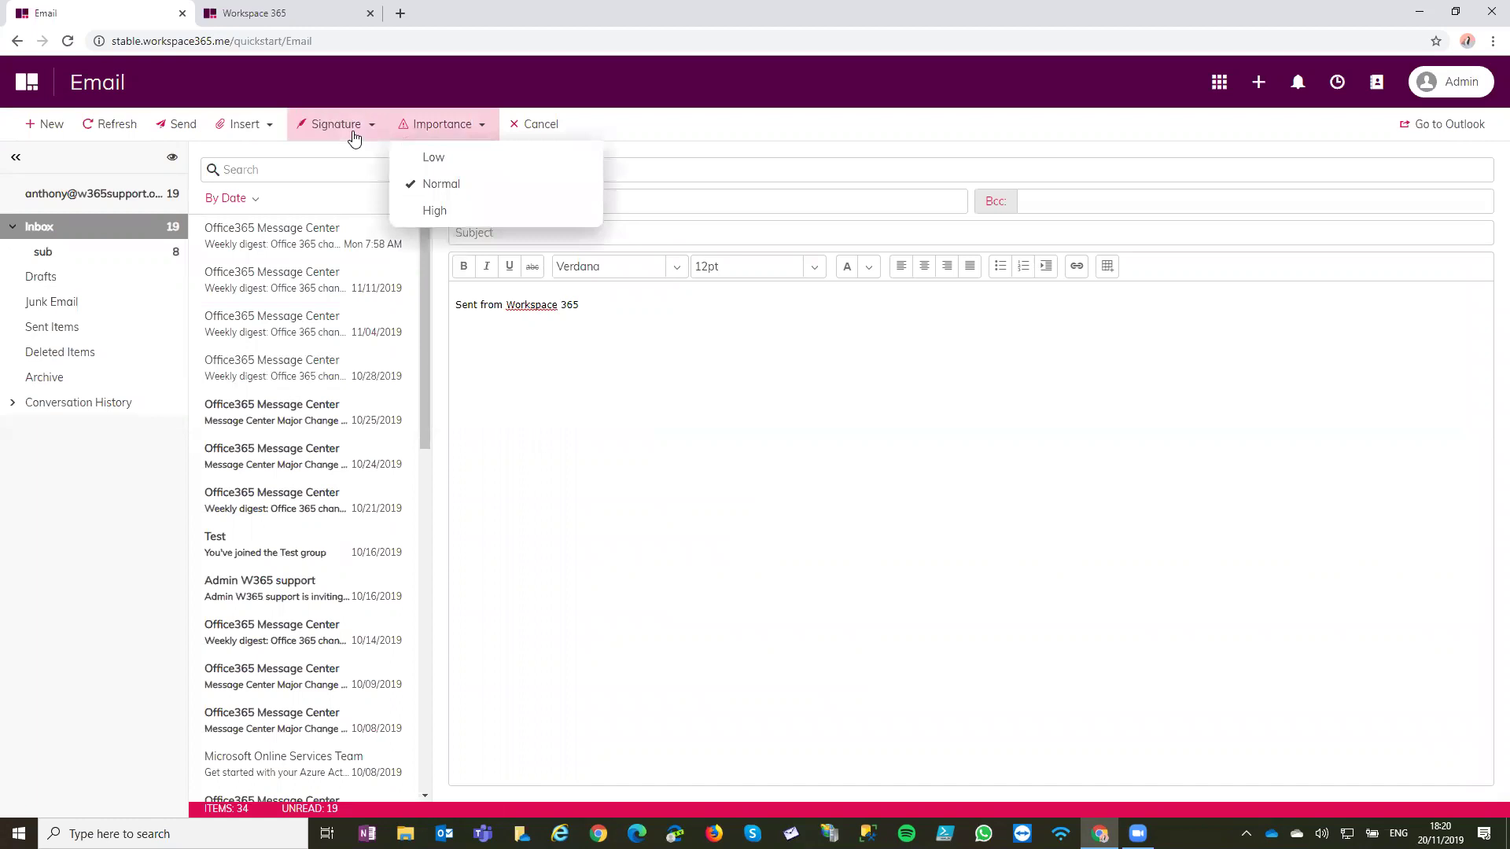
Browse the signature and Workspace 365 attachment options, cancel the file picker, and return to the dashboard
click(350, 125)
click(256, 126)
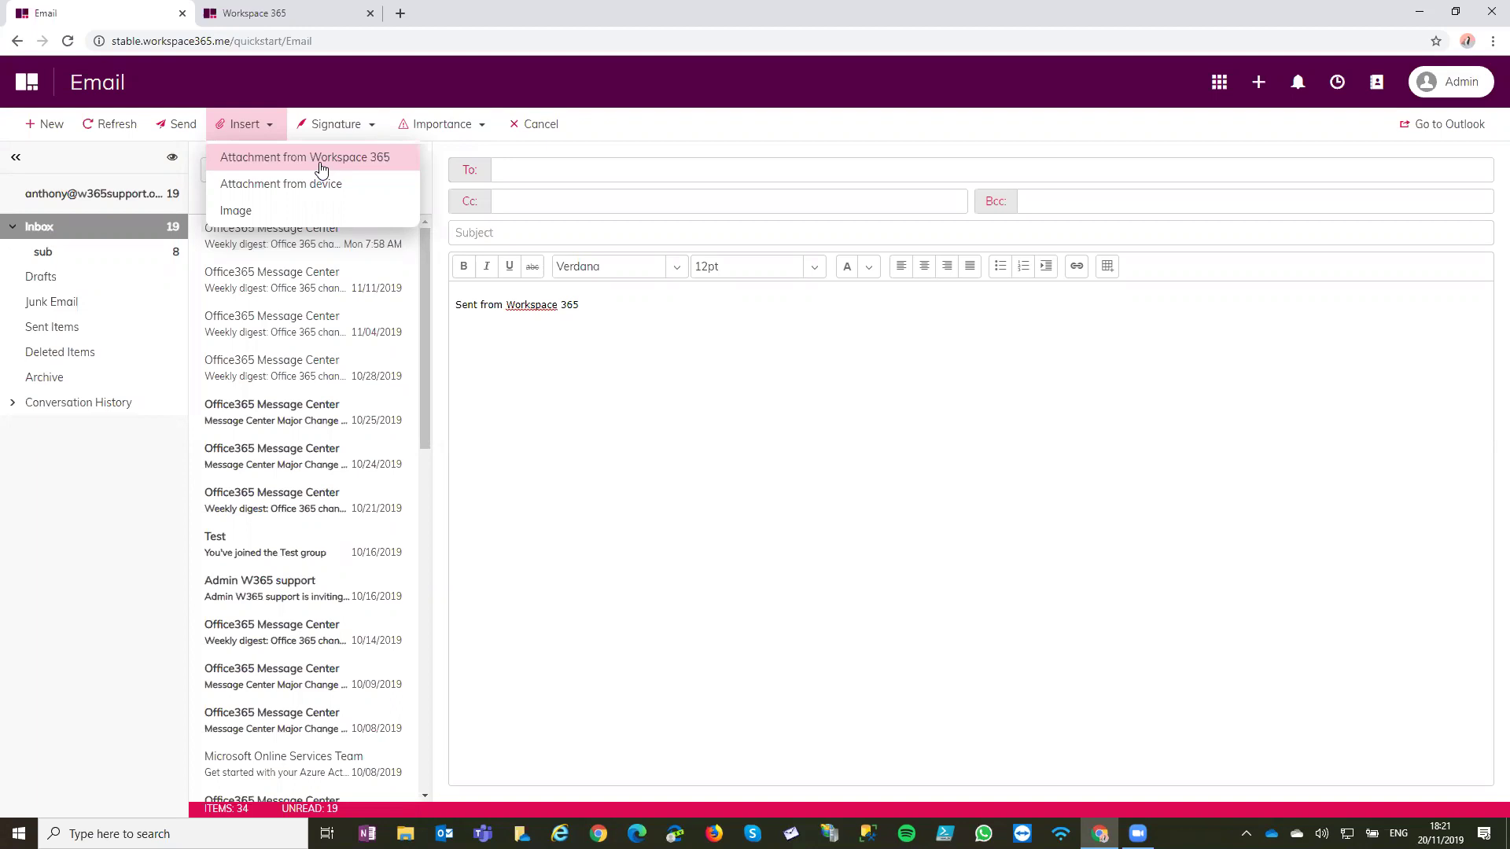
click(321, 169)
click(567, 363)
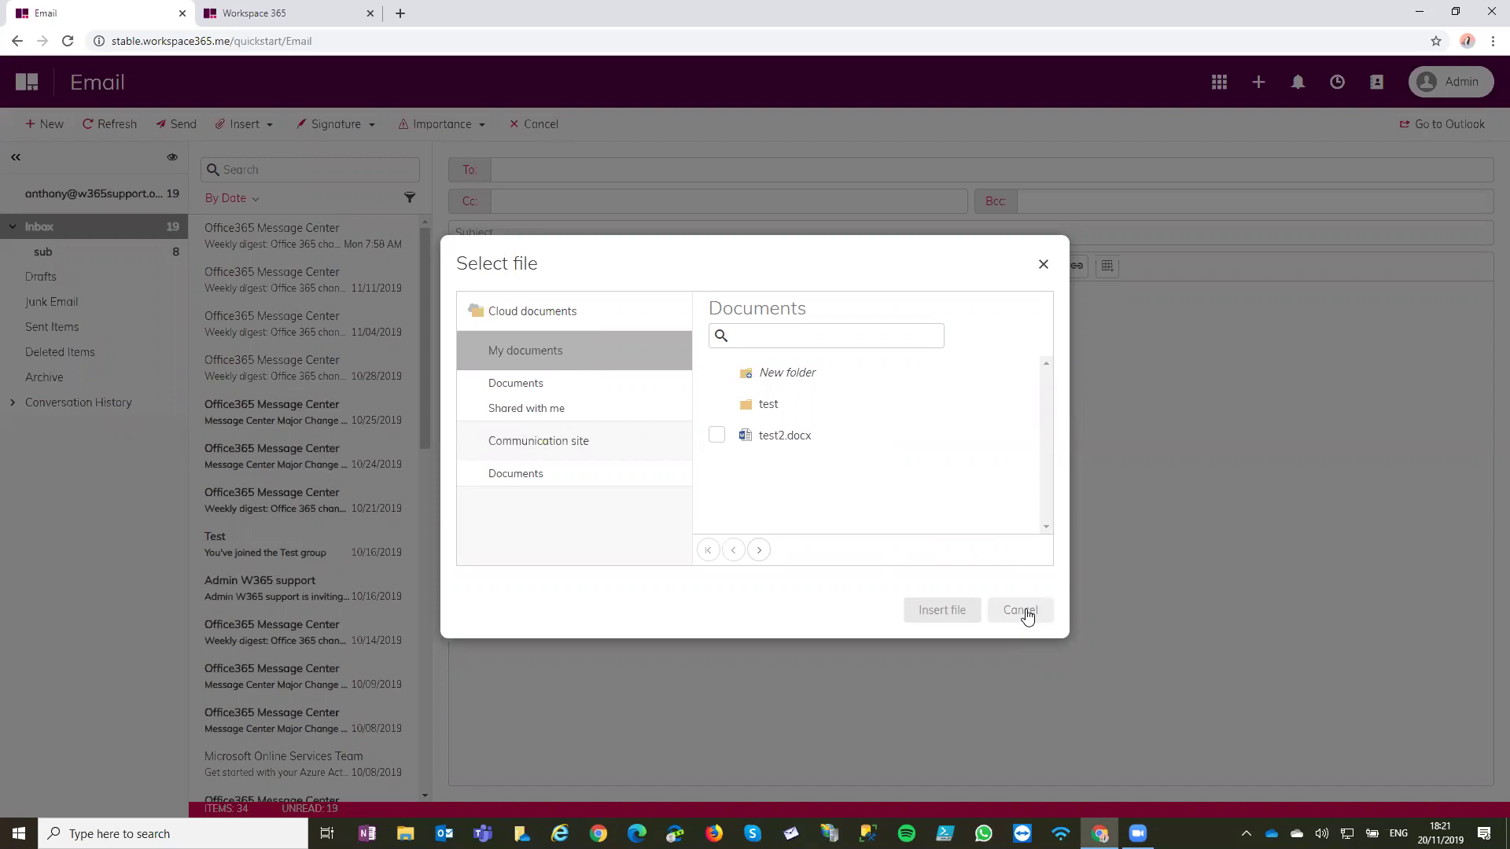
click(1021, 611)
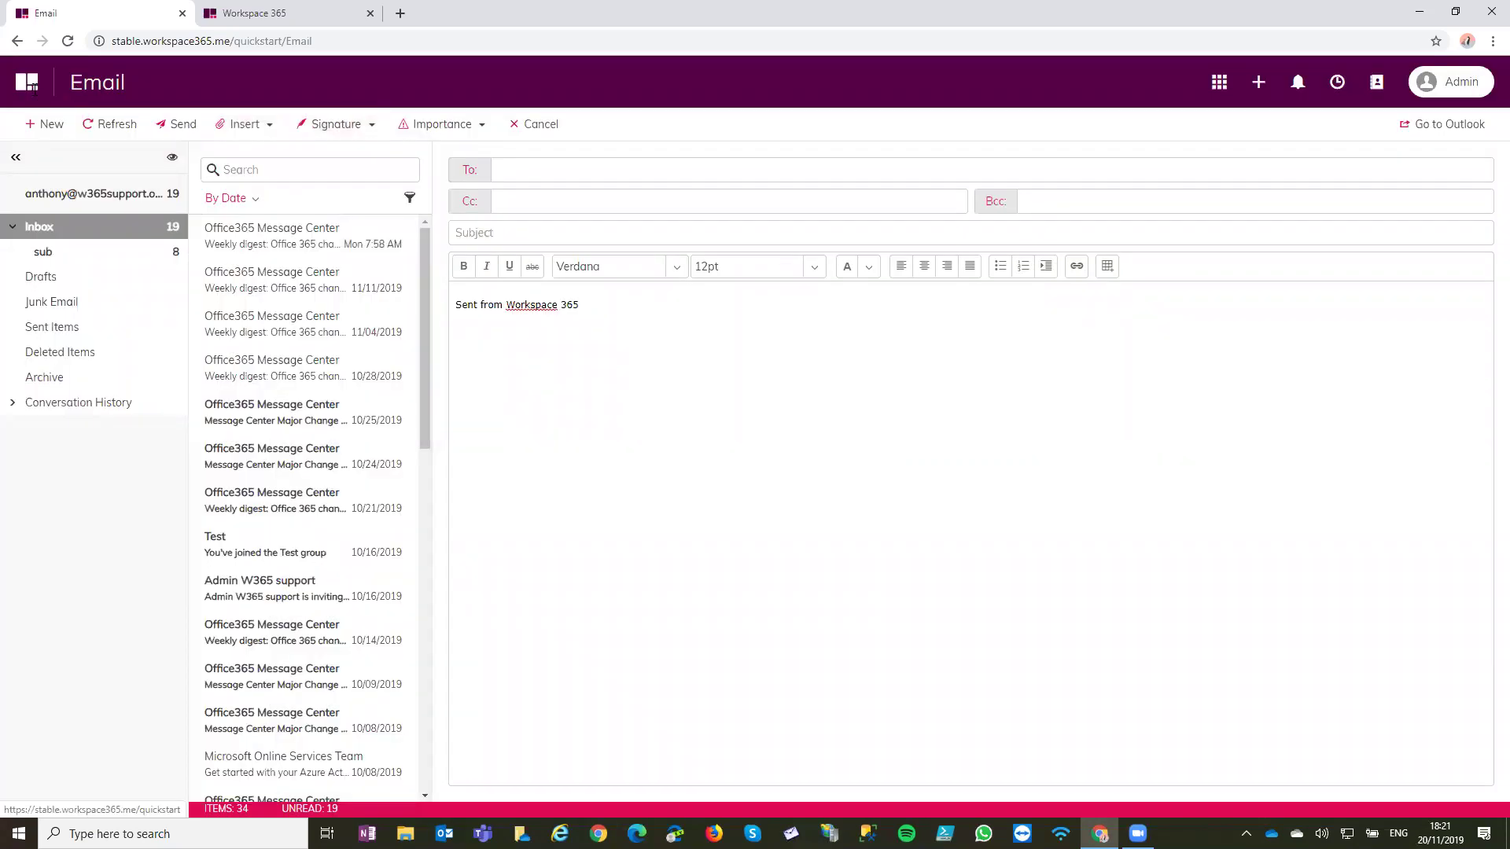
click(27, 82)
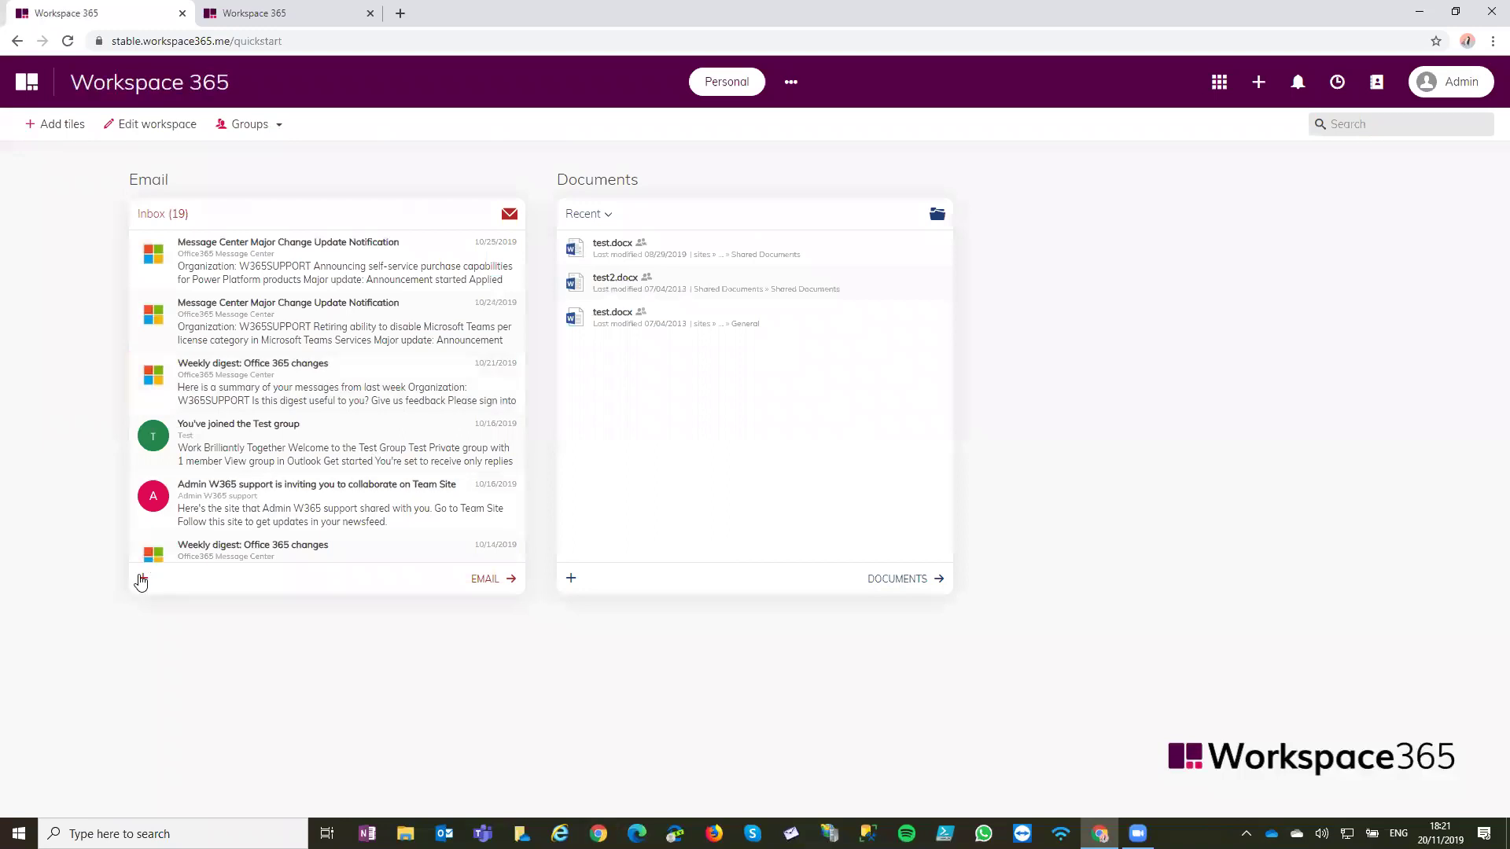
click(573, 581)
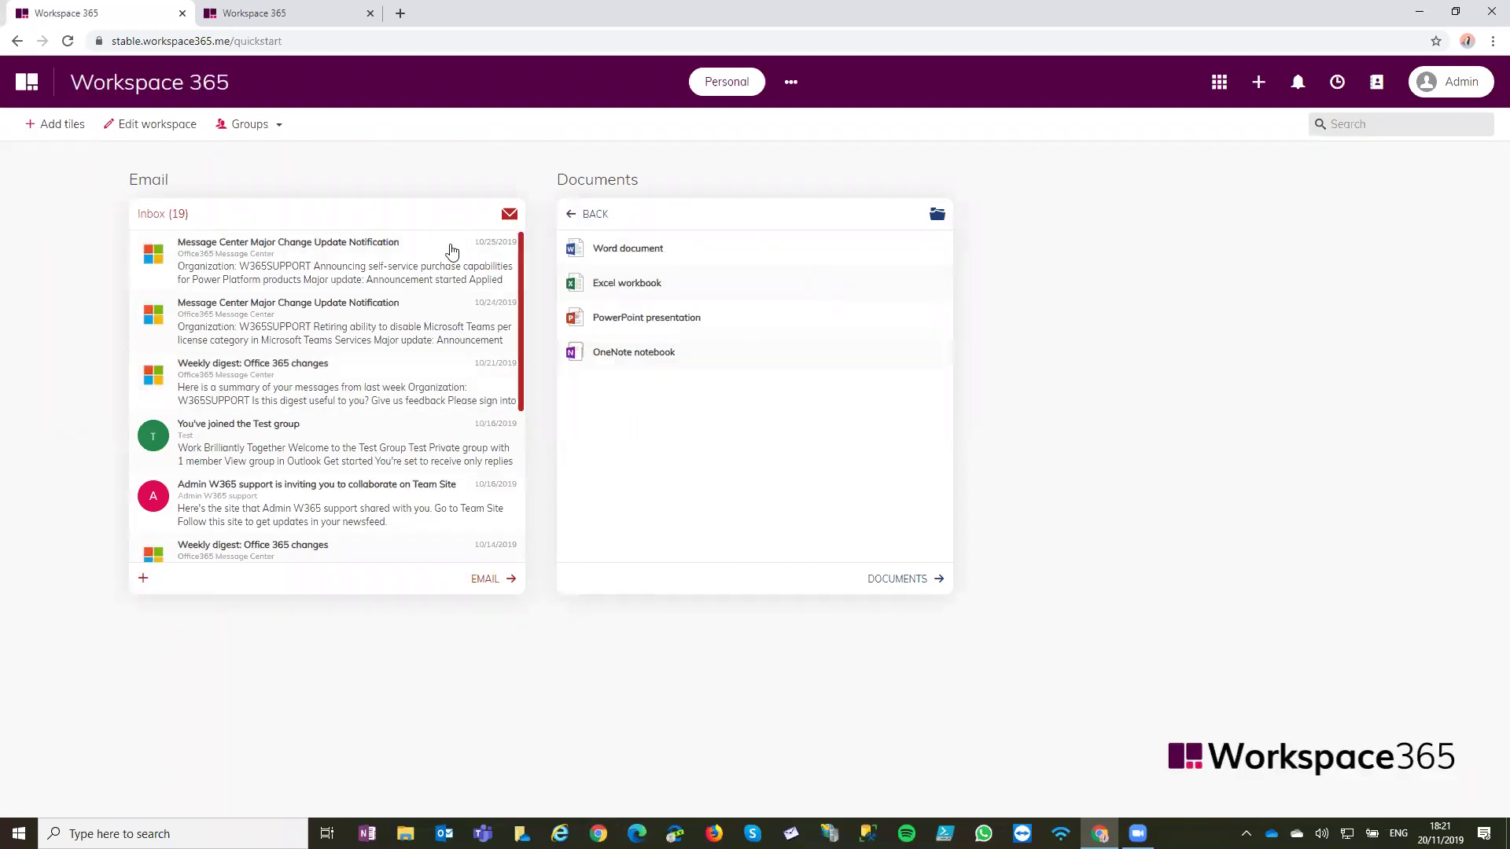
click(141, 581)
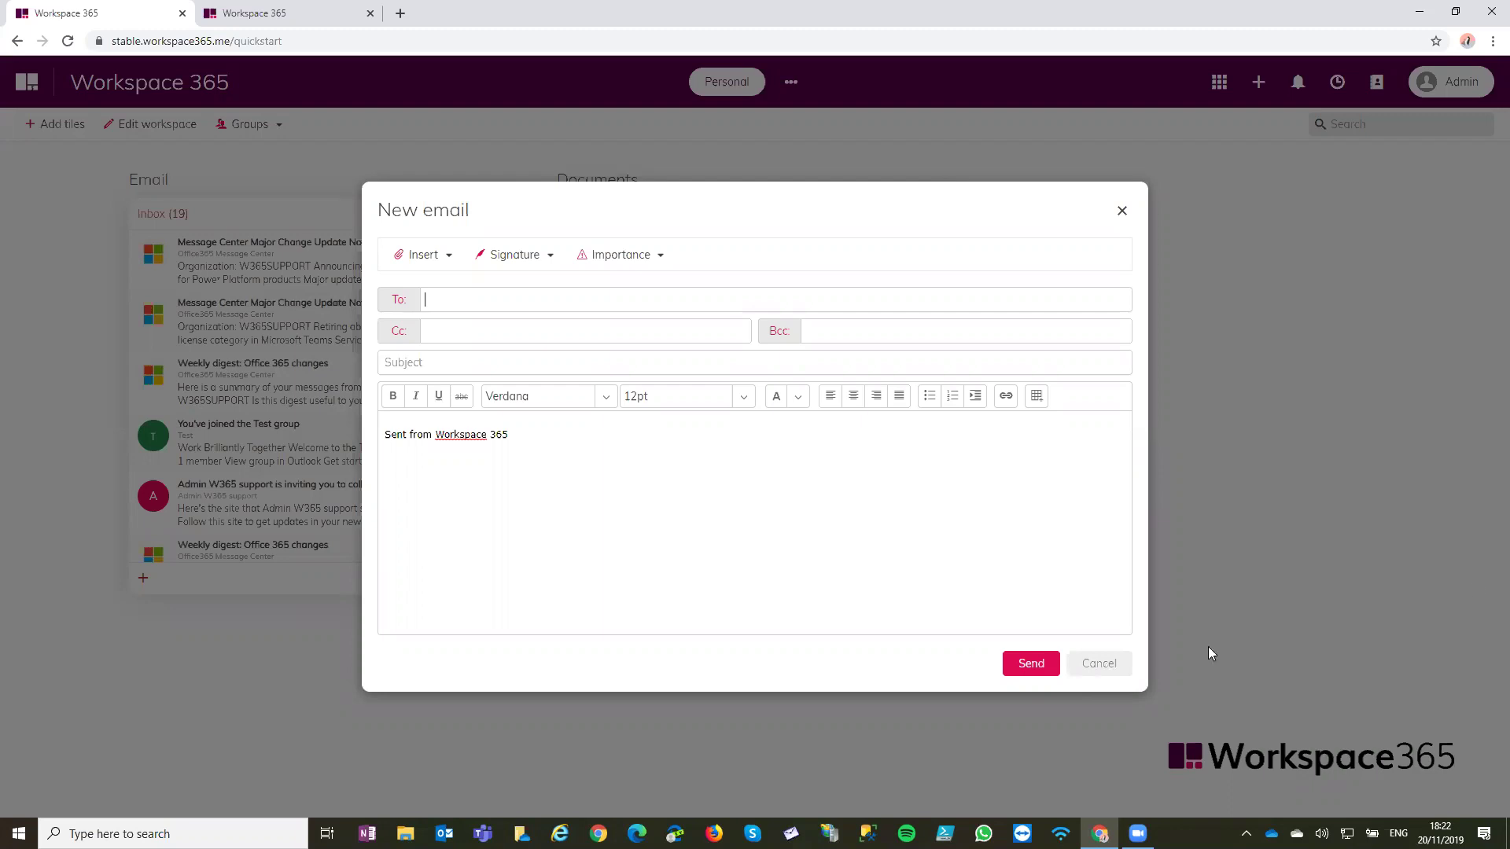
click(1122, 210)
click(953, 474)
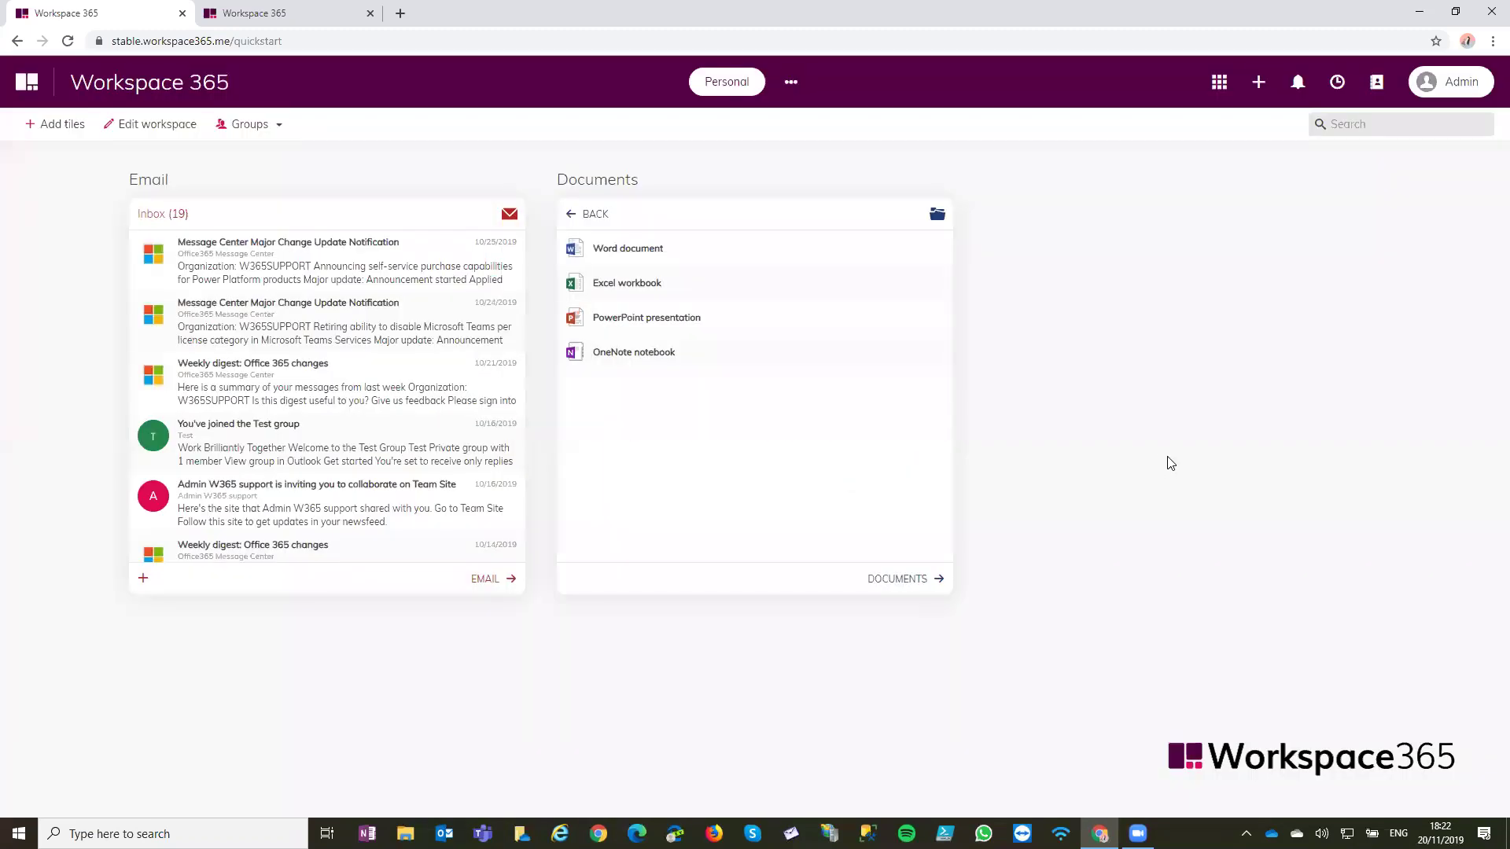
click(570, 214)
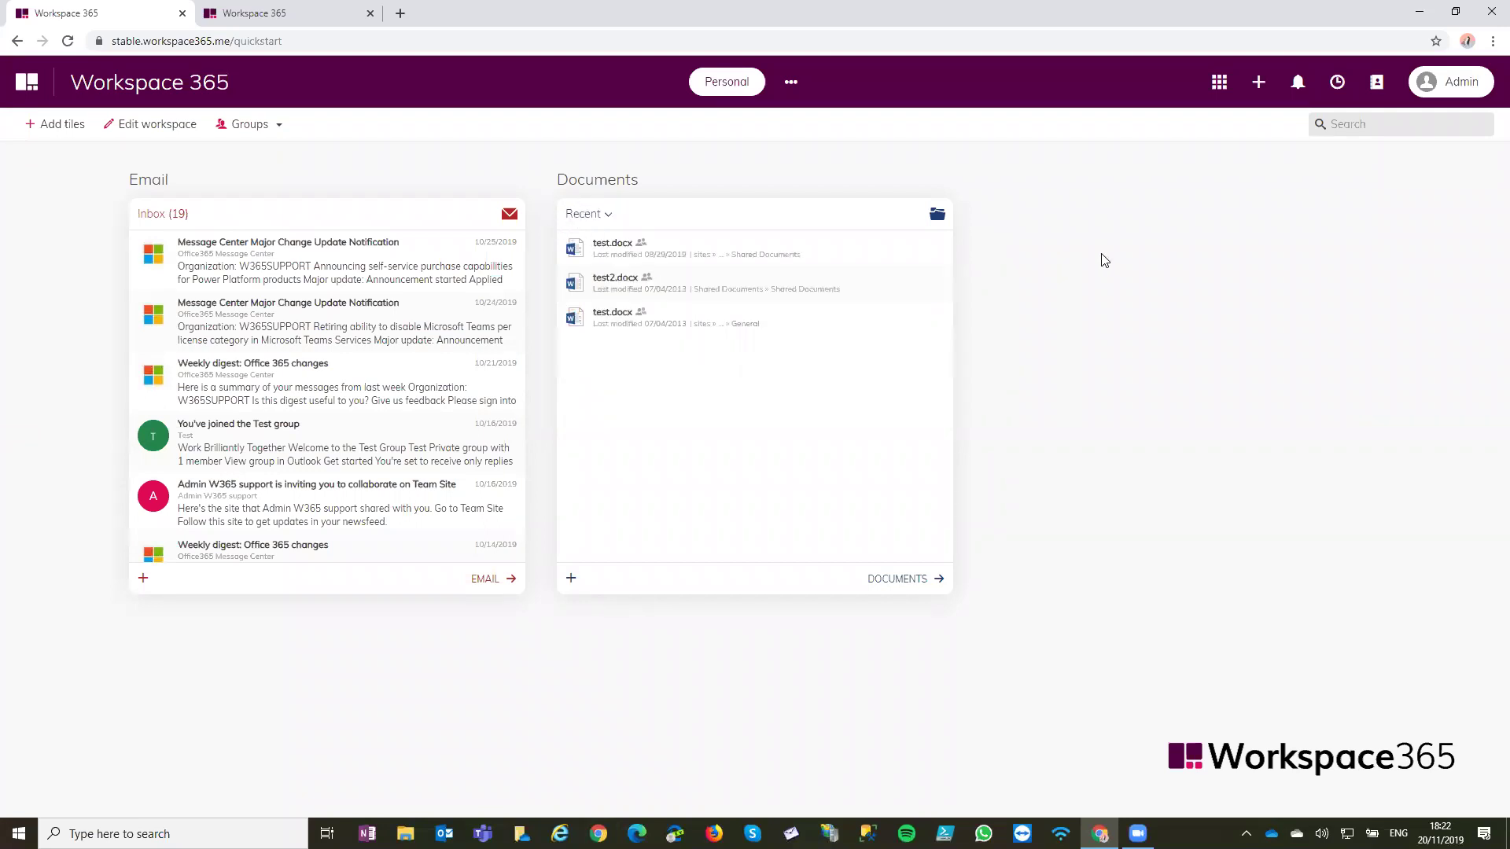
In User management settings, turn off automatic welcome emails for new users and save
click(322, 22)
click(1375, 196)
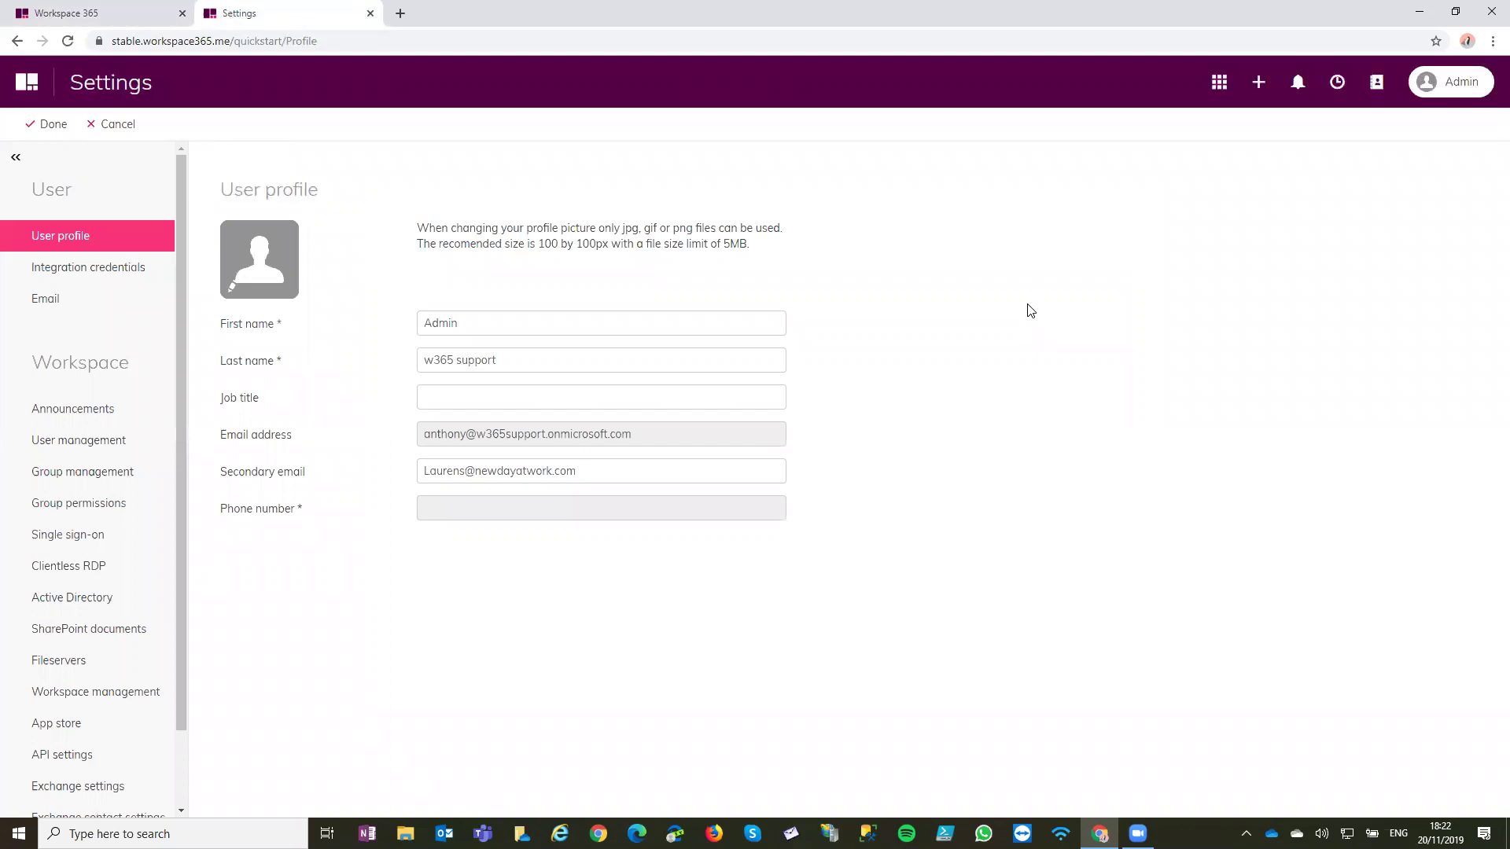
click(122, 440)
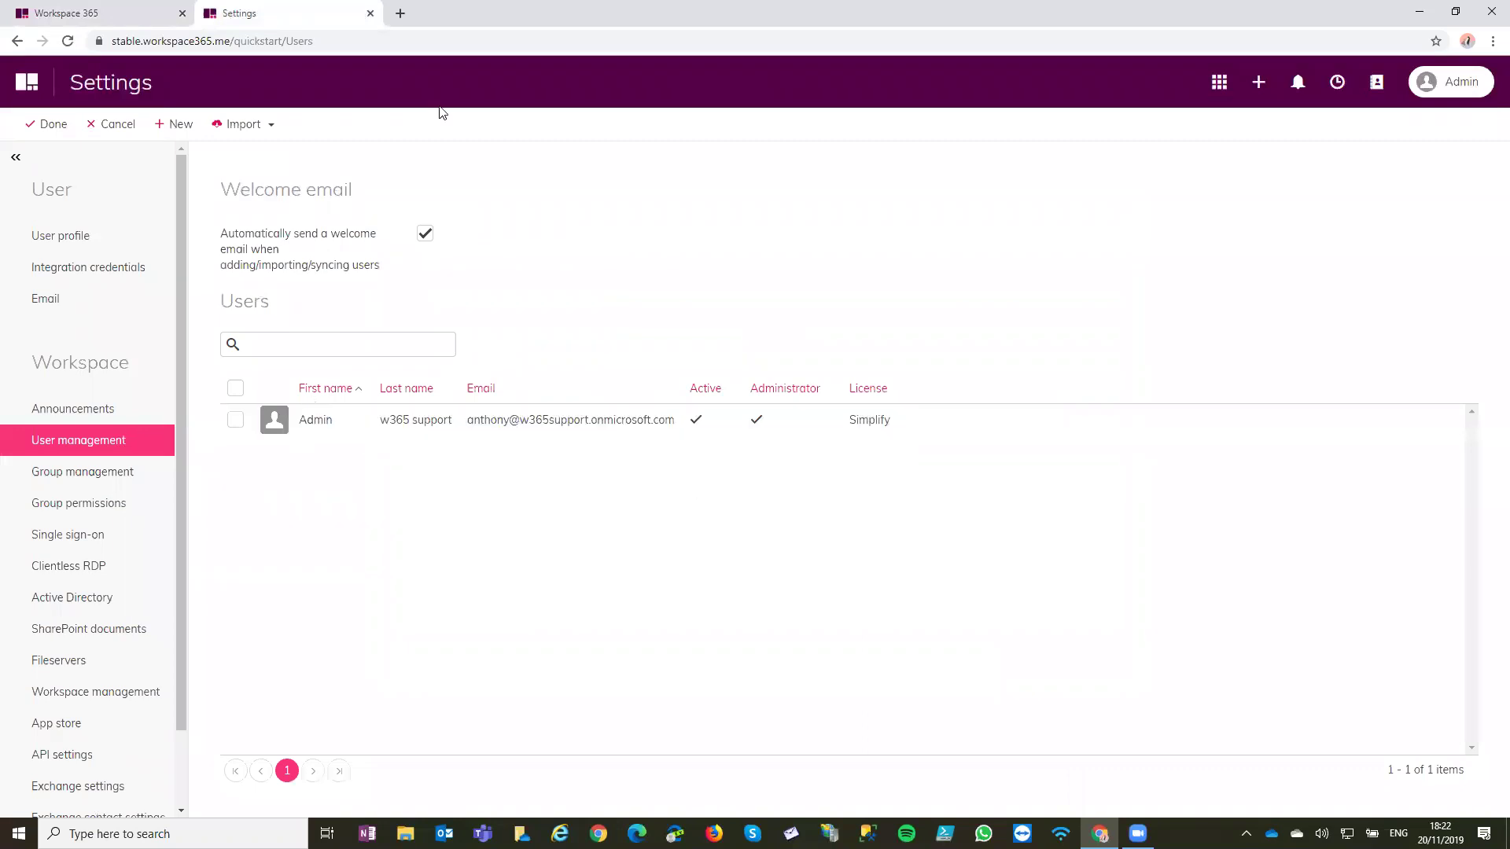
click(424, 234)
click(66, 130)
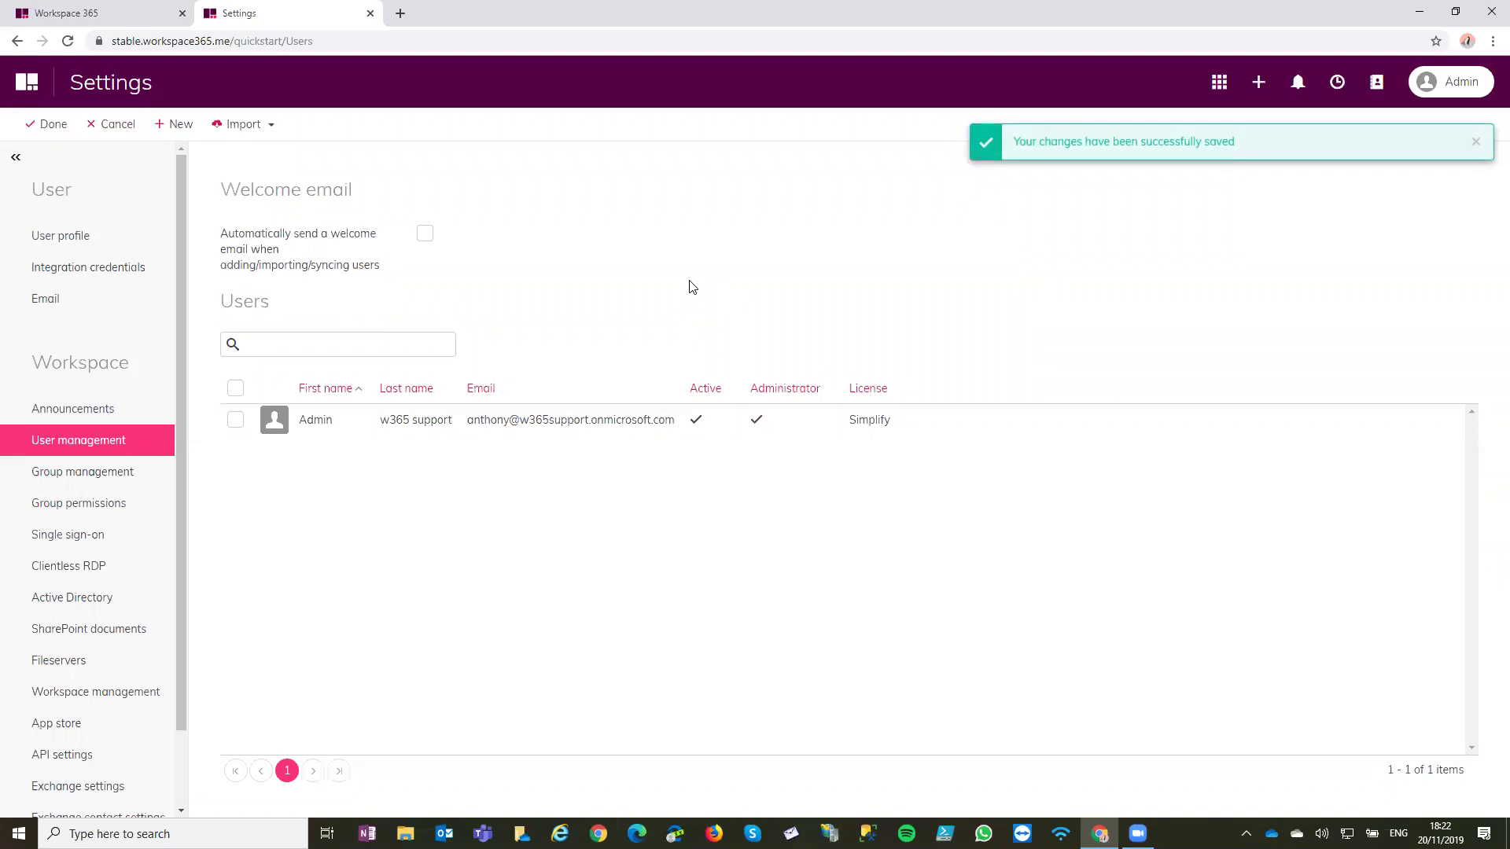
Import one user from Office 365 and select the new user in the user list
click(244, 126)
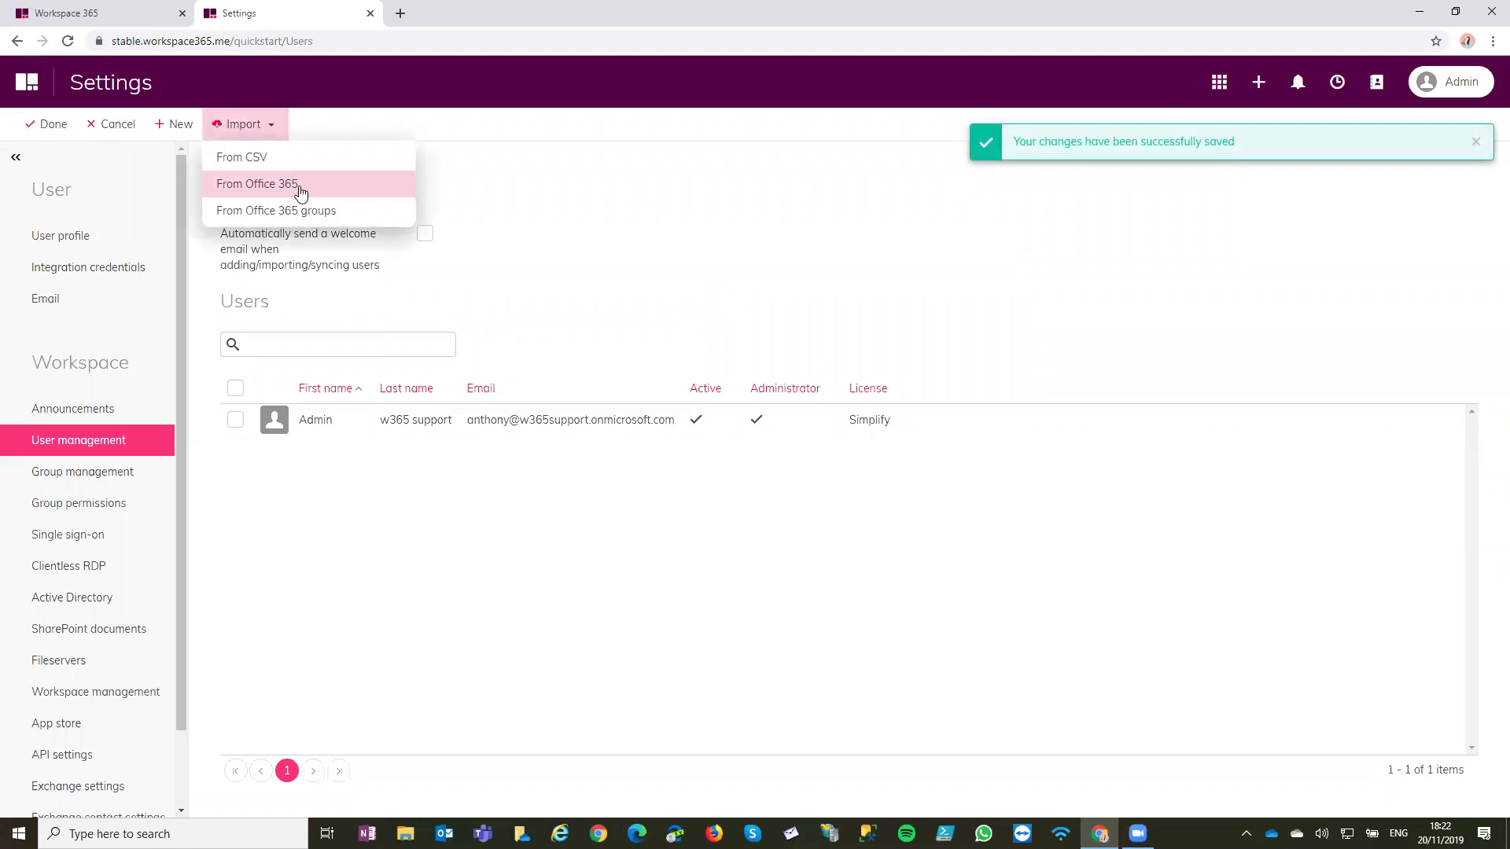
click(300, 189)
click(329, 369)
click(188, 125)
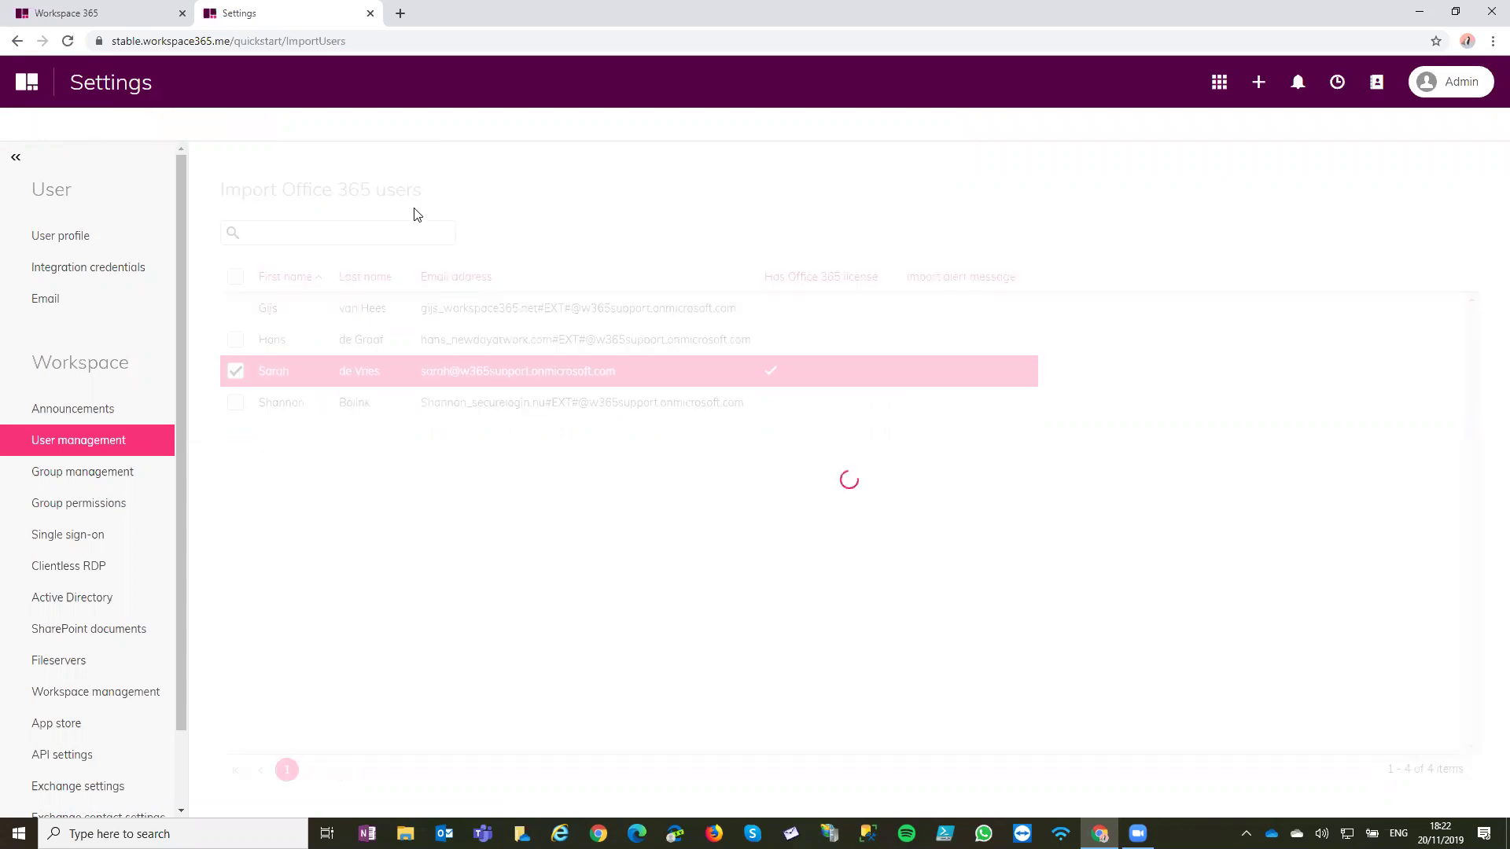
click(49, 125)
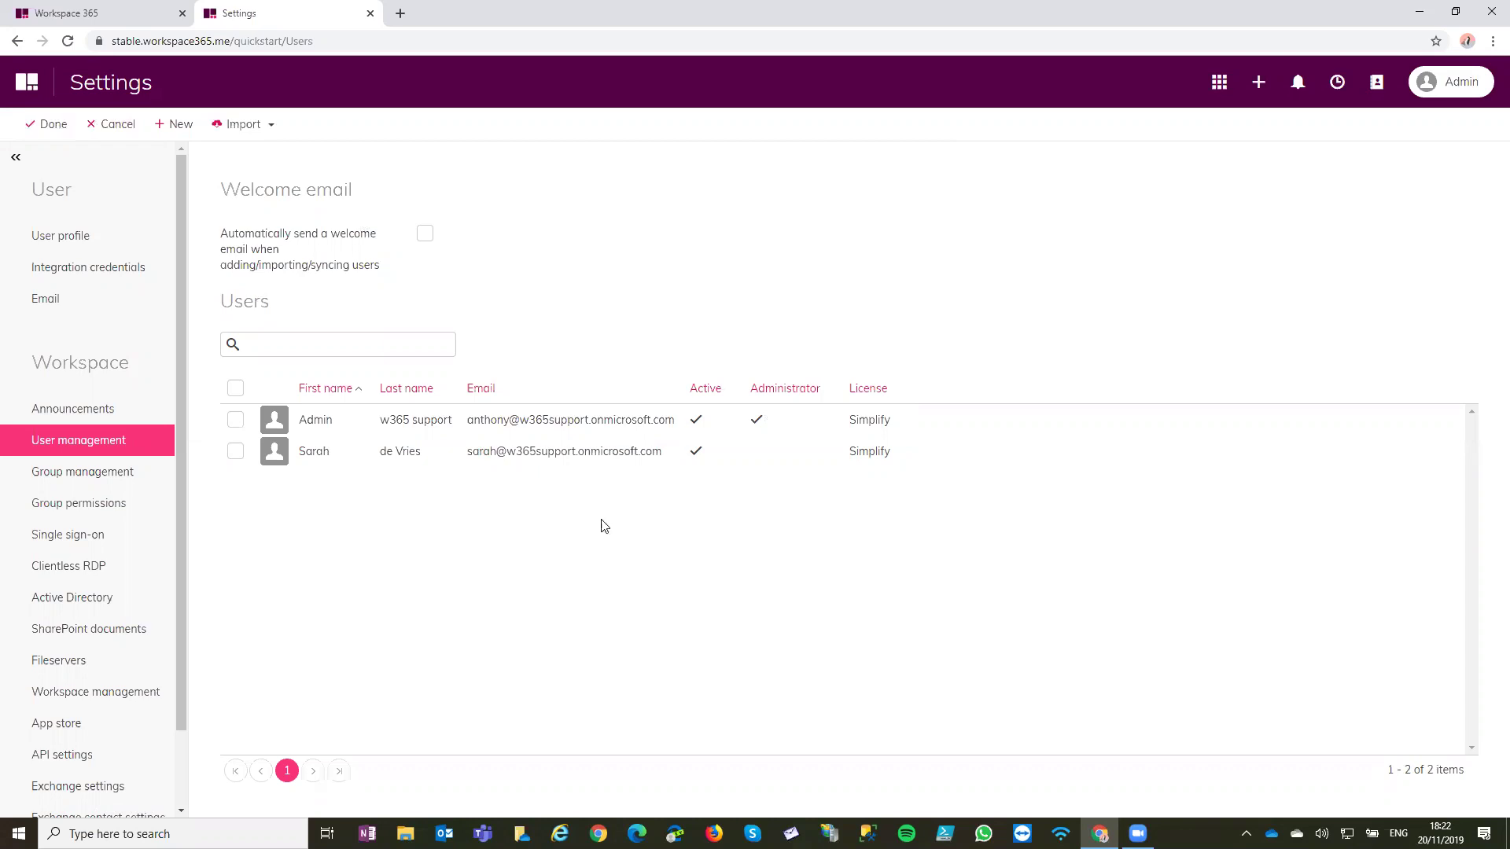
click(603, 458)
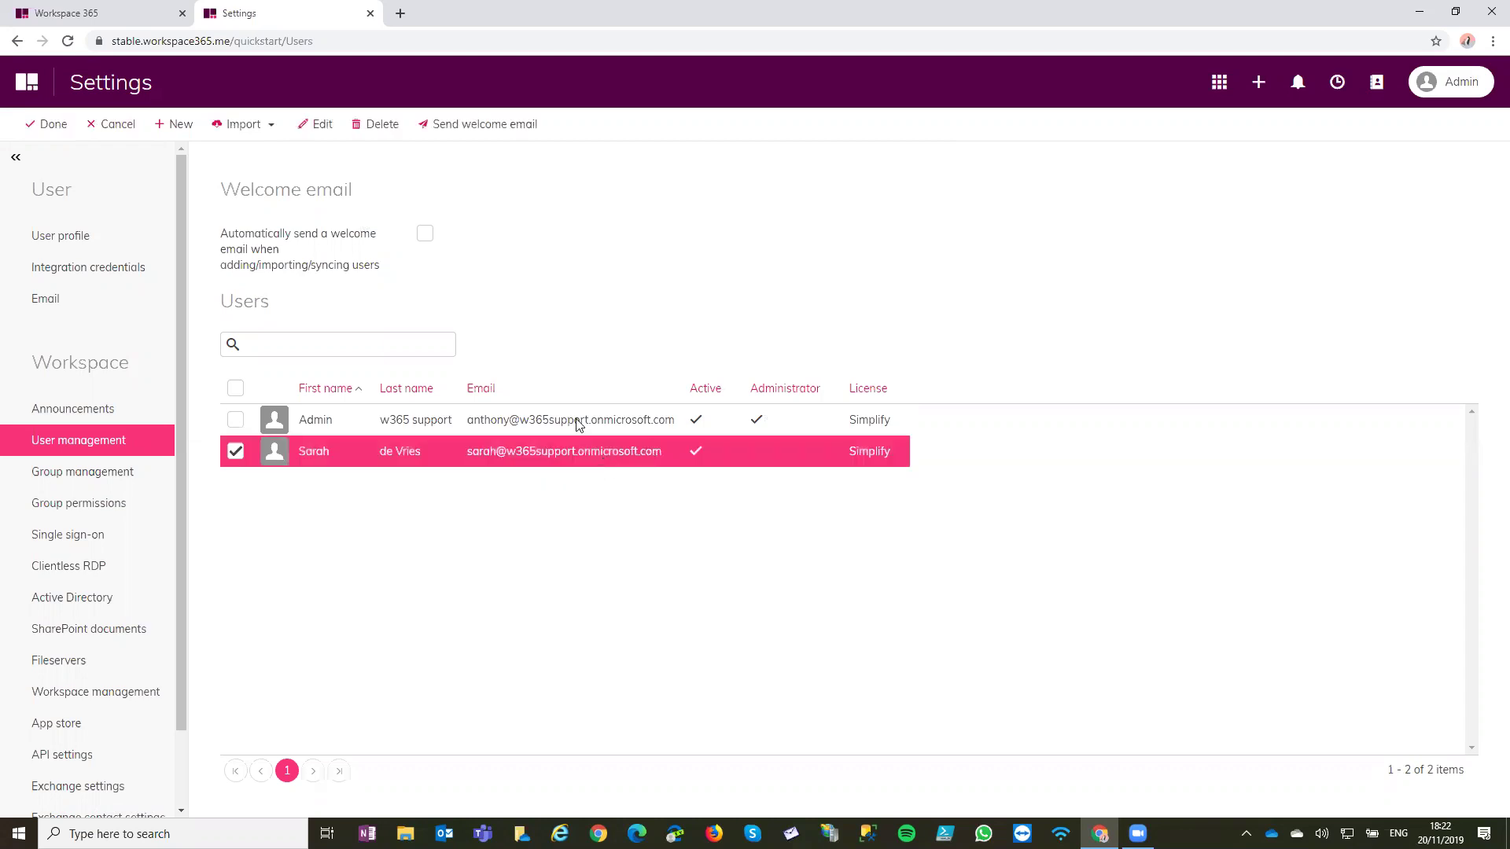
Open Group management in the settings sidebar, which lists no groups yet
click(124, 476)
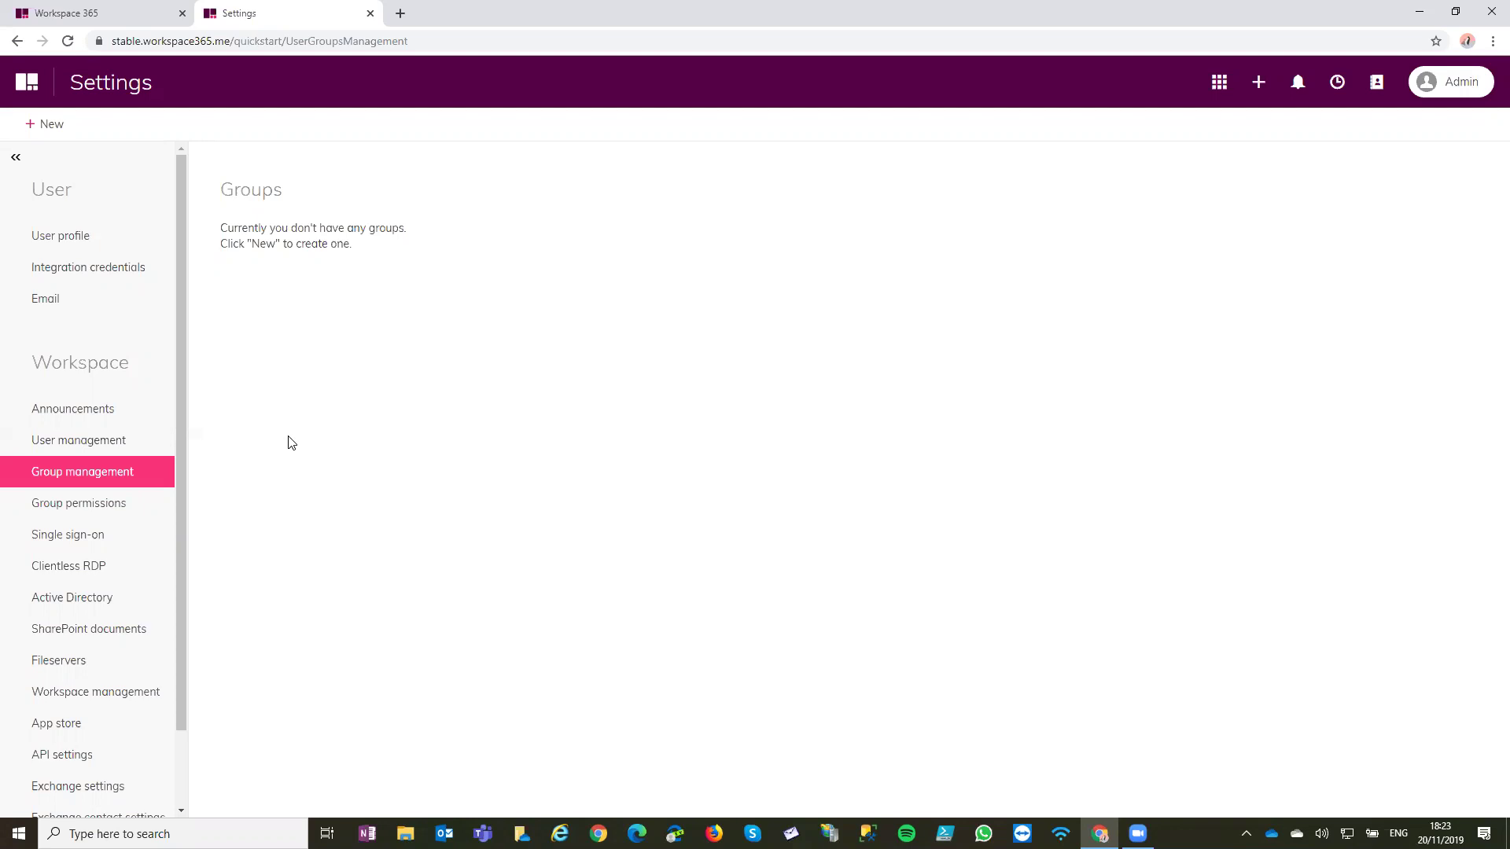
Create a group named 'Finance' with both users as members and save it
click(32, 124)
click(464, 303)
text(Admin)
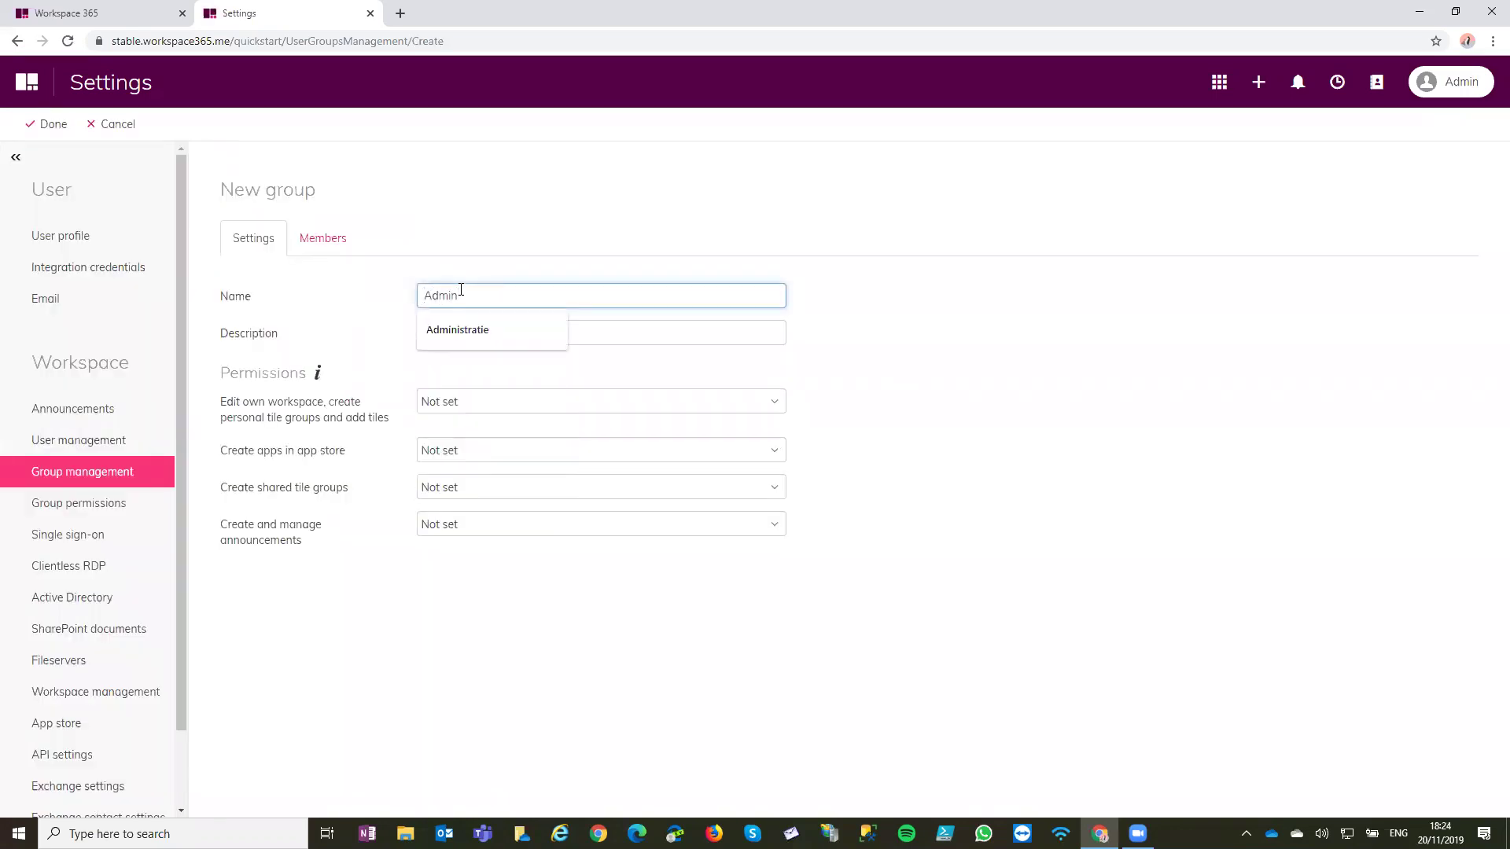
key(ctrl+a)
text(Finance)
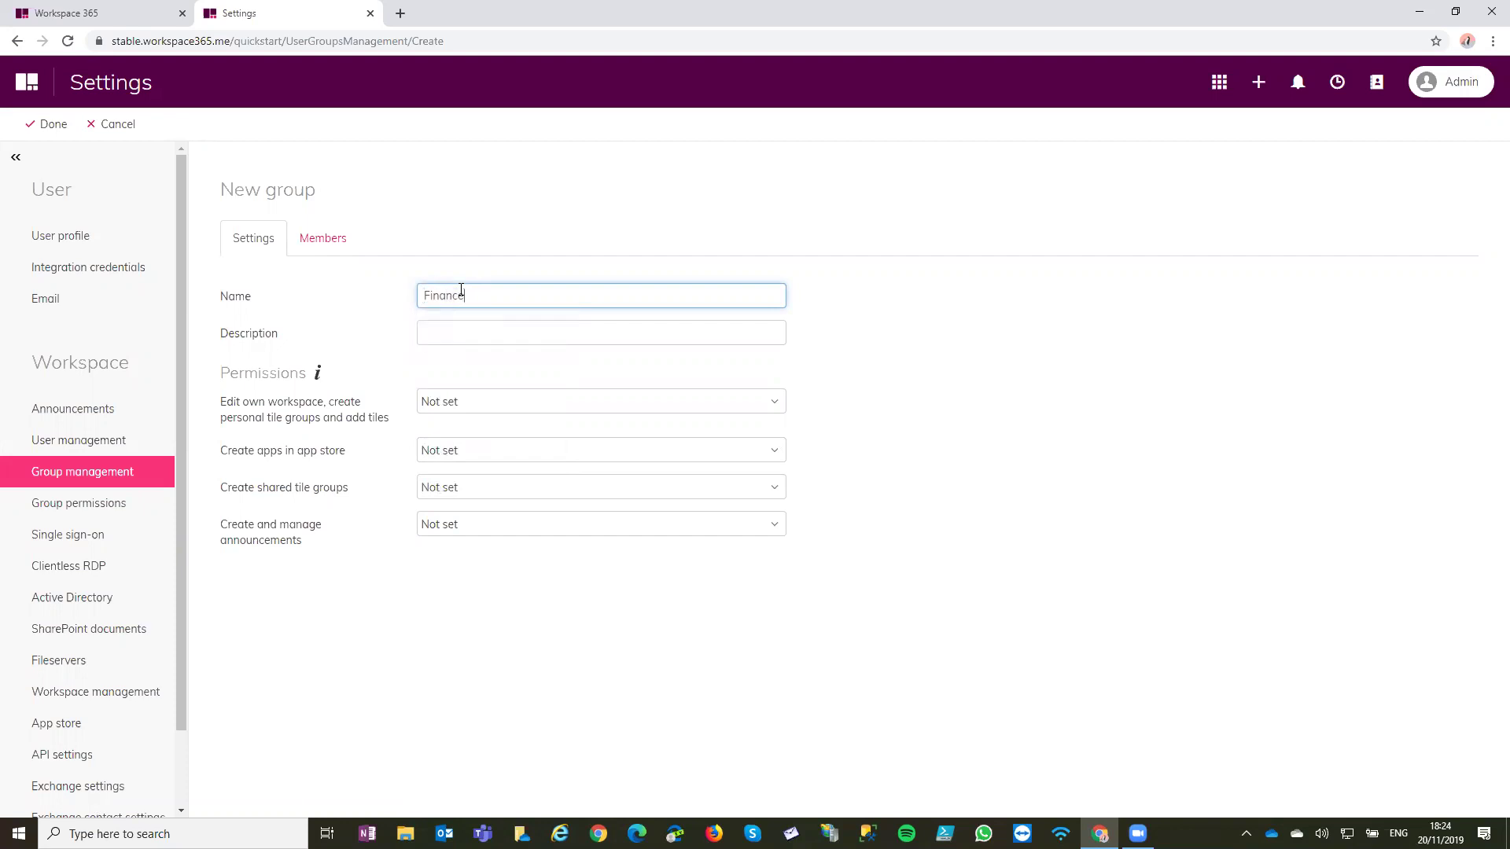
click(311, 237)
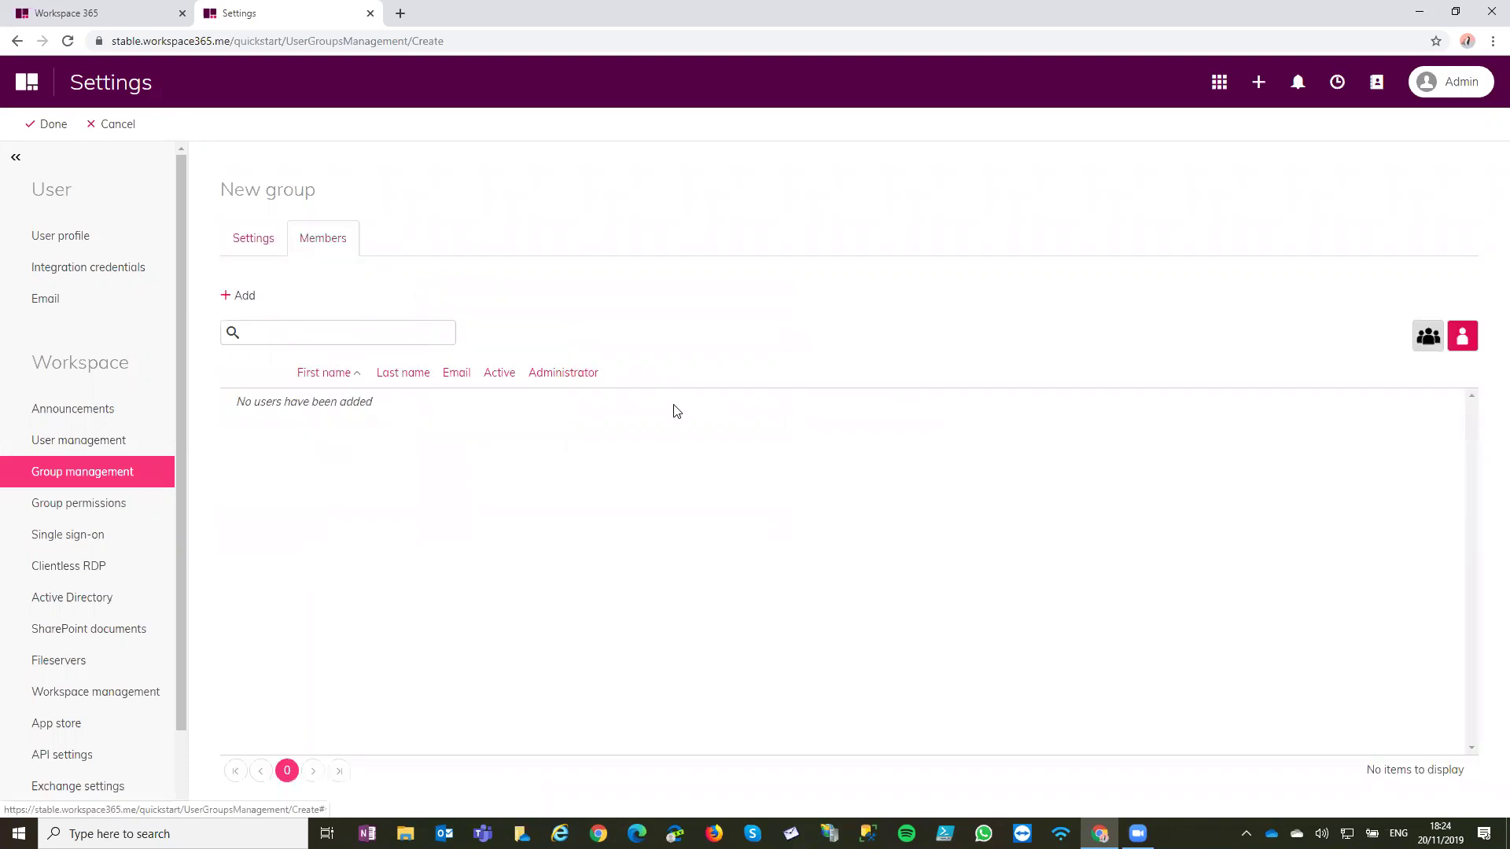
click(231, 302)
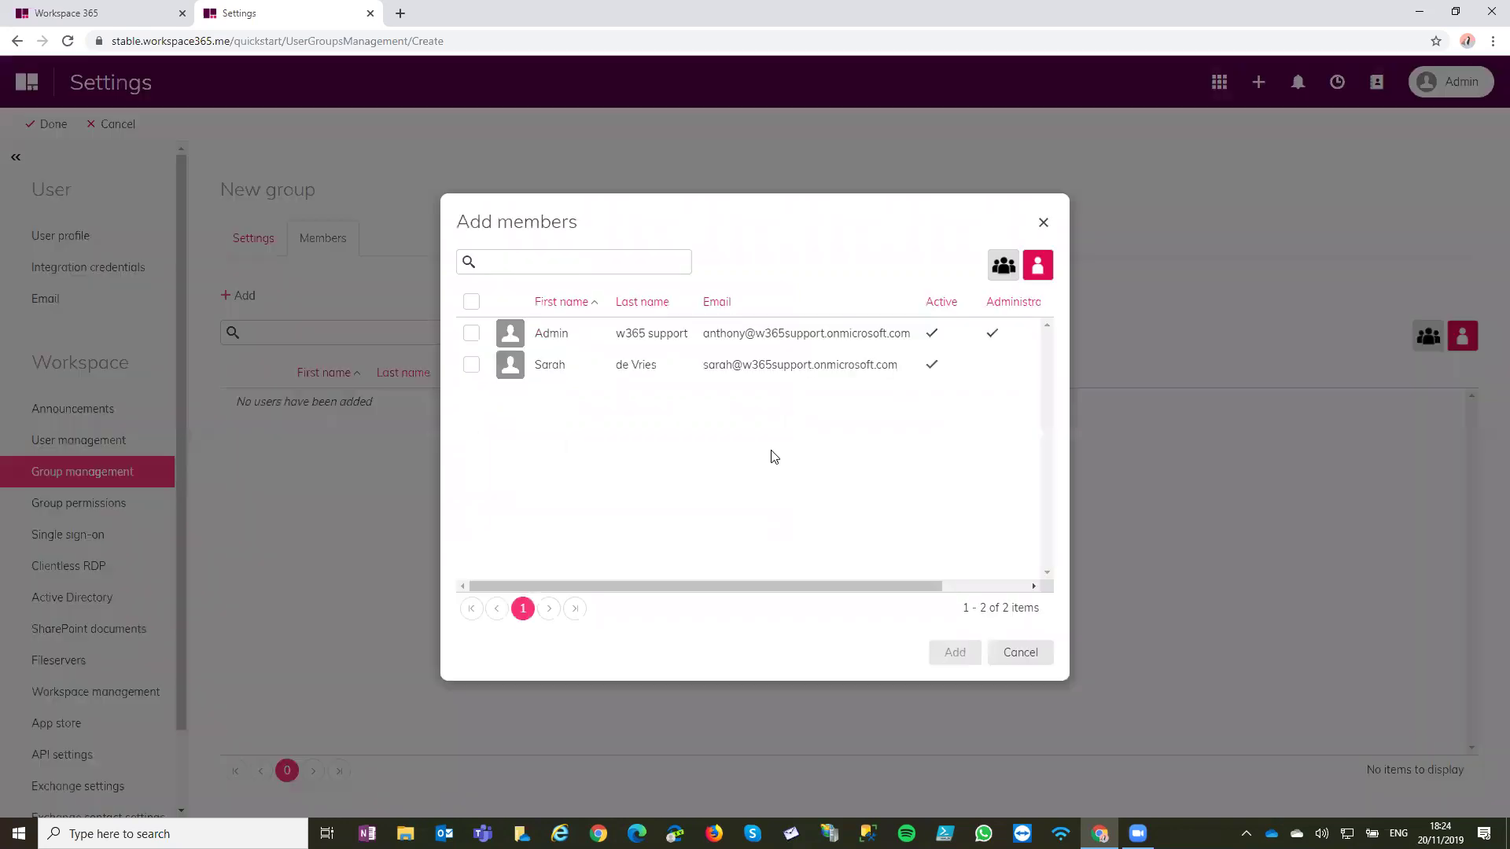
click(471, 303)
click(964, 650)
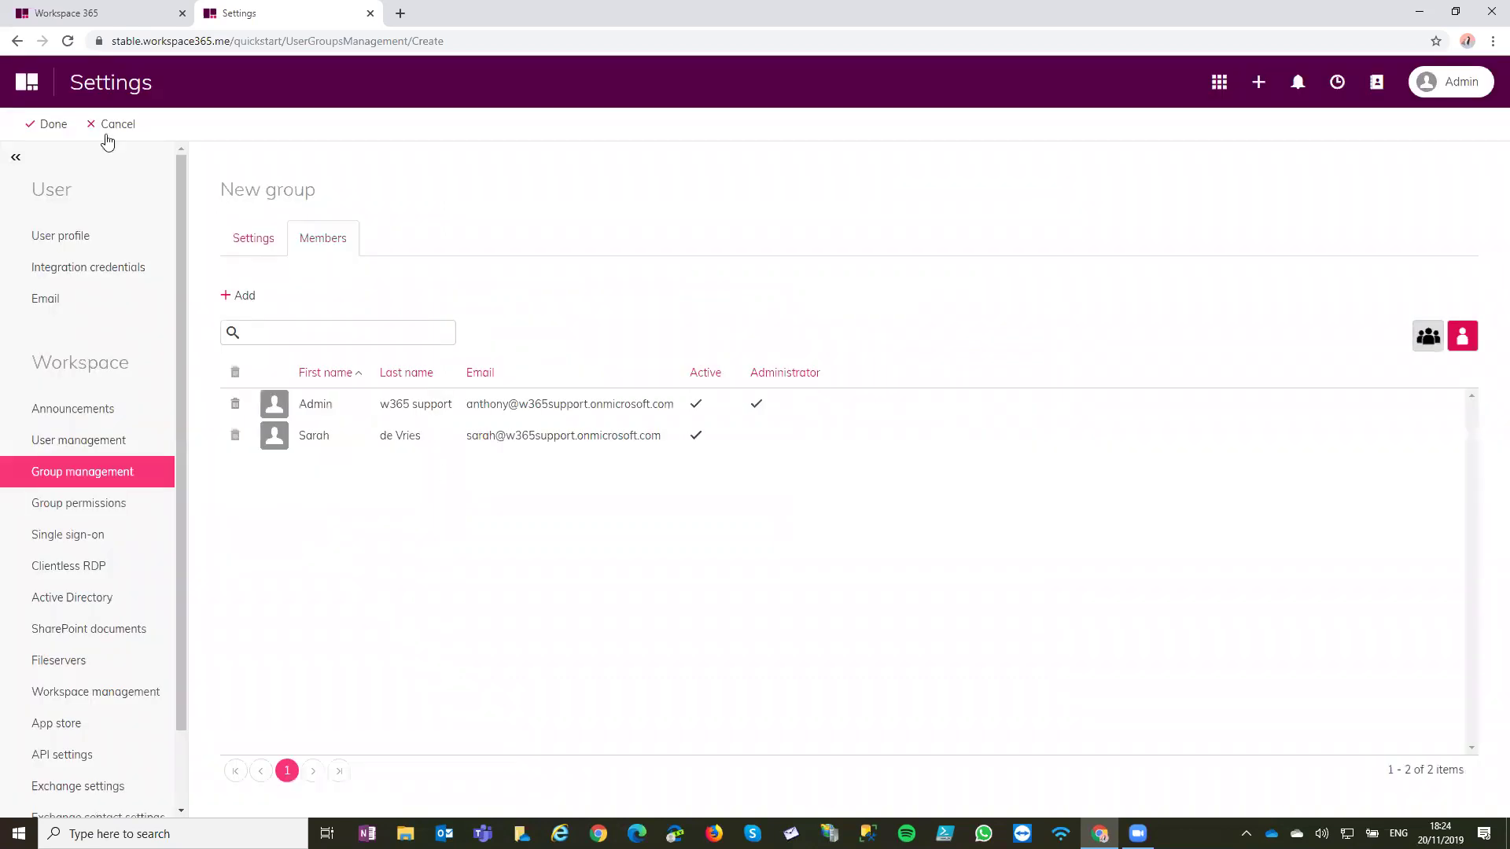
click(71, 125)
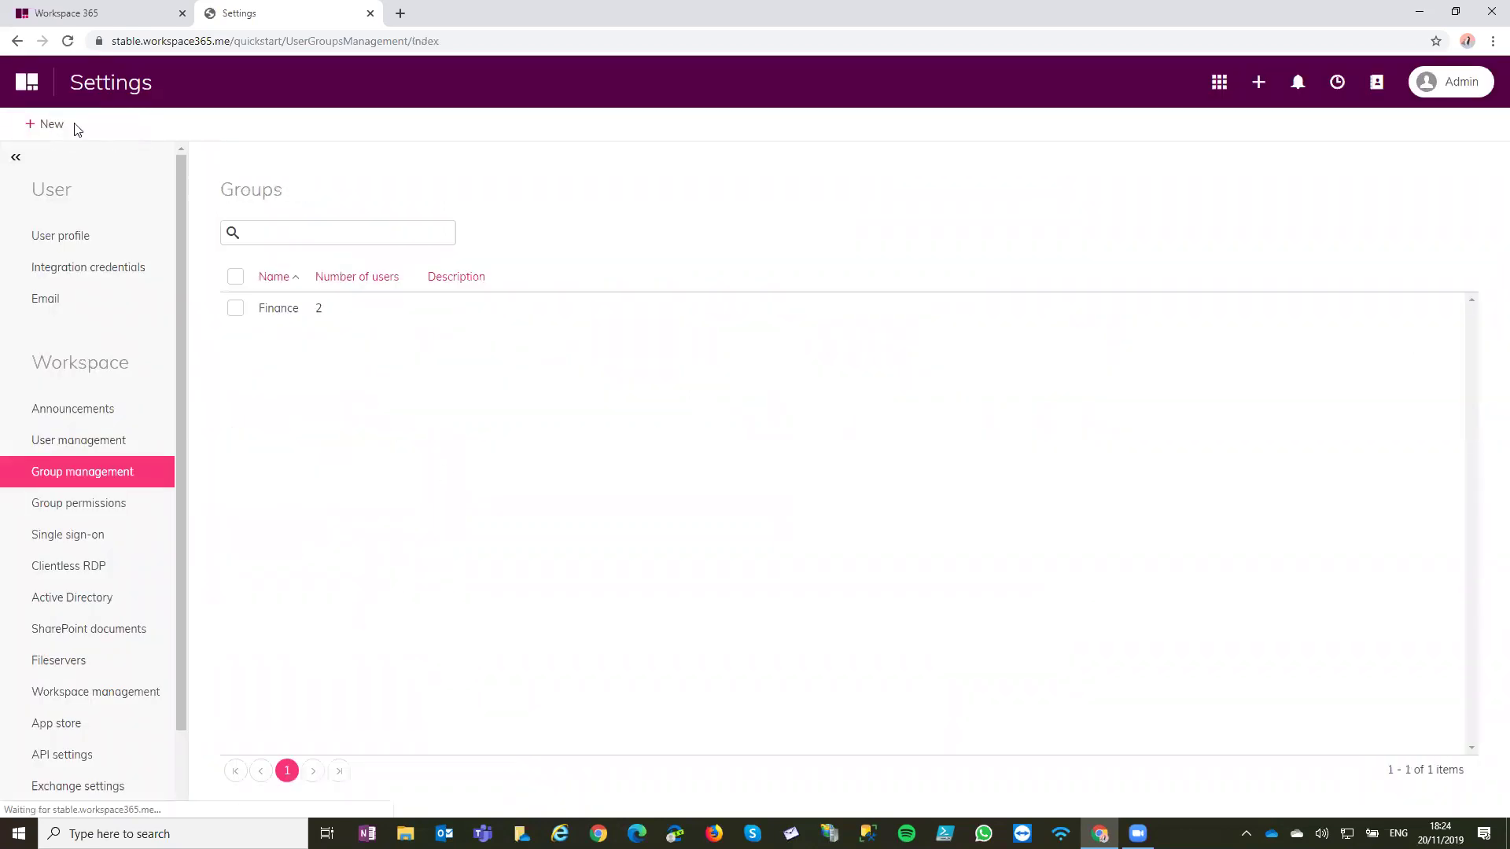
Create a 'SalesForce' group whose member is the Finance group, save it, and reload the list
click(63, 125)
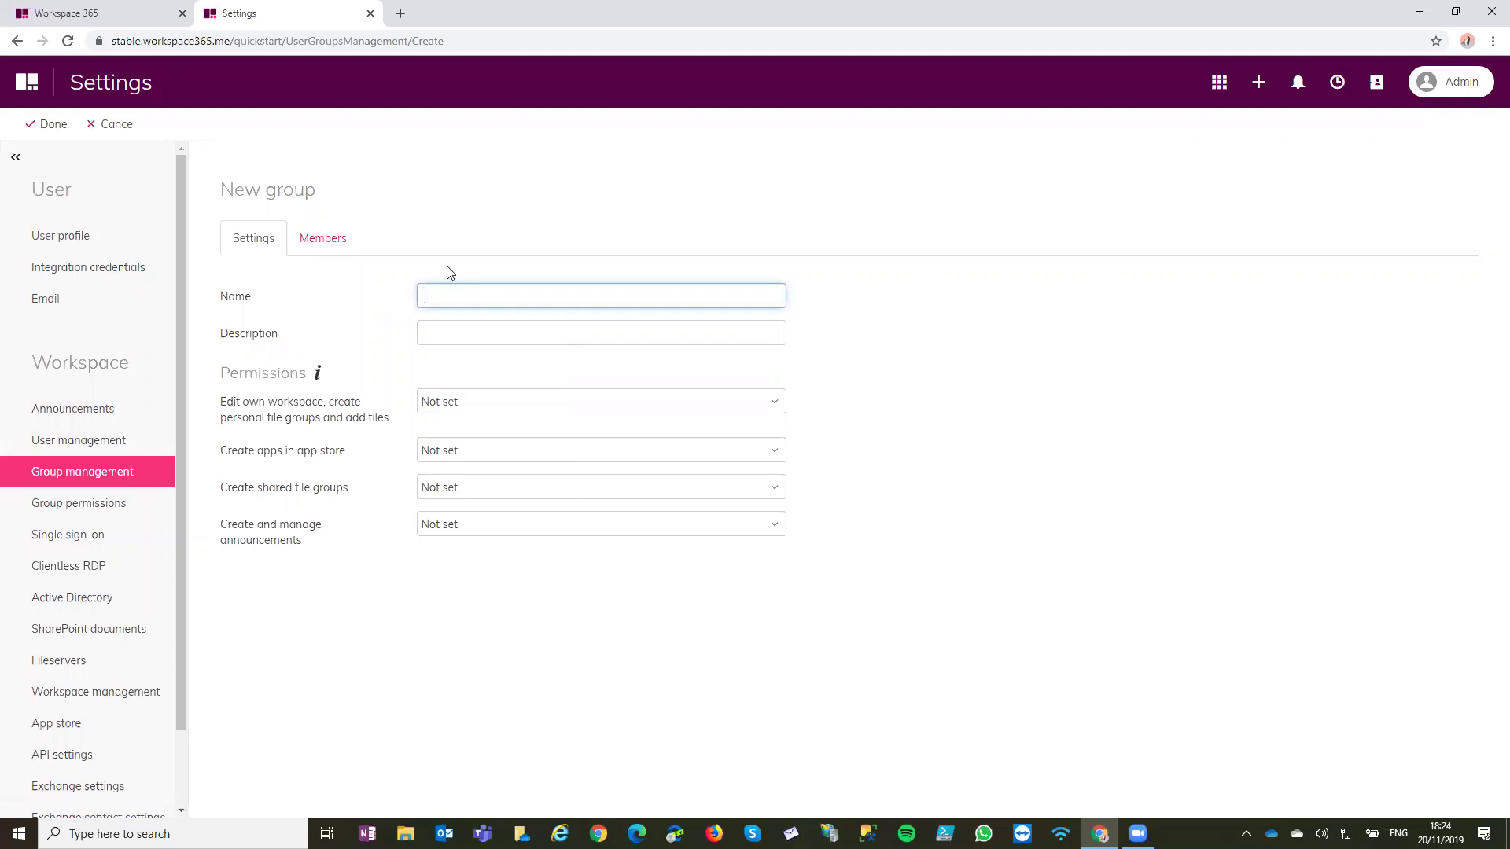
text(SalesForce)
key(ctrl+a)
click(295, 250)
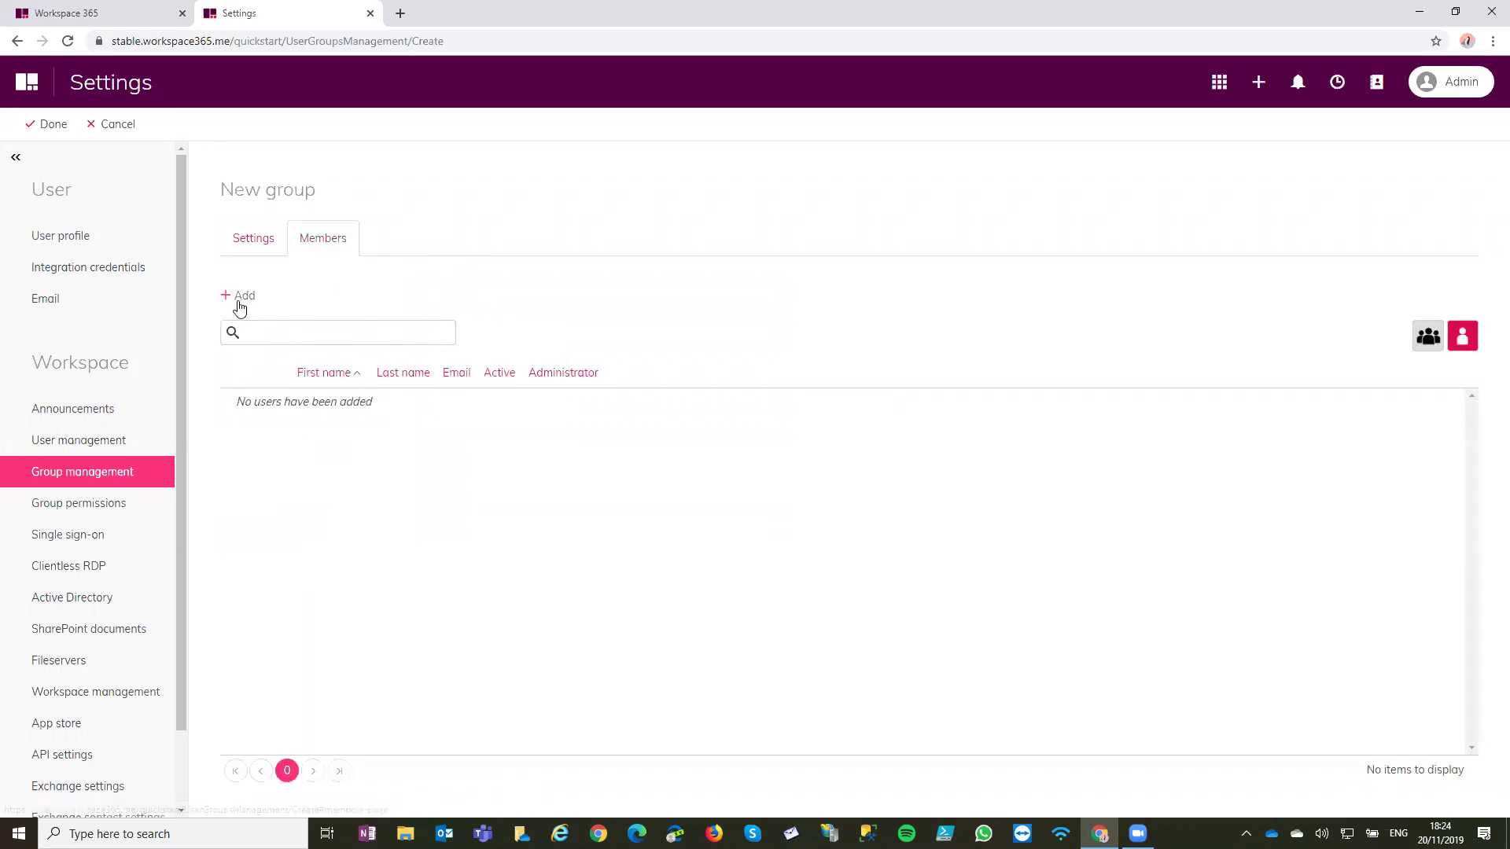
click(238, 298)
click(1000, 266)
click(610, 334)
click(954, 652)
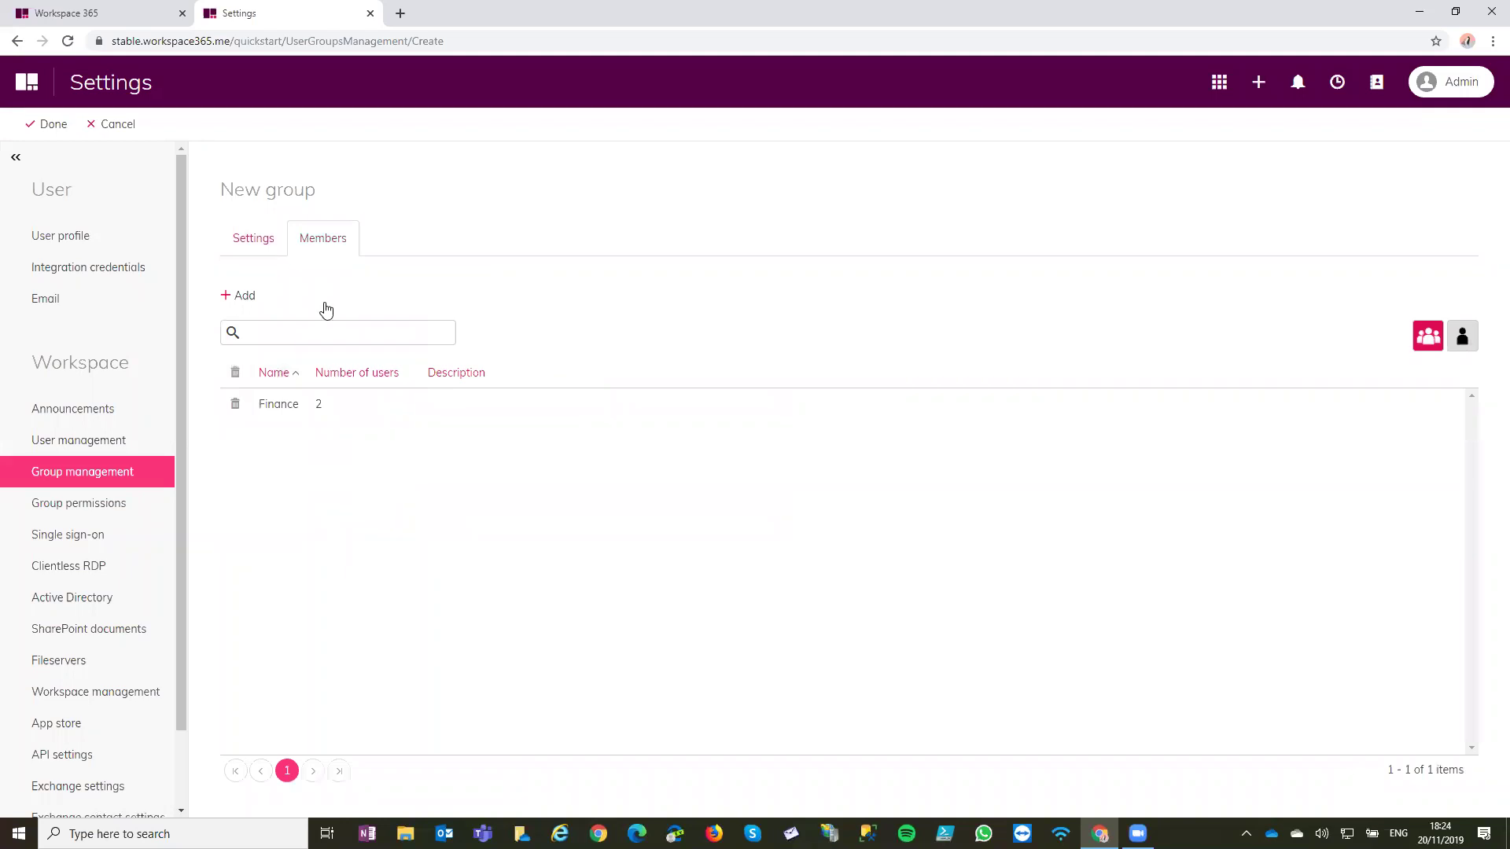
click(47, 123)
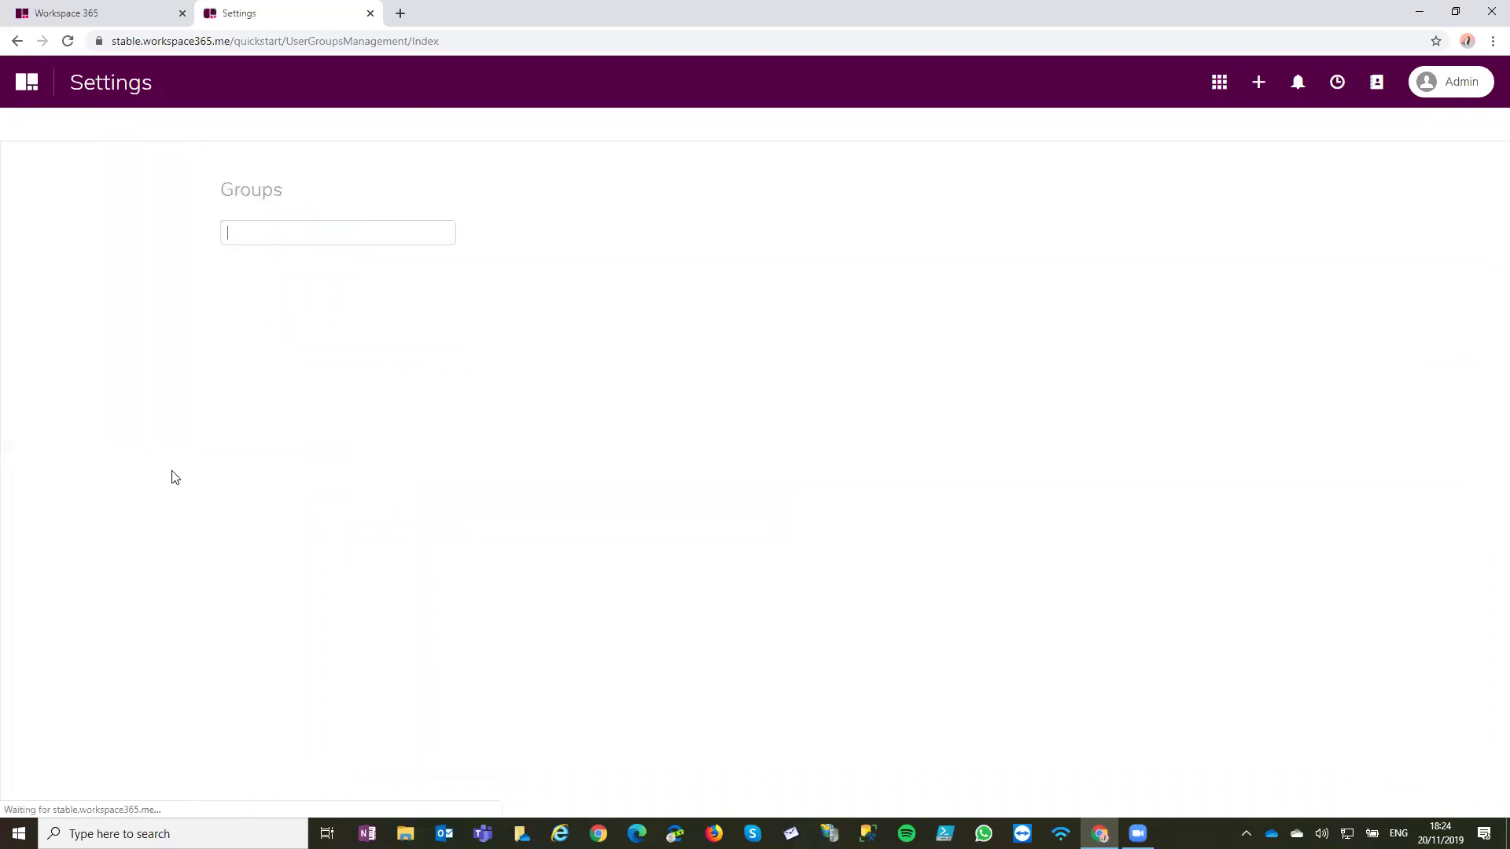
click(73, 464)
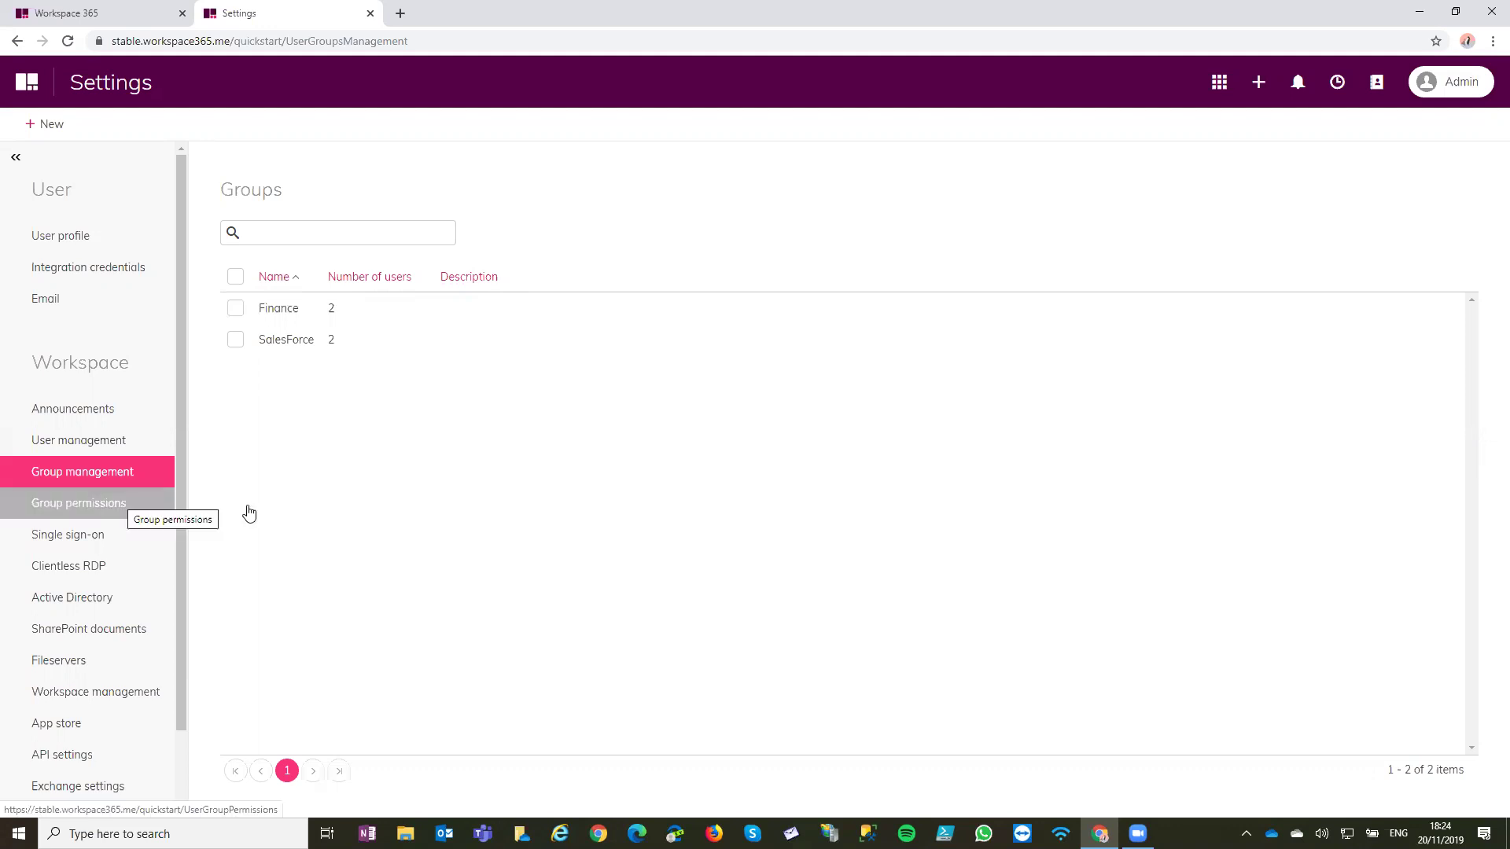
Open the SalesForce group for editing and point out its Permissions section
click(272, 339)
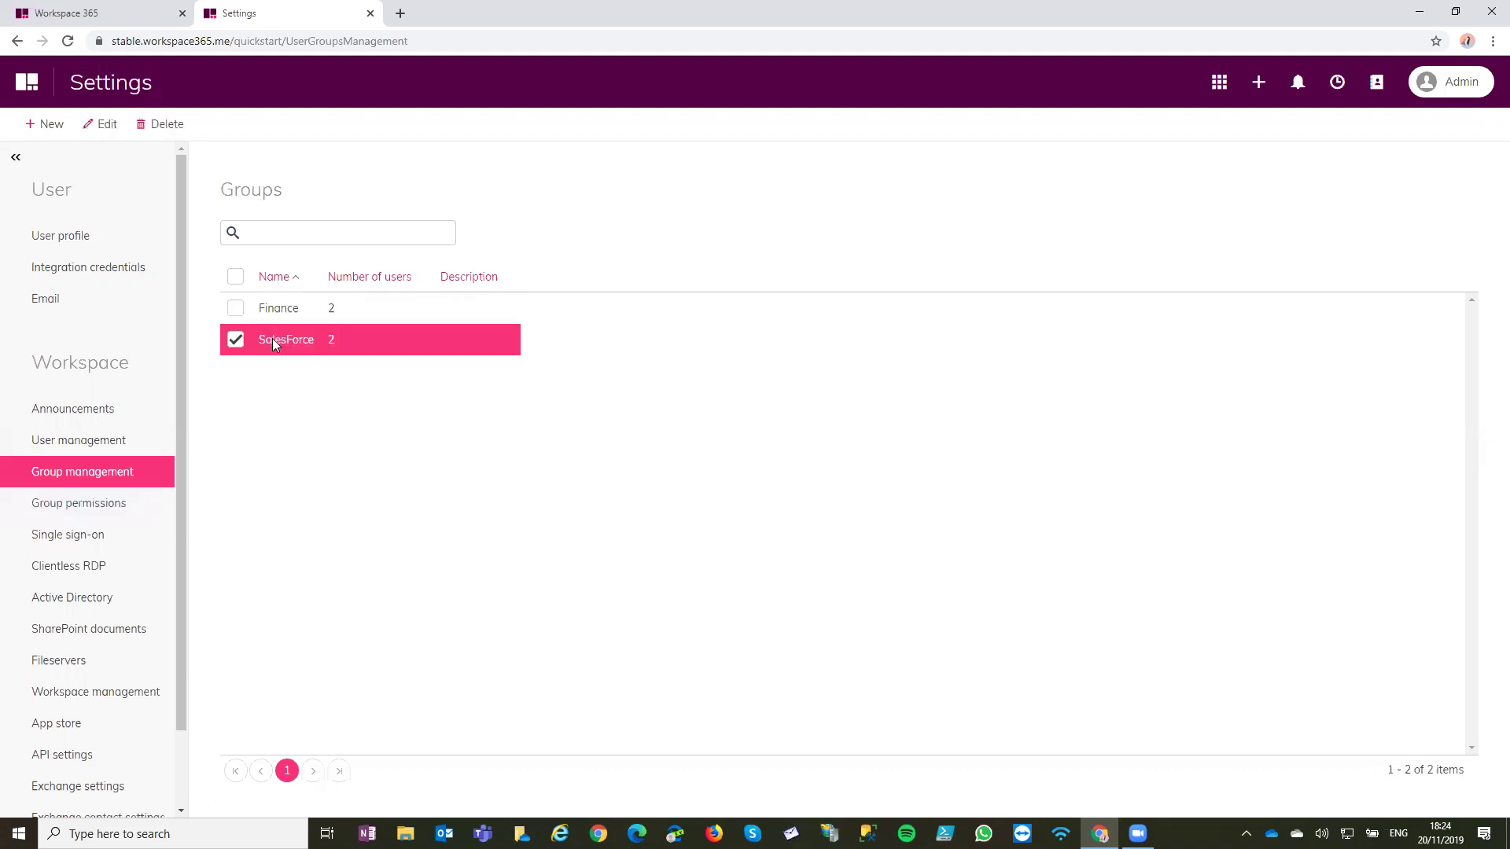
click(101, 124)
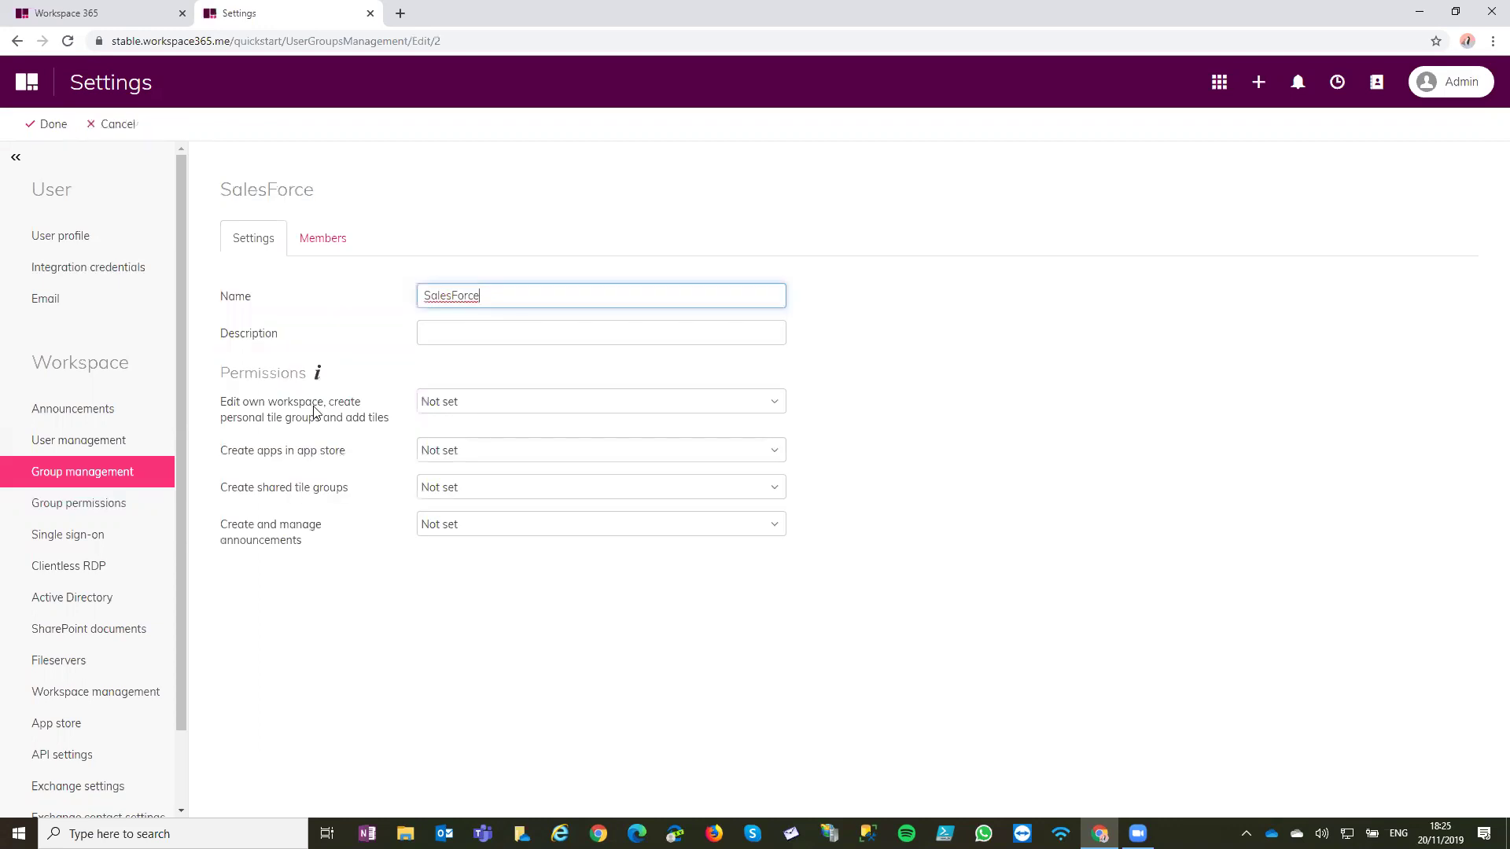
click(275, 375)
double_click(275, 375)
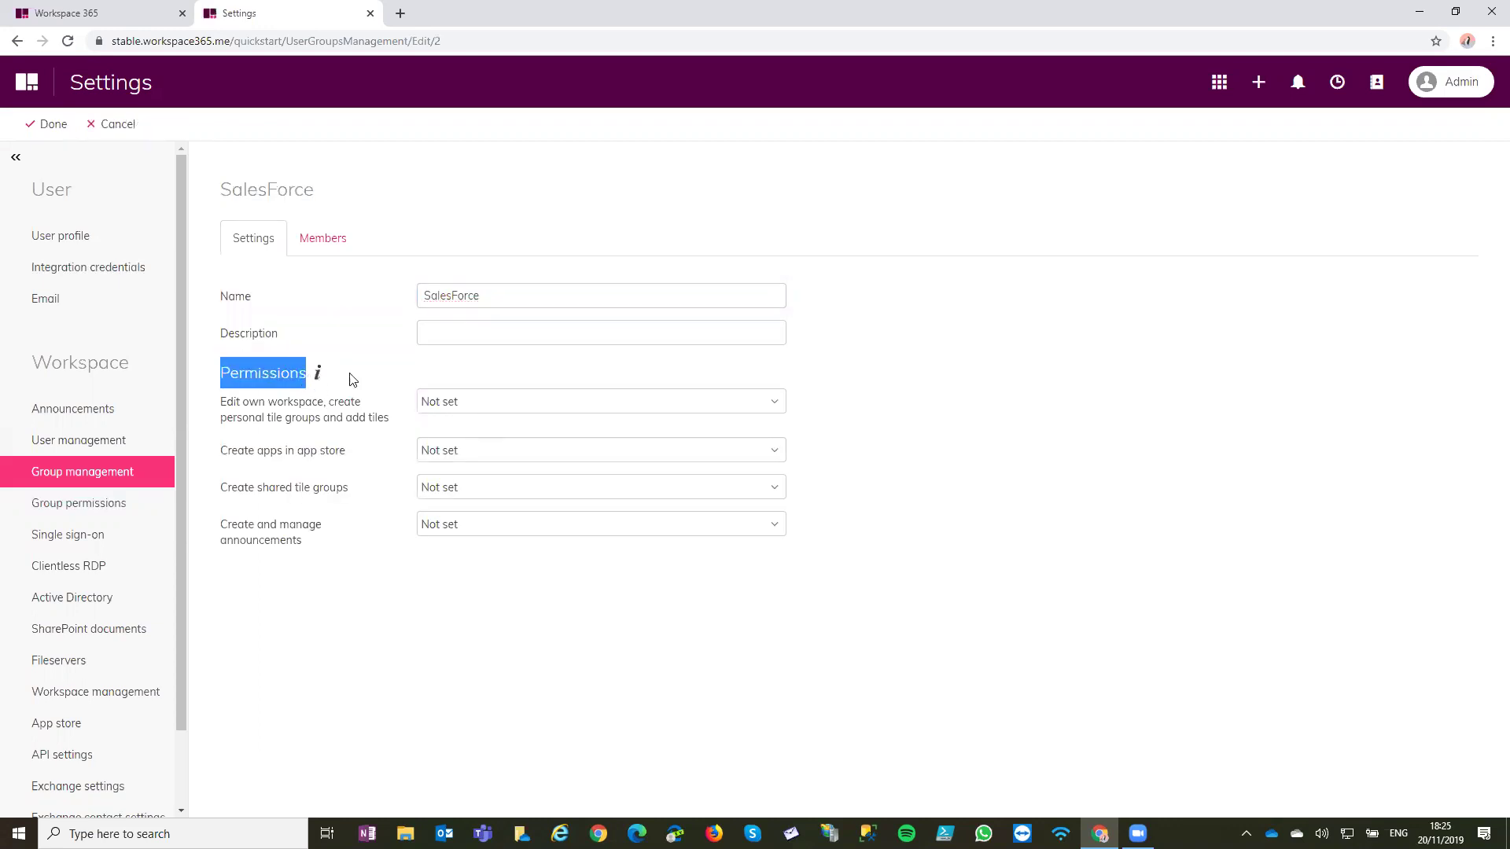
click(299, 599)
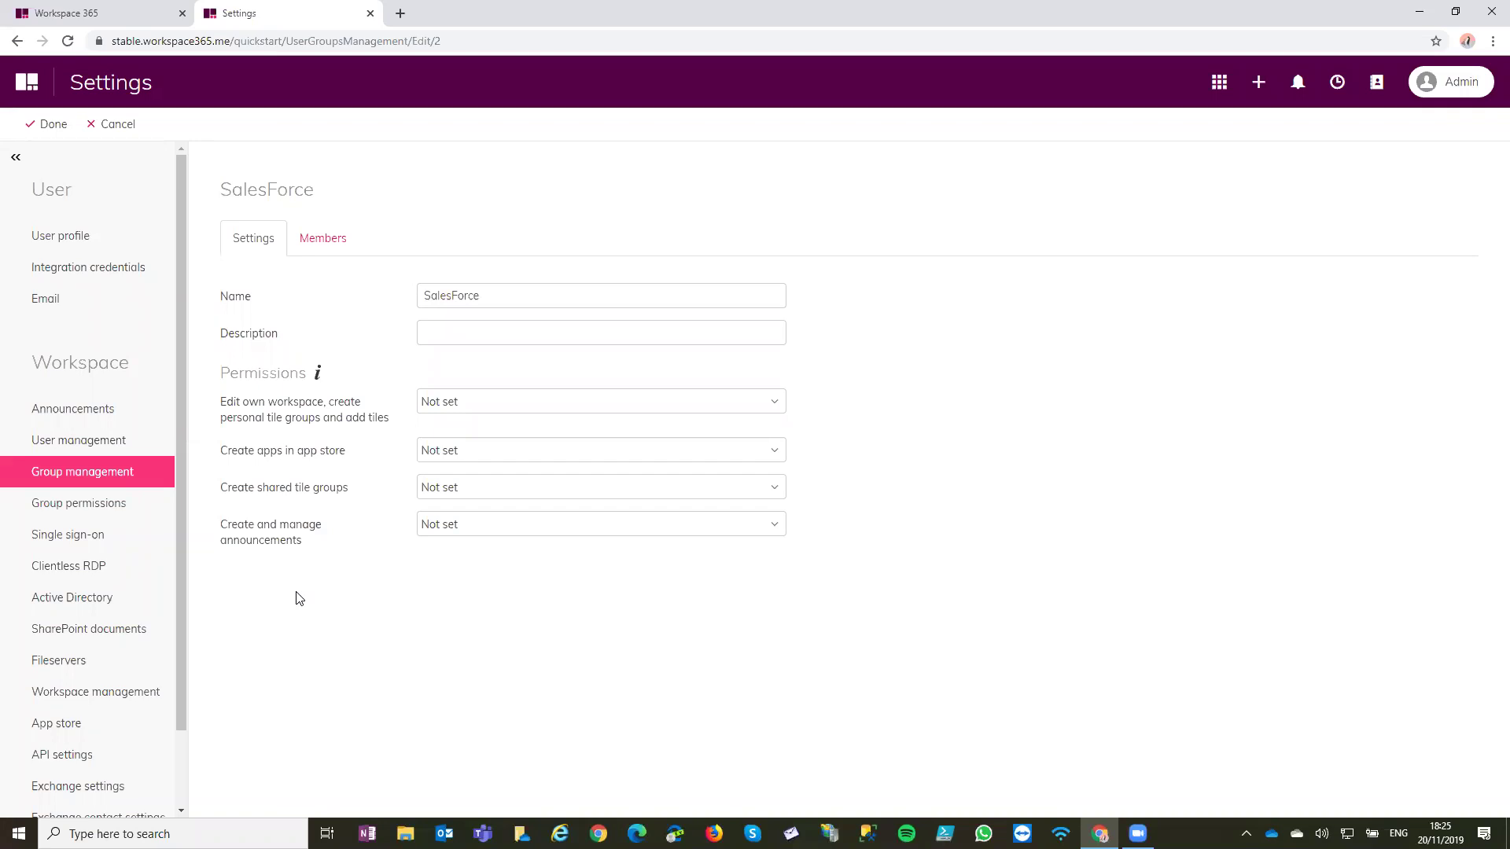
Inspect the app store, announcements and workspace editing permissions, leaving all of them Not set
drag(243, 459, 358, 463)
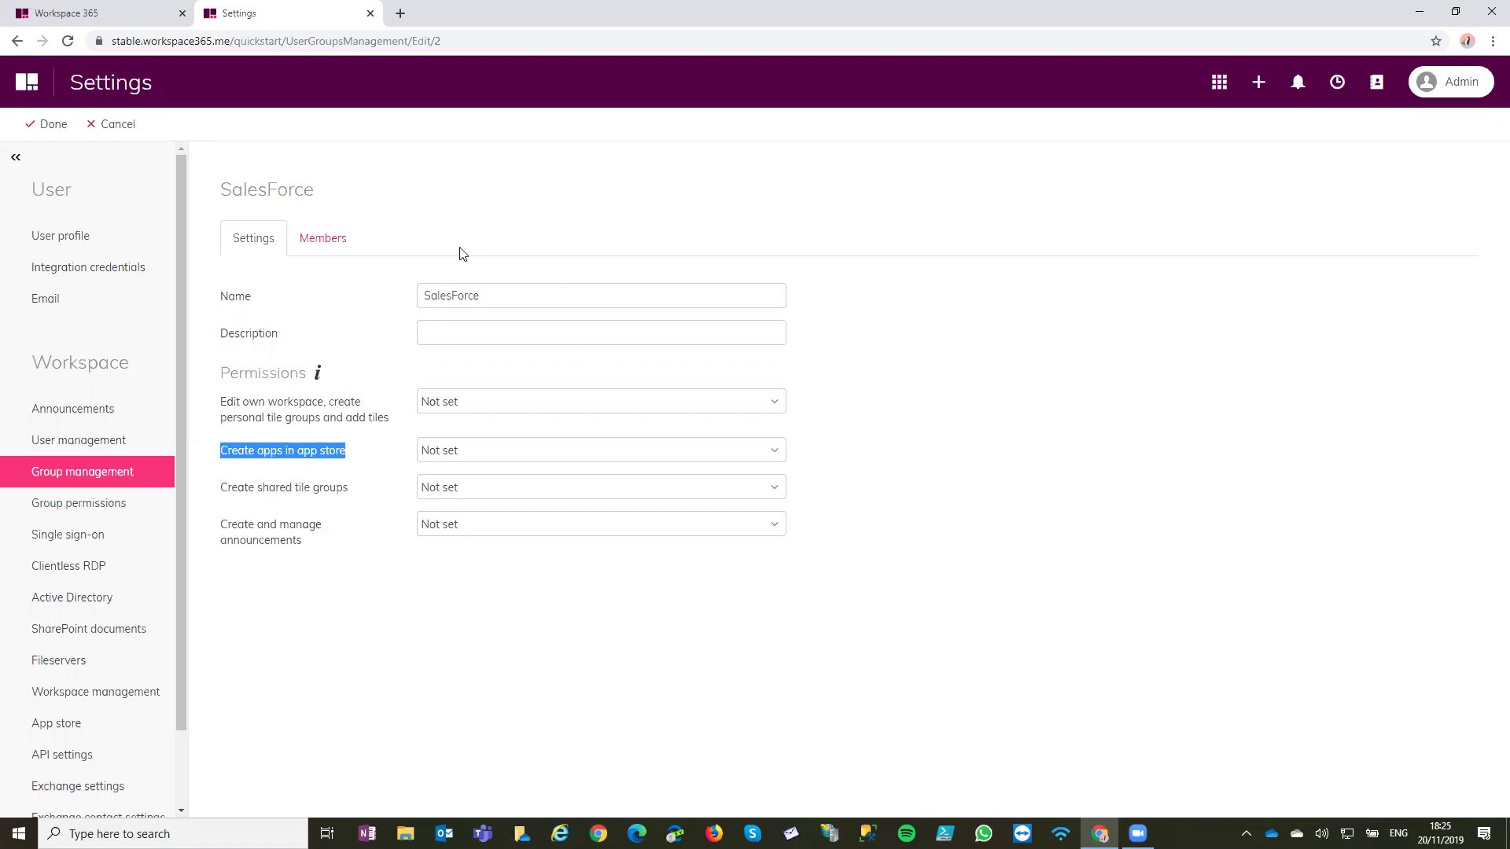
click(511, 452)
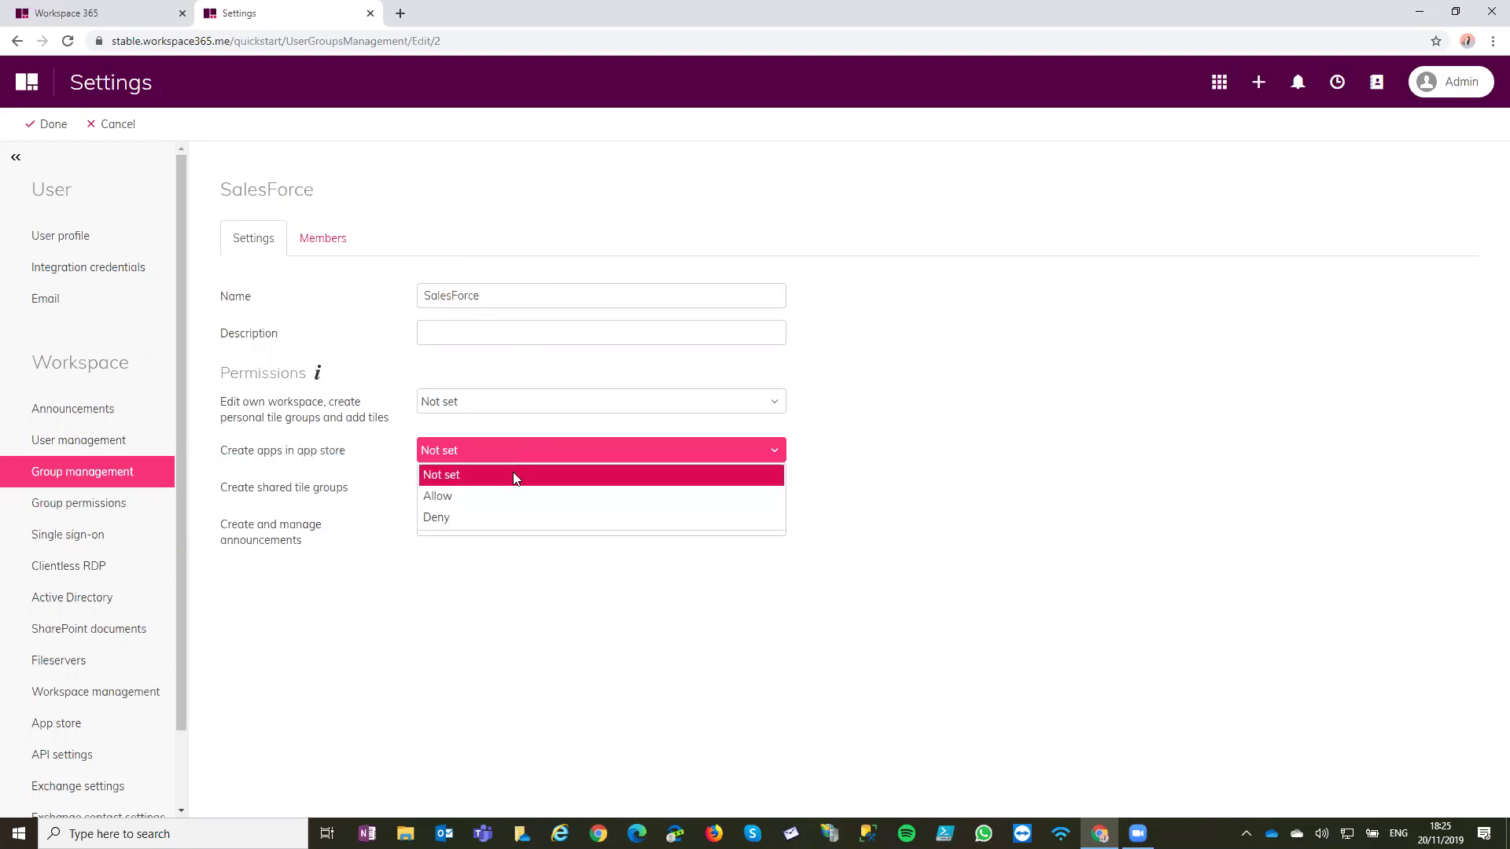
click(359, 477)
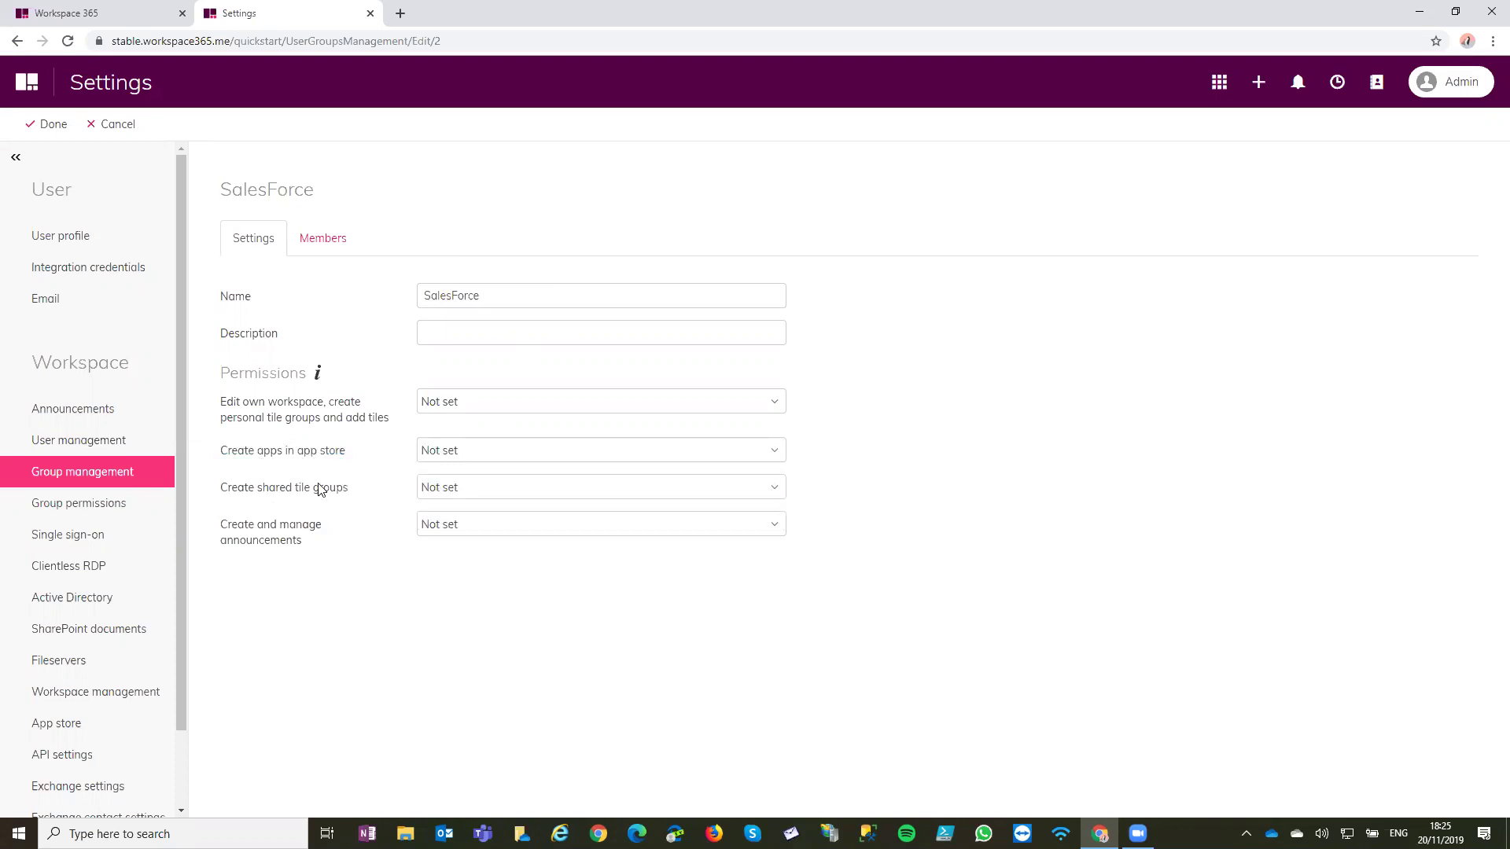
drag(219, 523, 306, 544)
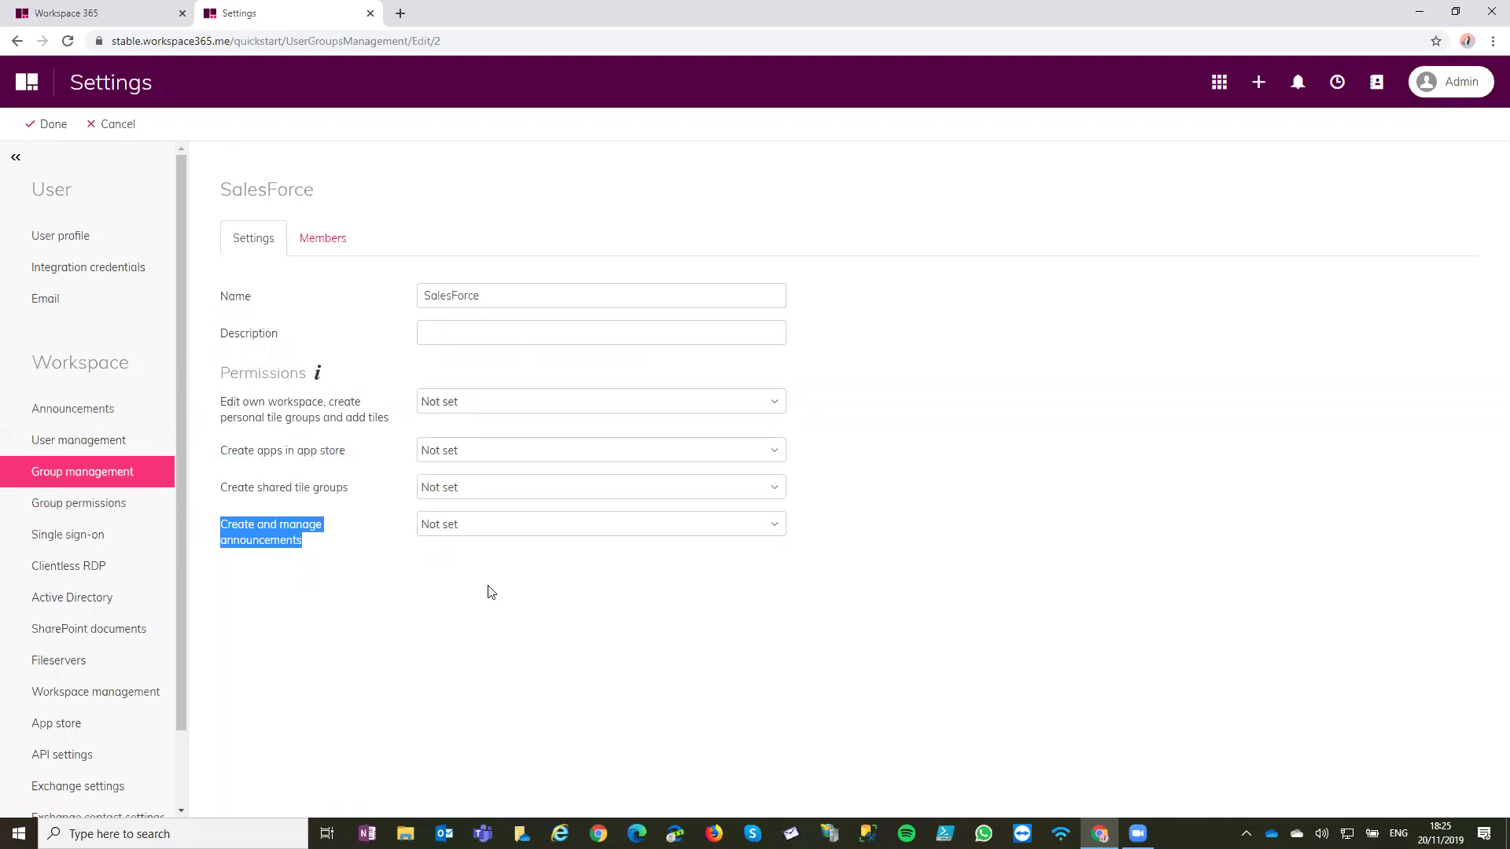
click(327, 456)
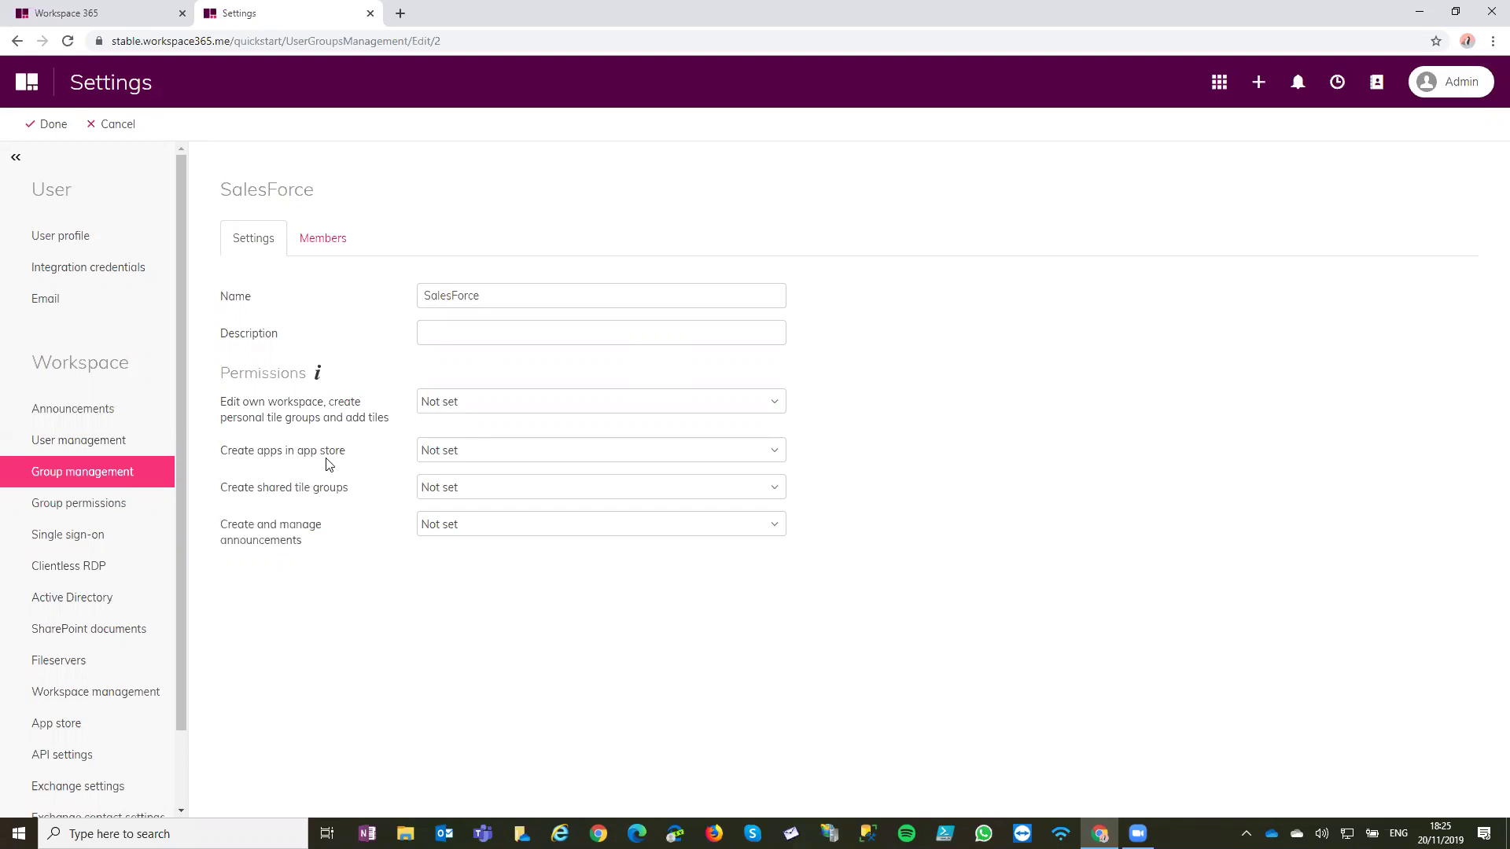
click(323, 461)
click(404, 624)
drag(218, 406, 404, 418)
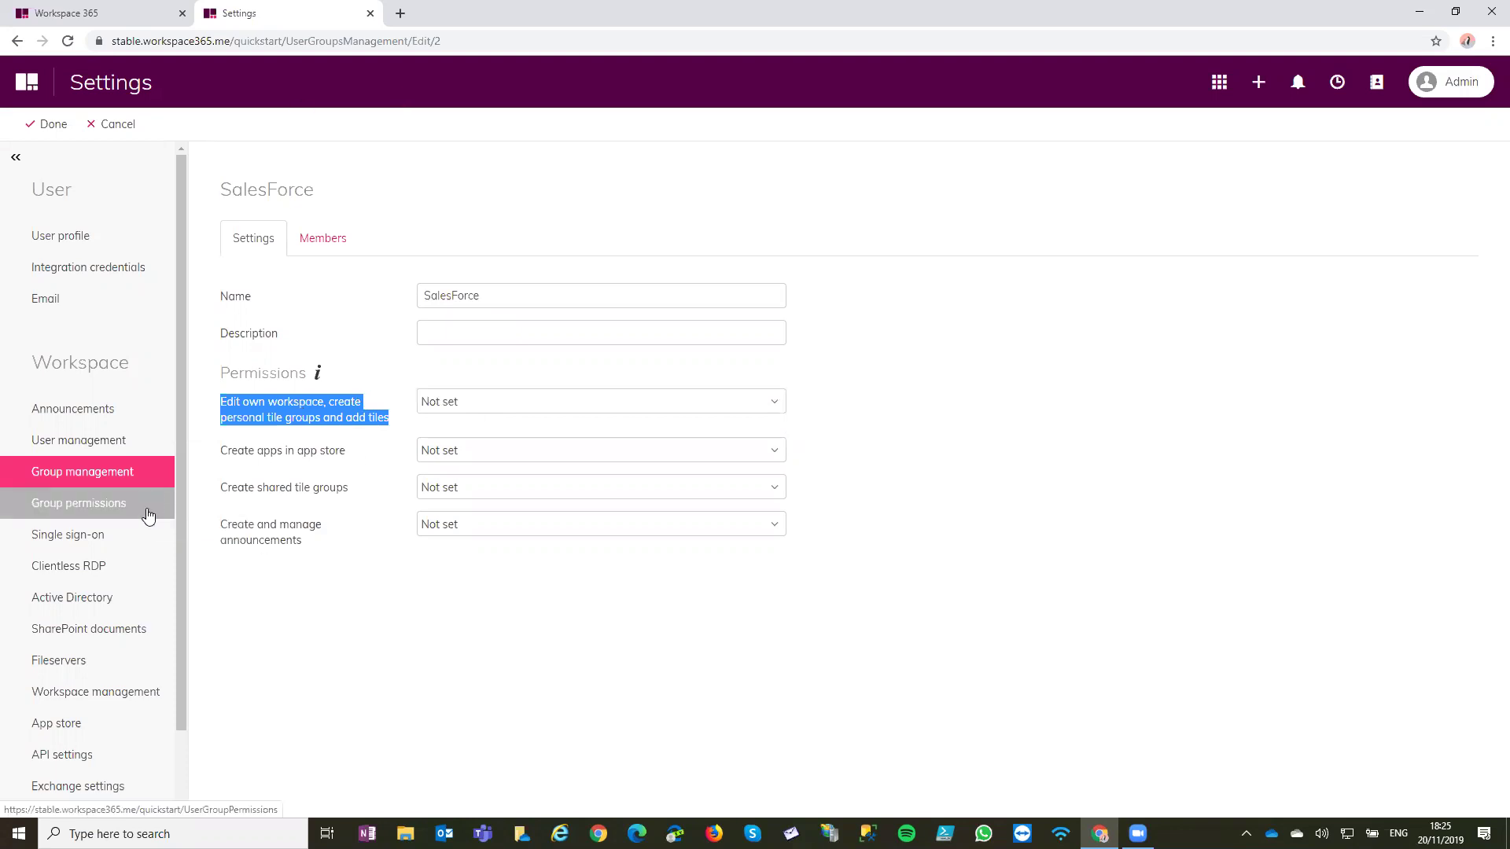
scroll(148, 514, down, 1)
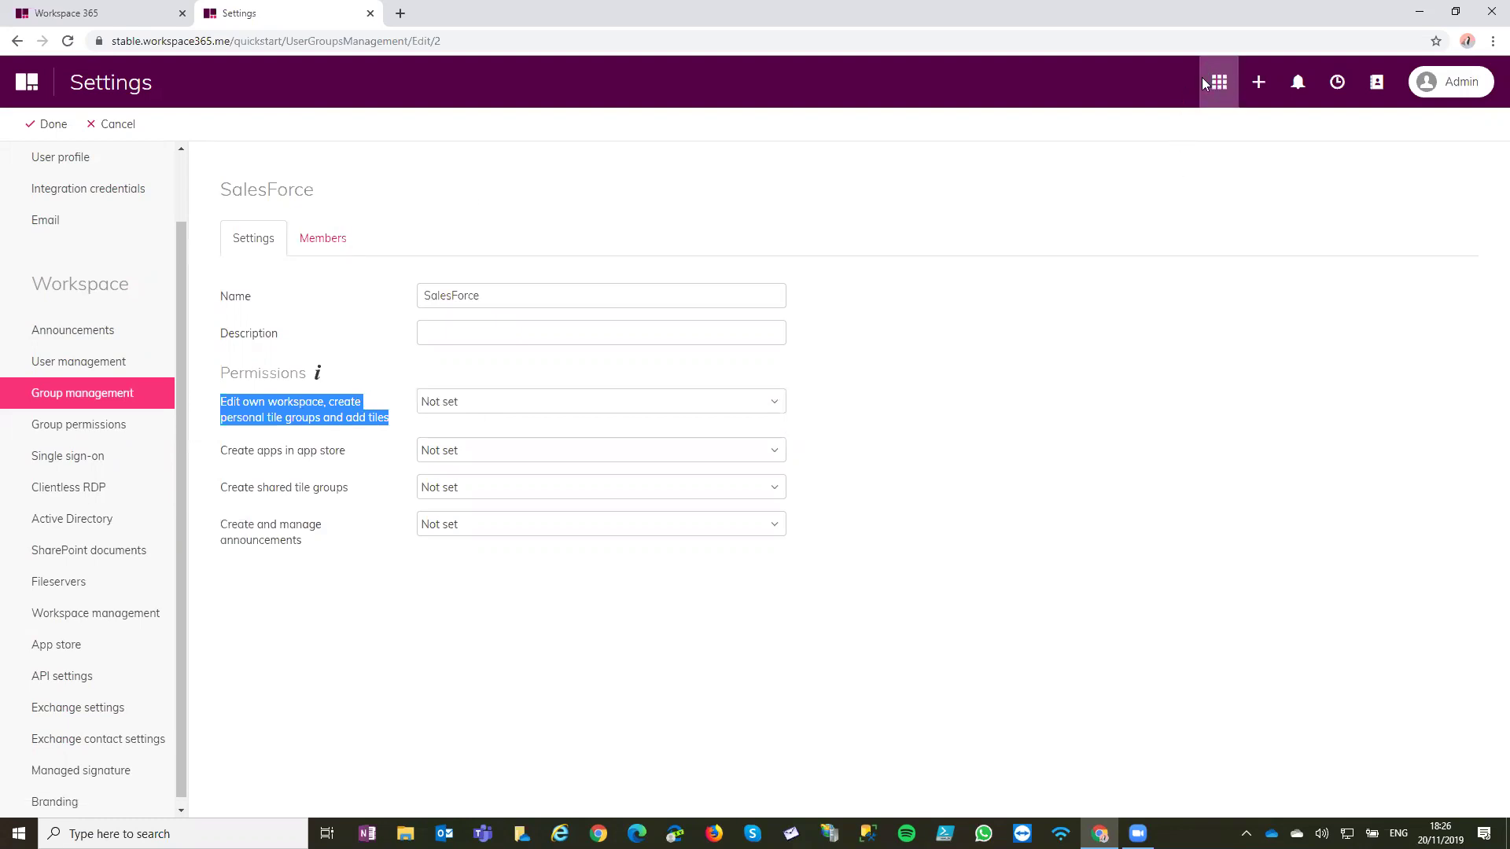
click(87, 647)
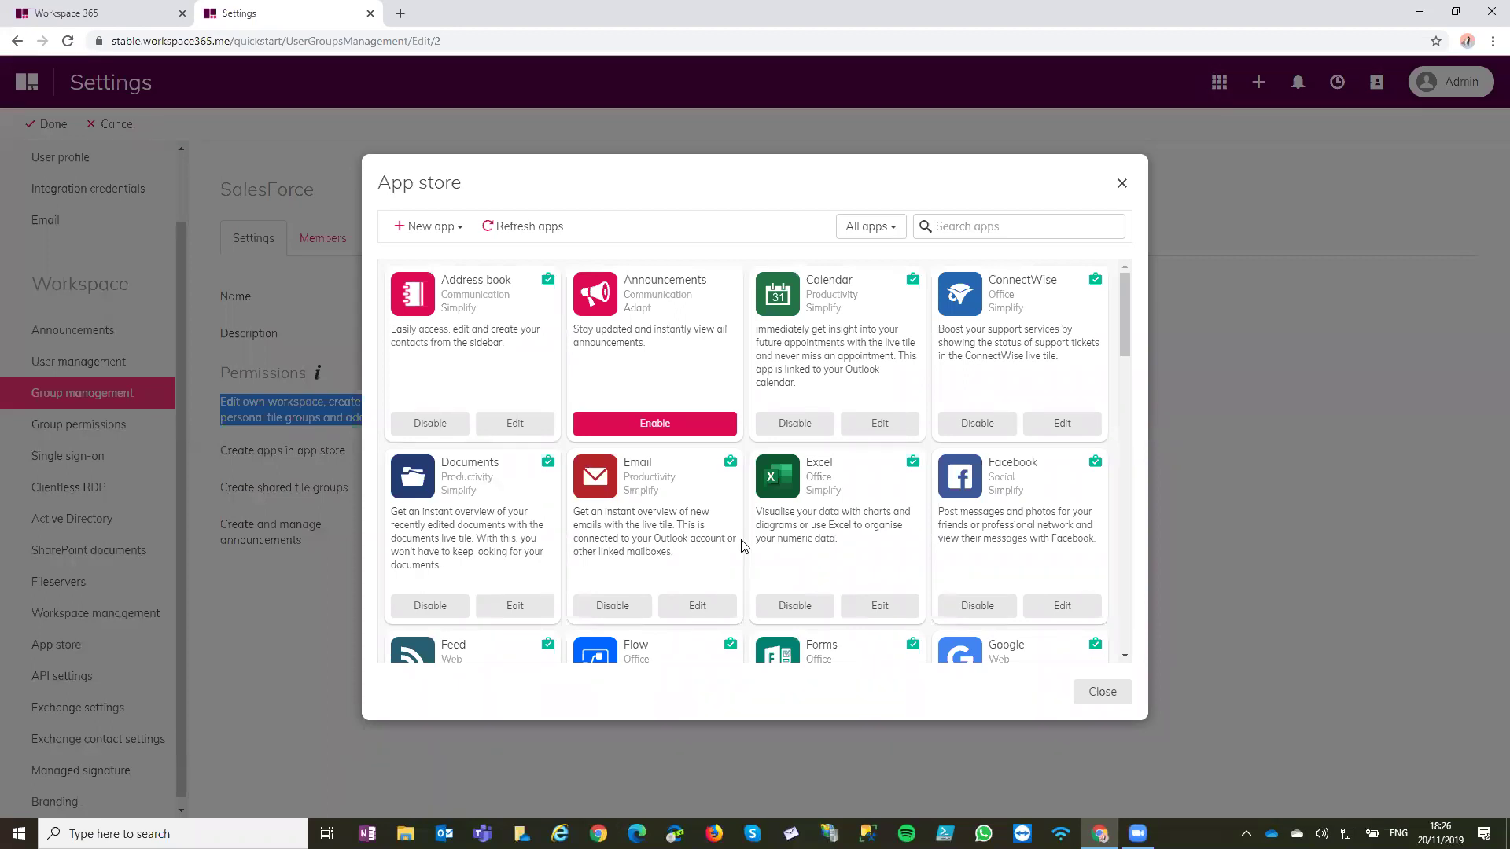
click(167, 16)
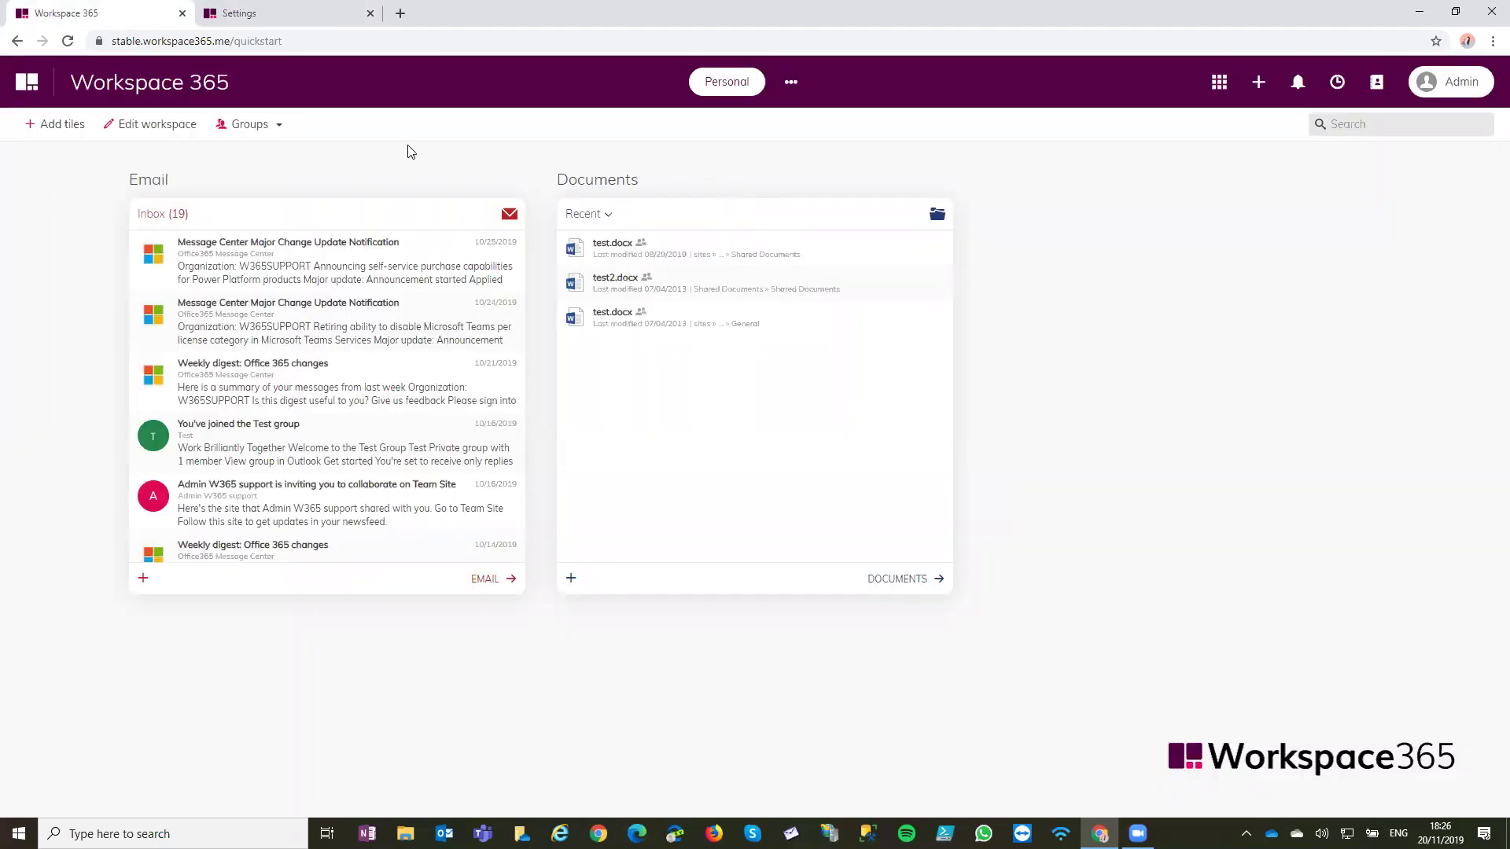
click(63, 137)
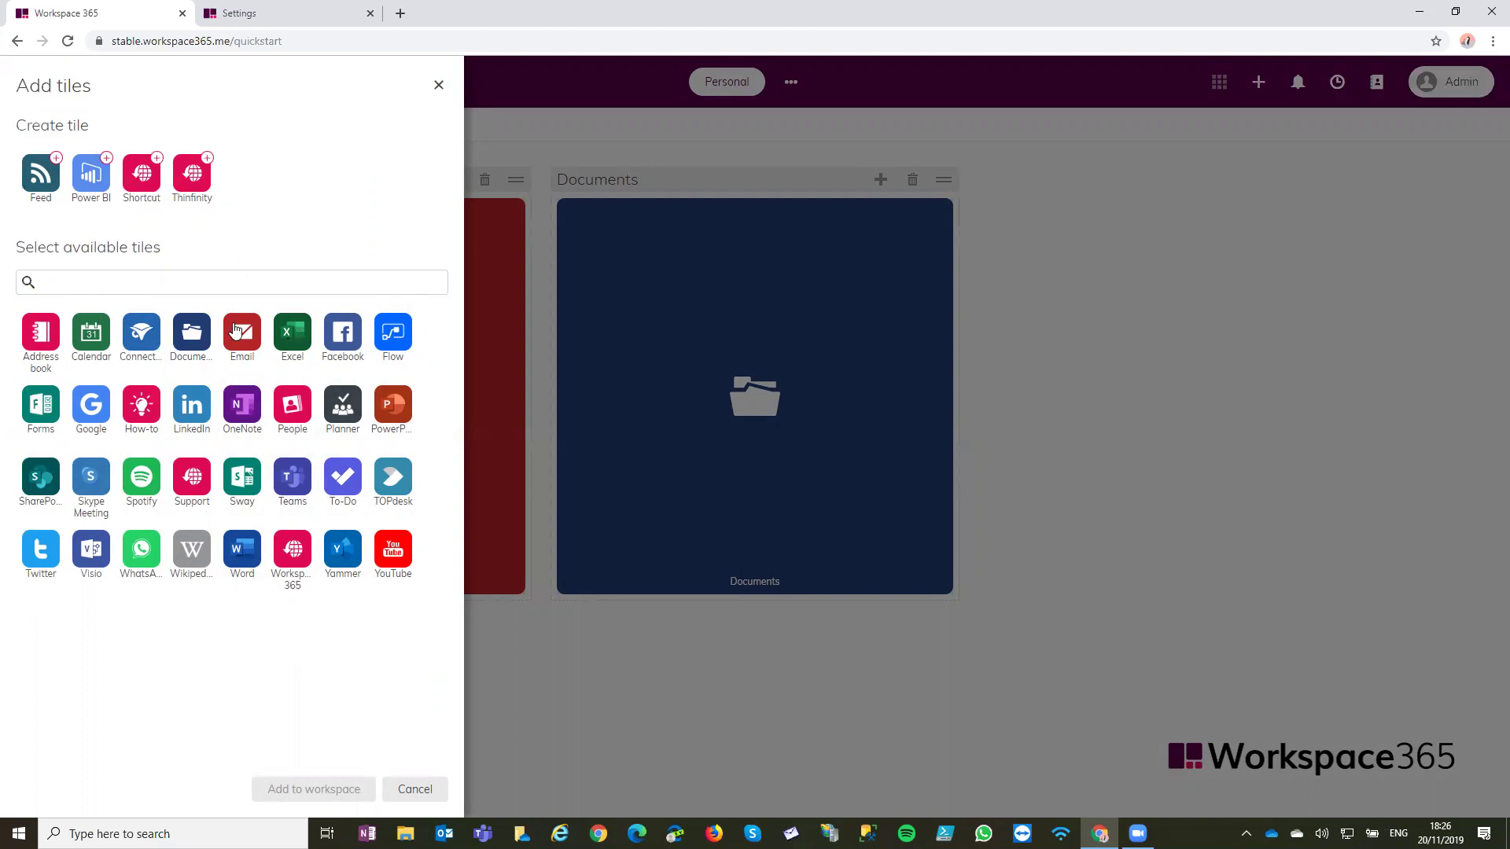
click(265, 10)
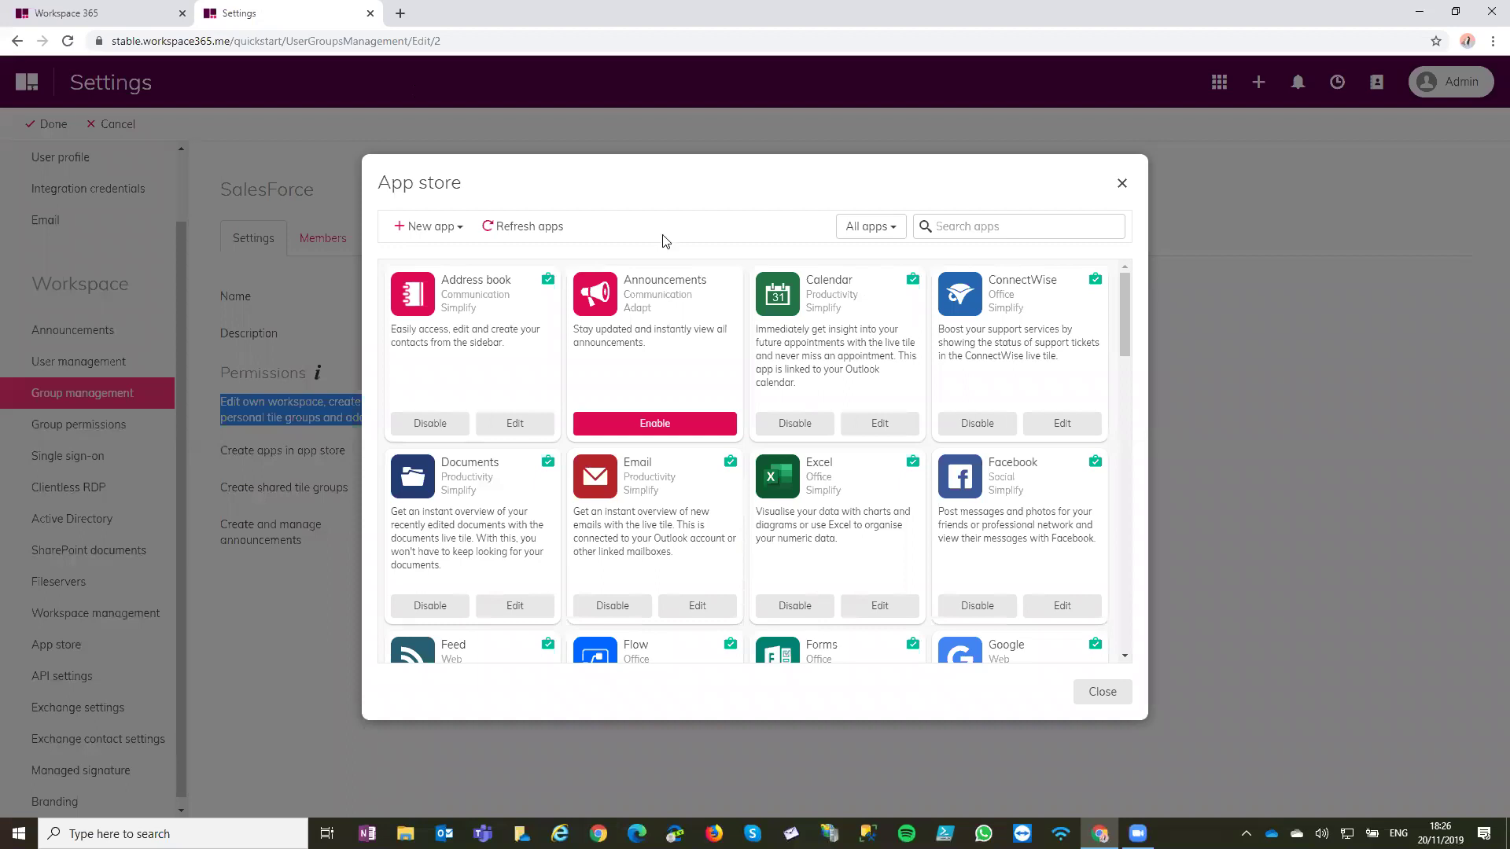
click(450, 418)
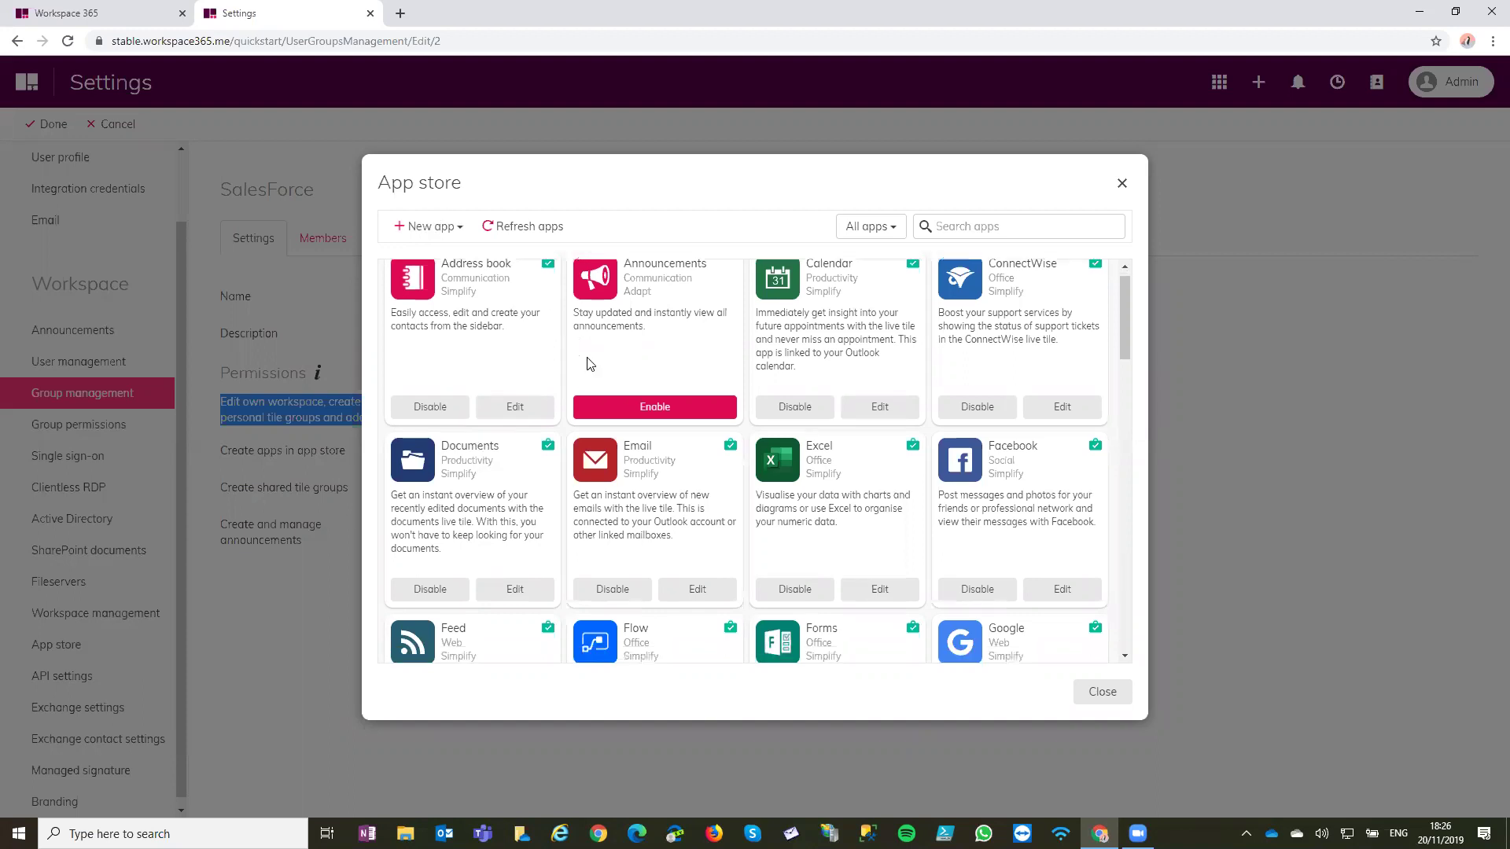
scroll(590, 363, down, 5)
scroll(590, 364, down, 6)
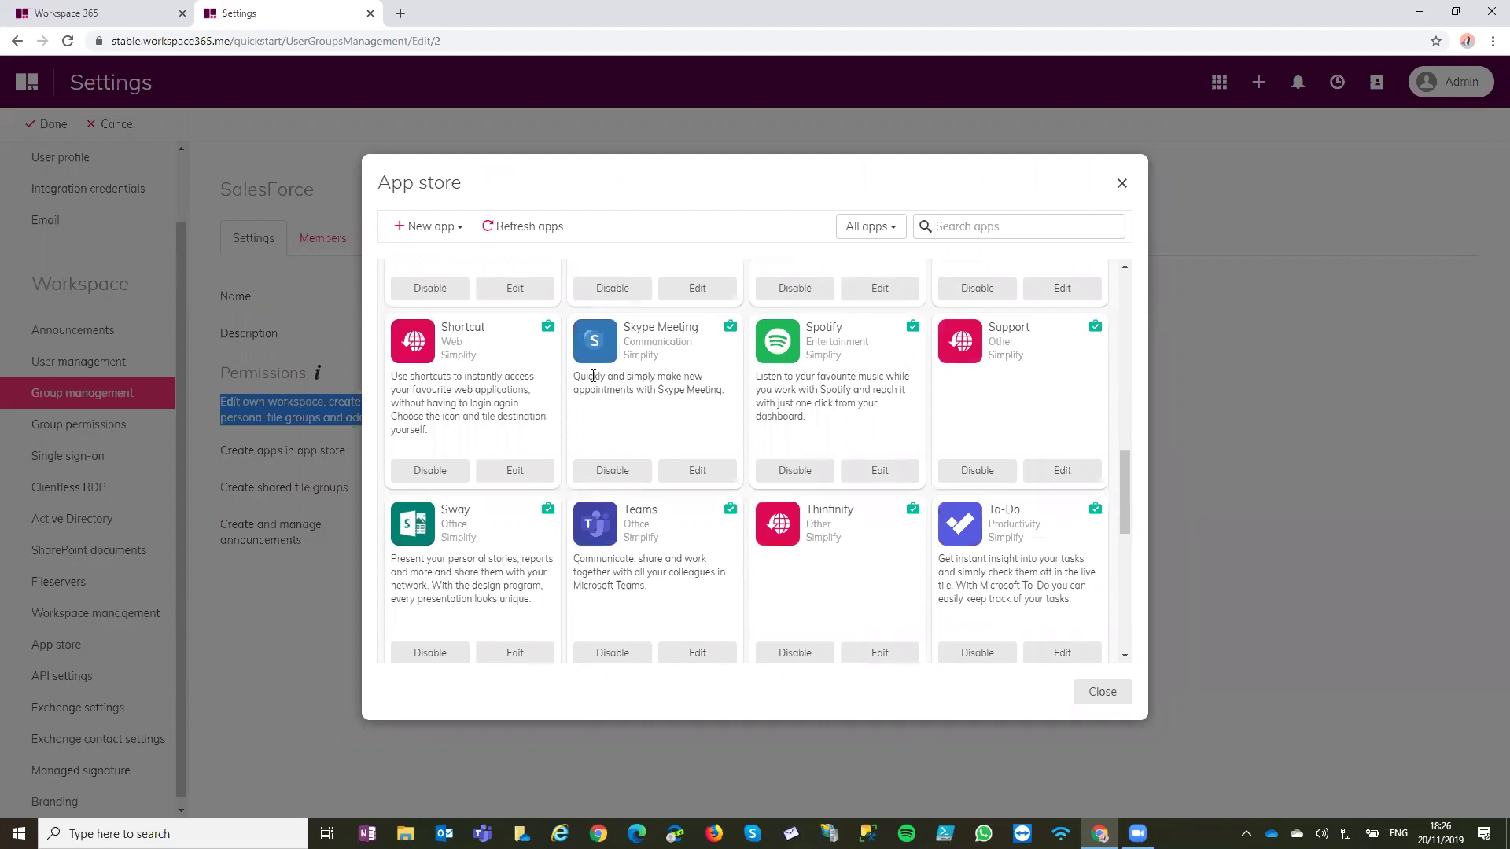
scroll(592, 376, down, 4)
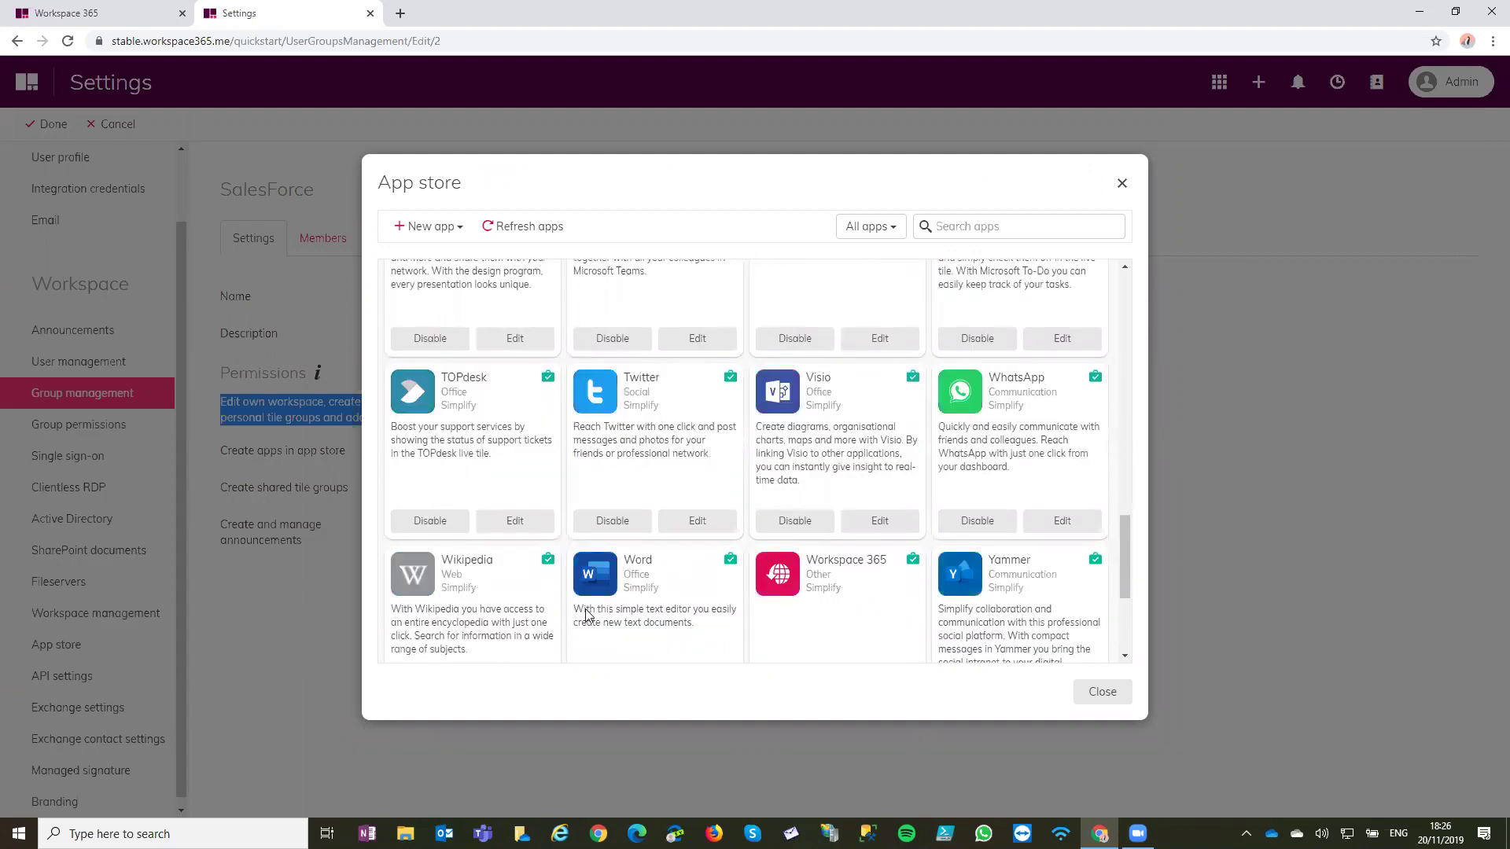
scroll(697, 285, up, 10)
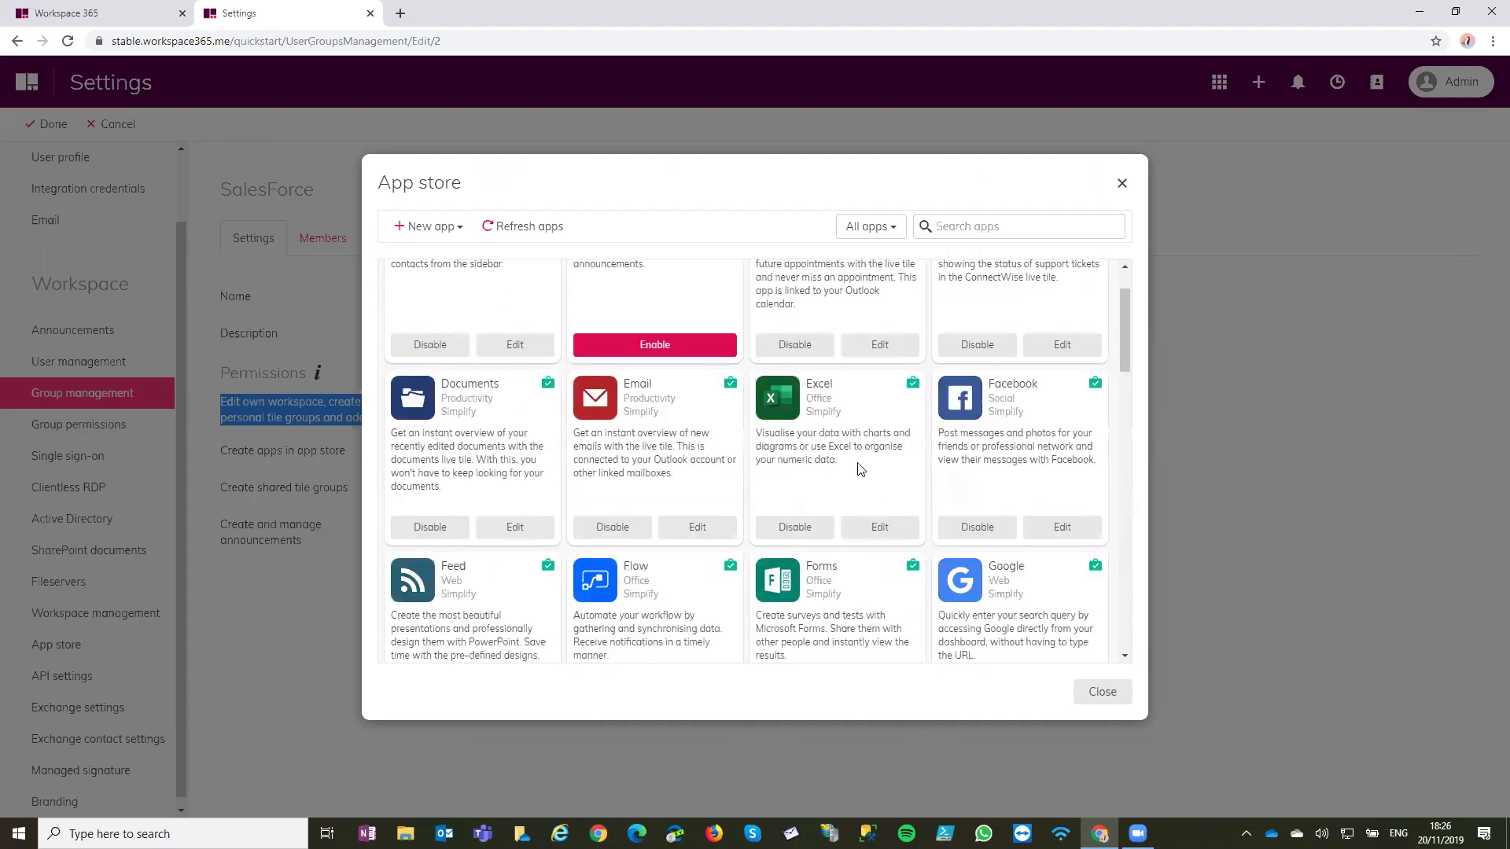
scroll(862, 441, up, 2)
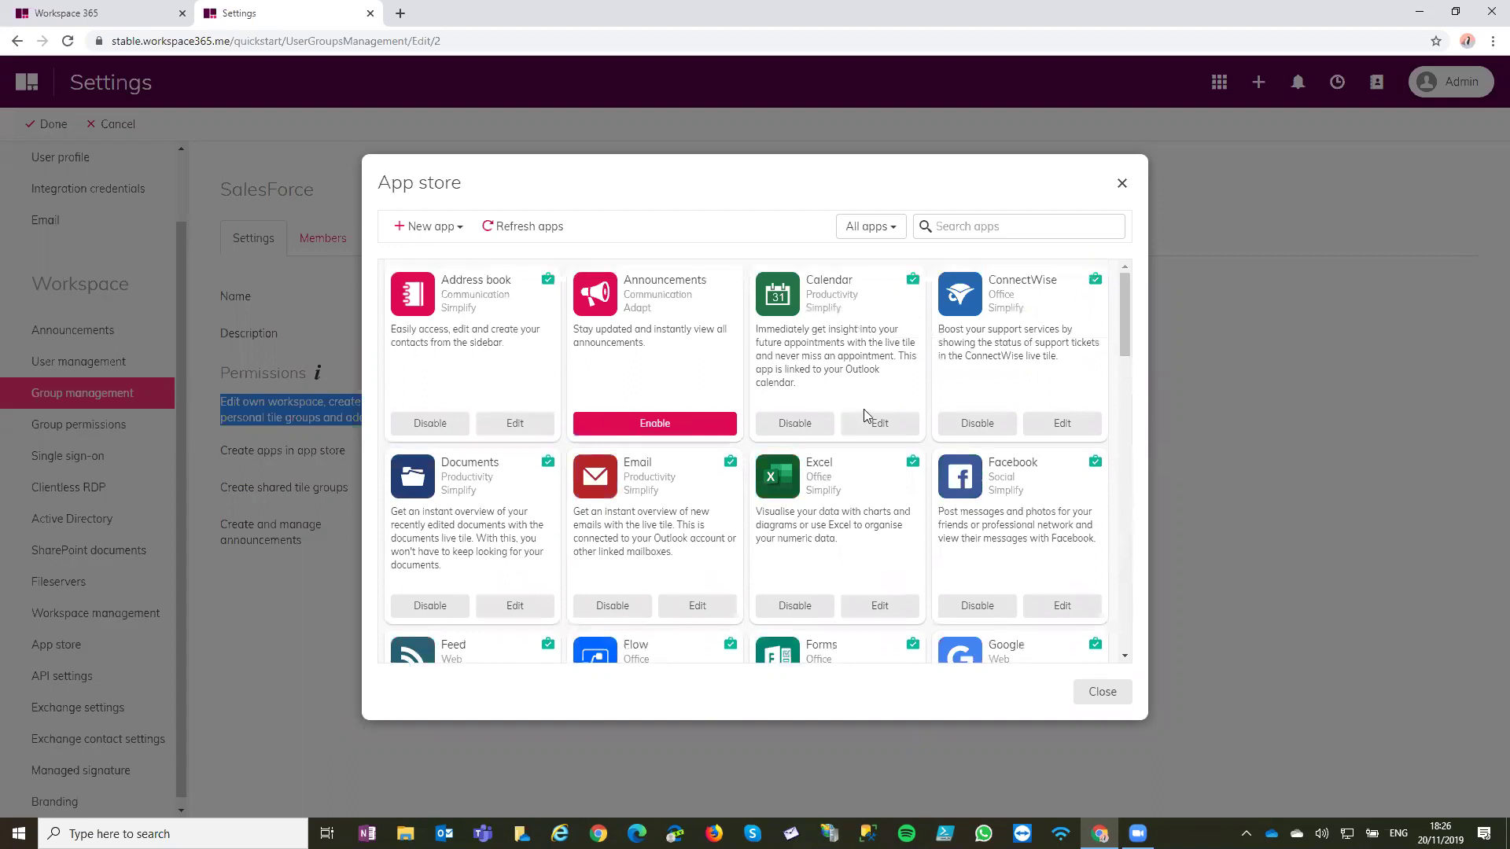
click(437, 230)
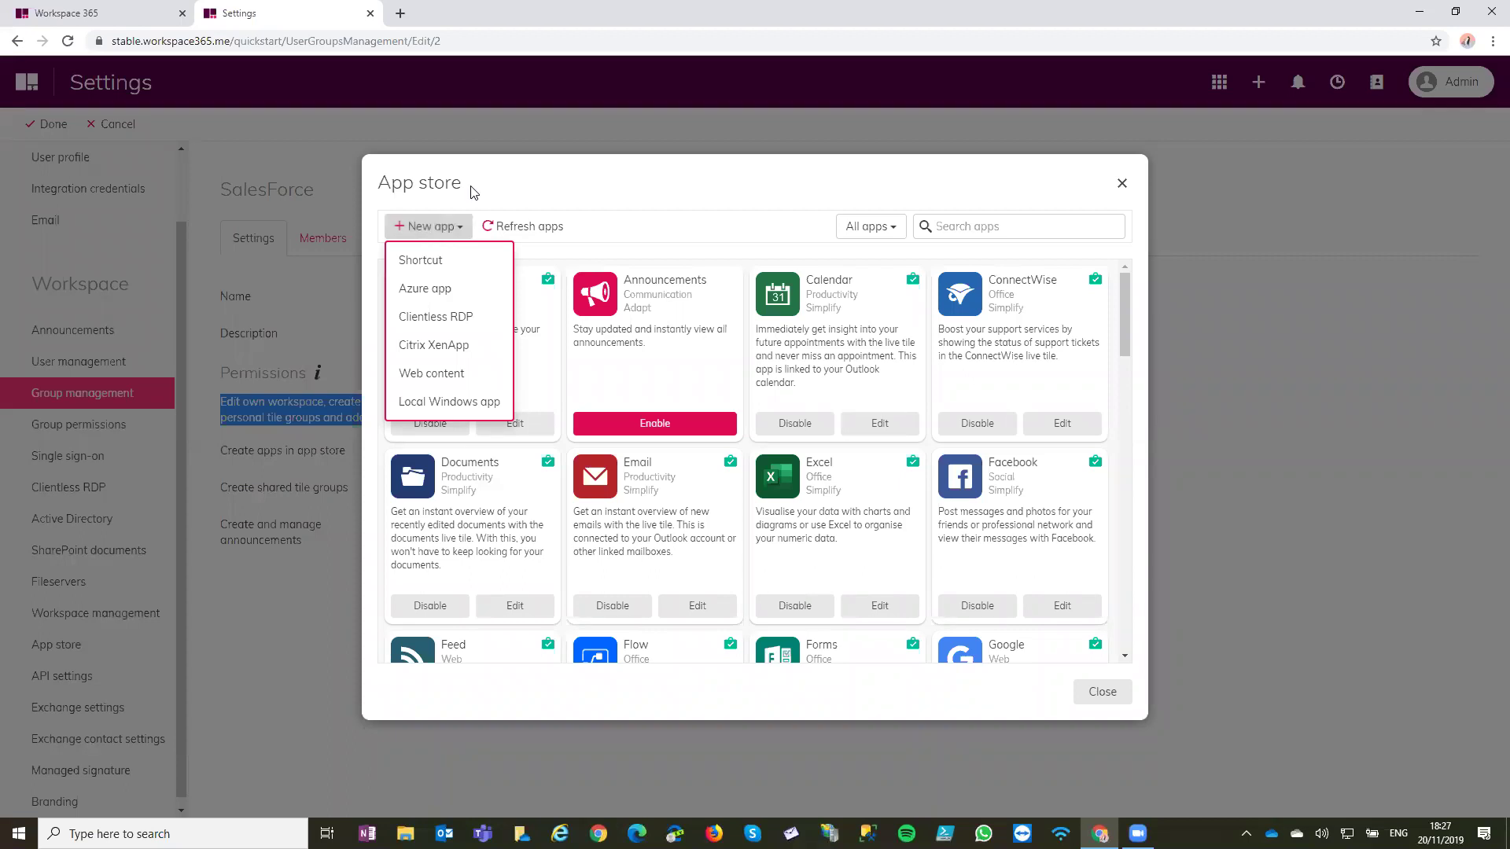
Show the list of new app types and choose Shortcut to start a new shortcut app
click(474, 196)
click(440, 228)
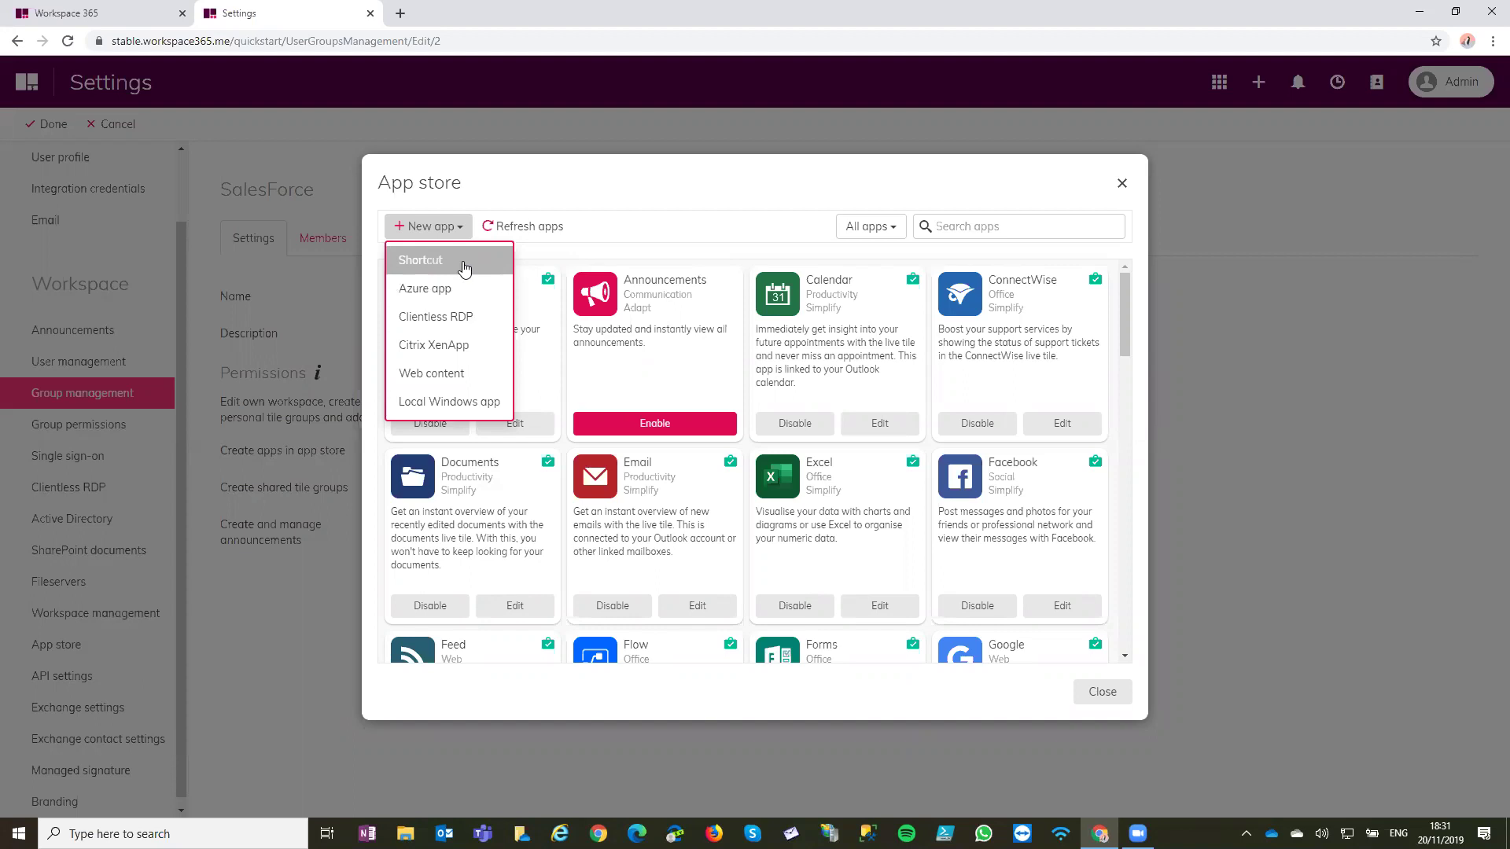
click(464, 268)
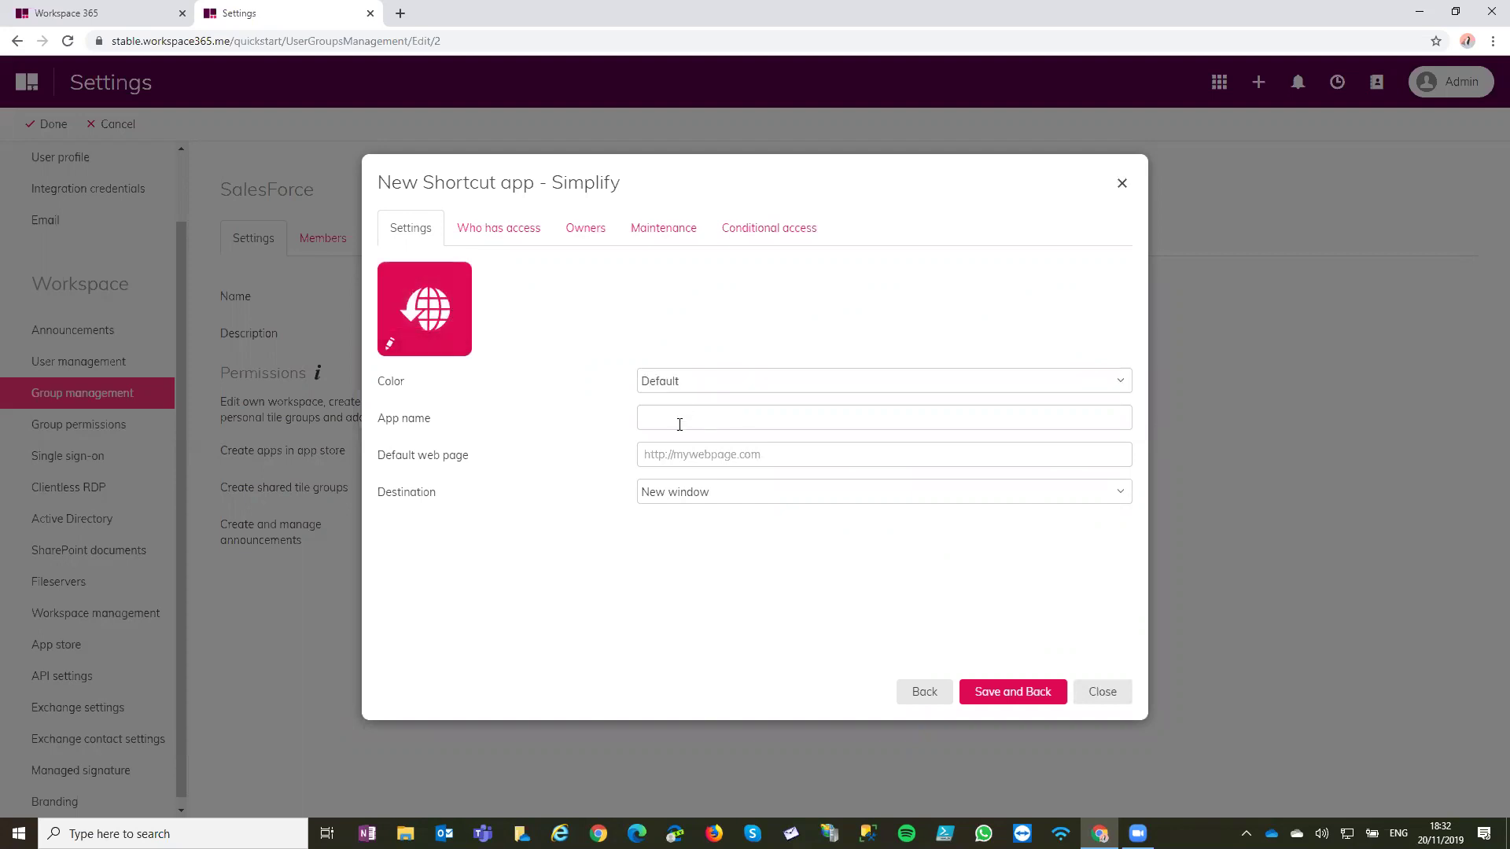
Search the icon library for 'salesf' and select the Salesforce icon for the shortcut
click(442, 343)
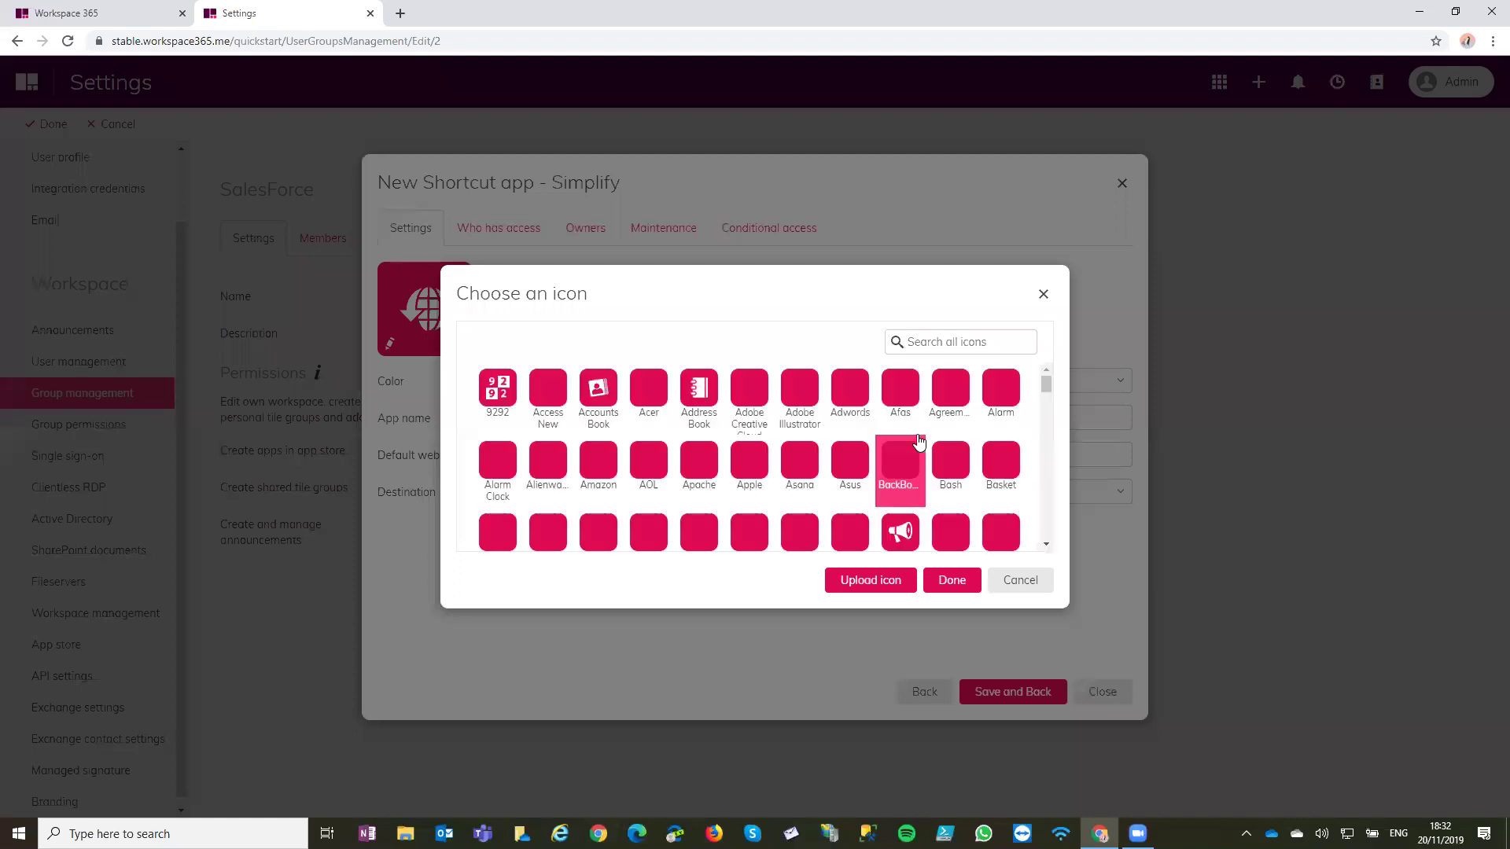
click(961, 342)
text(salesf)
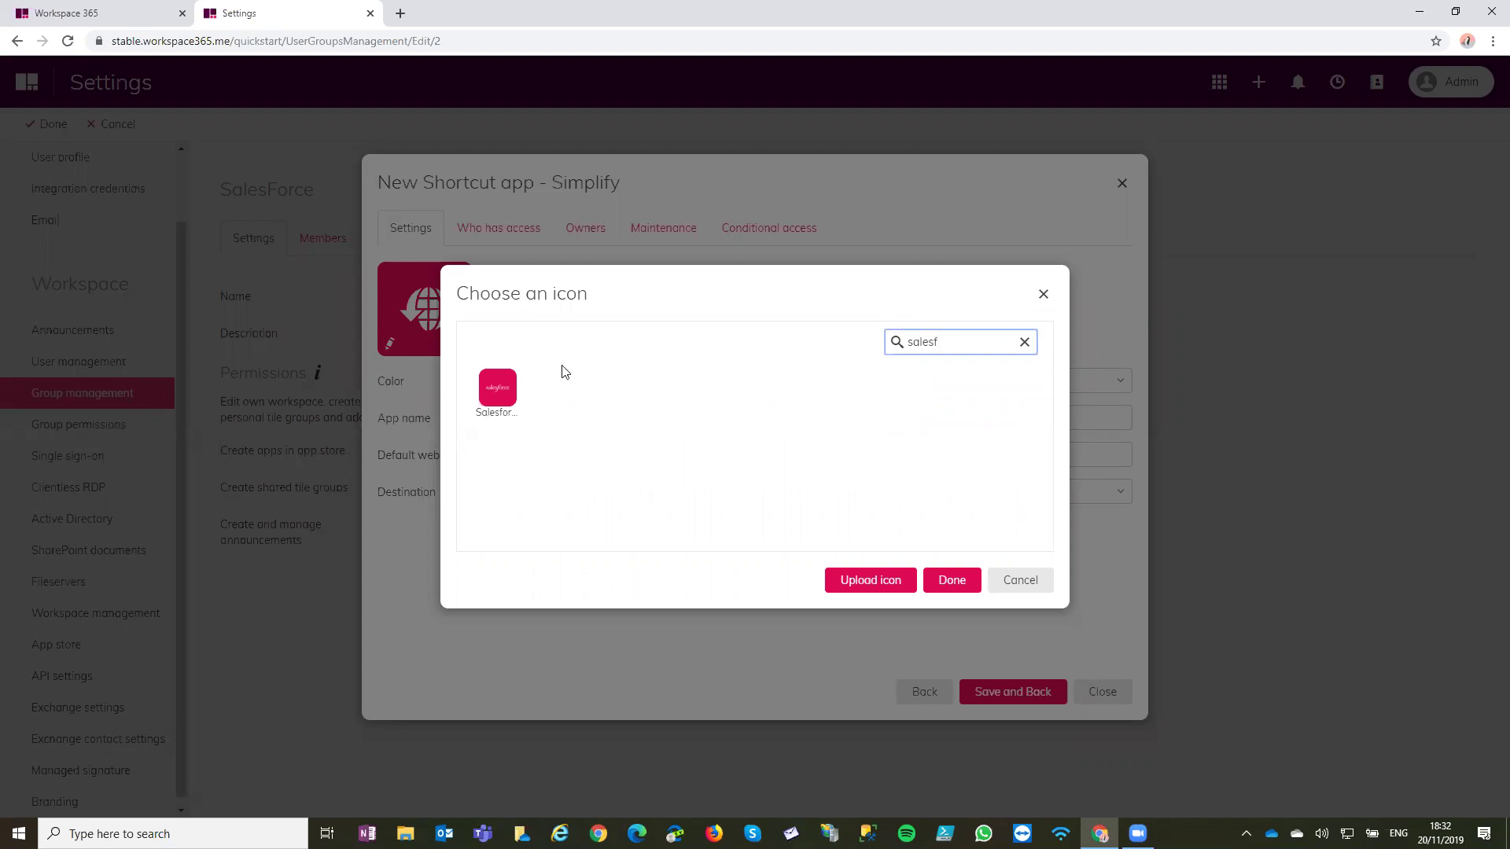
click(513, 393)
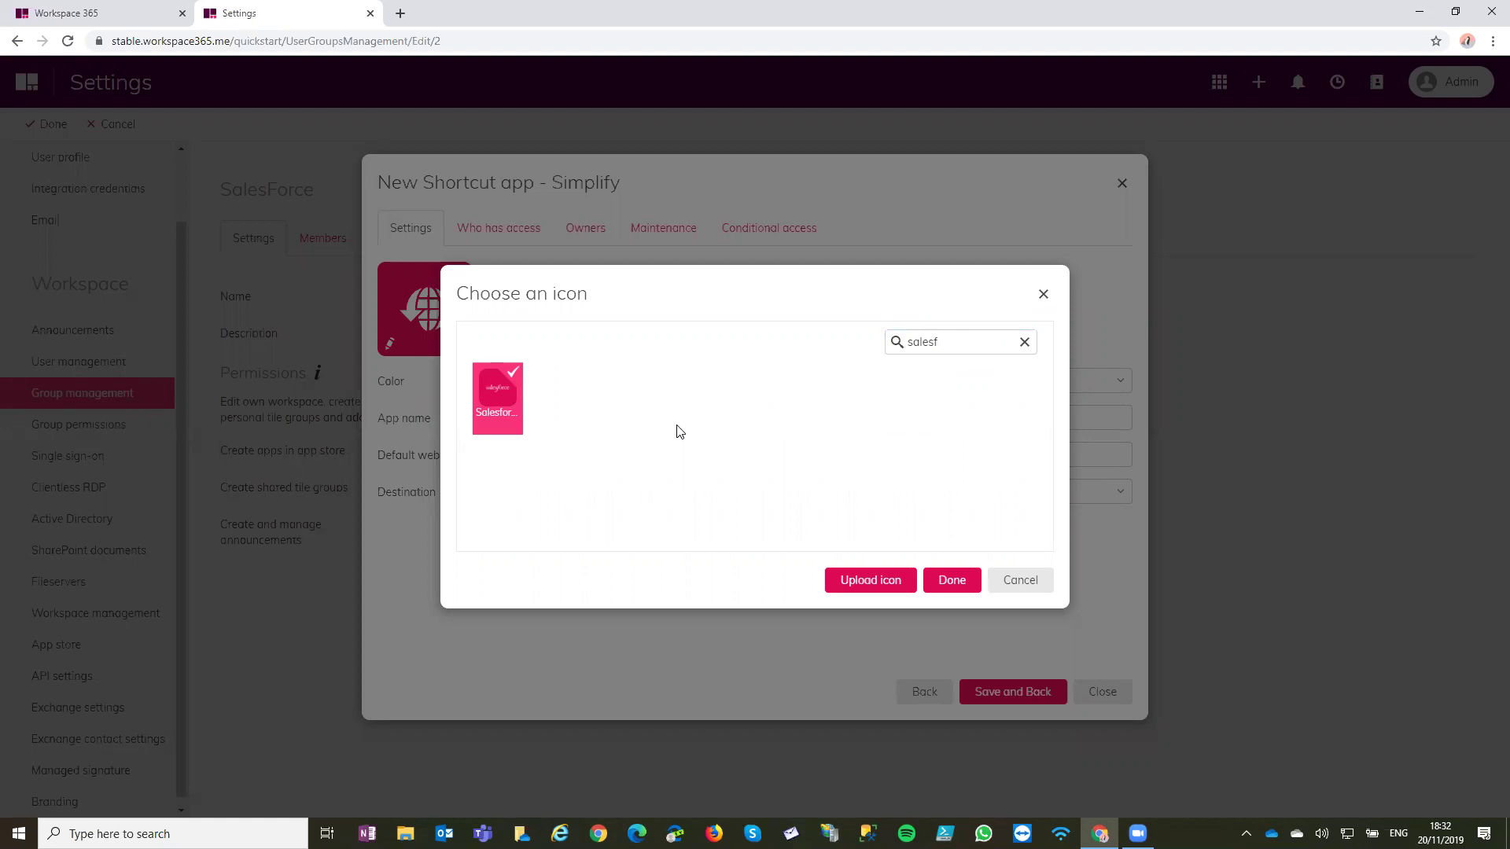
click(943, 578)
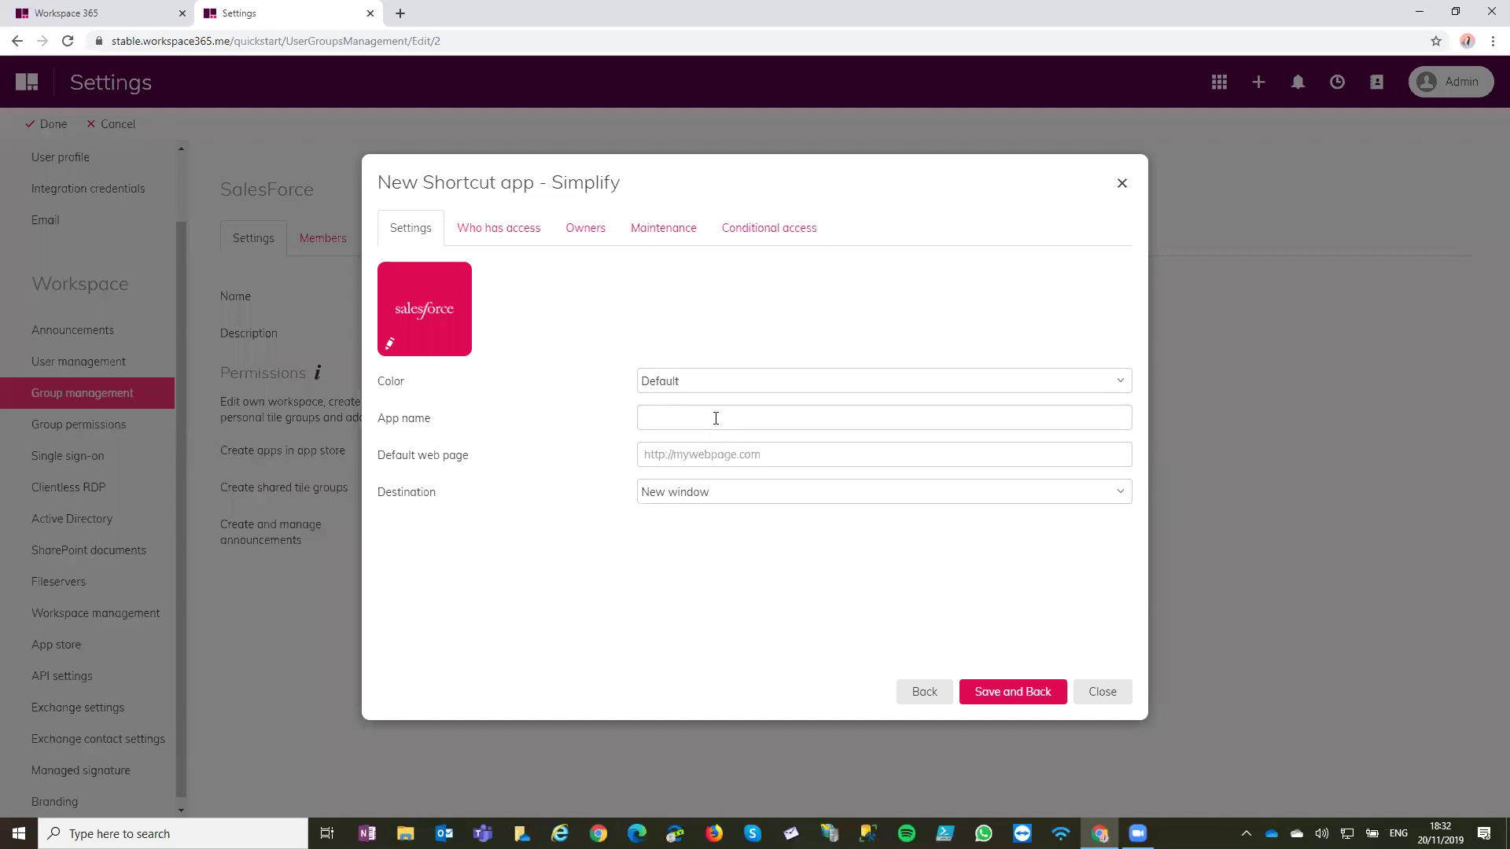
click(716, 418)
text(SalesForce)
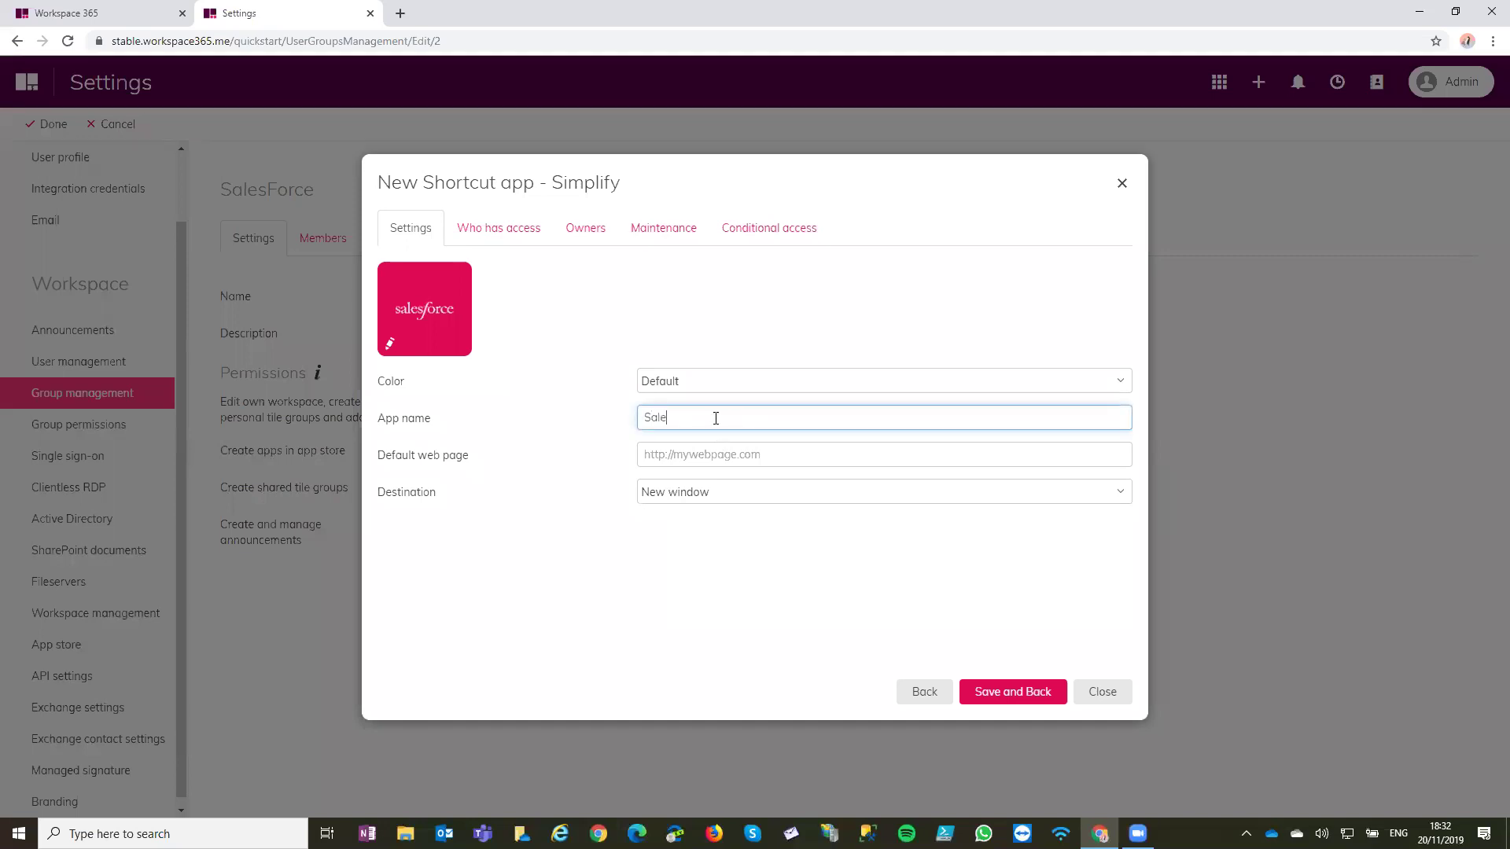
key(Tab)
text(ht)
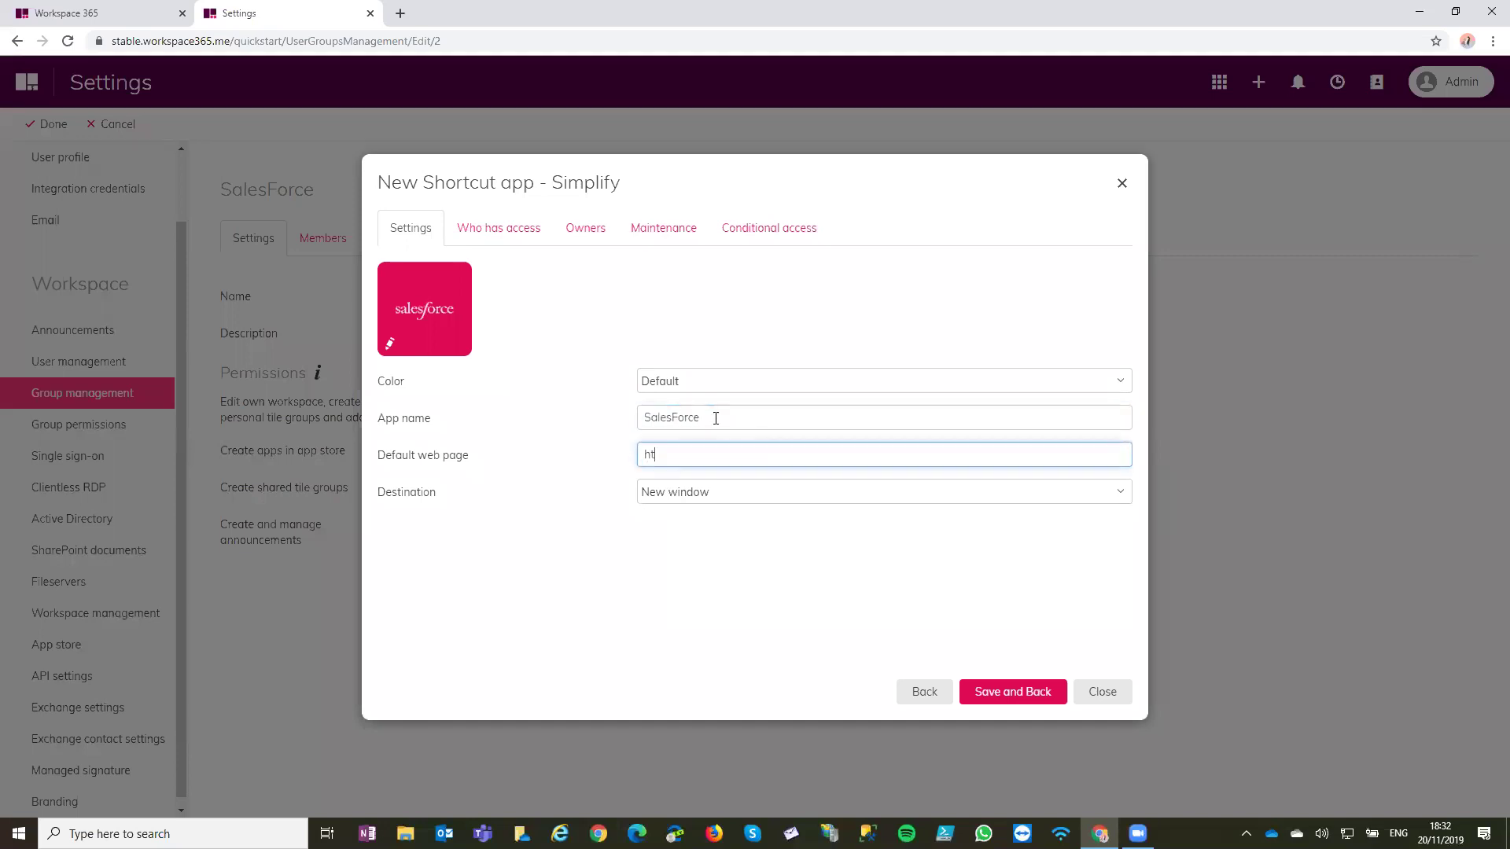
text(tps://salesforce.com)
key(ctrl+a)
click(703, 327)
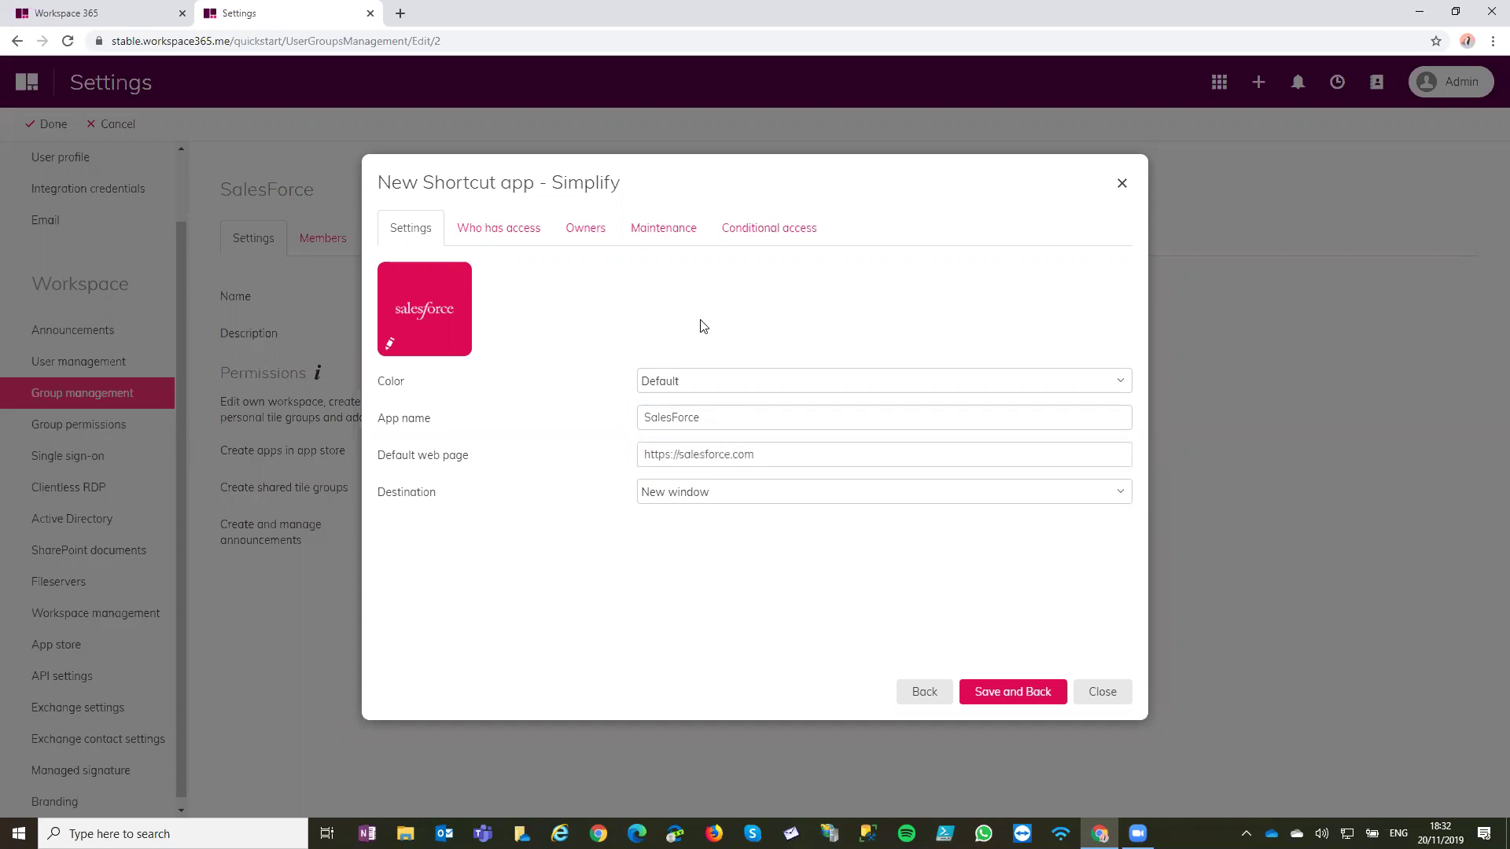
Add the SalesForce user group under Who has access, then view the Owners list
click(519, 239)
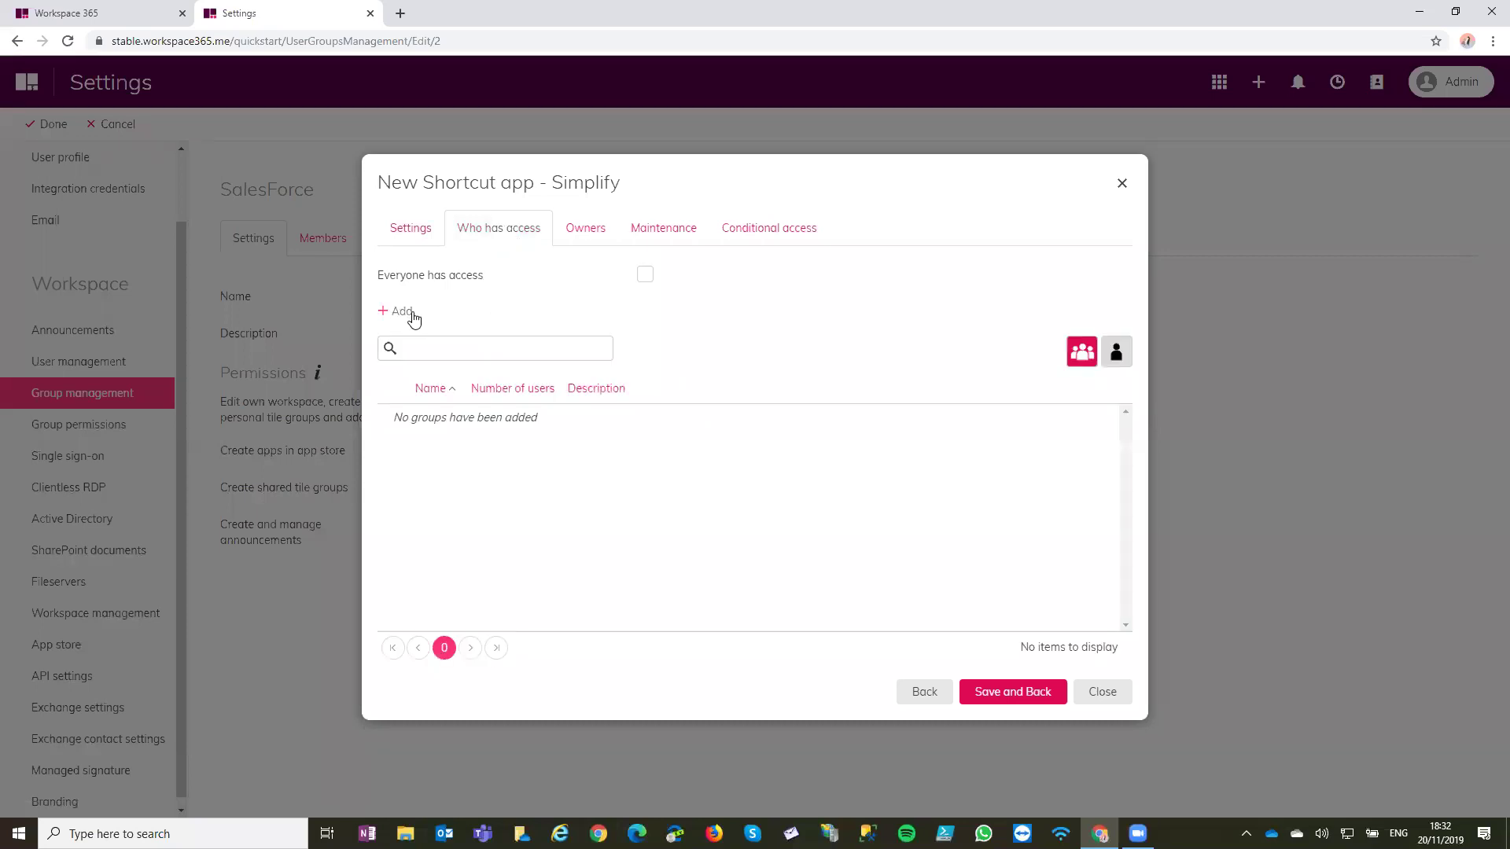
click(412, 314)
click(575, 366)
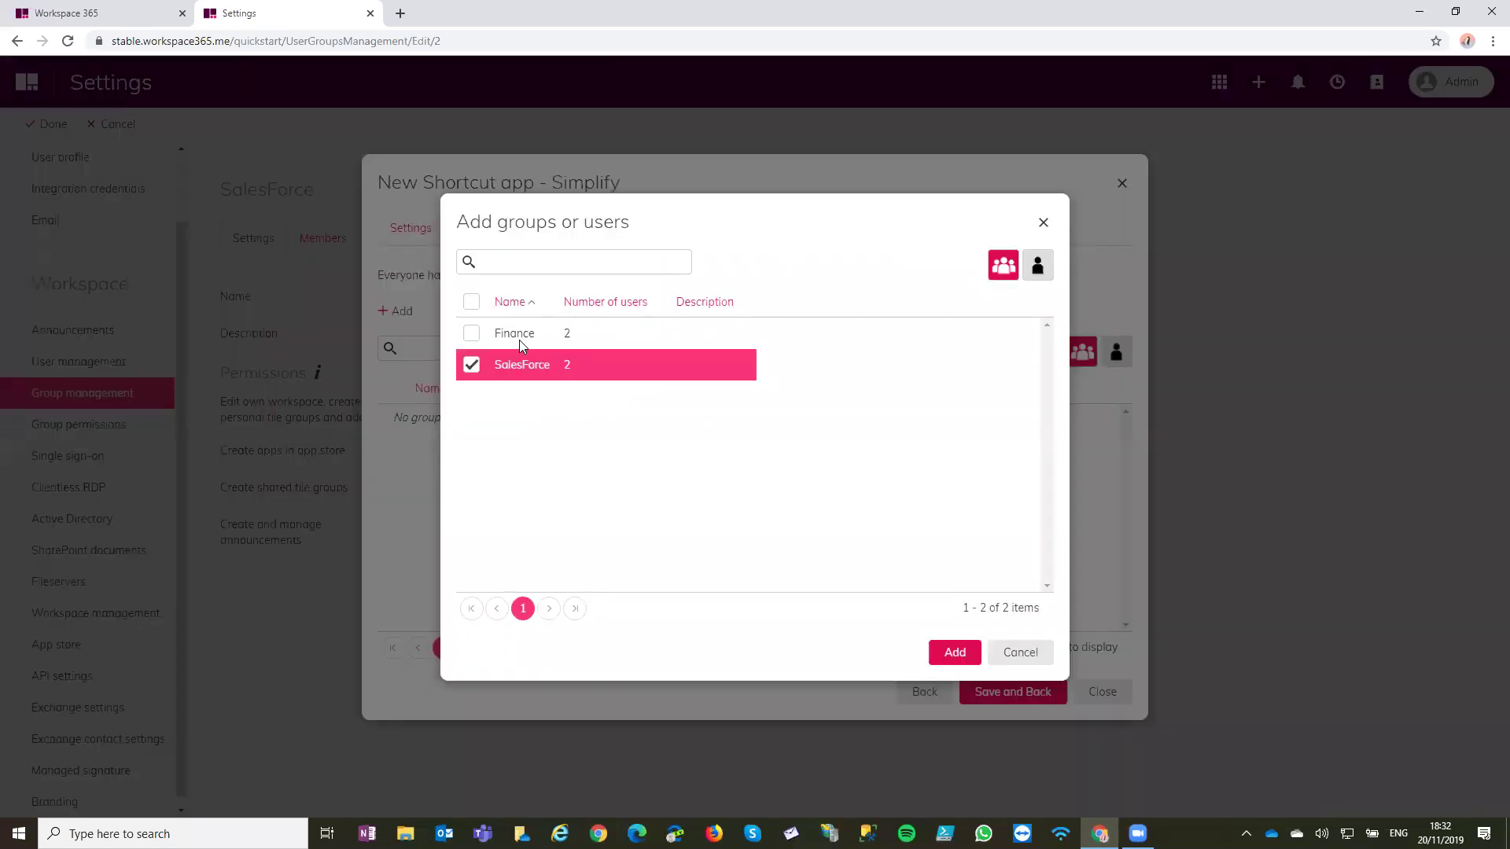
click(954, 652)
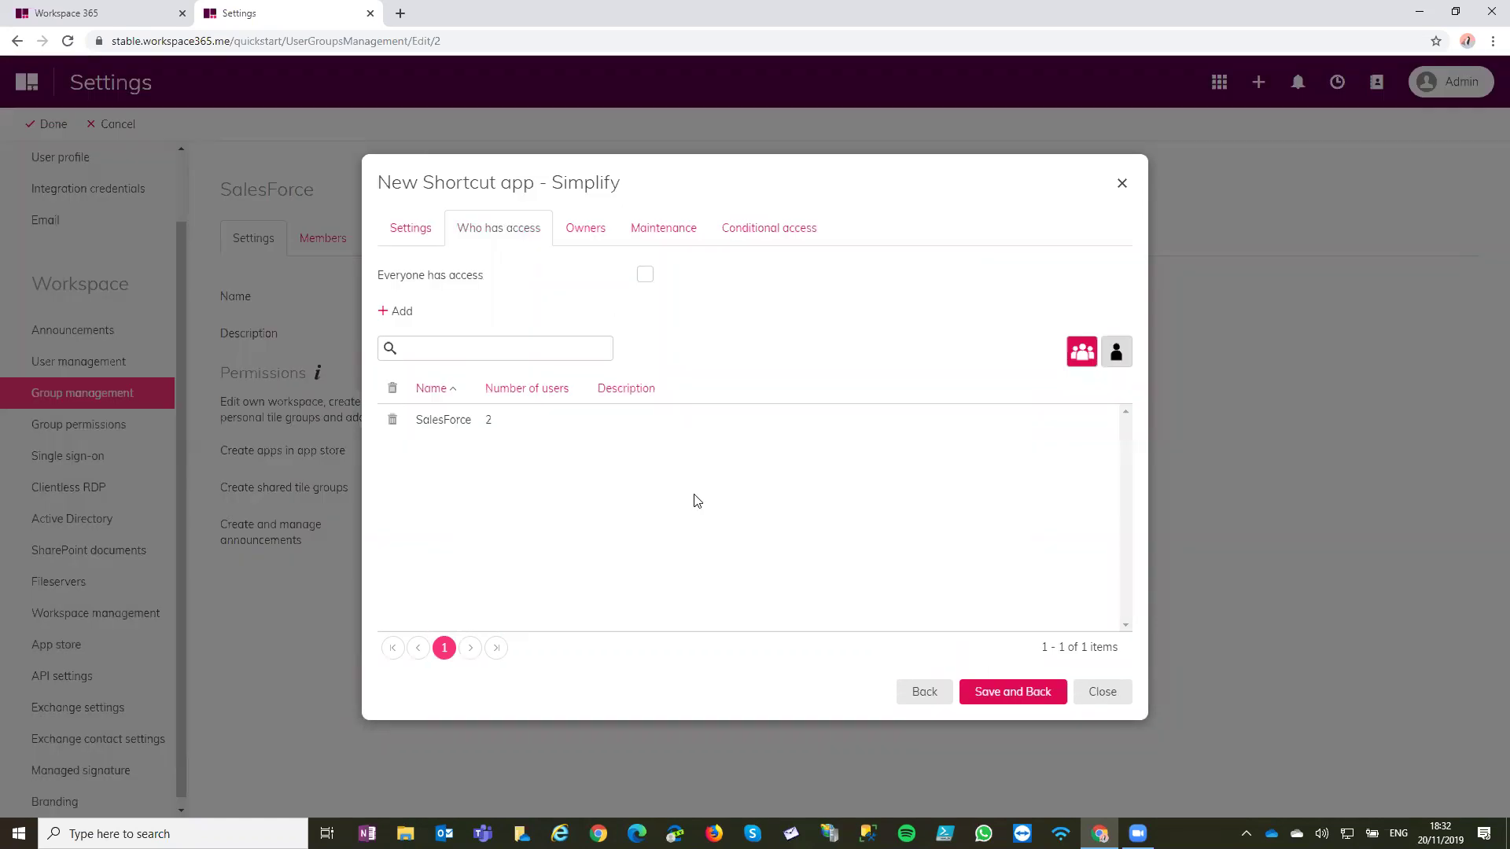
click(582, 231)
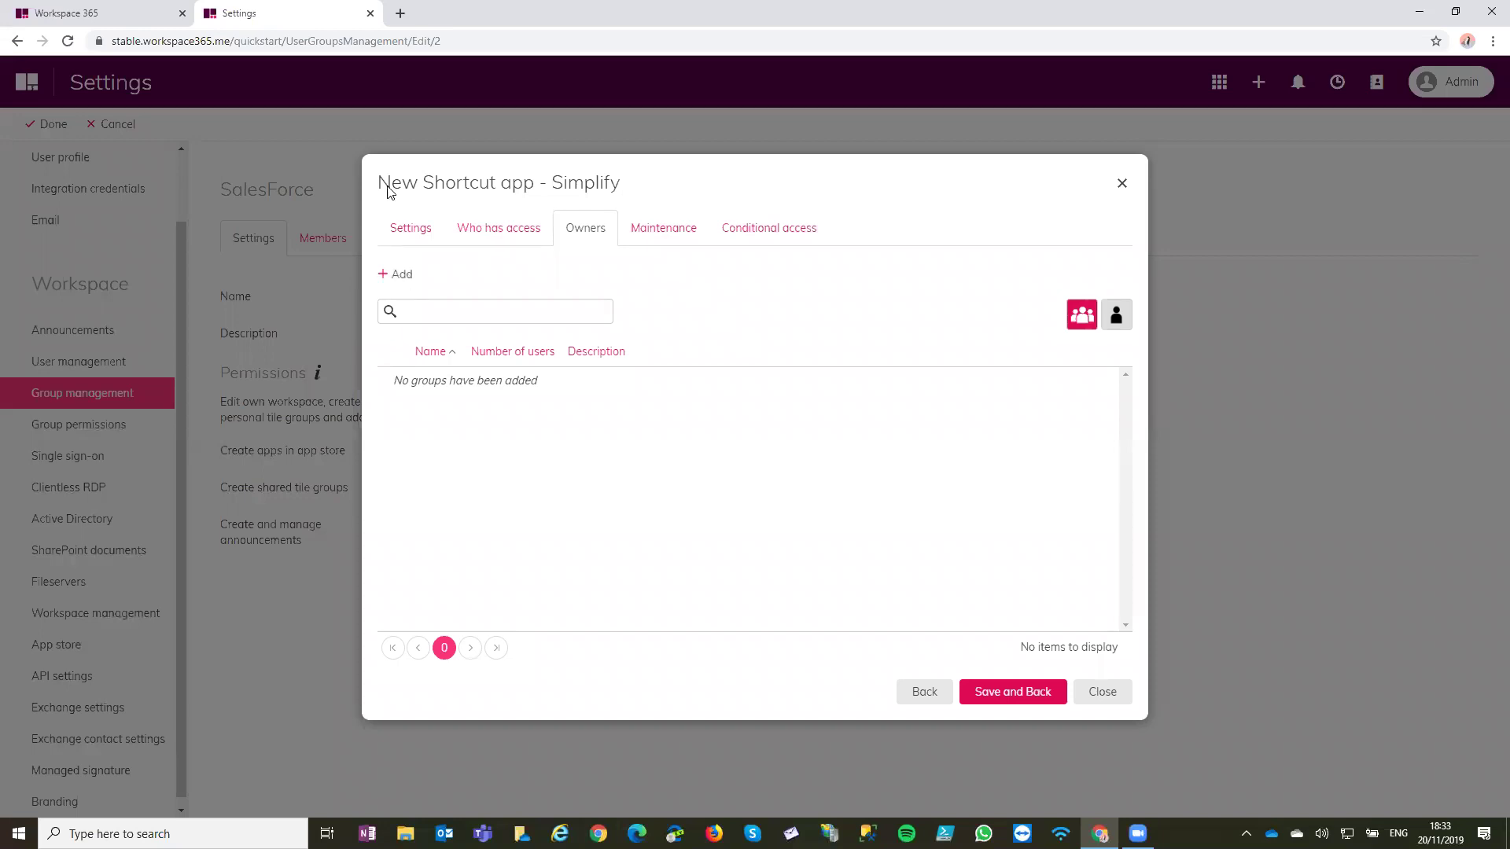
Toggle Schedule maintenance on and back off, then view the Conditional access settings
click(656, 236)
click(670, 271)
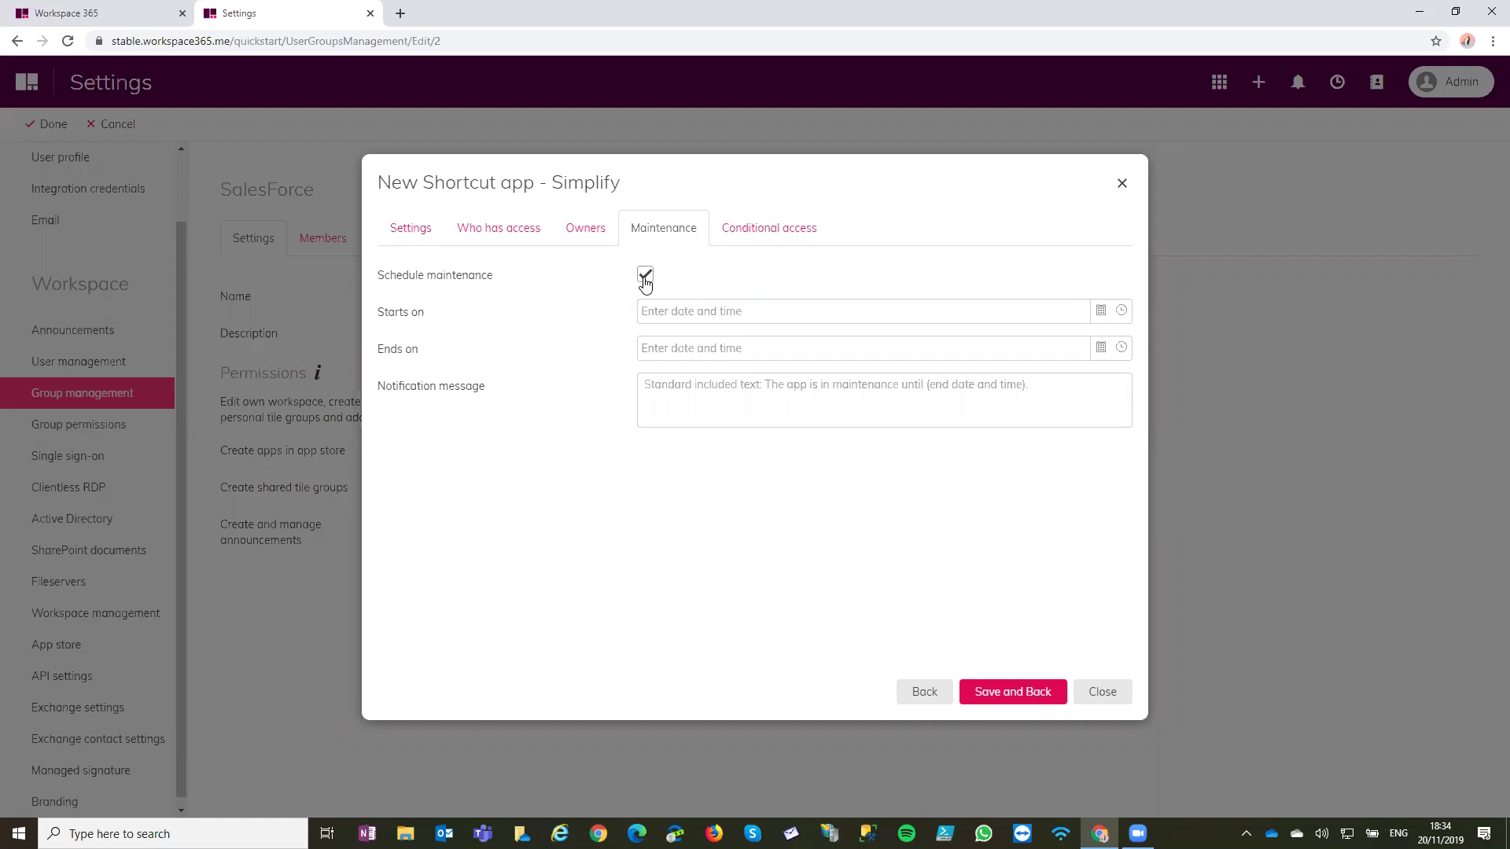
click(645, 277)
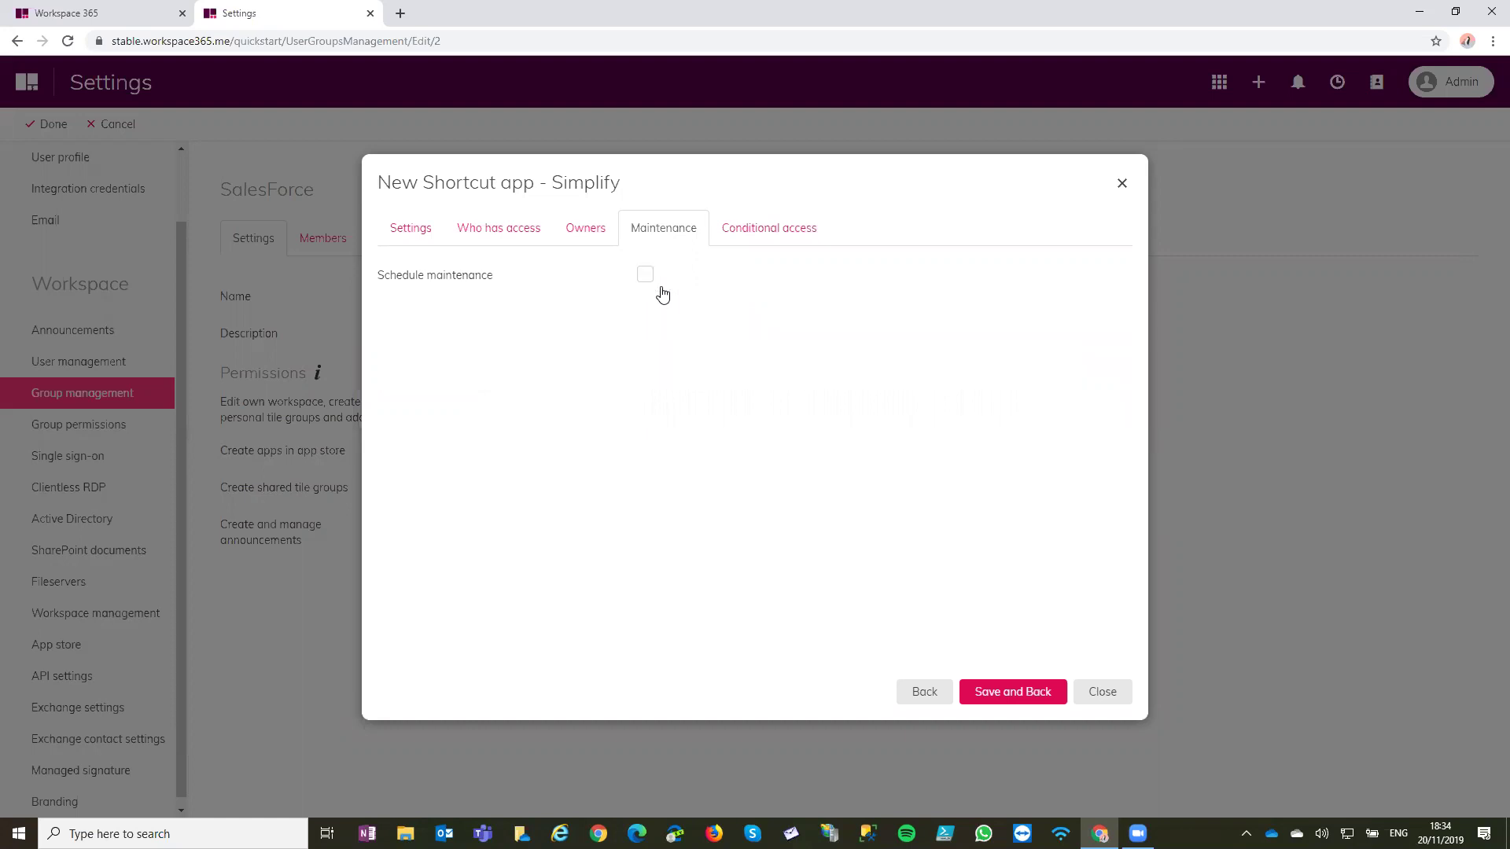
click(714, 250)
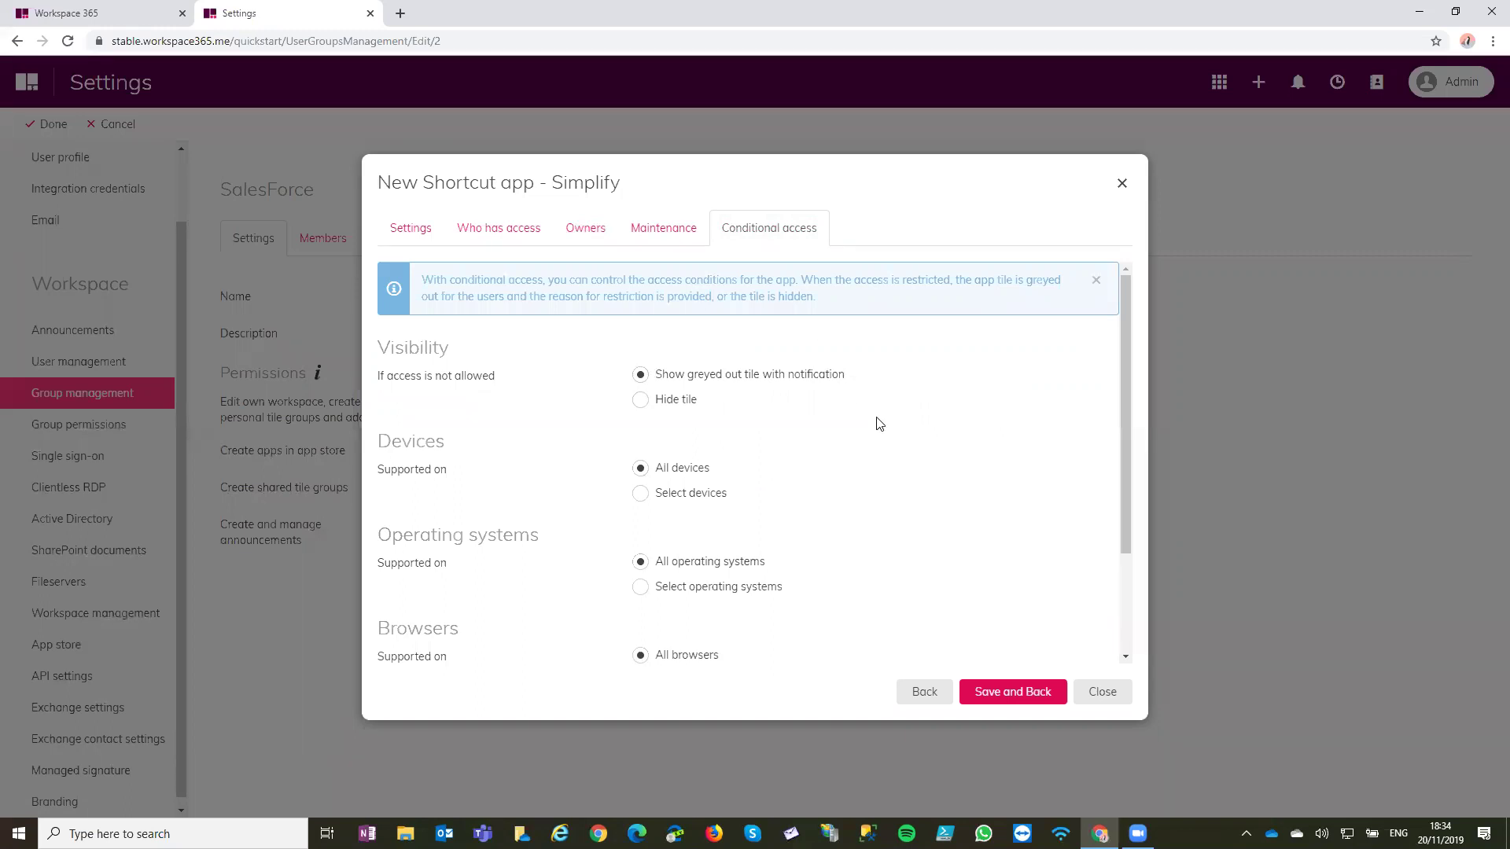
Try restricting access to desktops and notebooks, Windows and Internet Explorer
scroll(879, 423, down, 2)
click(683, 356)
click(713, 390)
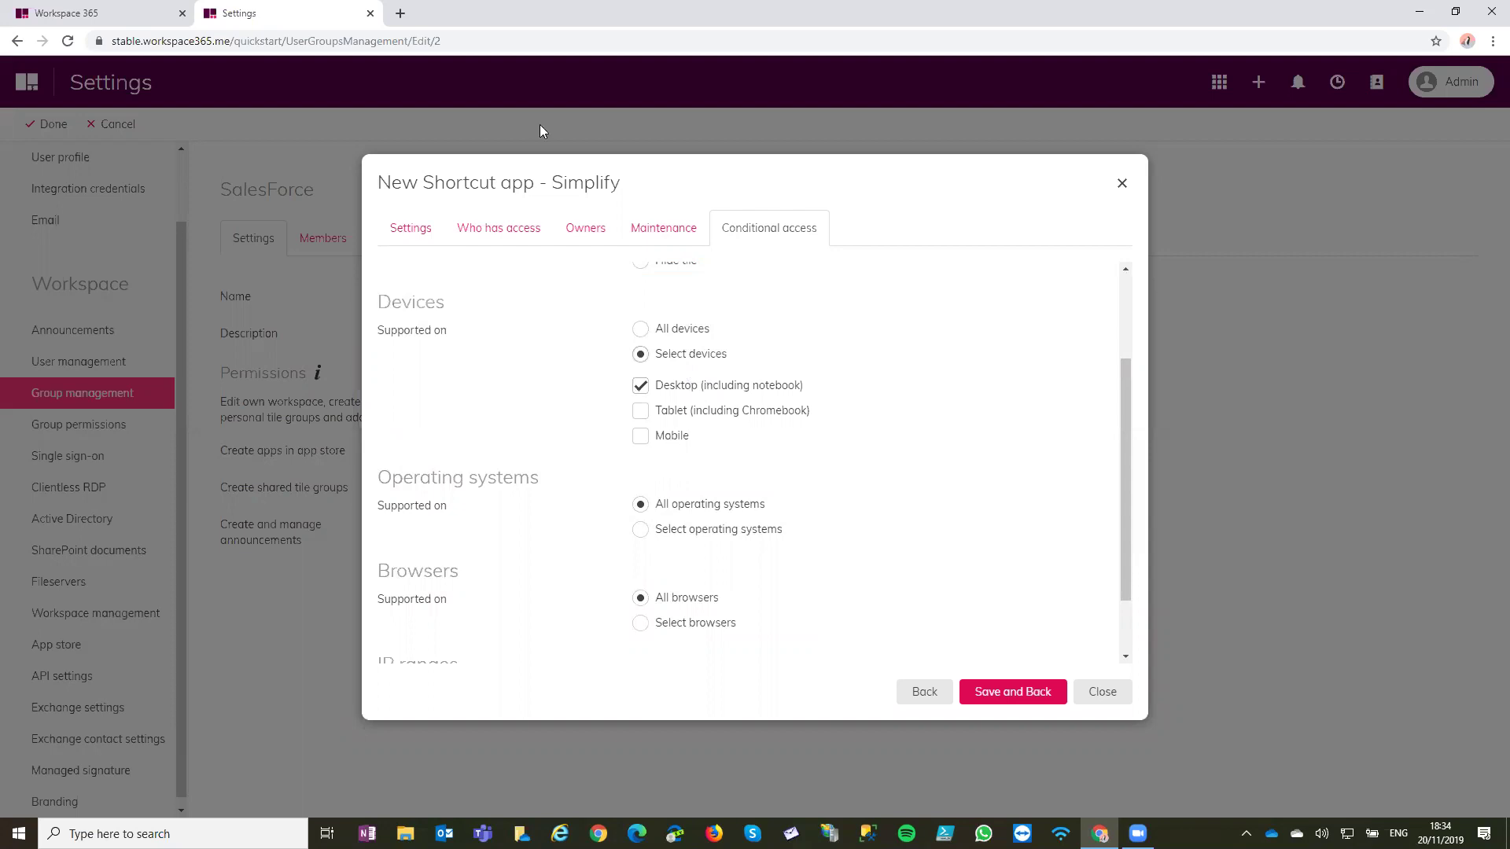
click(718, 528)
scroll(718, 519, down, 2)
click(683, 456)
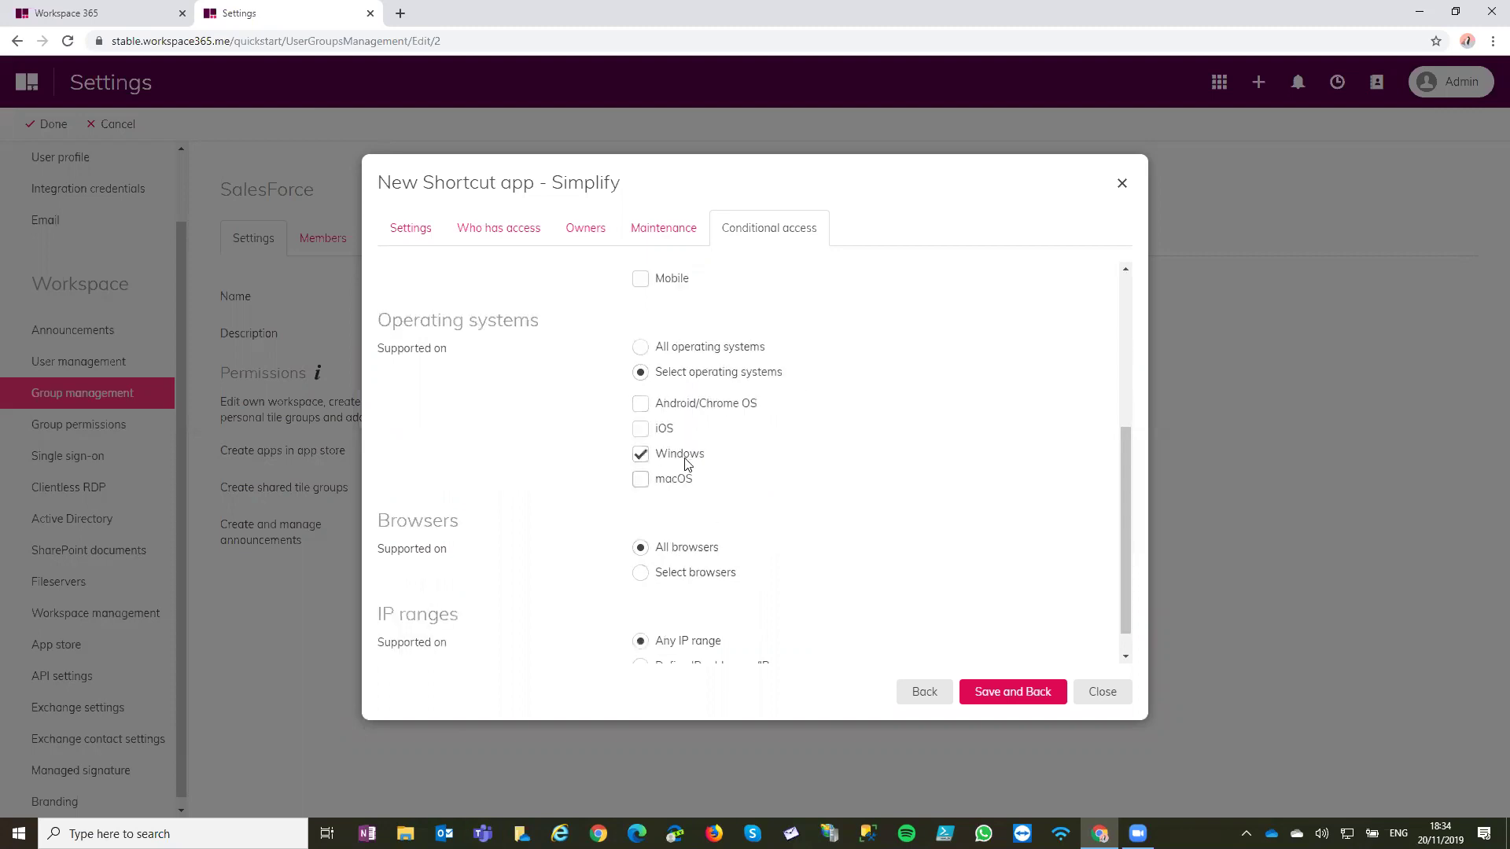
click(719, 577)
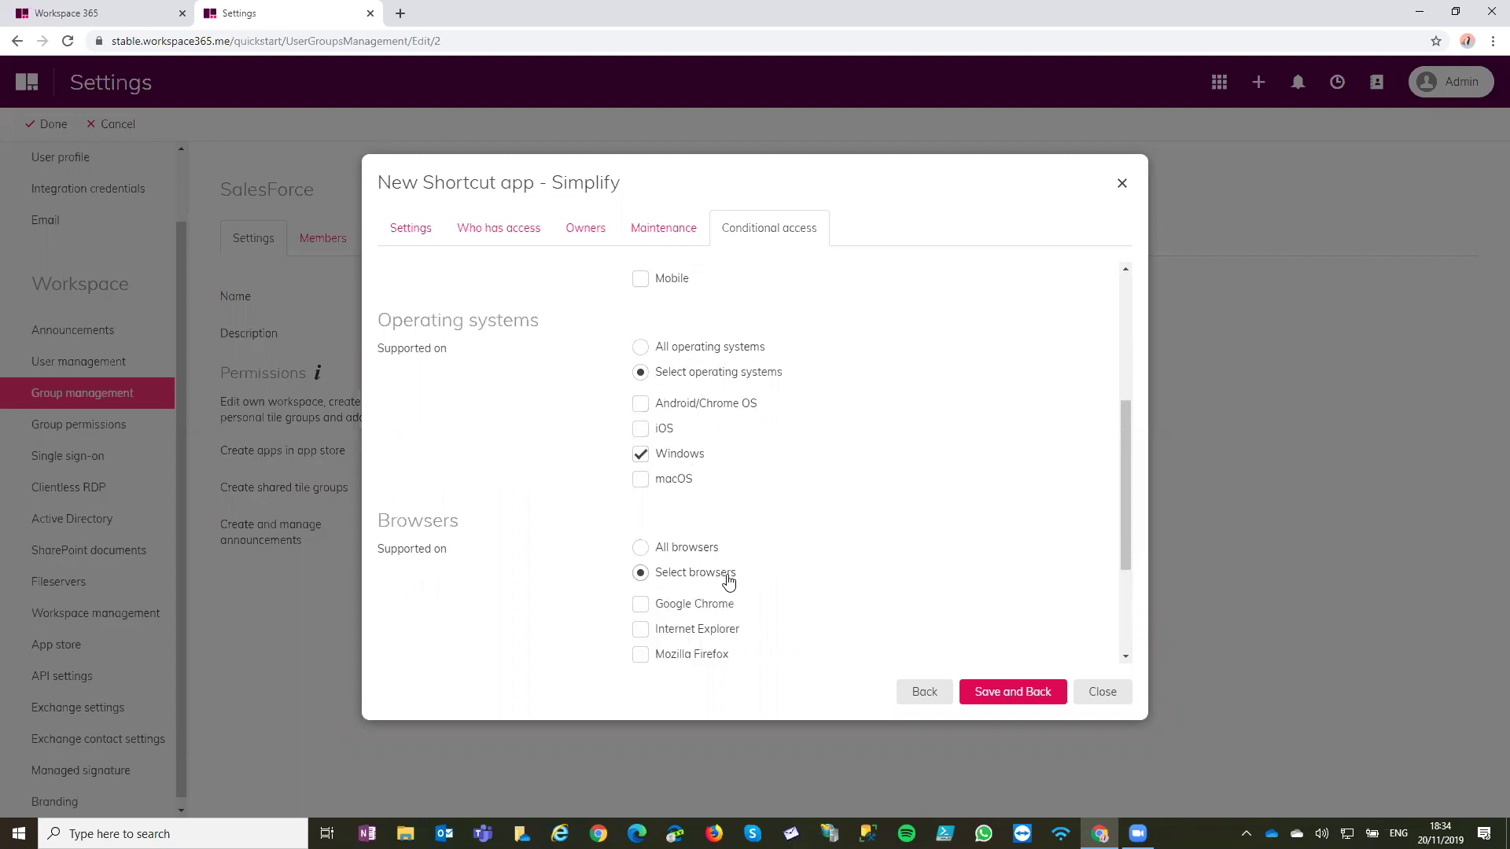
scroll(728, 580, down, 2)
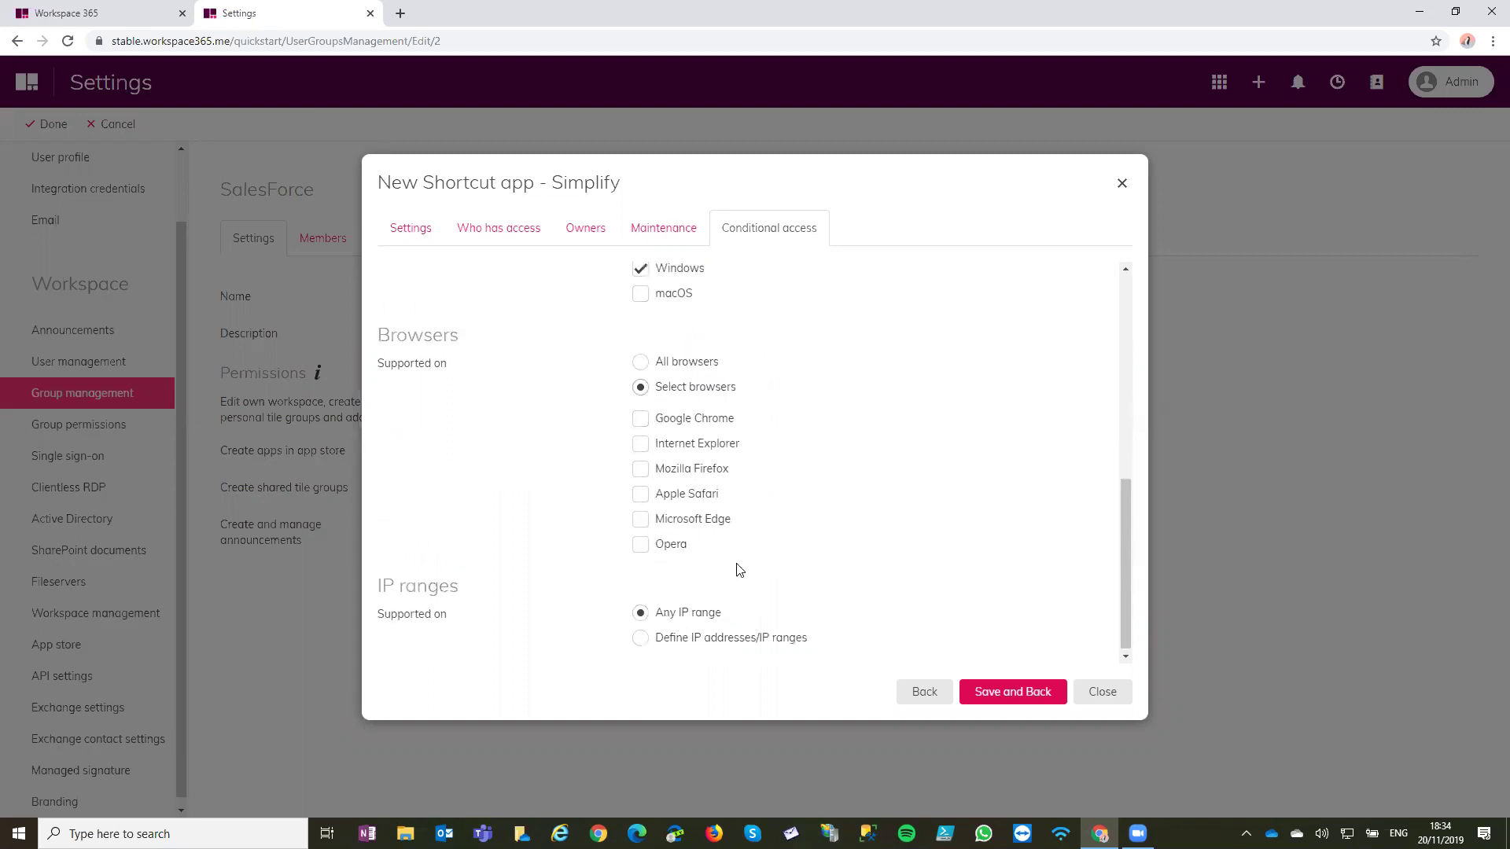
click(709, 452)
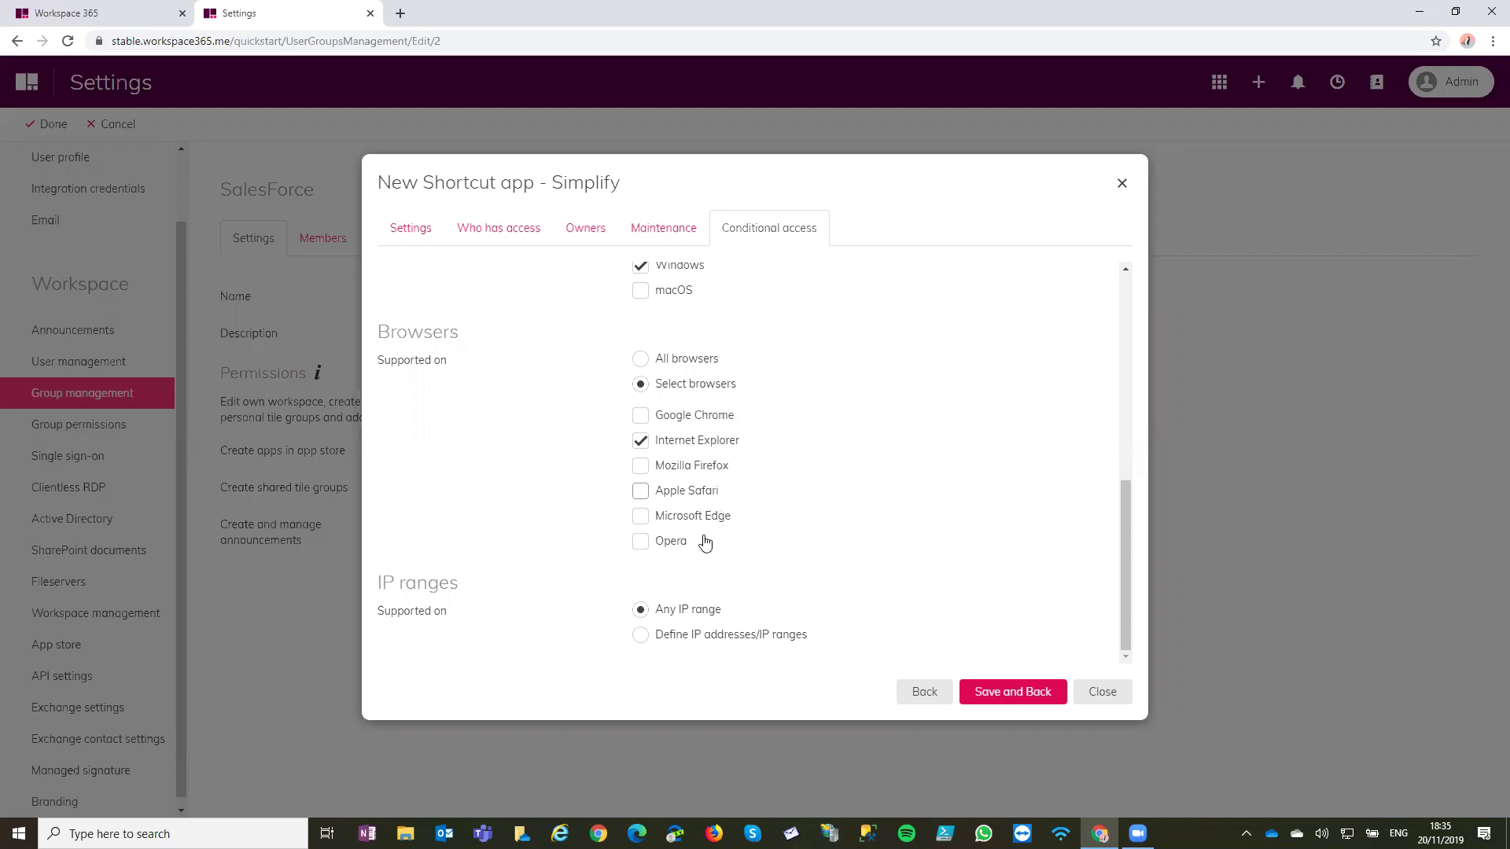
Reset to Any IP range, All browsers, All operating systems and All devices
click(690, 634)
scroll(900, 569, down, 2)
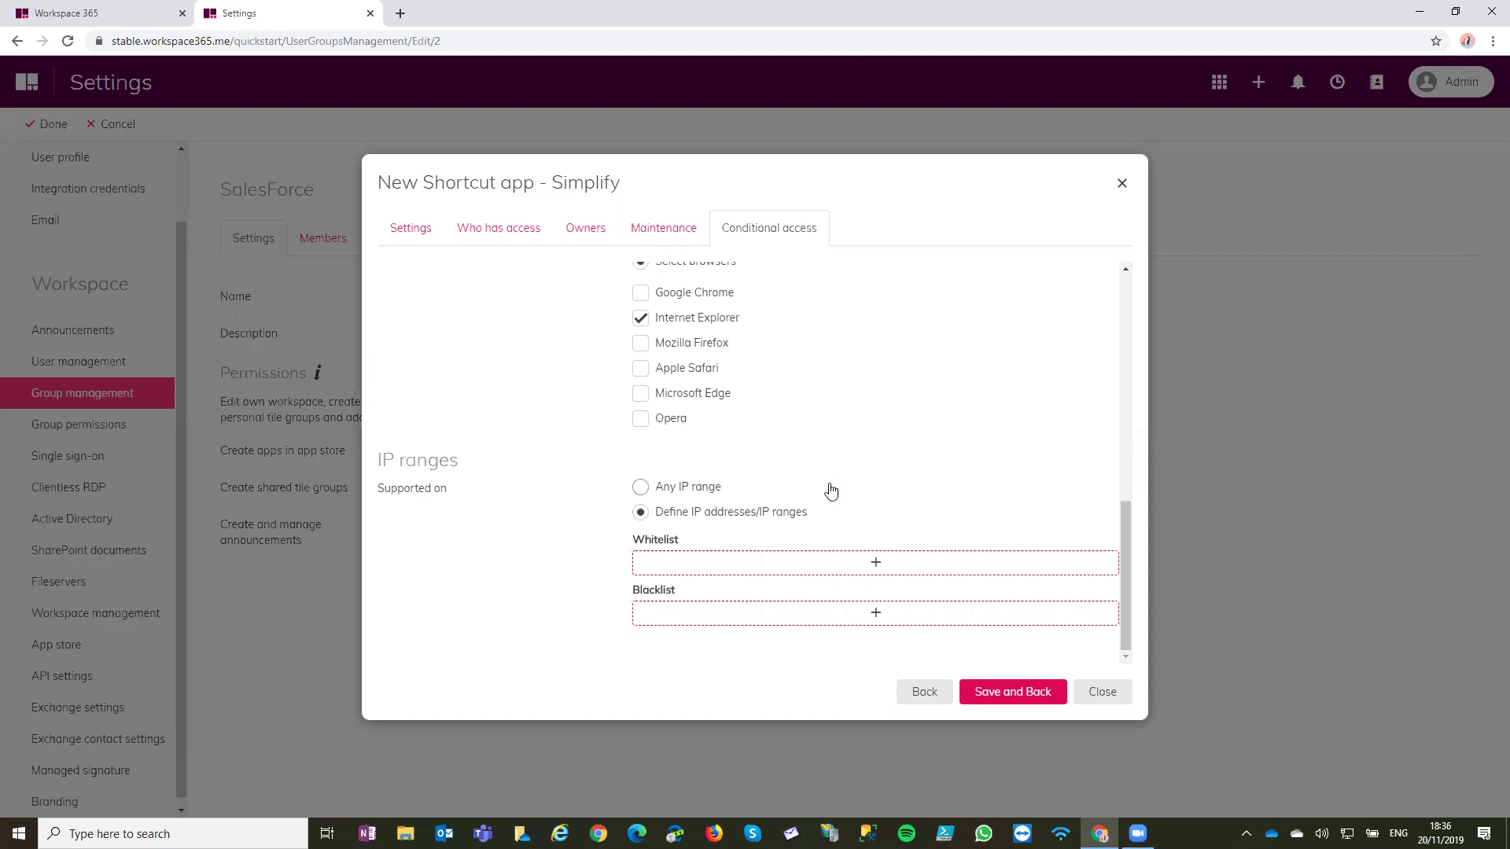
click(683, 486)
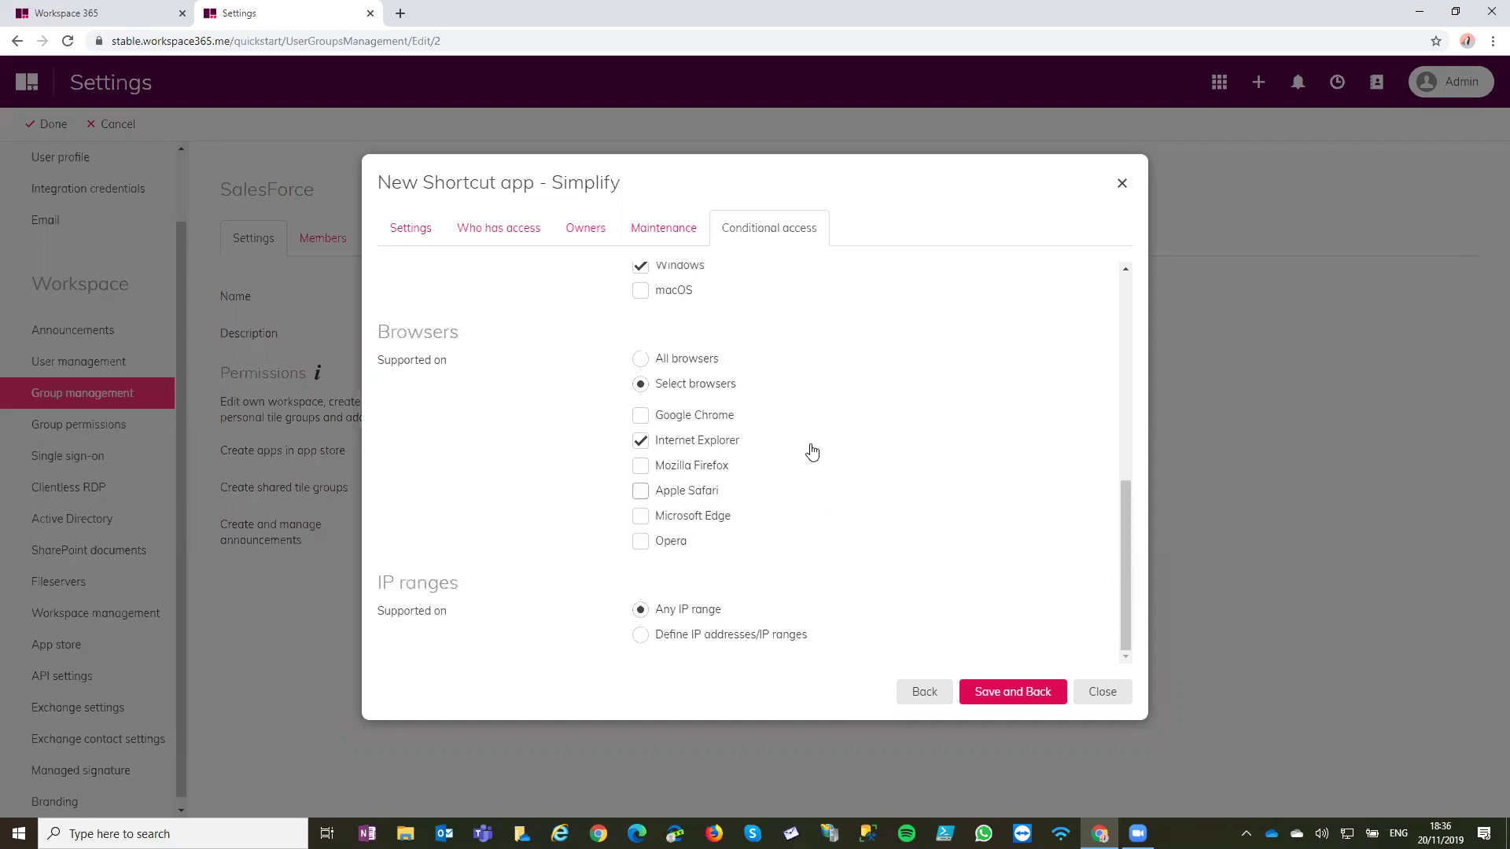
click(706, 362)
click(702, 318)
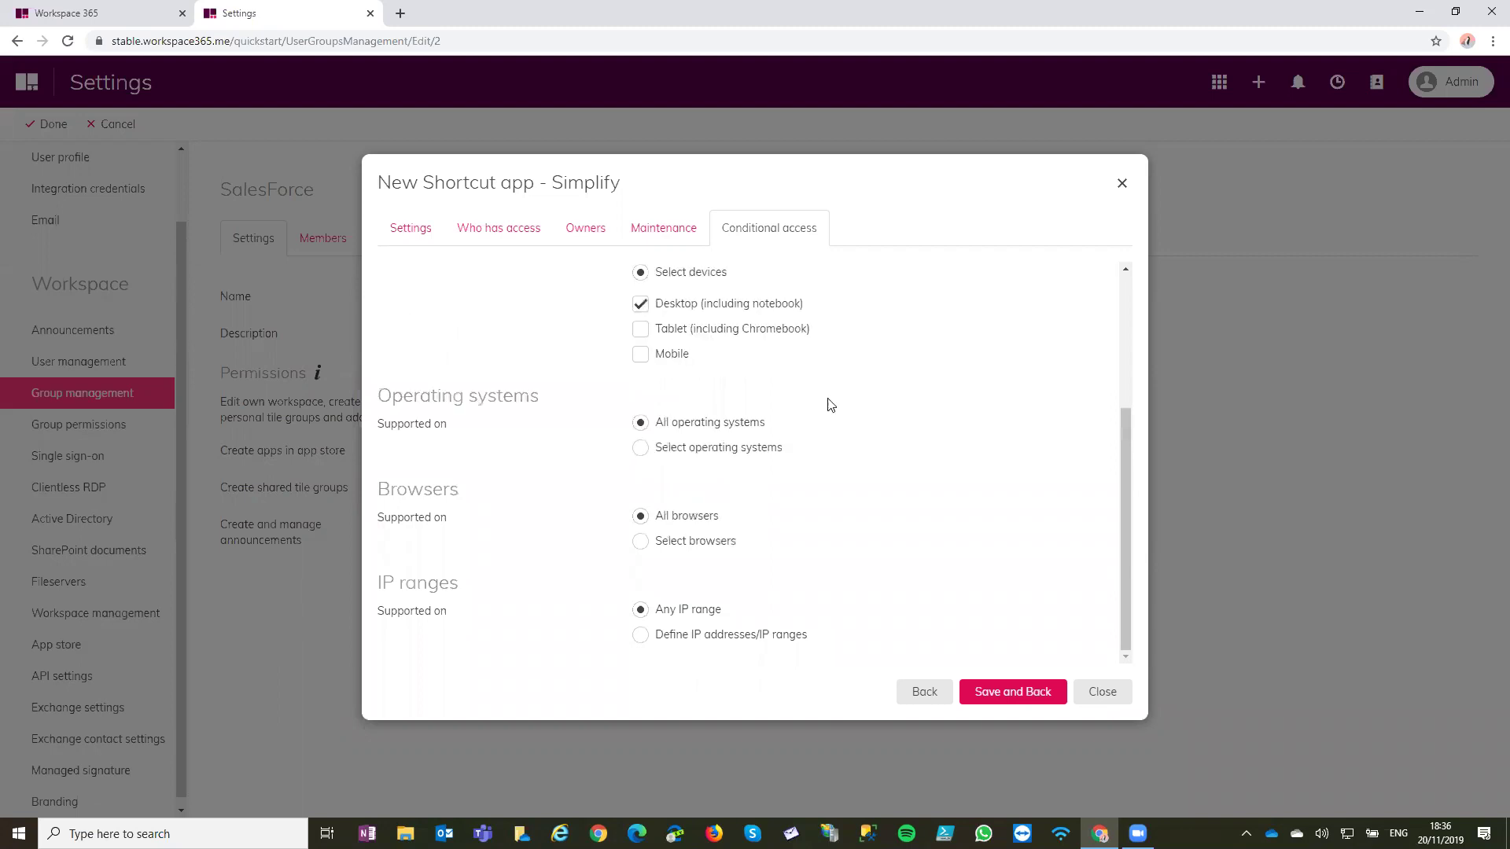
scroll(739, 472, up, 3)
click(700, 470)
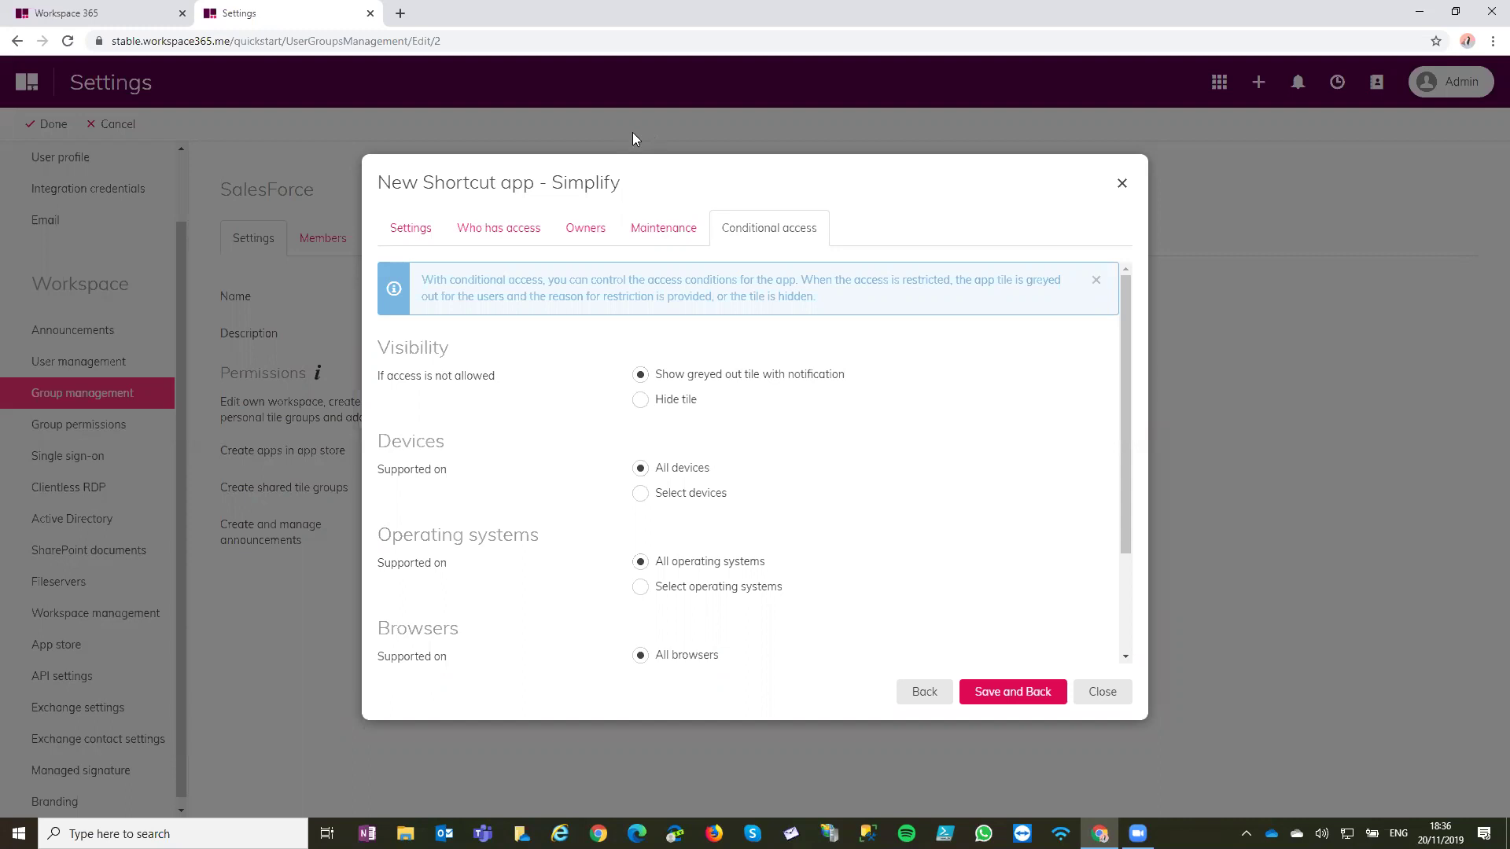
click(410, 228)
Save the new SalesForce shortcut app and close the App store
click(1013, 692)
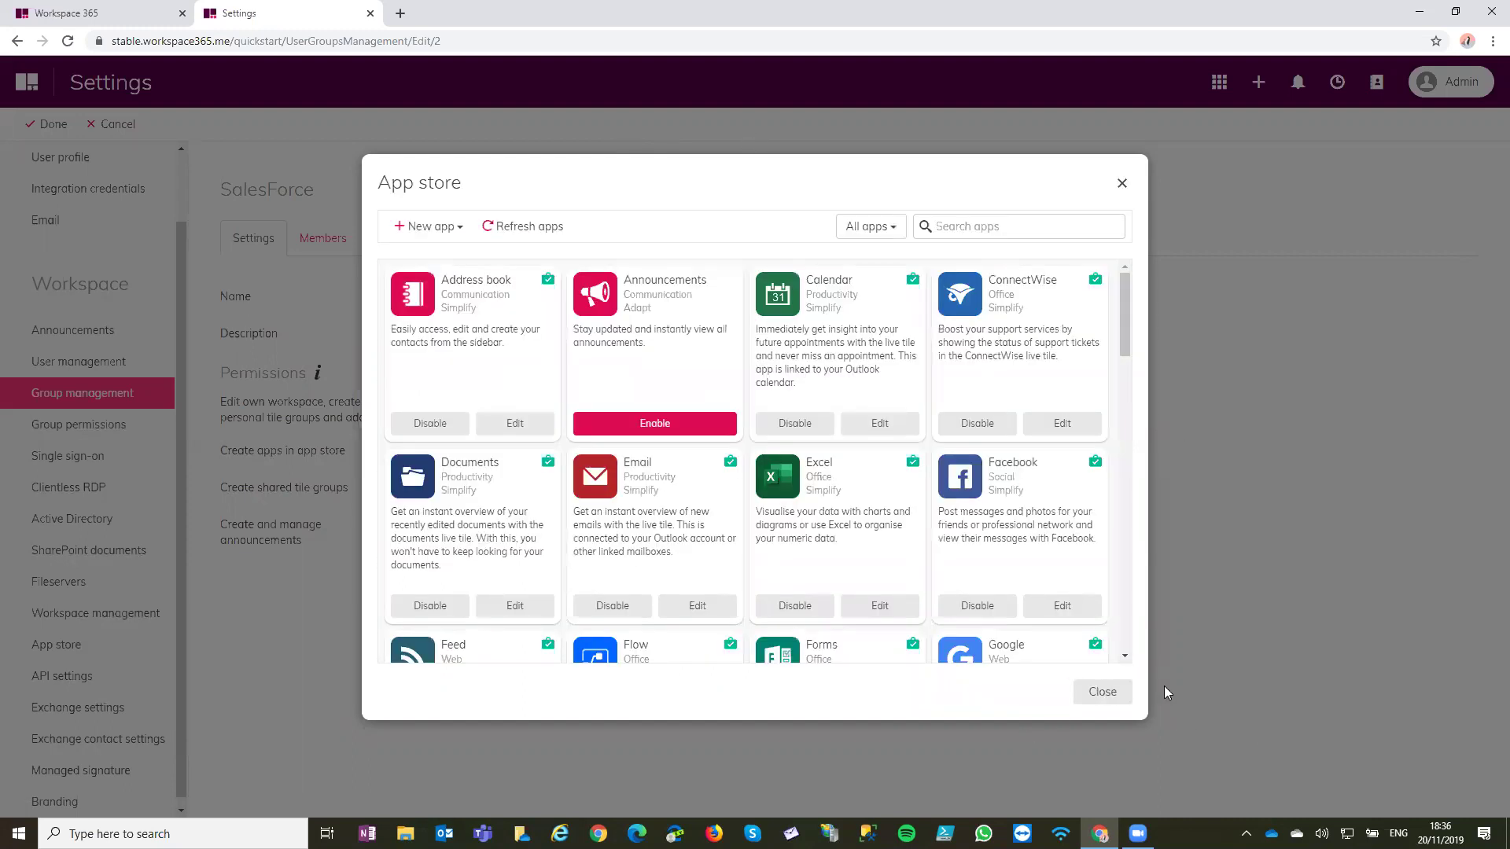
click(1102, 692)
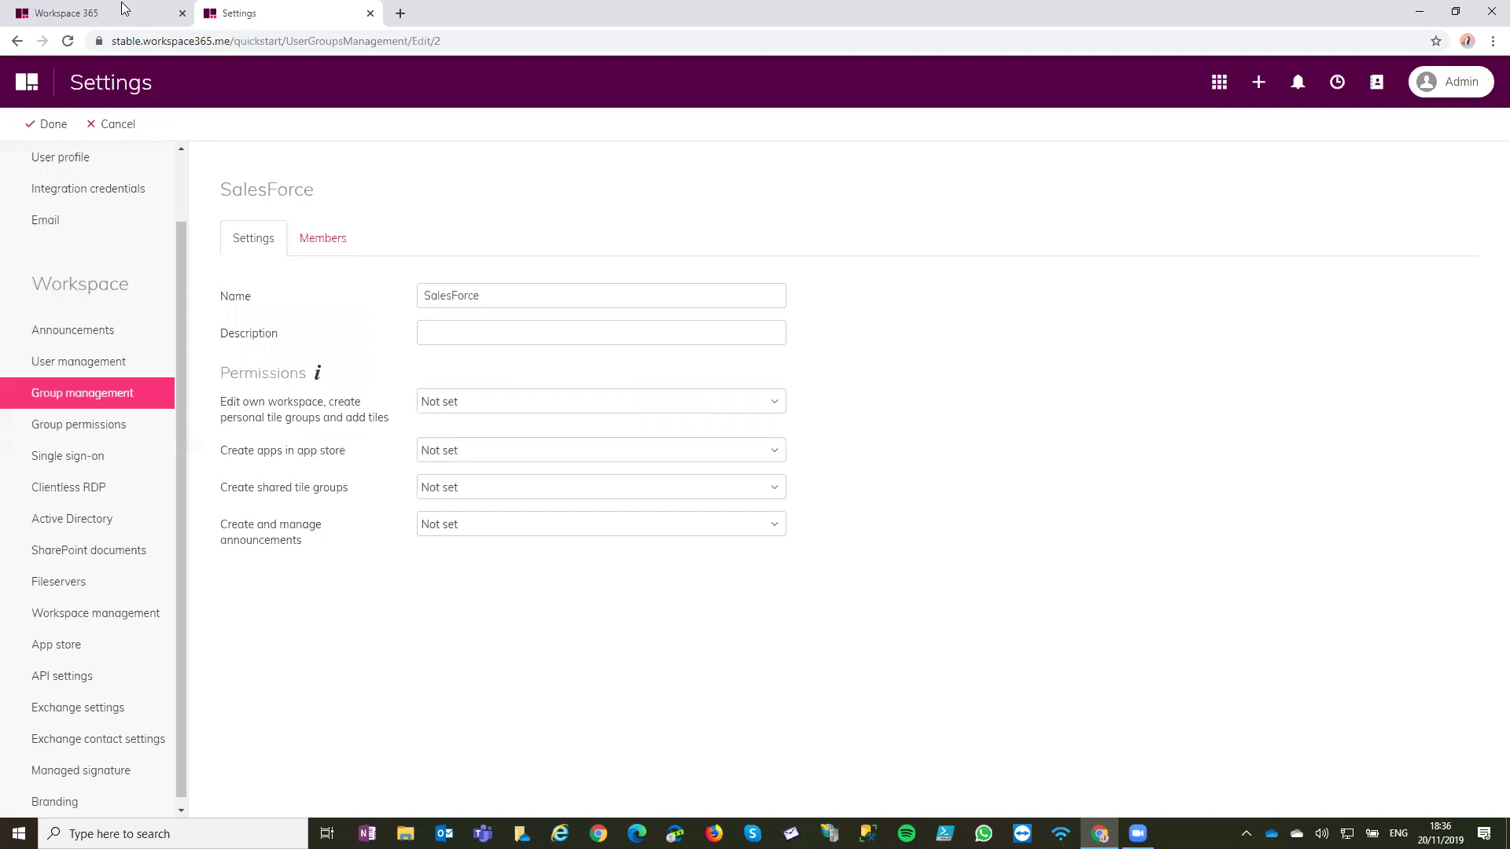
click(124, 8)
Add the SalesForce tile to the workspace from the Add tiles panel
click(438, 85)
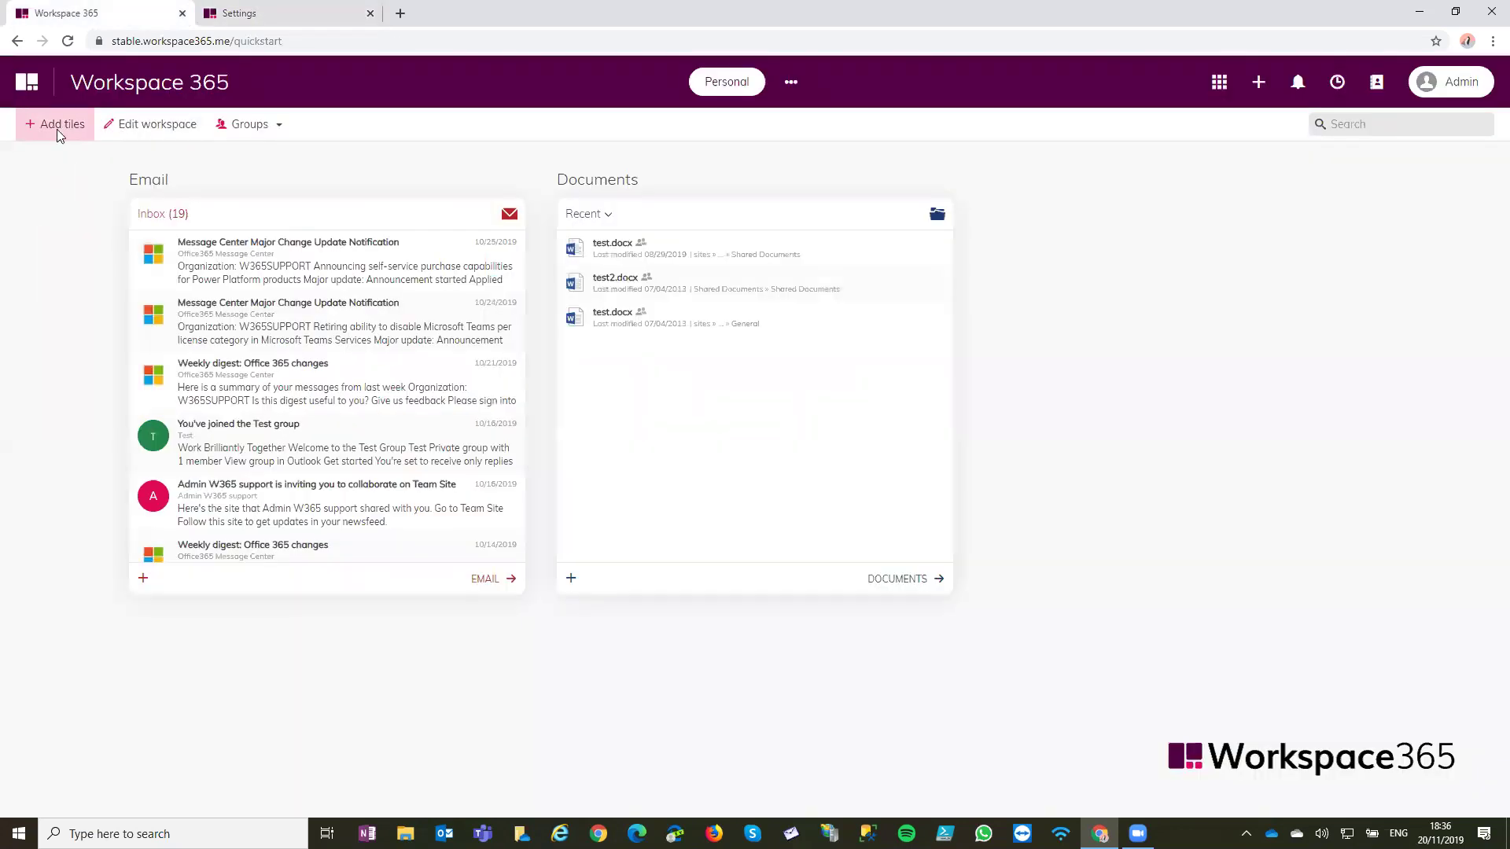
click(56, 129)
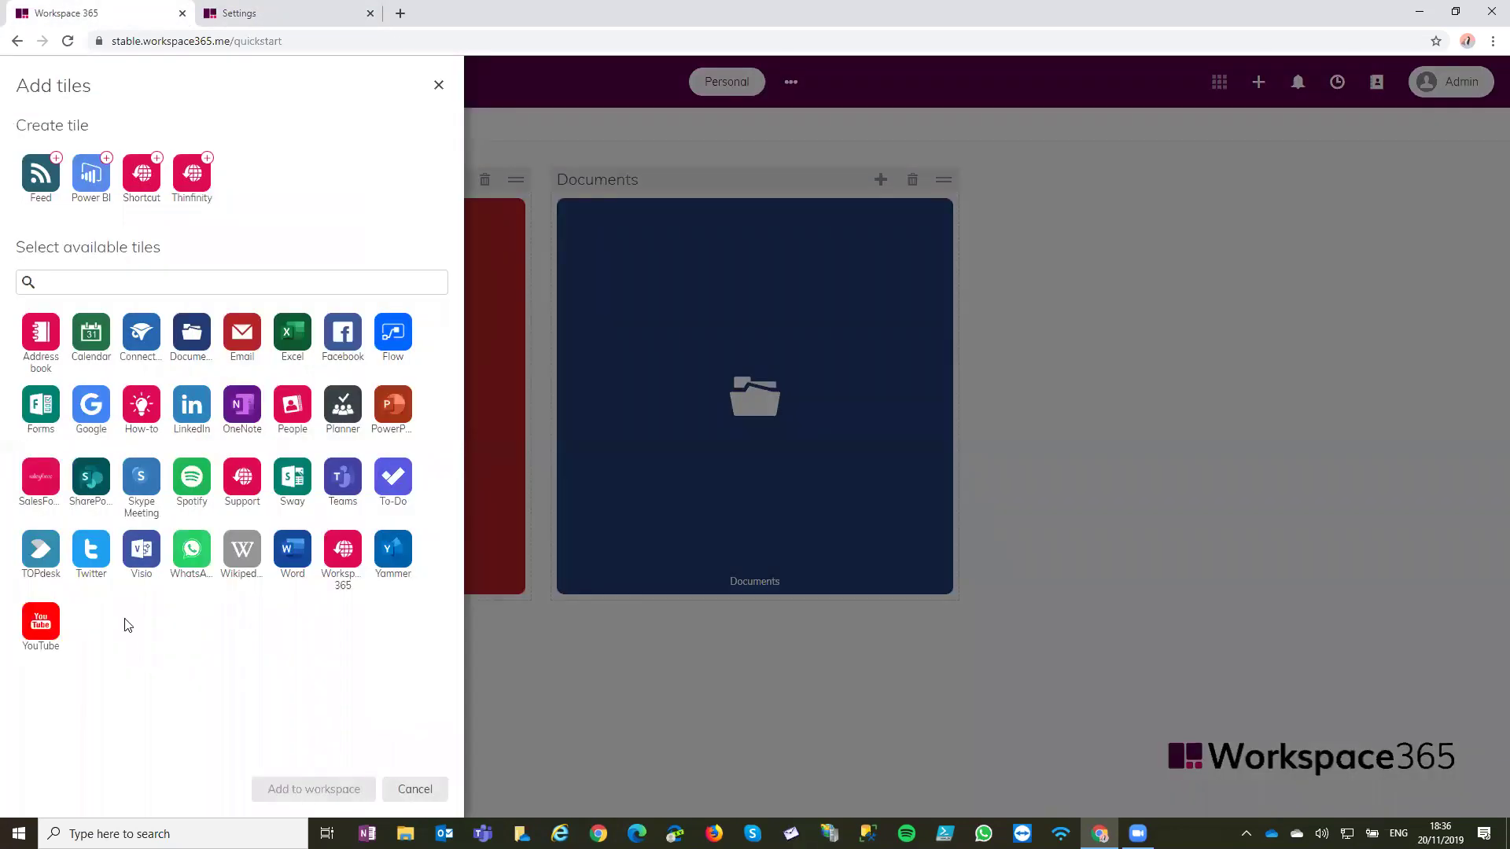
click(41, 486)
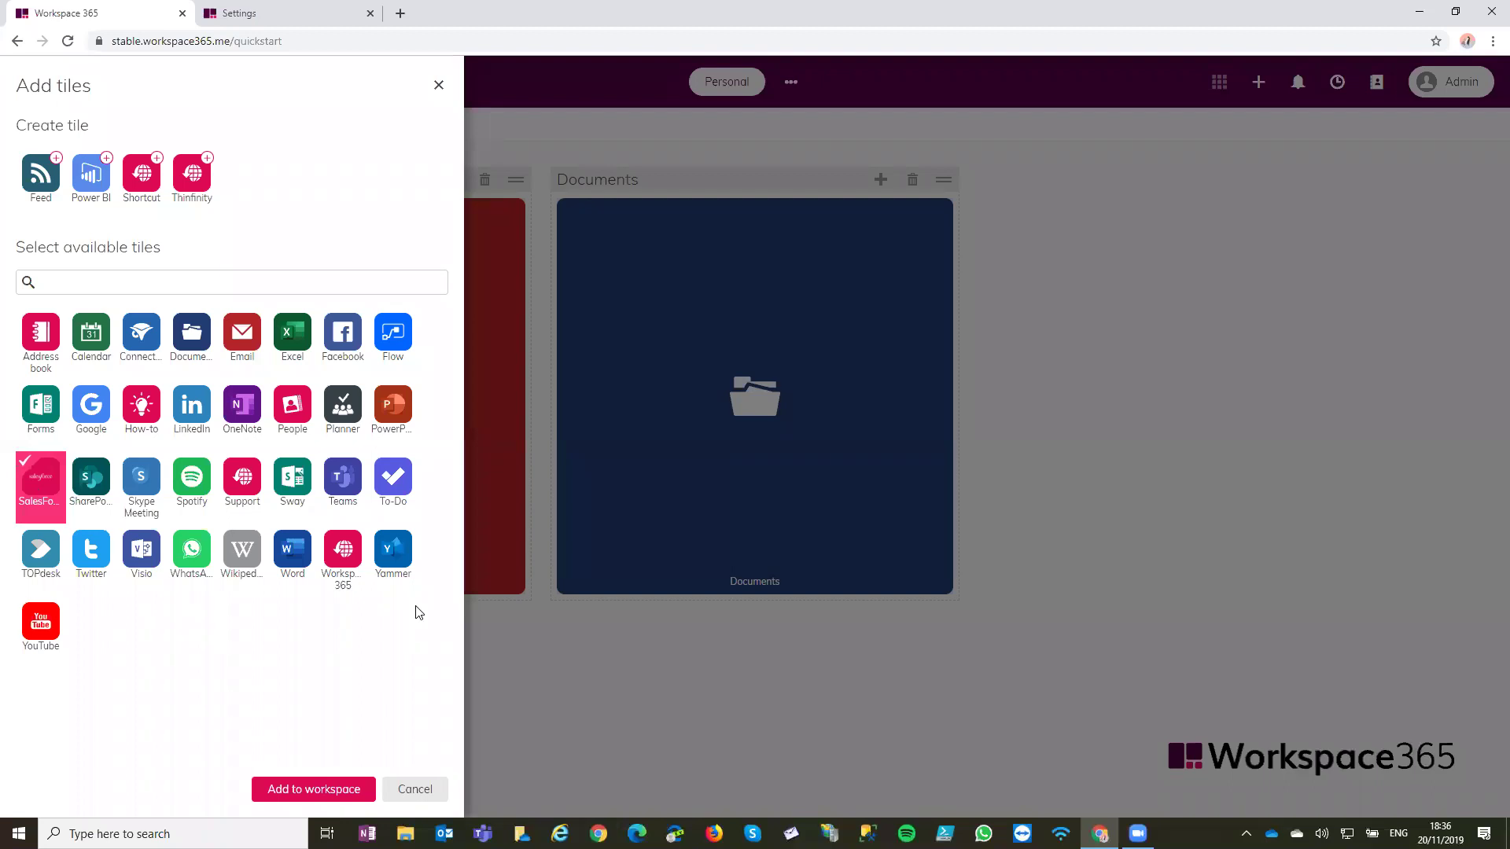
click(343, 790)
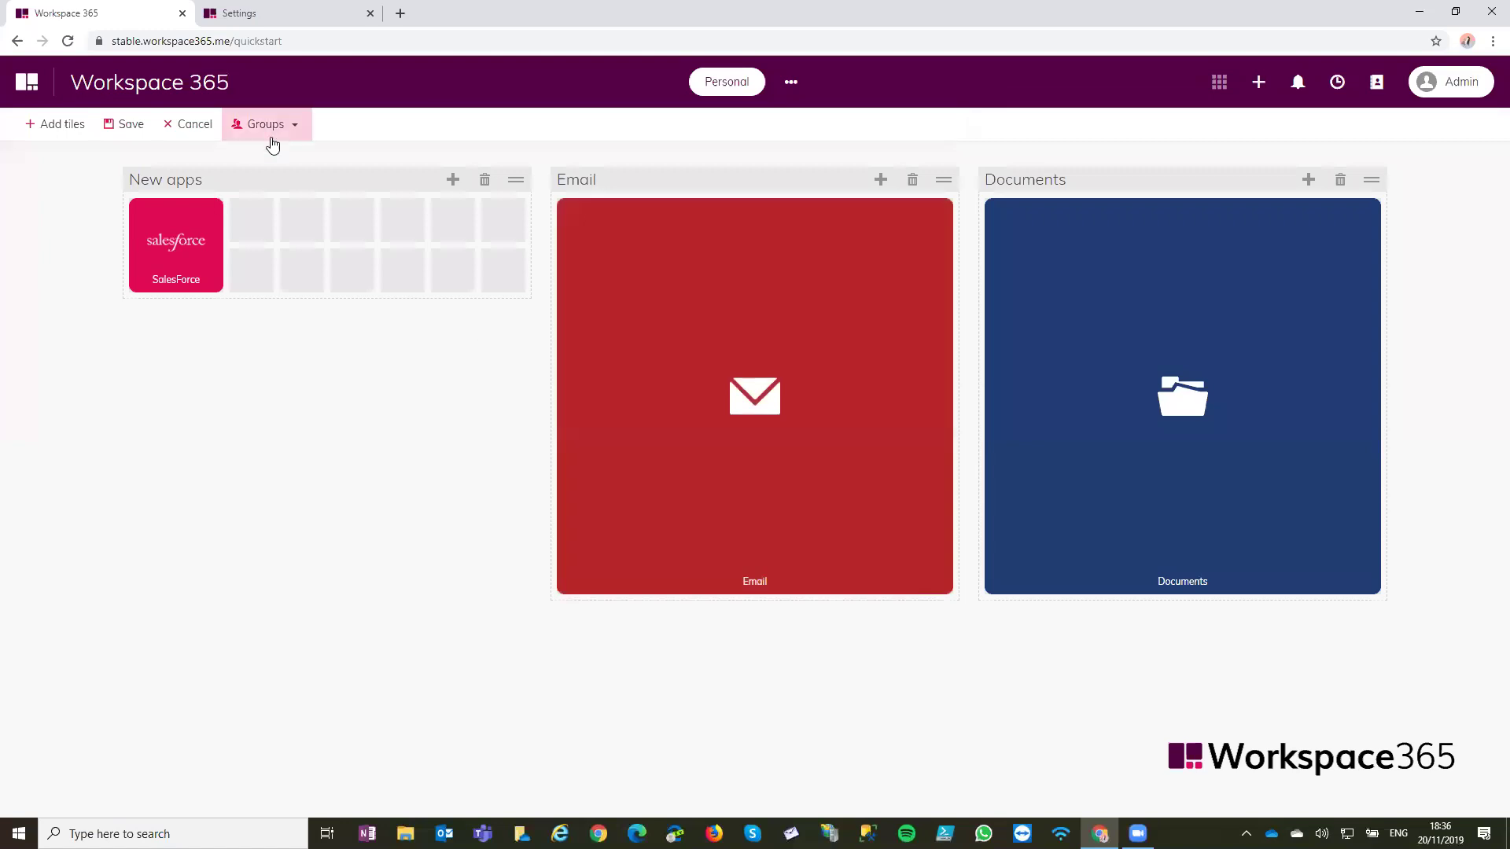
Create a new shared group, move the SalesForce tile into it and delete New apps
click(268, 128)
click(299, 185)
drag(573, 219, 158, 236)
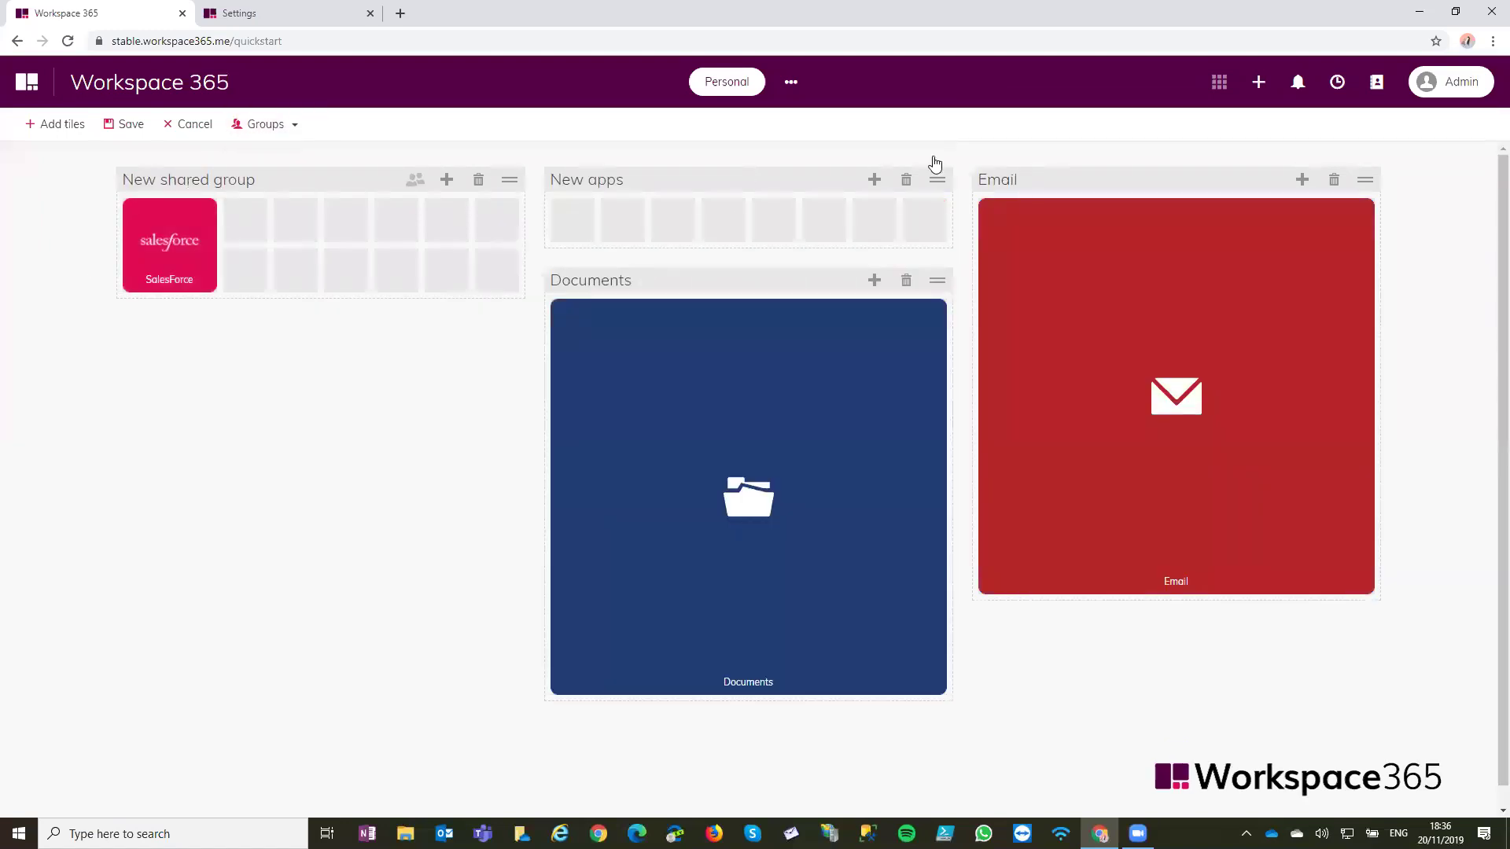
click(909, 181)
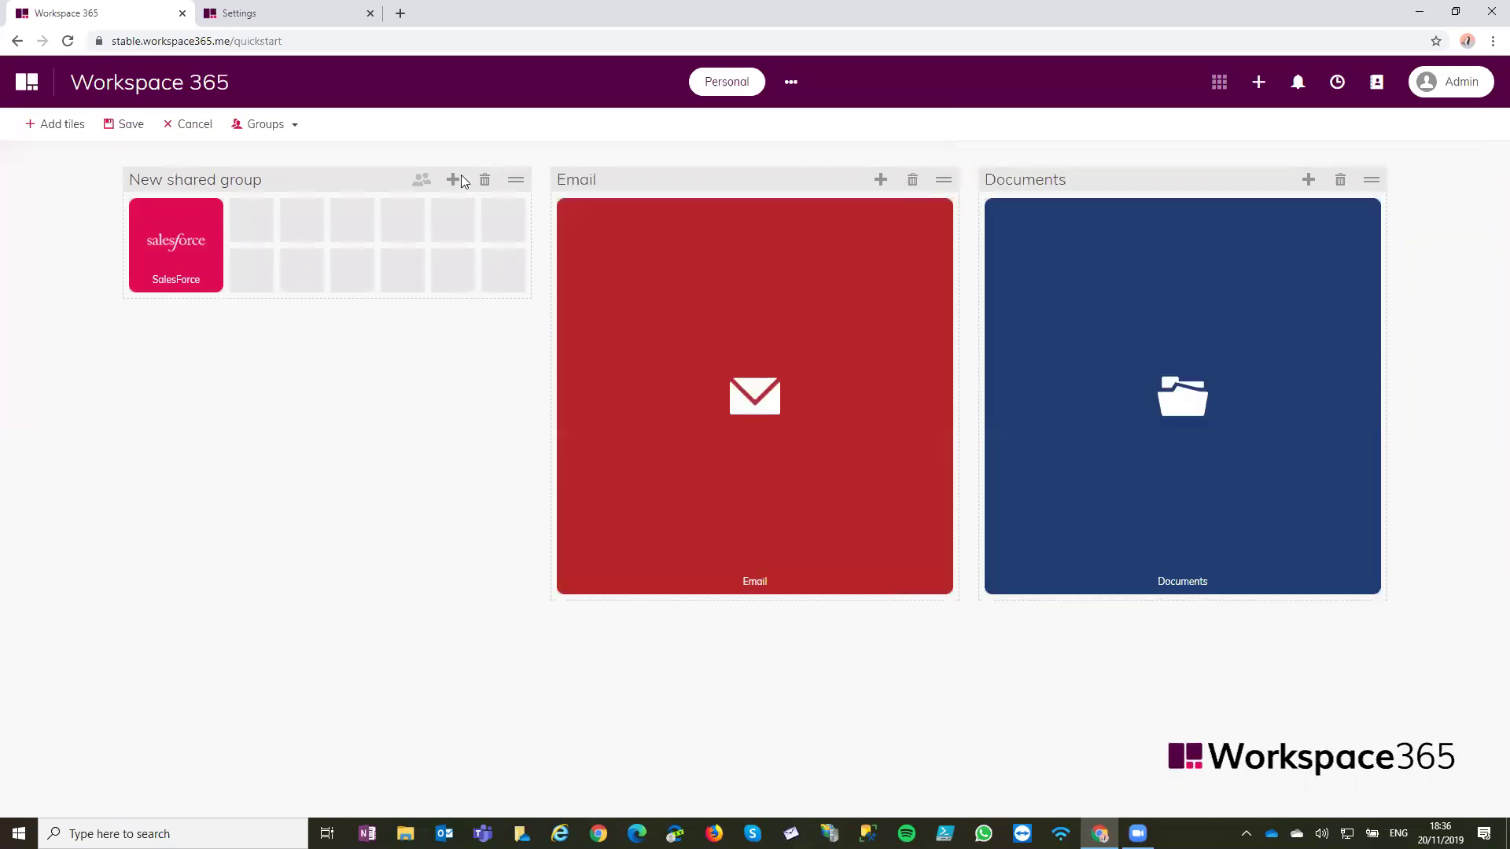
Rename the shared group to 'Finance' and save the dashboard layout
click(292, 126)
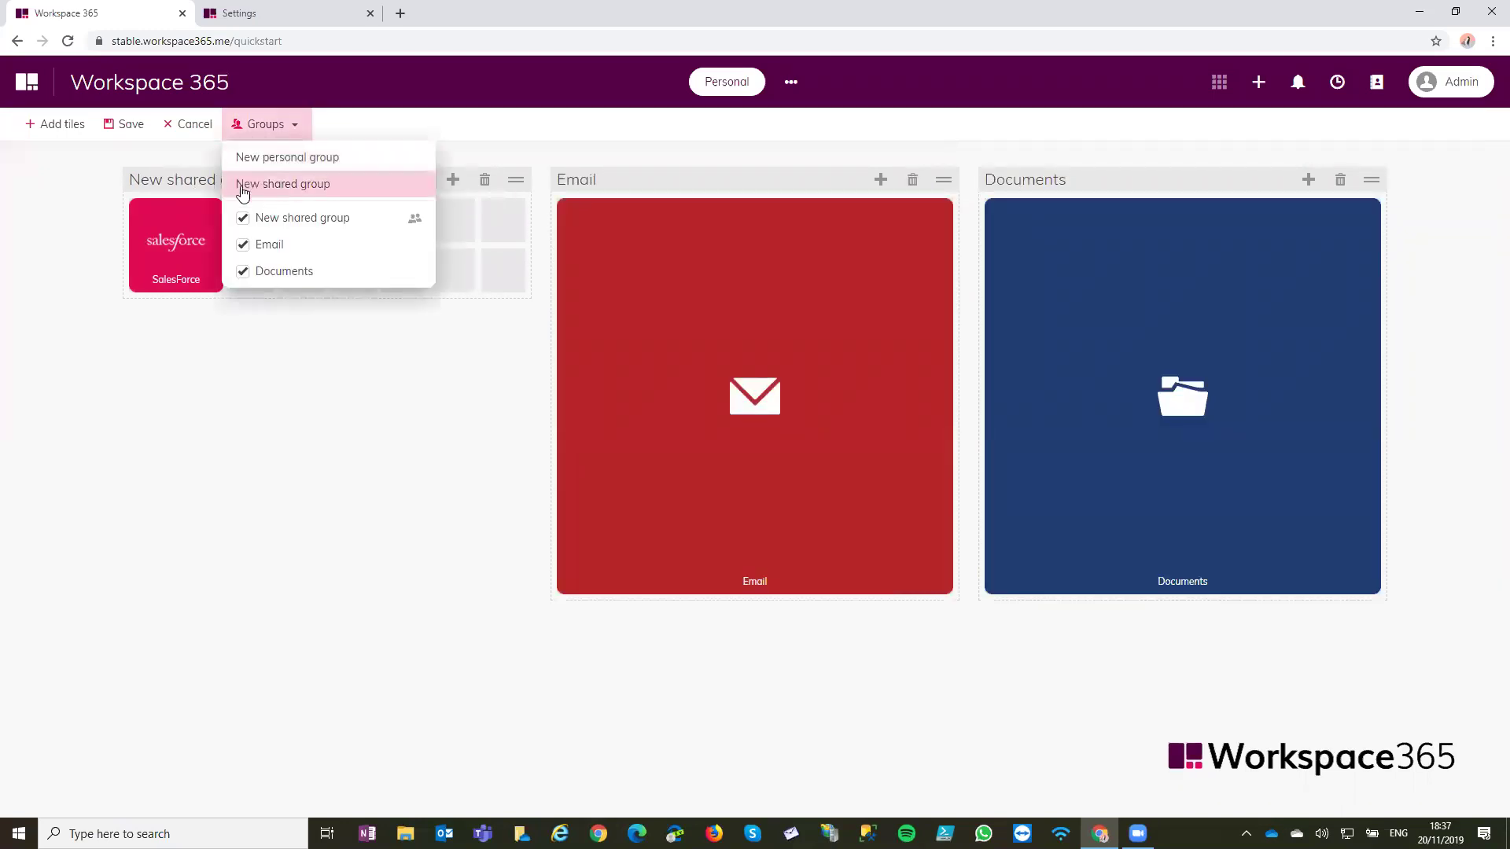
click(271, 214)
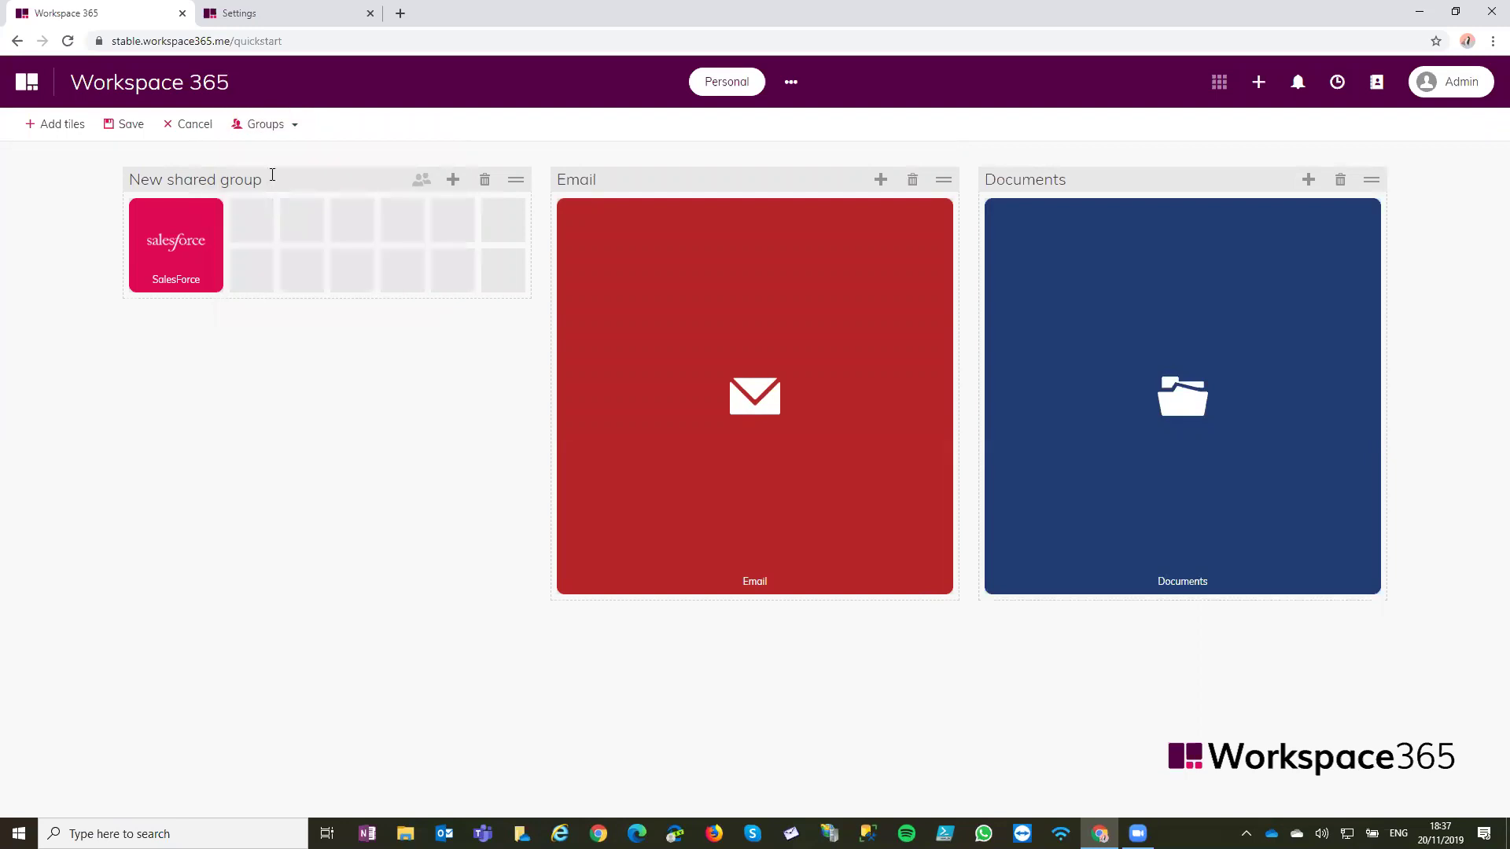
click(272, 175)
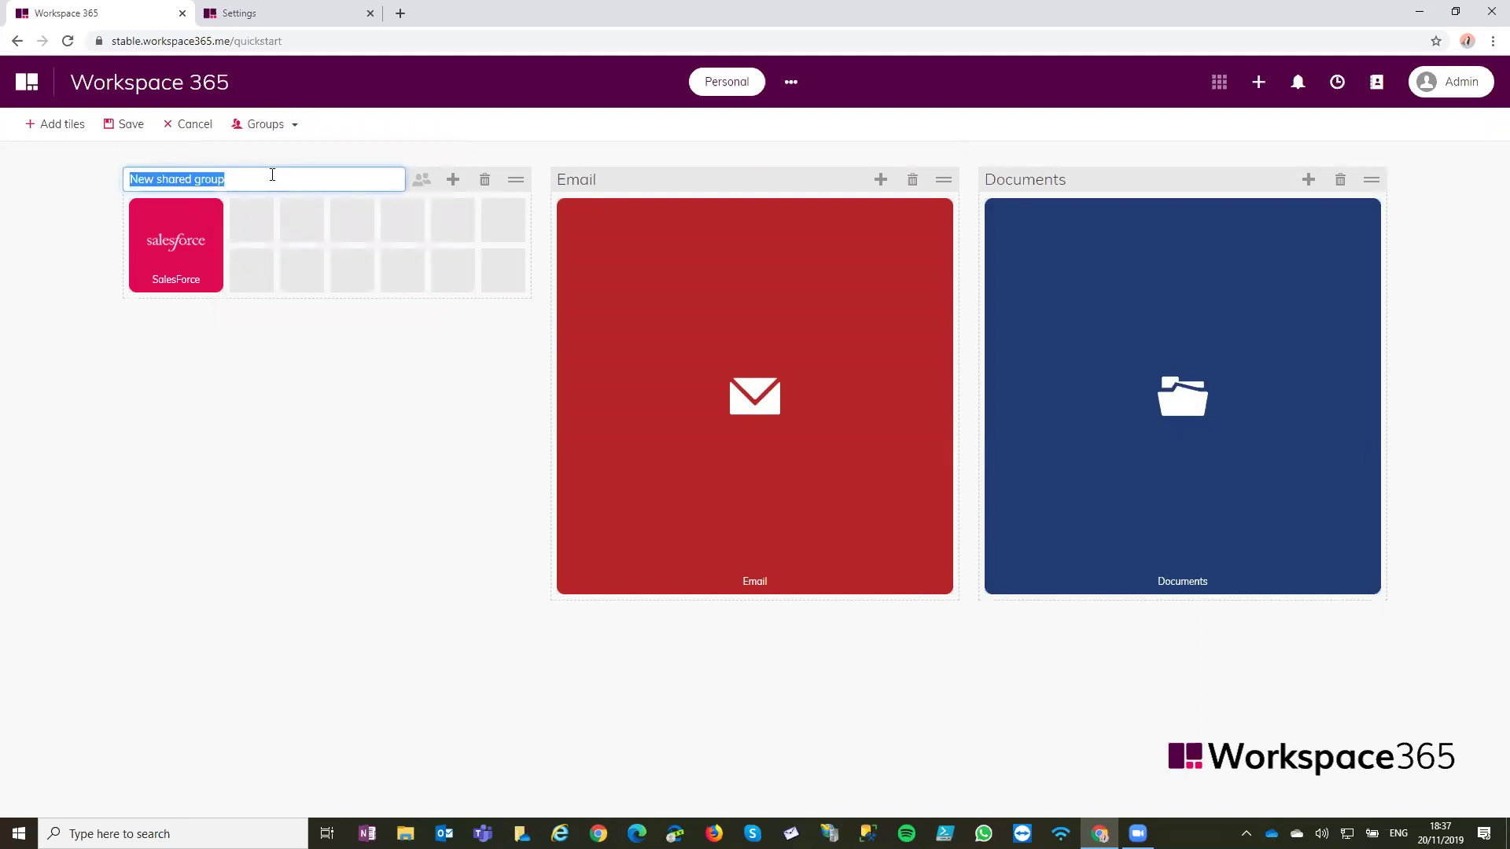
text(Finance)
key(Return)
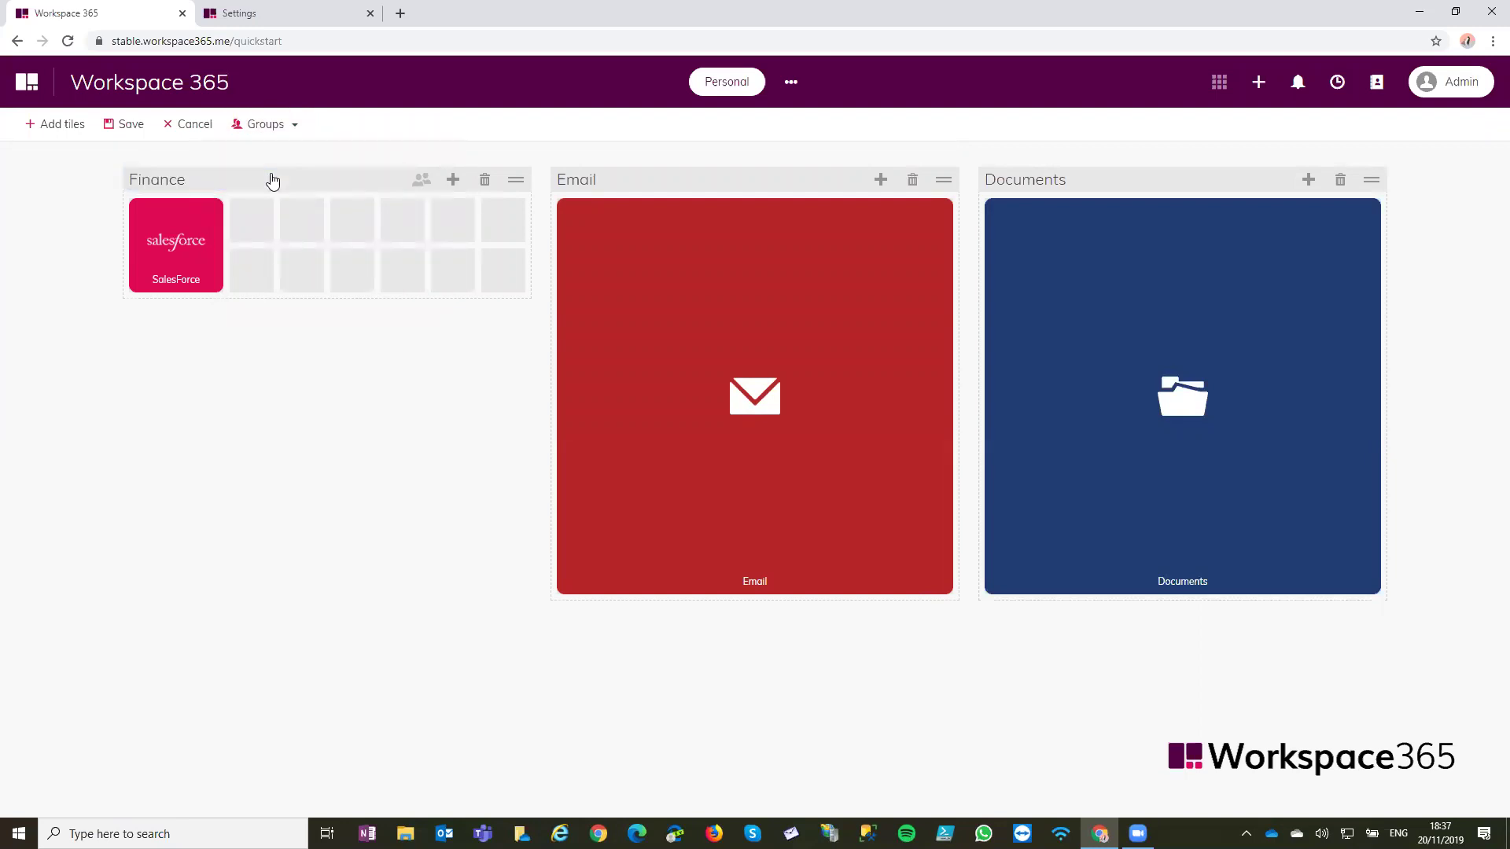
click(124, 124)
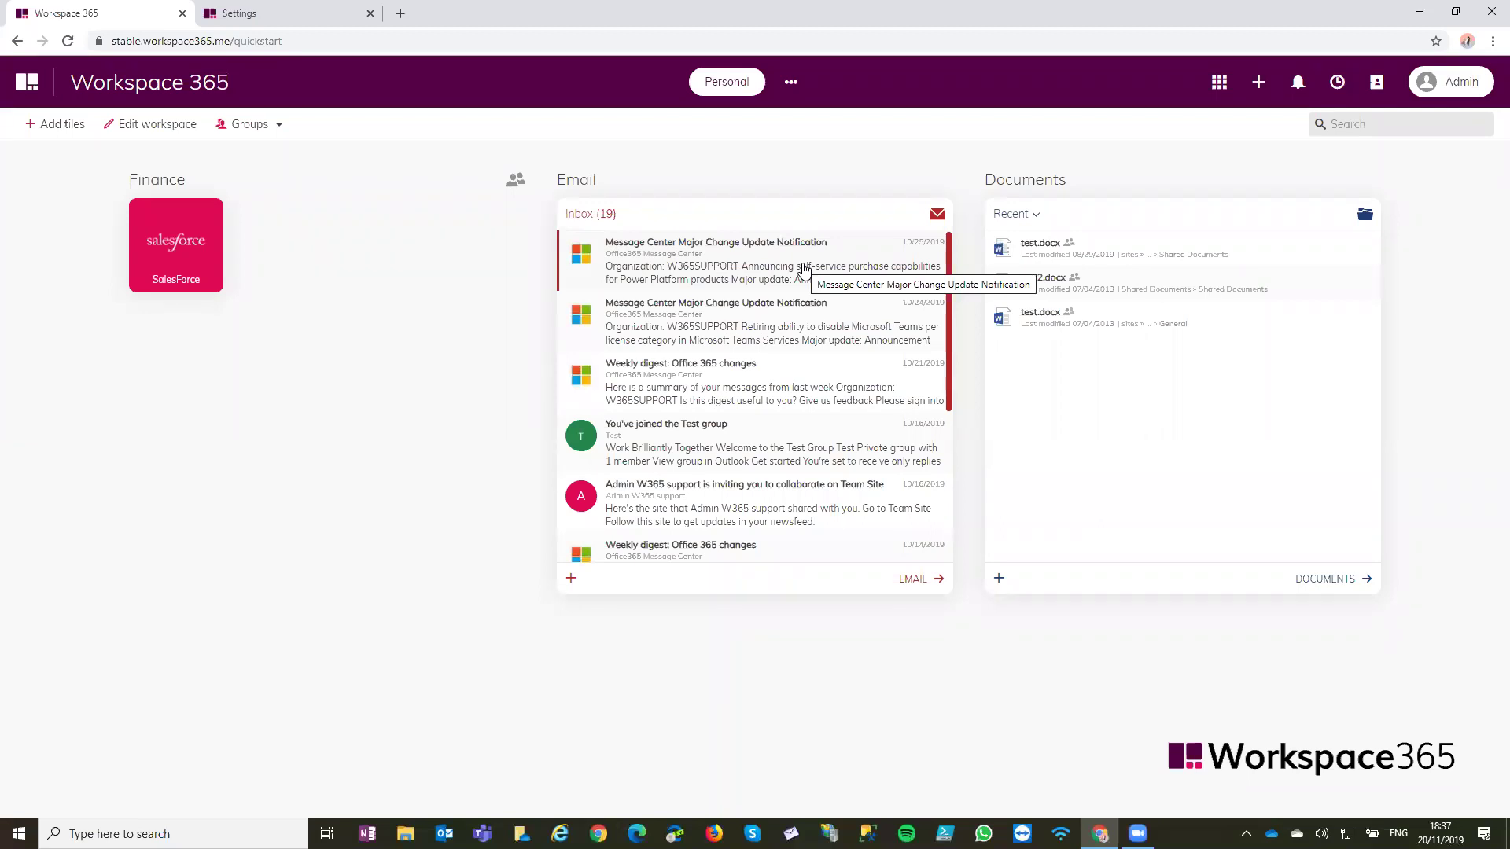
Stop editing the workspace after briefly opening the Email tile and group options
right_click(804, 270)
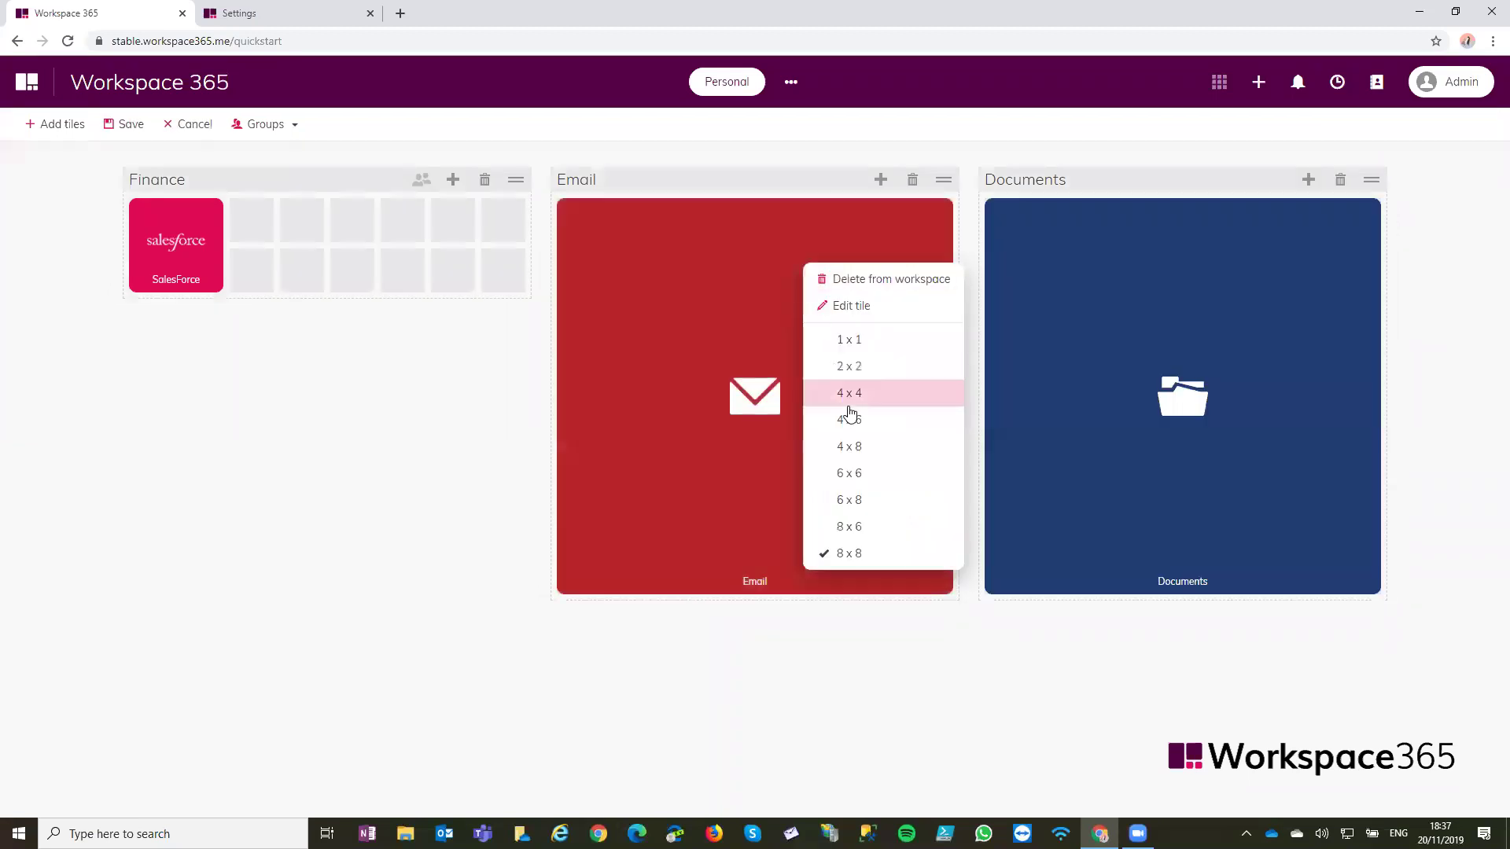
click(408, 485)
click(126, 125)
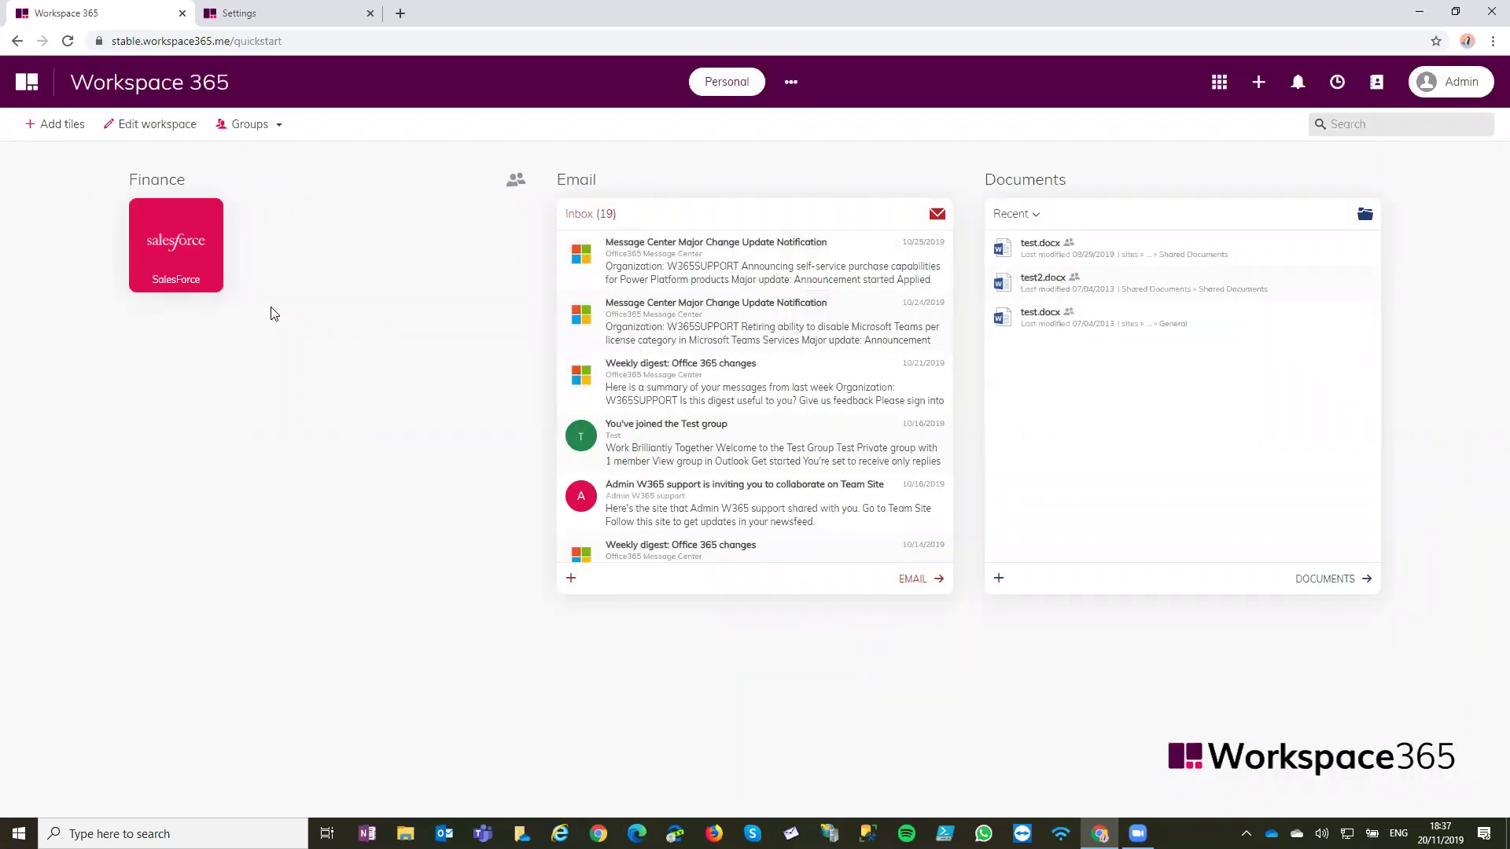
click(272, 121)
click(272, 122)
Grant the Finance user group access to the shared Finance group and save
click(507, 187)
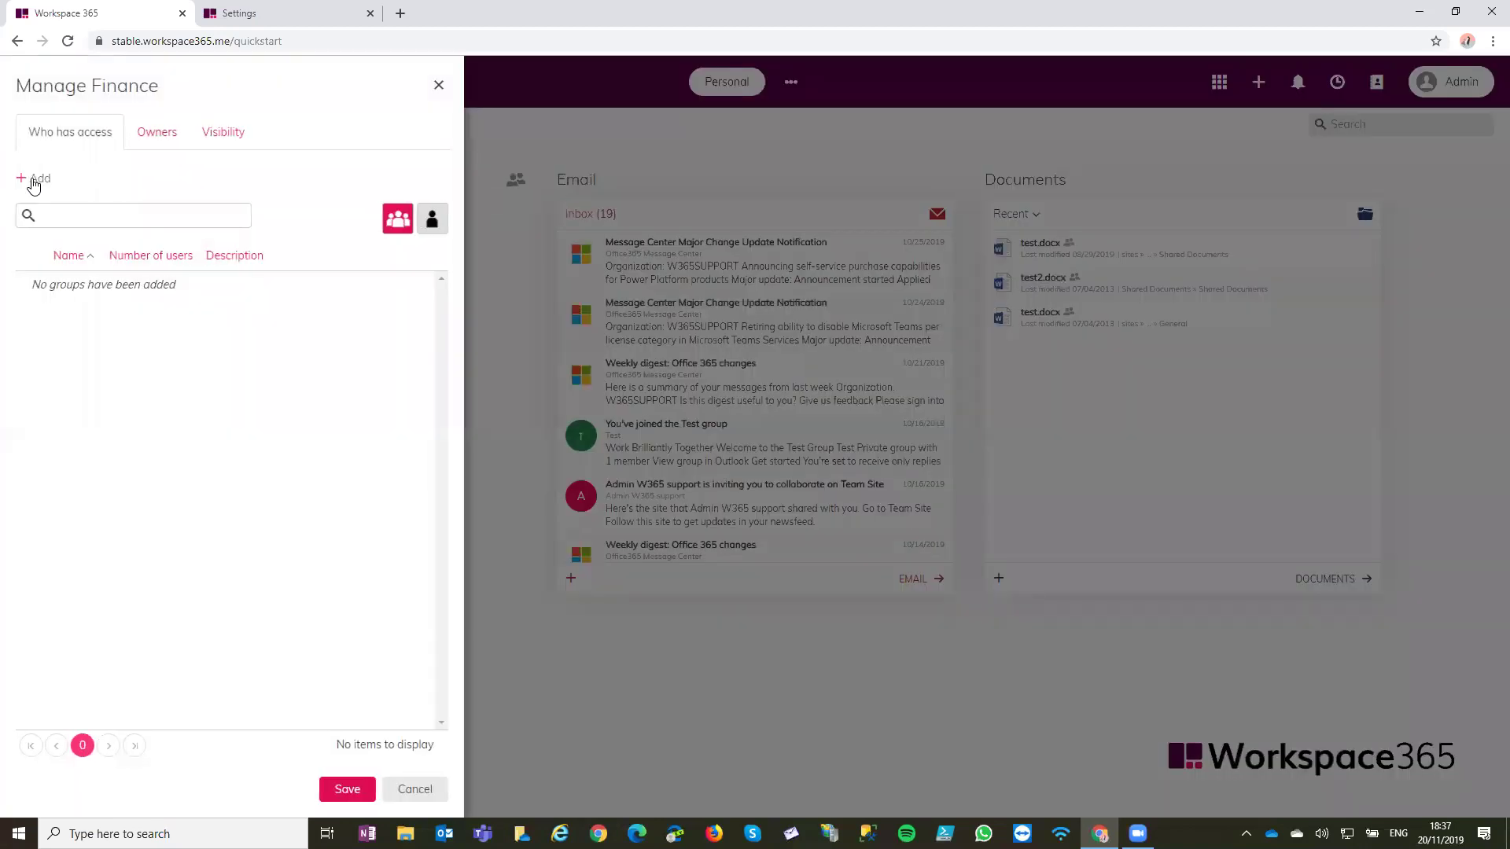
click(35, 180)
click(542, 343)
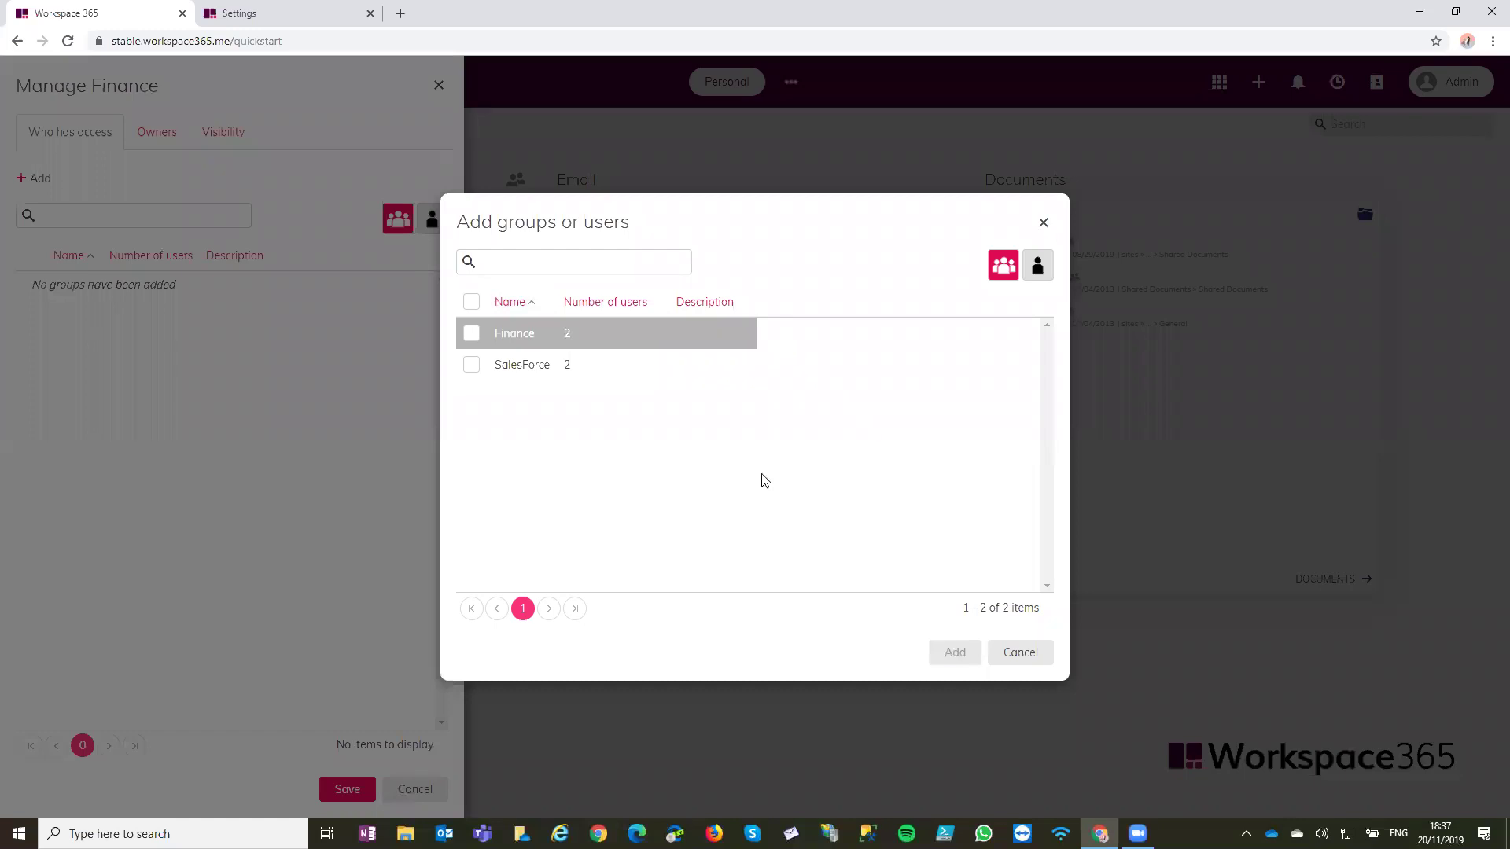
click(967, 652)
click(347, 789)
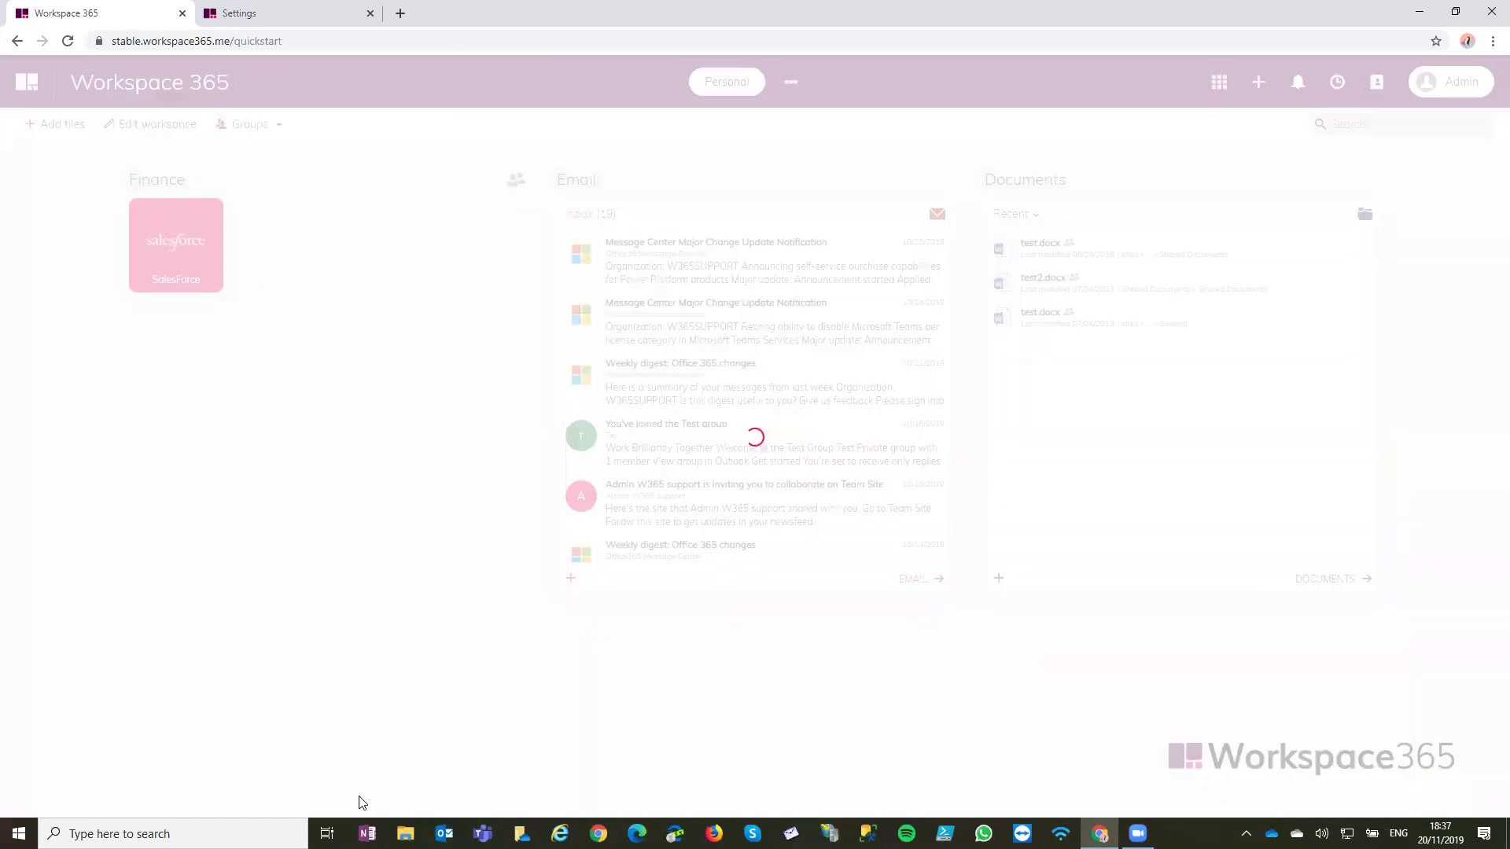
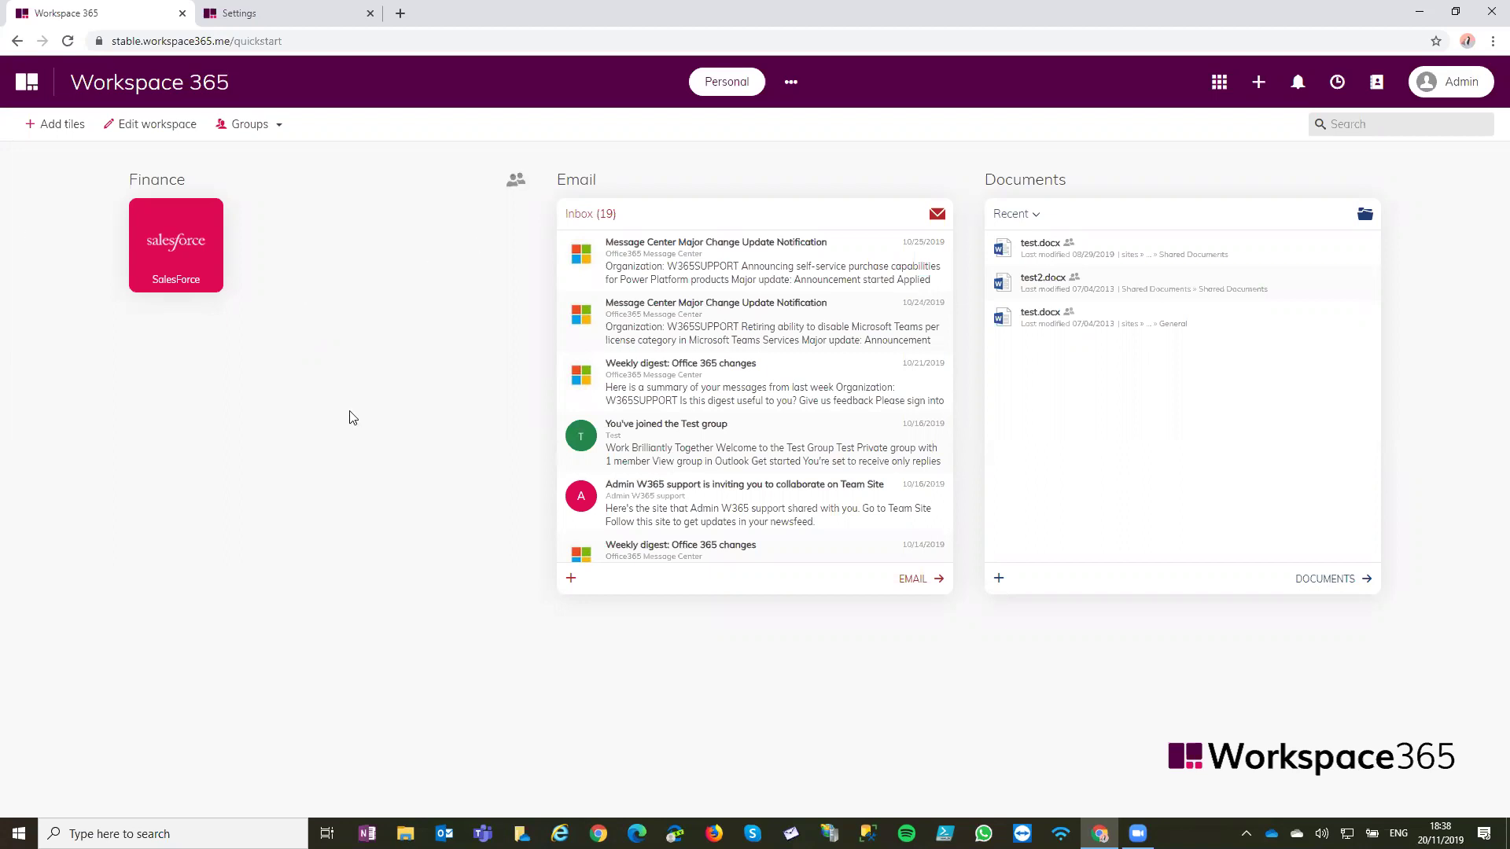
Copy the Workspace 365 address and paste it into a new window for the second support profile
click(440, 41)
click(461, 154)
click(1466, 41)
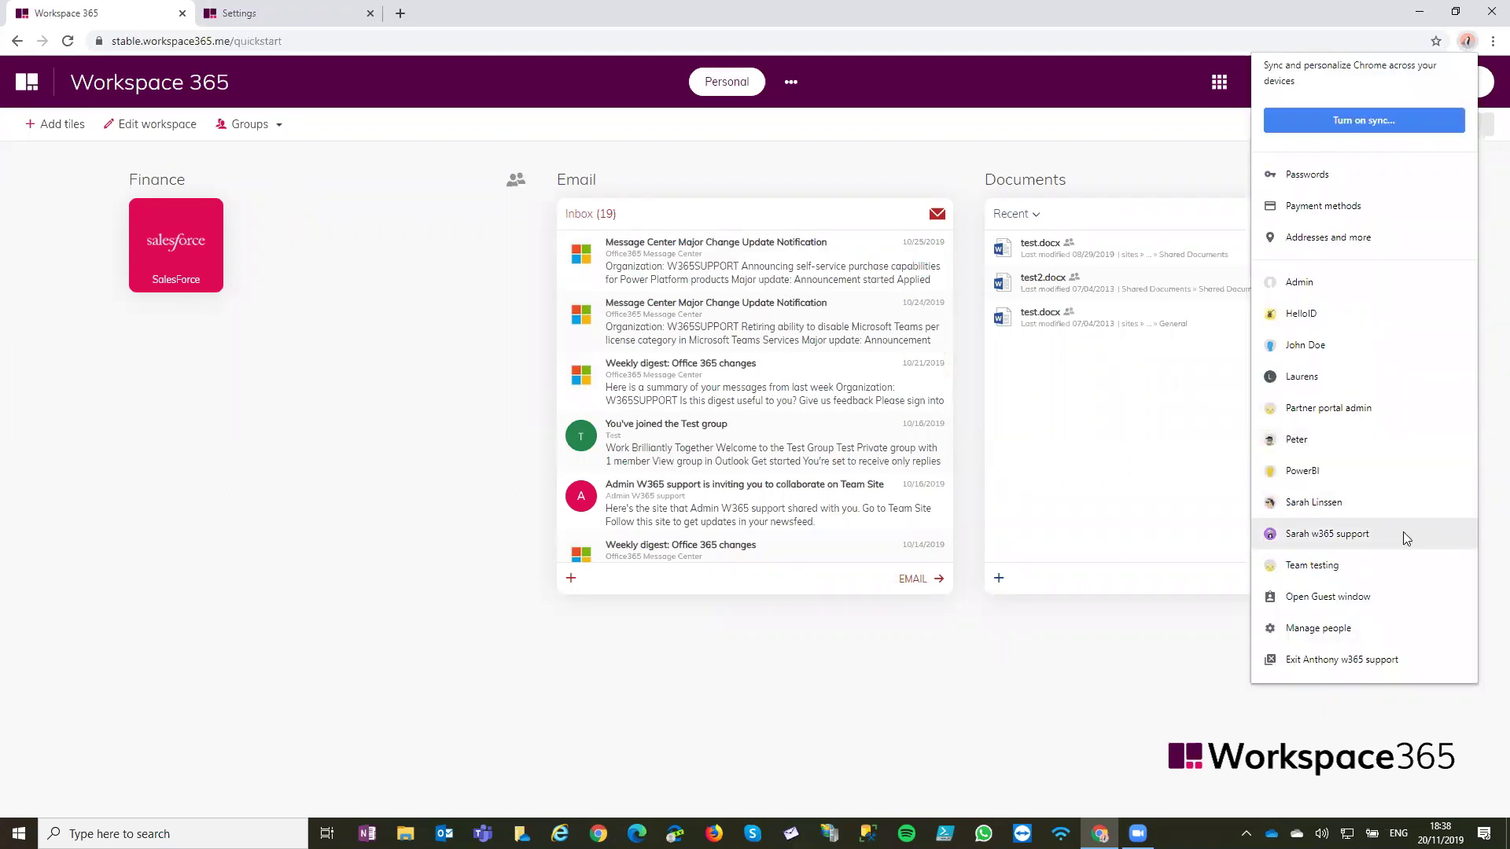
click(1402, 532)
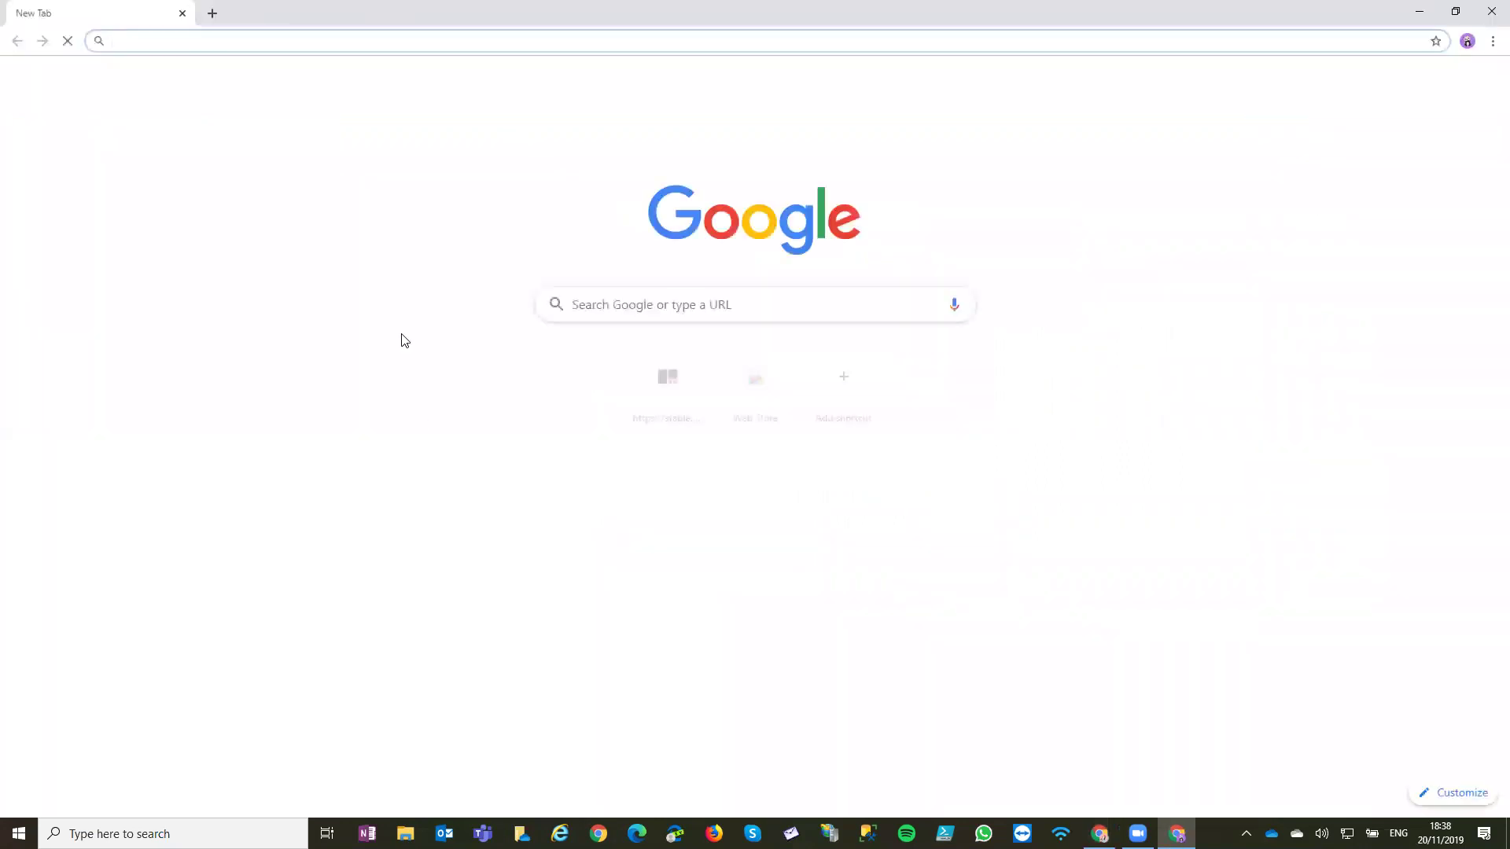
text(https://stable.workspace365.me/sync/start)
Load Workspace 365 as the second user and finish the quick-start wizard with Next and Done
key(Return)
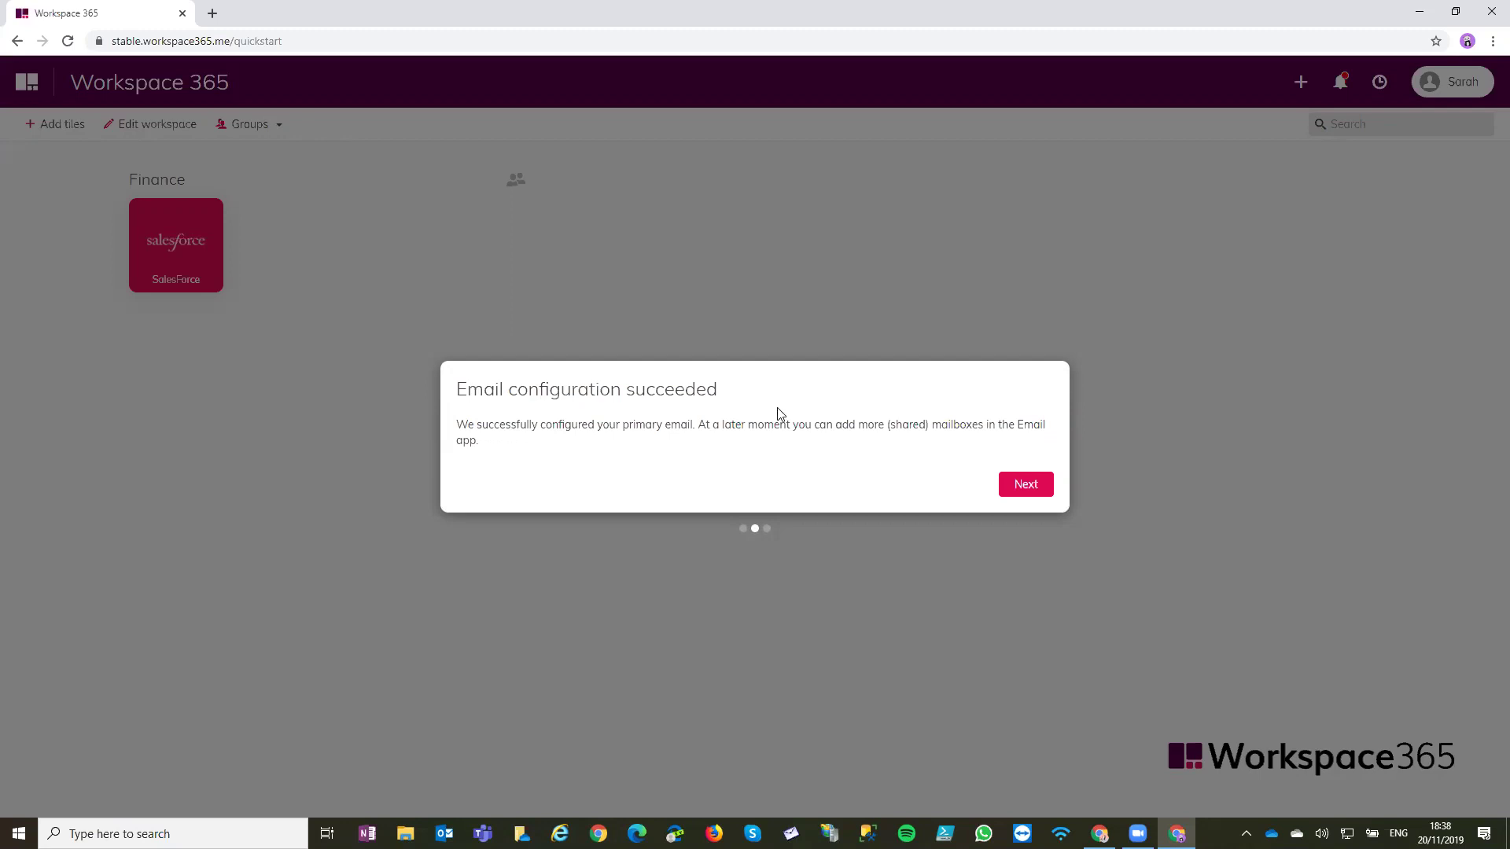
click(1020, 481)
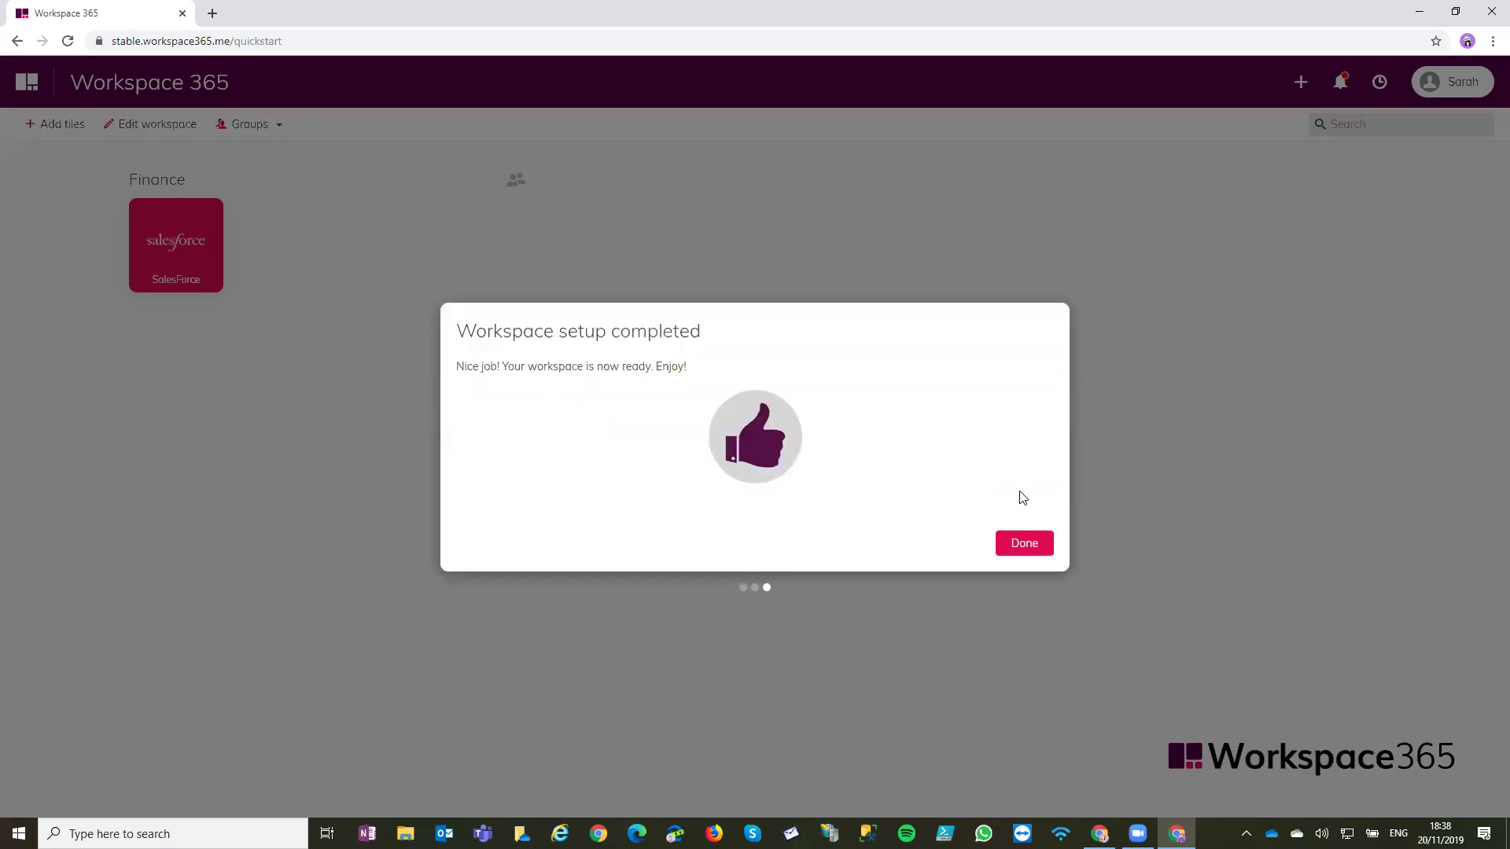
click(1025, 542)
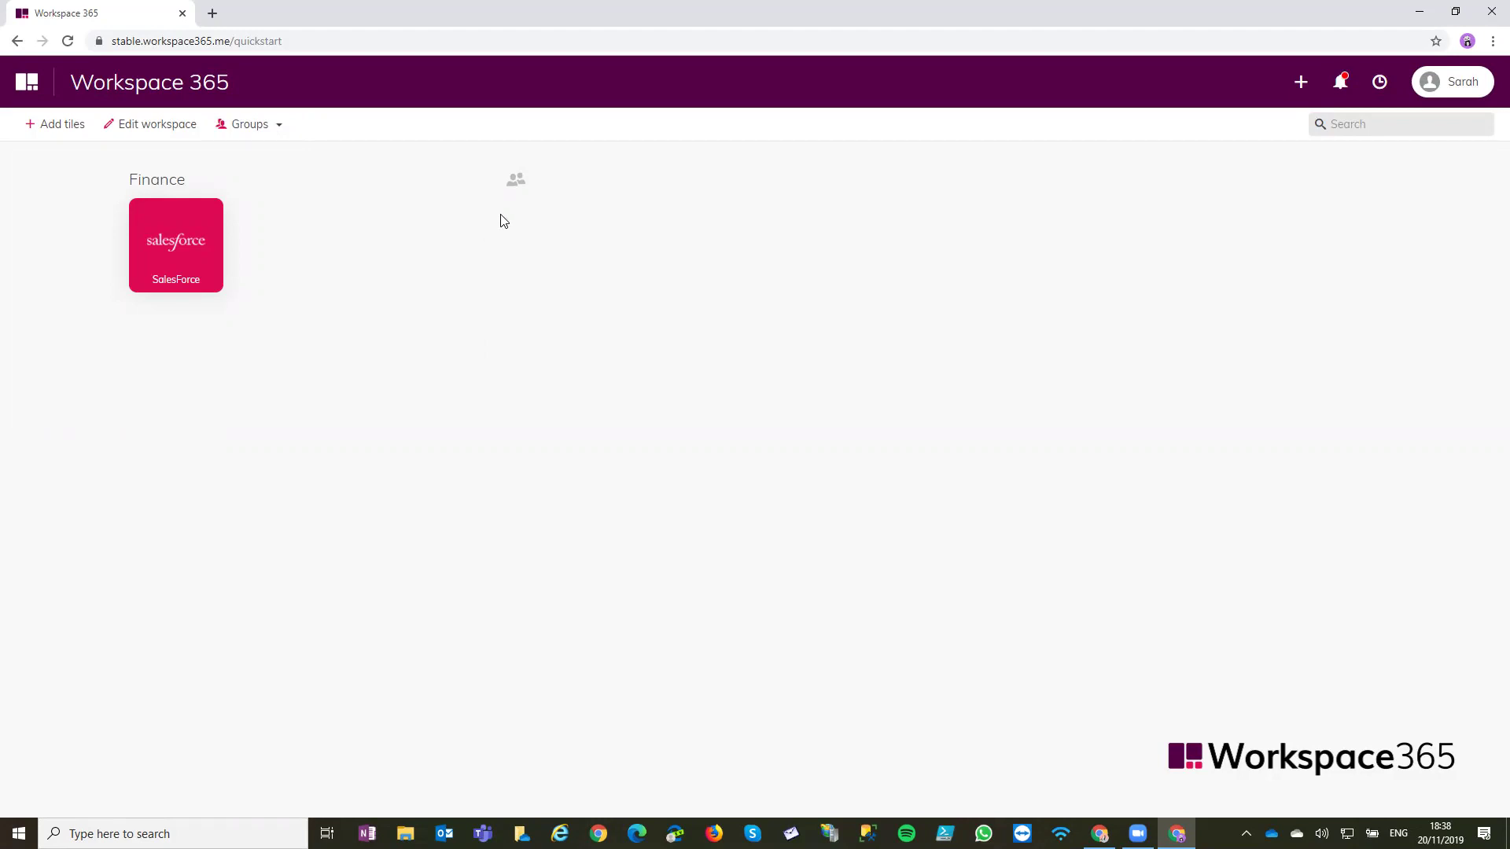
click(170, 141)
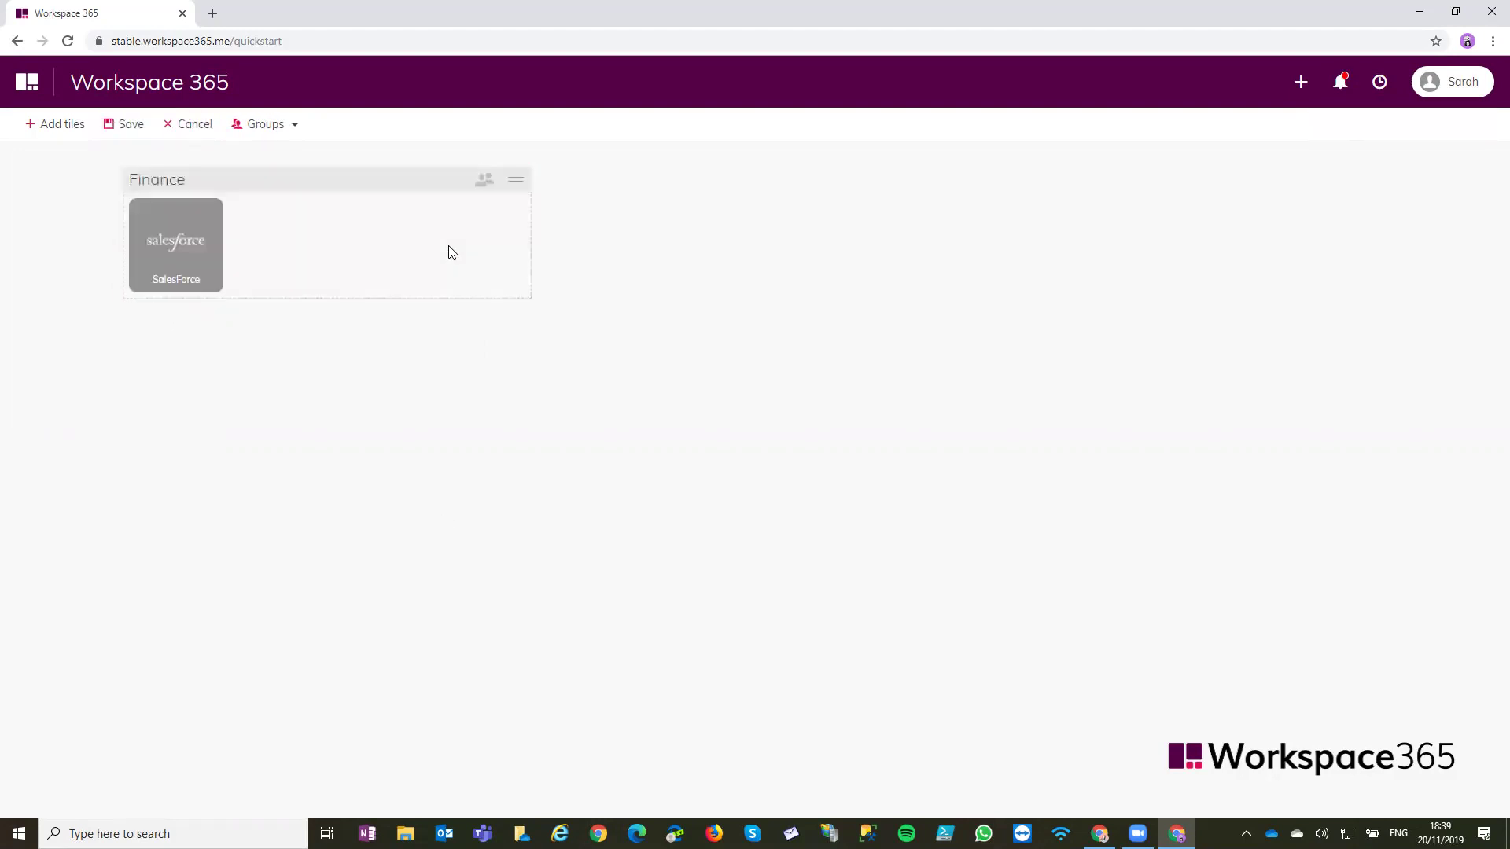
click(133, 143)
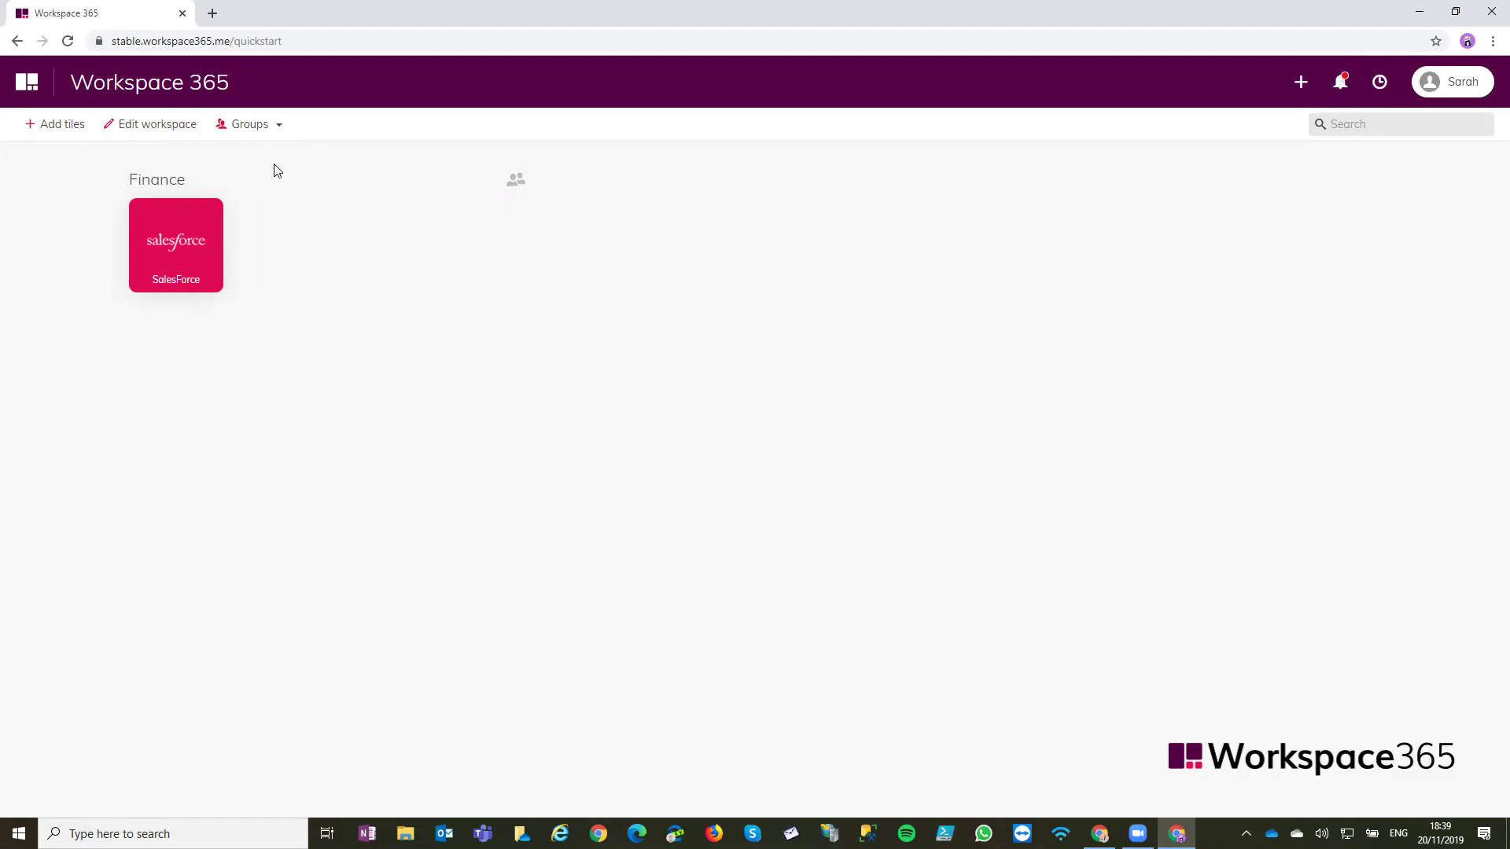
click(56, 137)
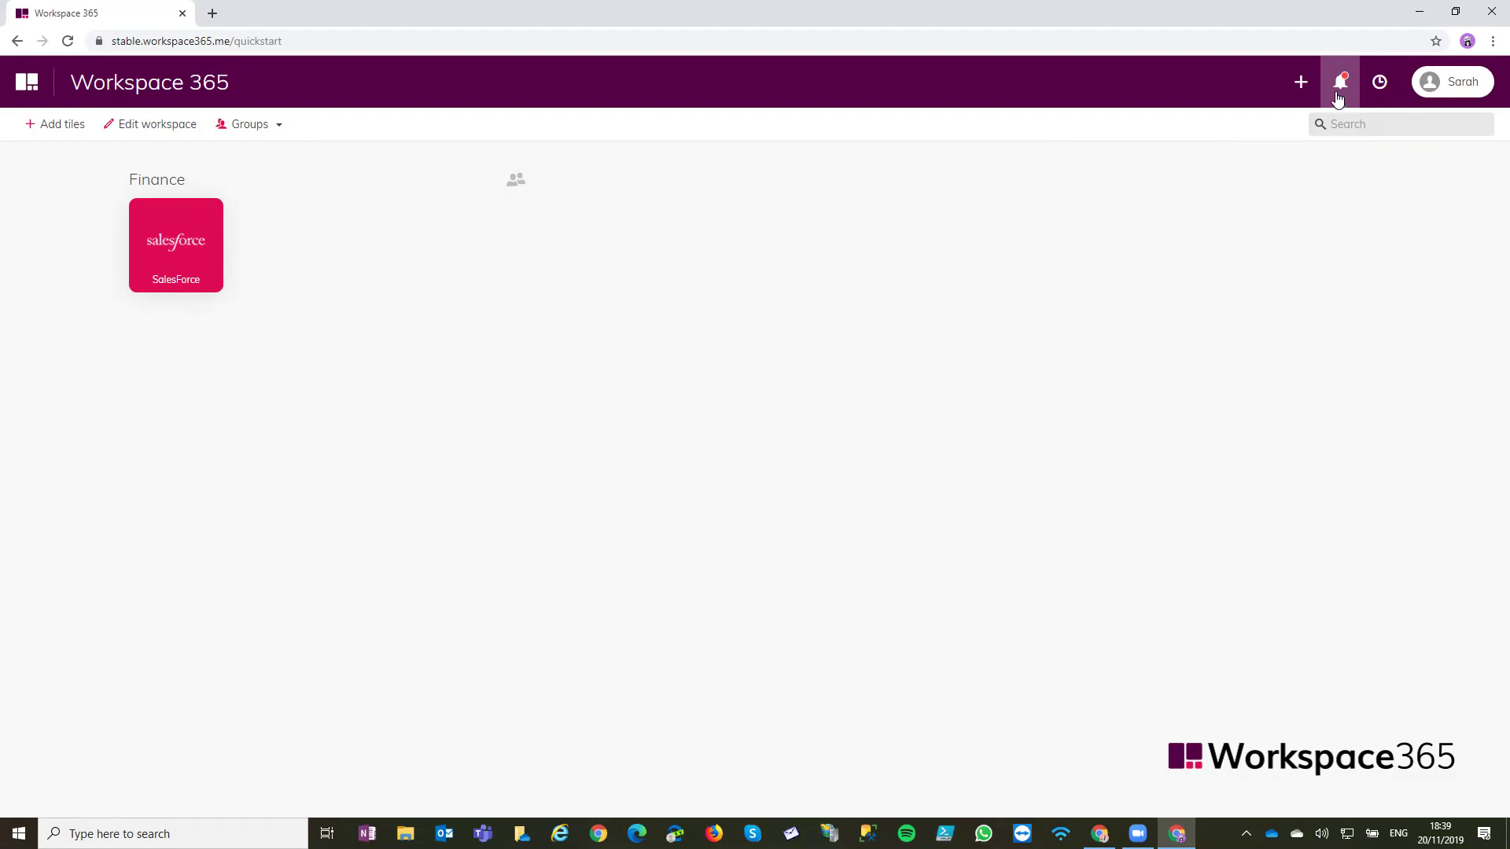
click(1337, 93)
drag(1334, 192, 1435, 153)
click(1293, 152)
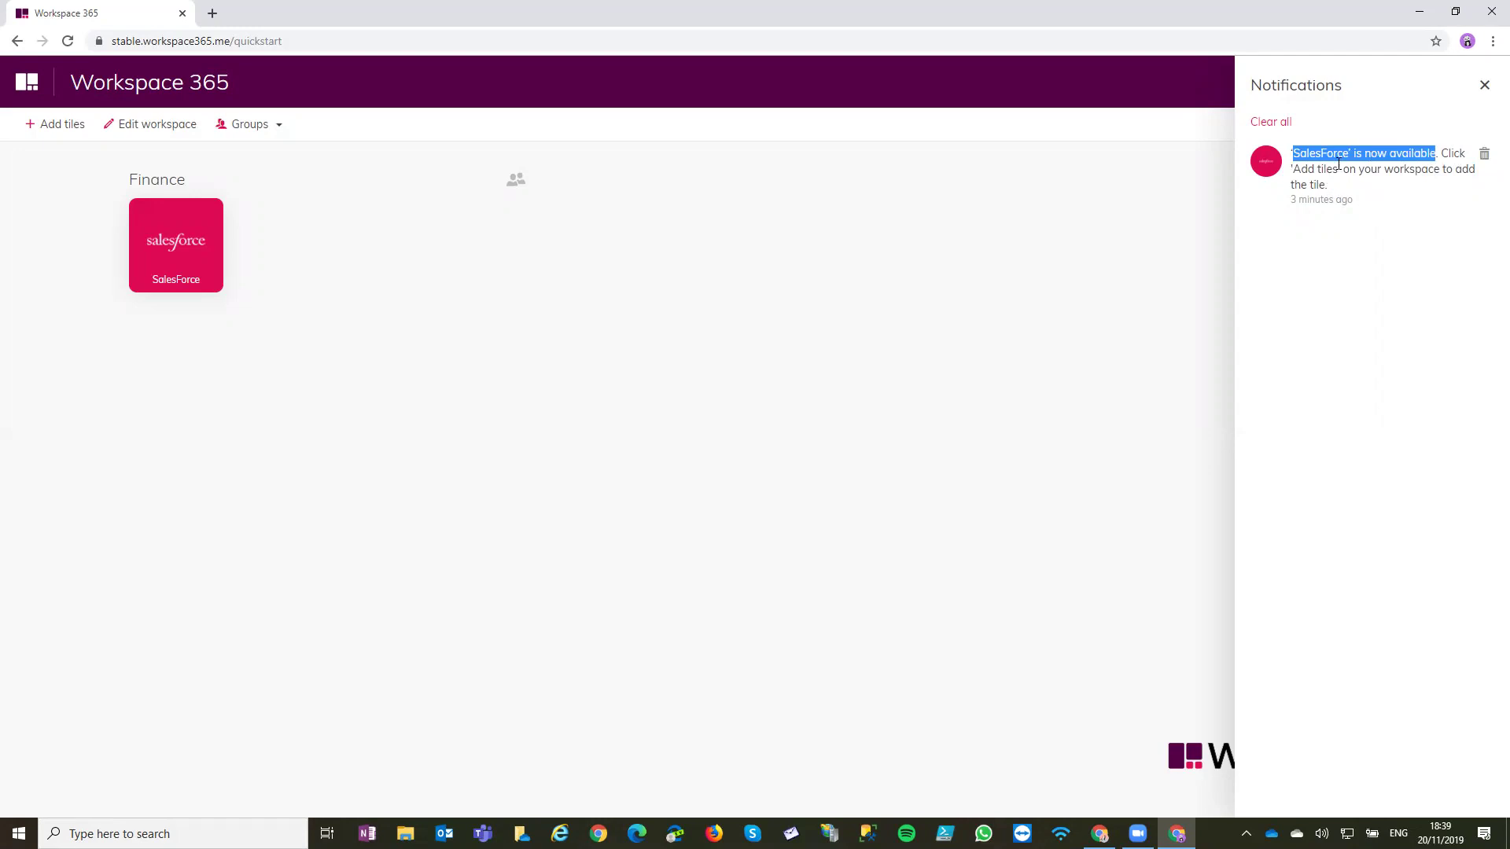
click(1362, 158)
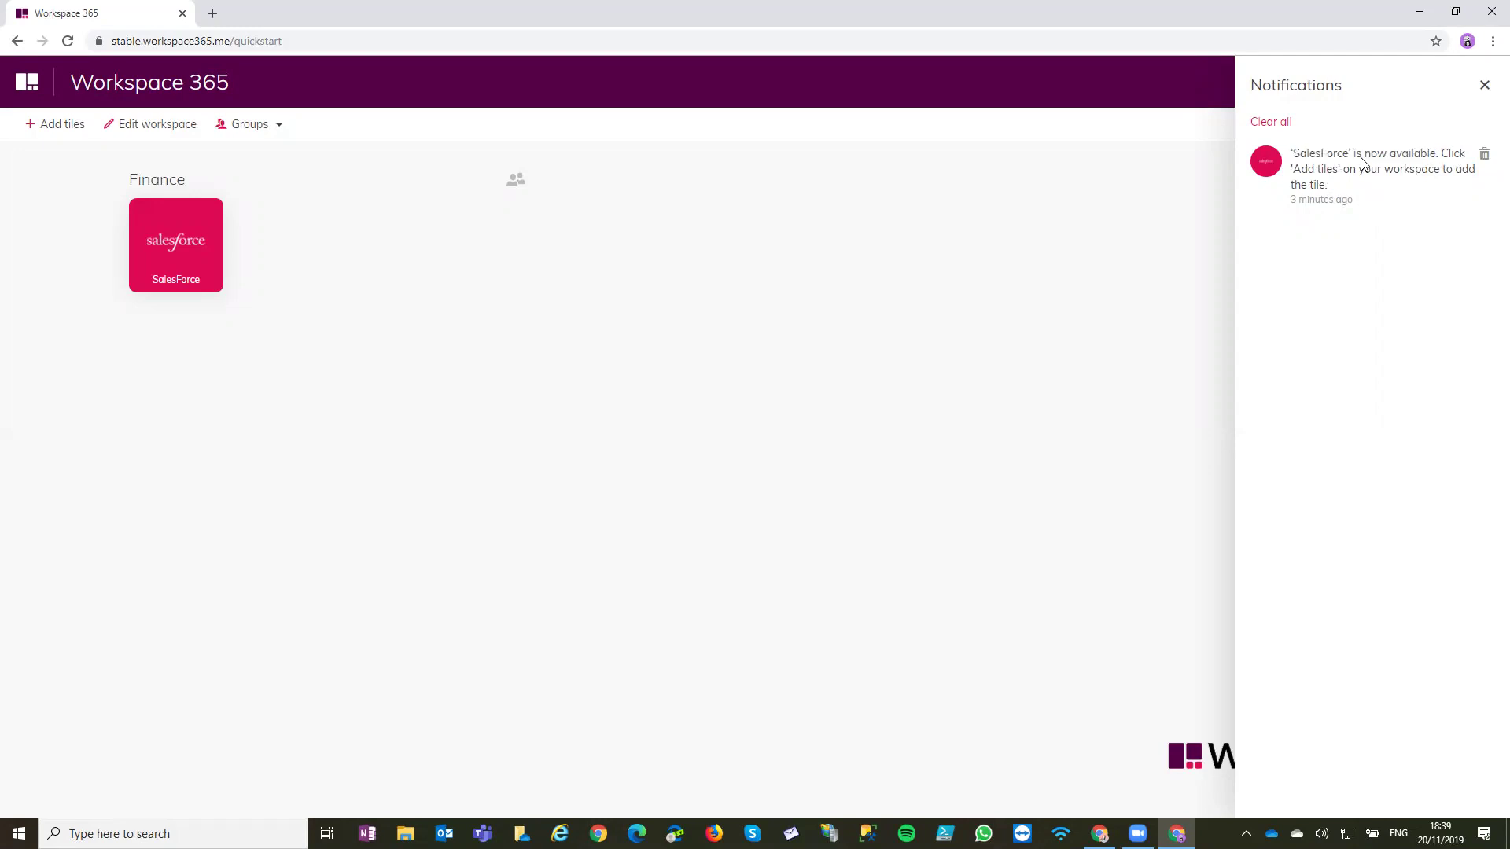
click(1483, 85)
click(70, 131)
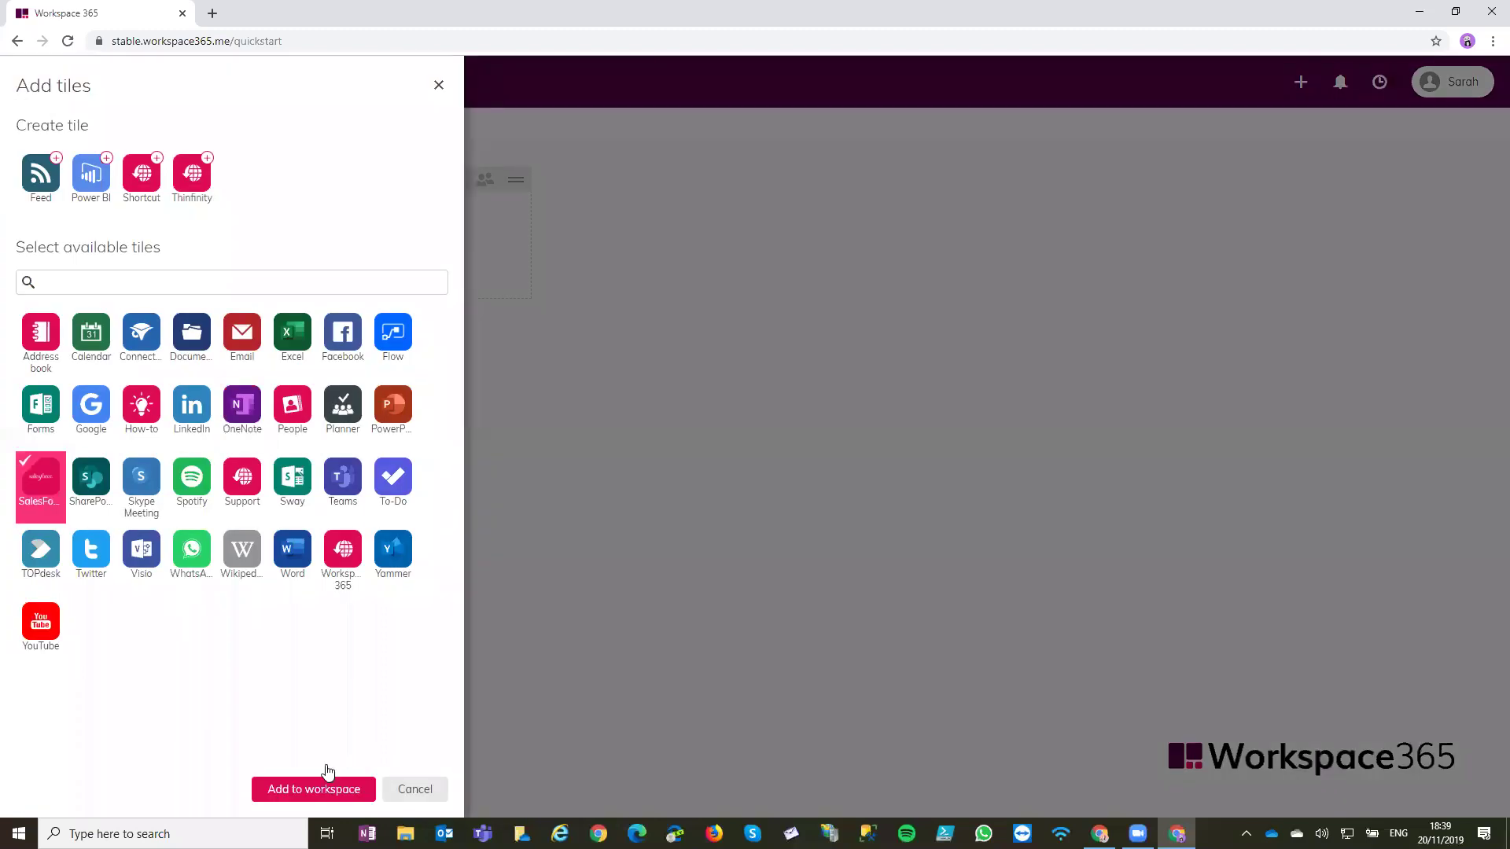
click(321, 777)
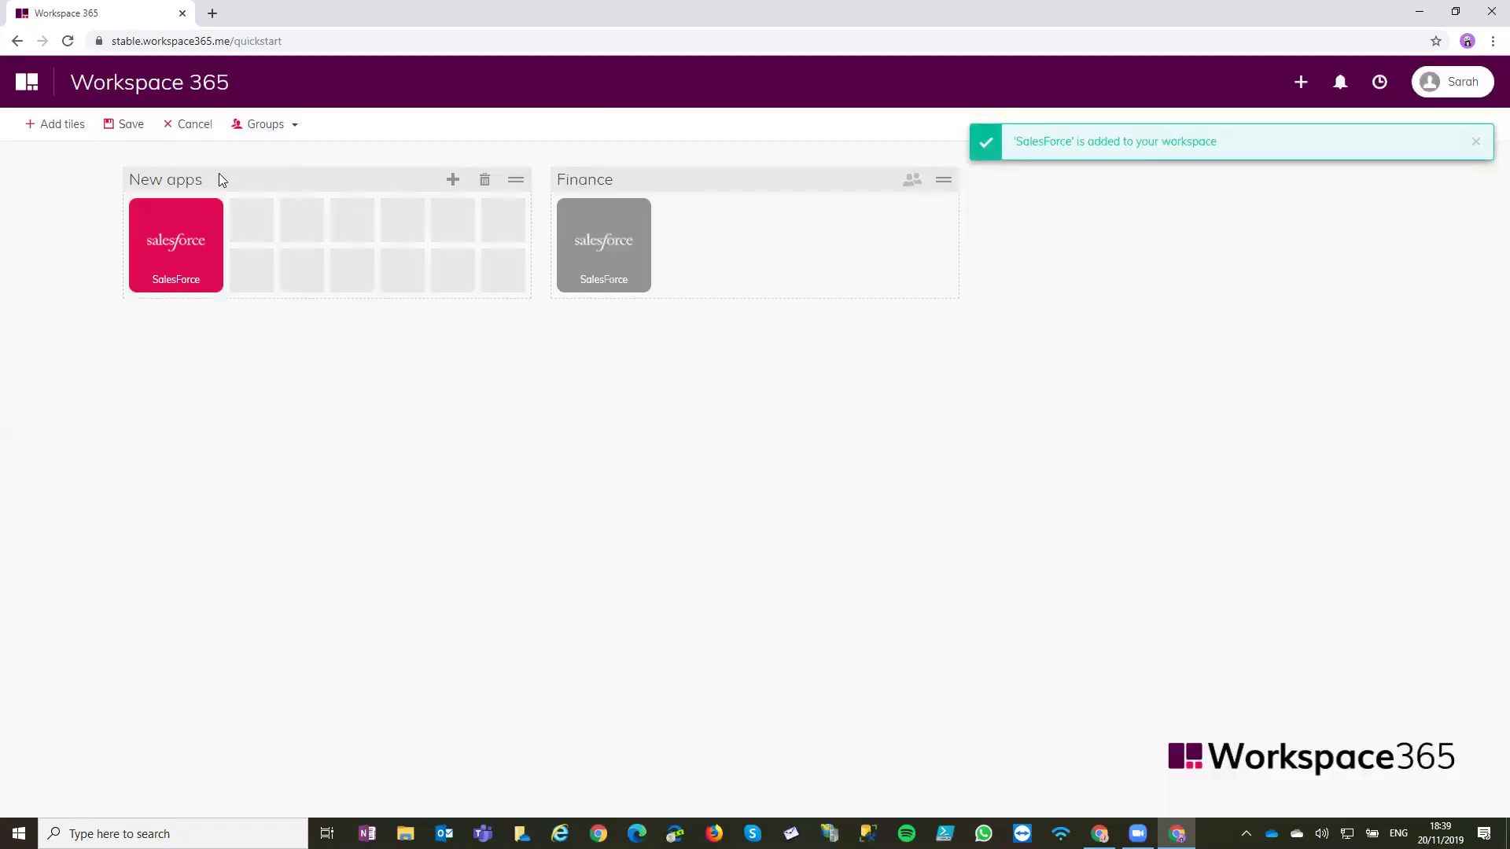
click(197, 128)
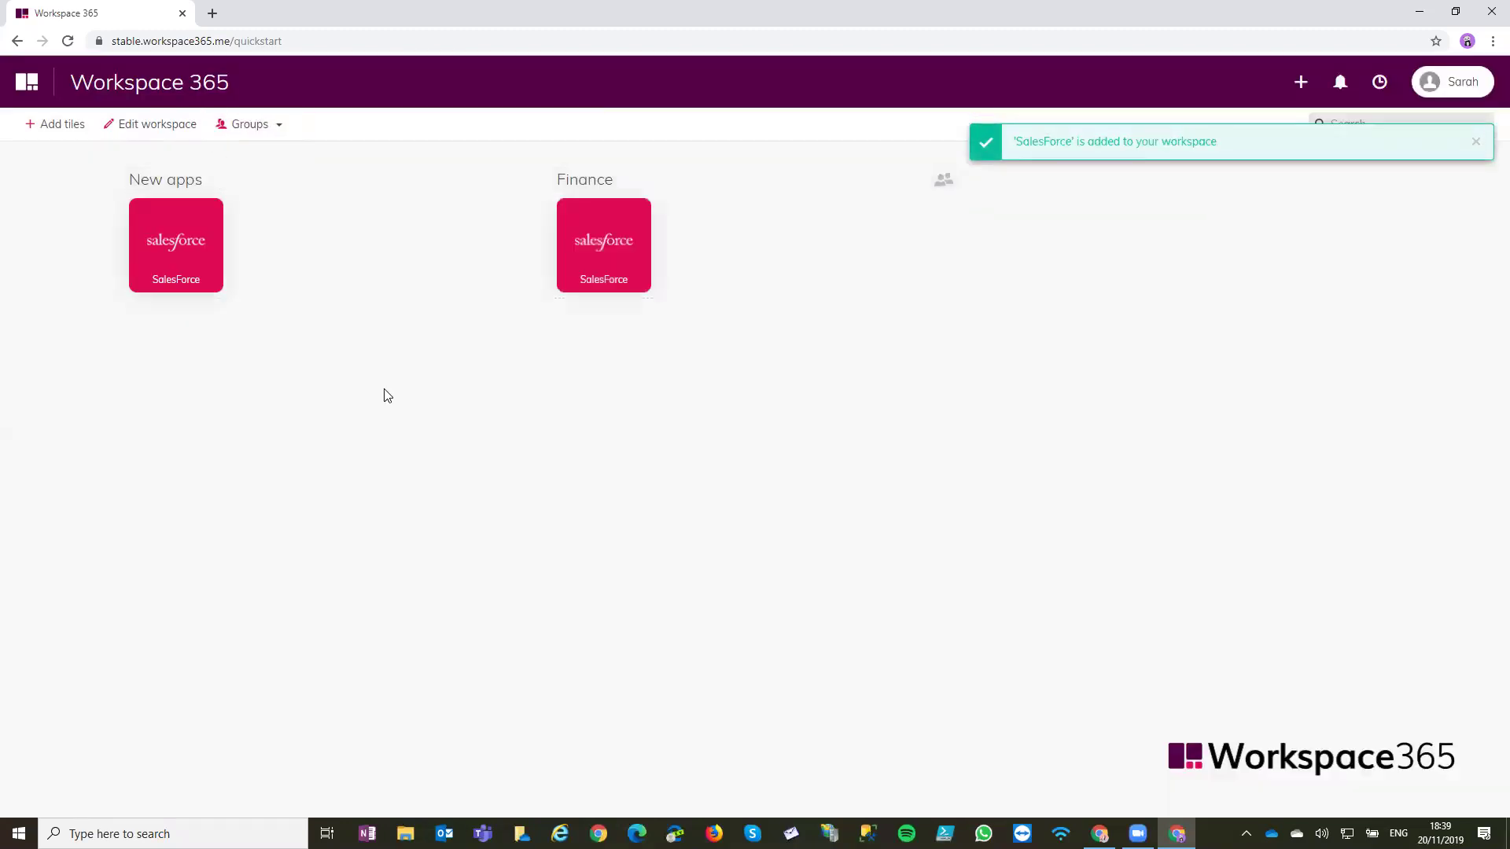
click(141, 127)
click(484, 179)
click(951, 475)
click(124, 125)
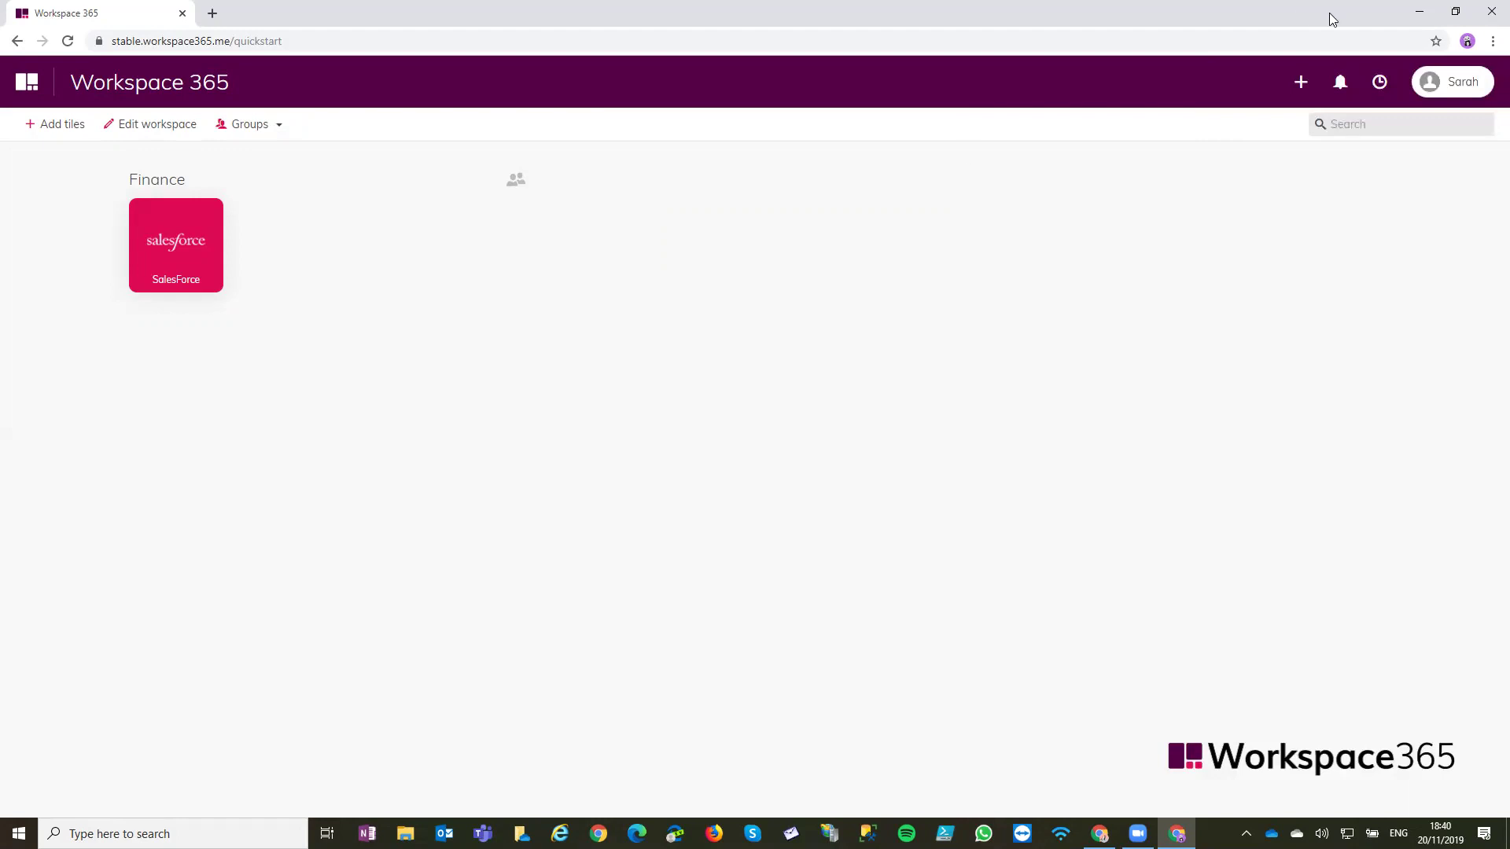
Set the admin's workspace as template for new and current users, then reload the second user's workspace
key(alt+Tab)
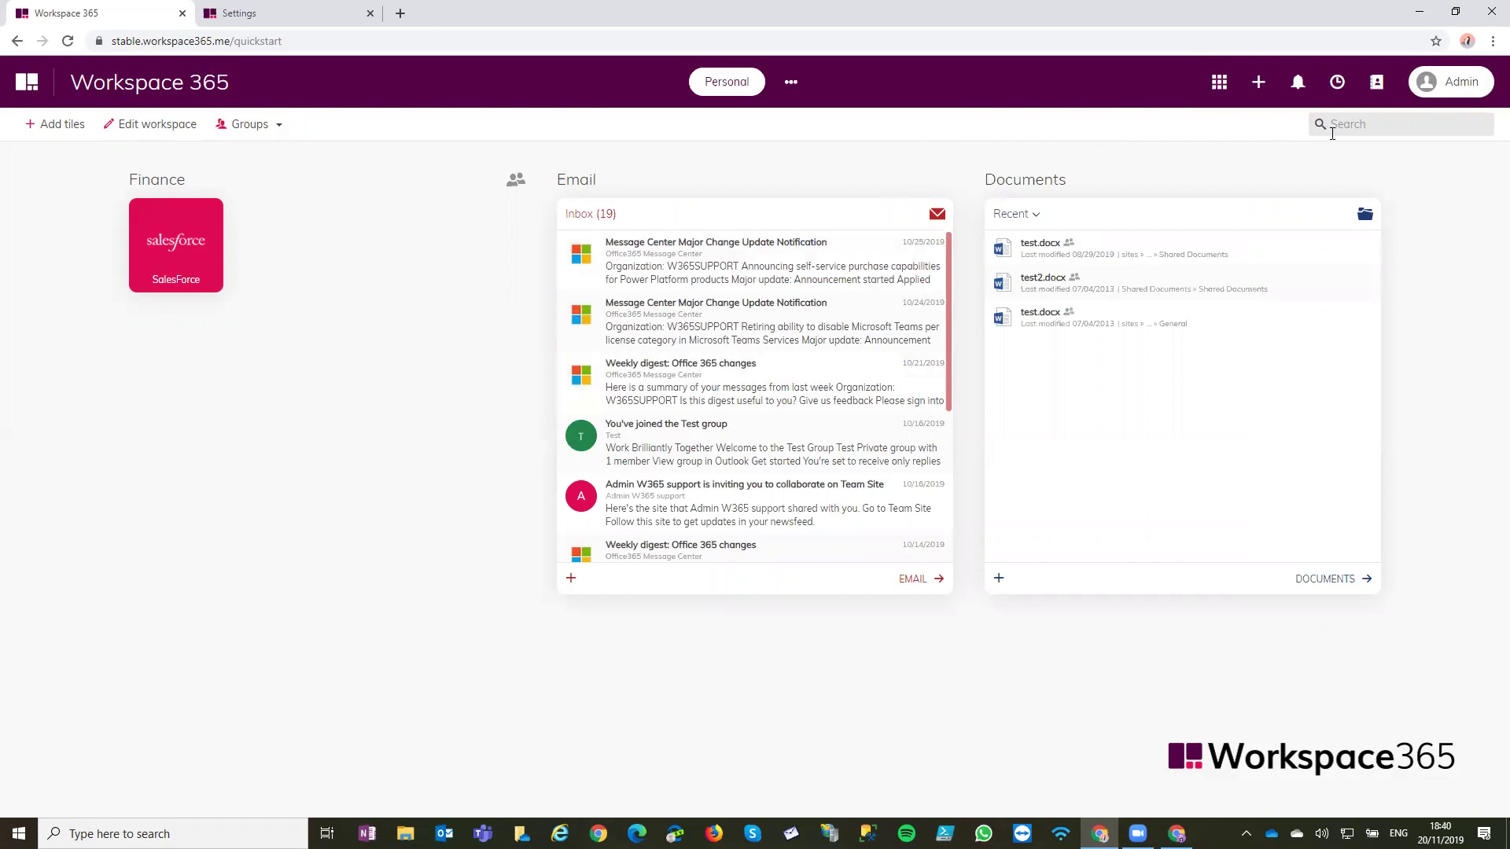
click(1430, 82)
click(299, 11)
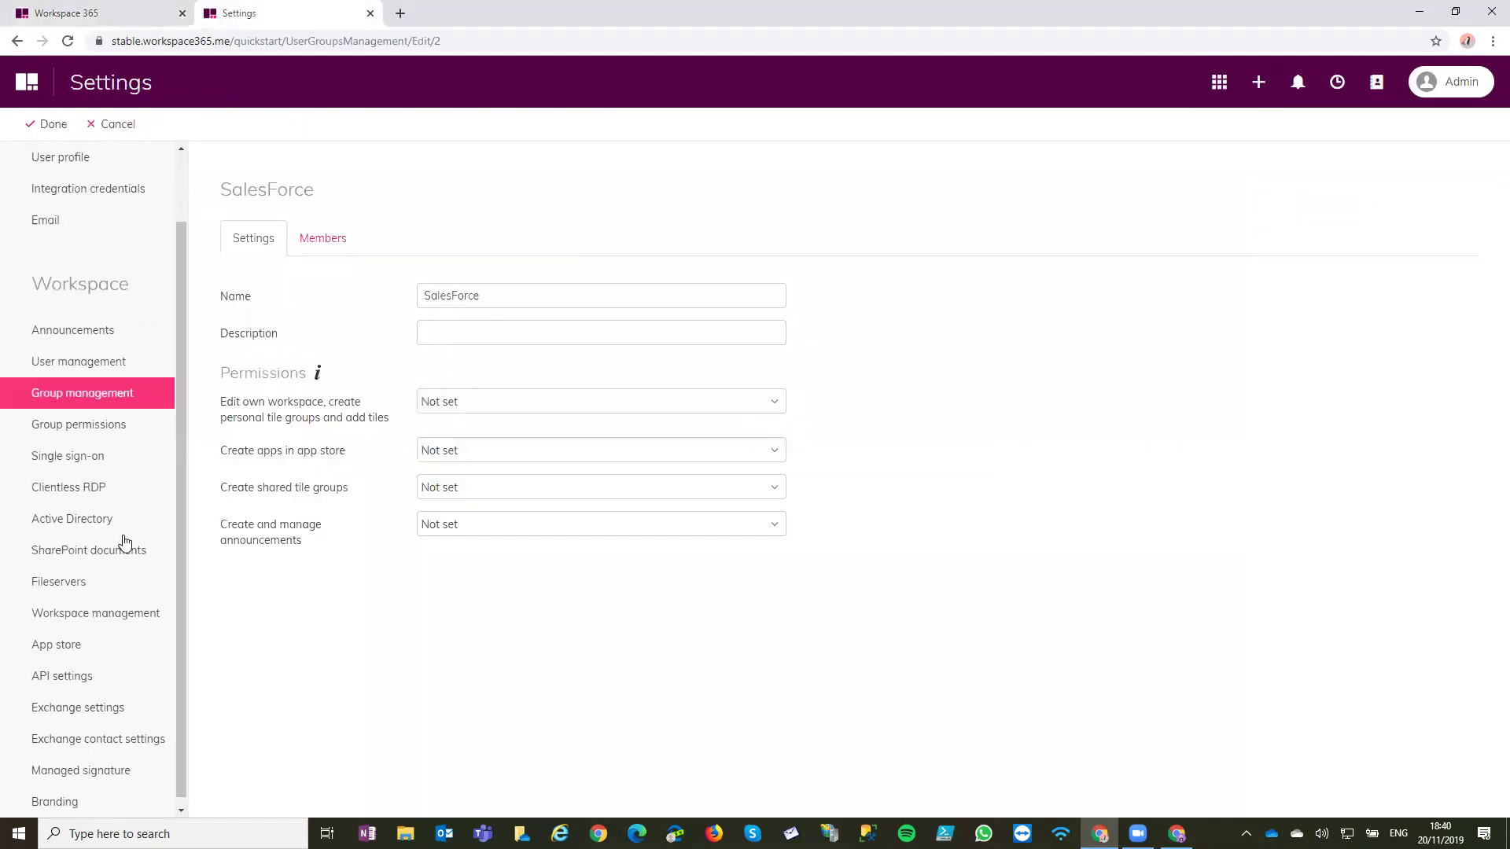
click(303, 297)
click(400, 334)
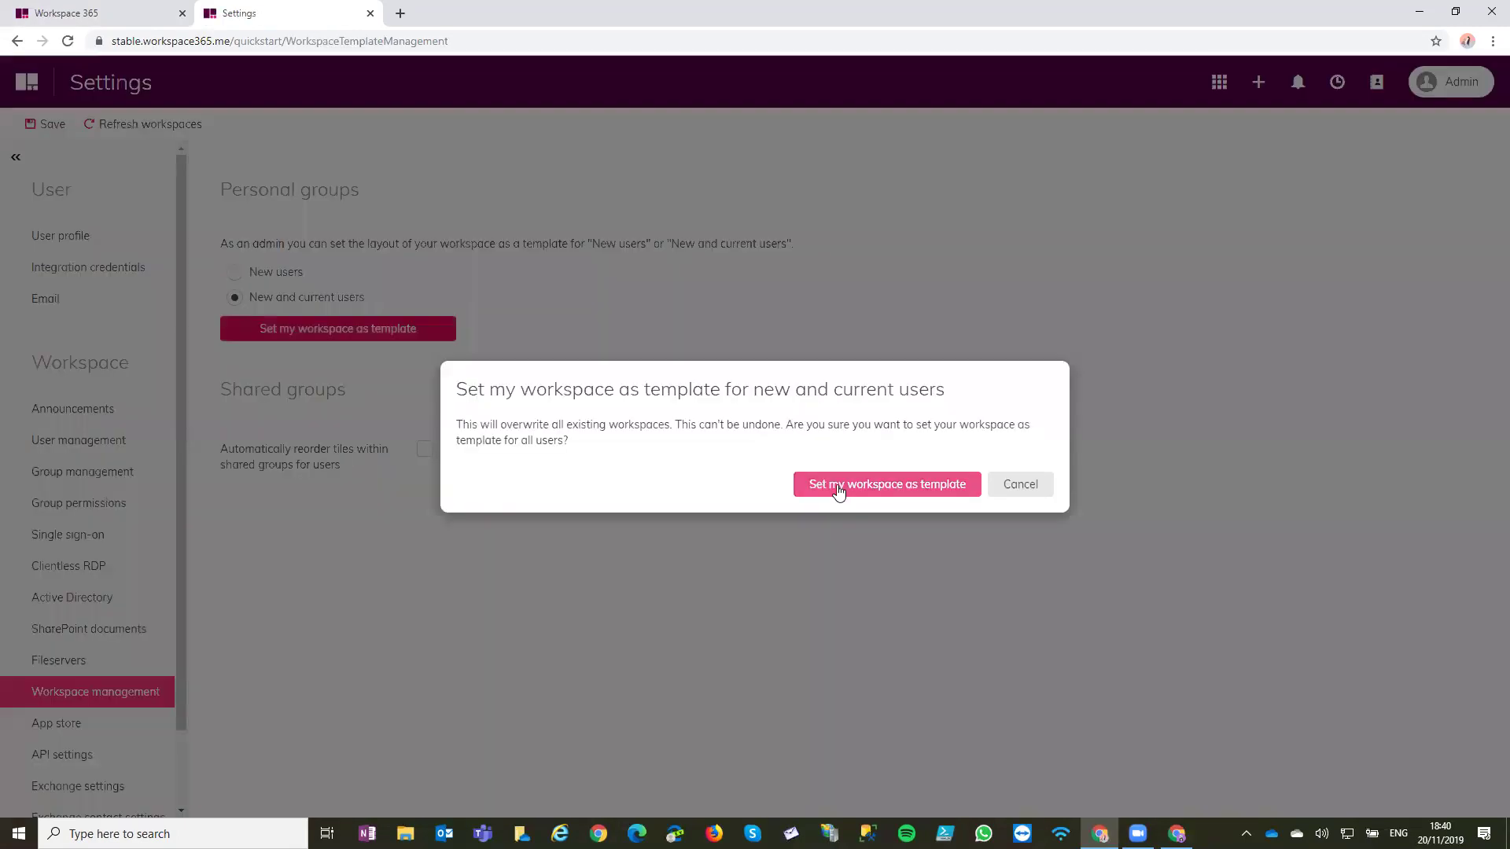
click(836, 485)
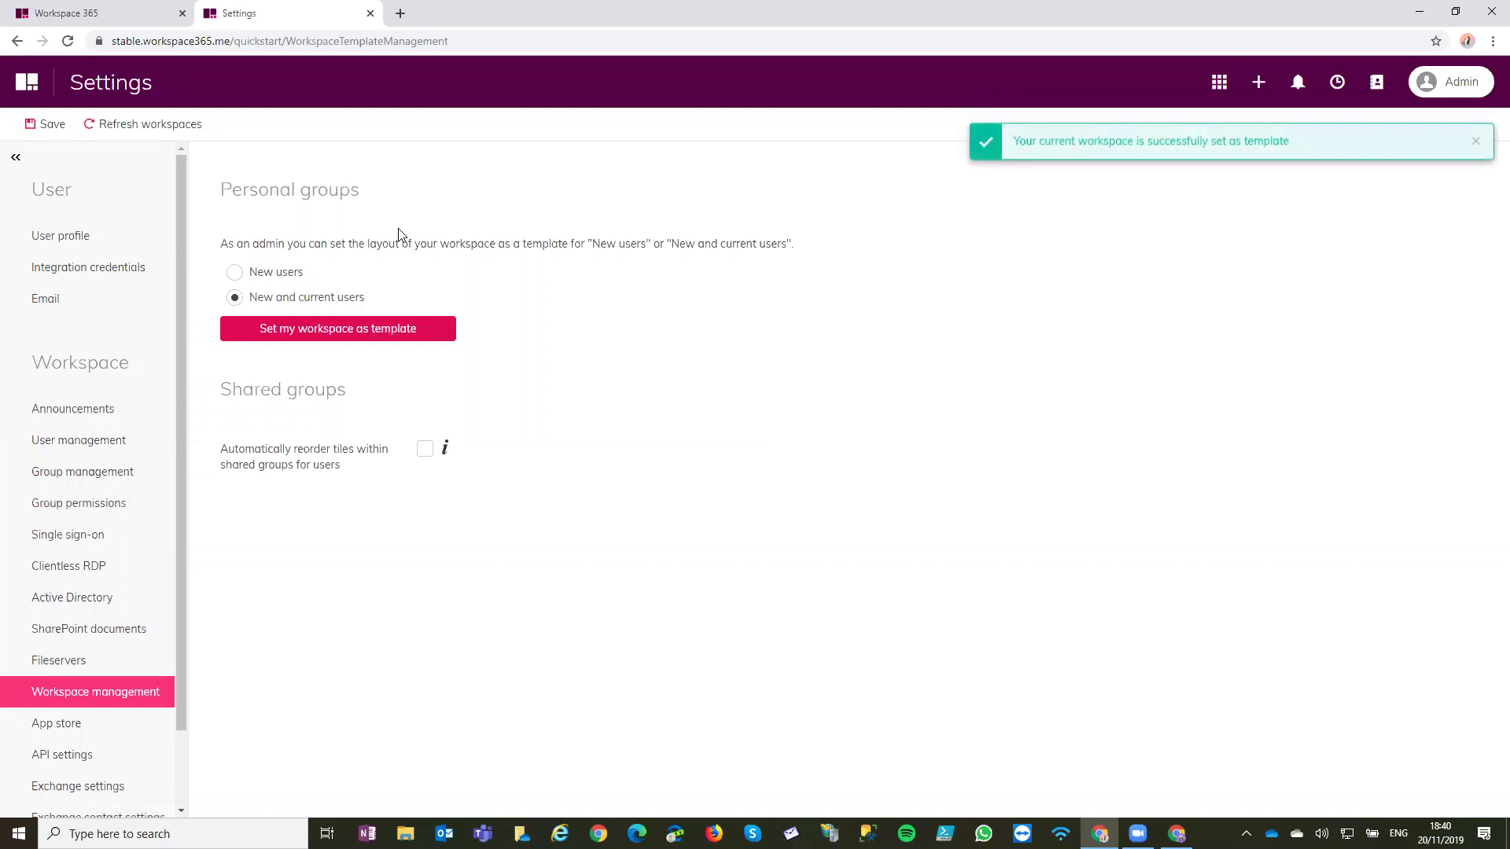
key(ctrl+w)
click(67, 41)
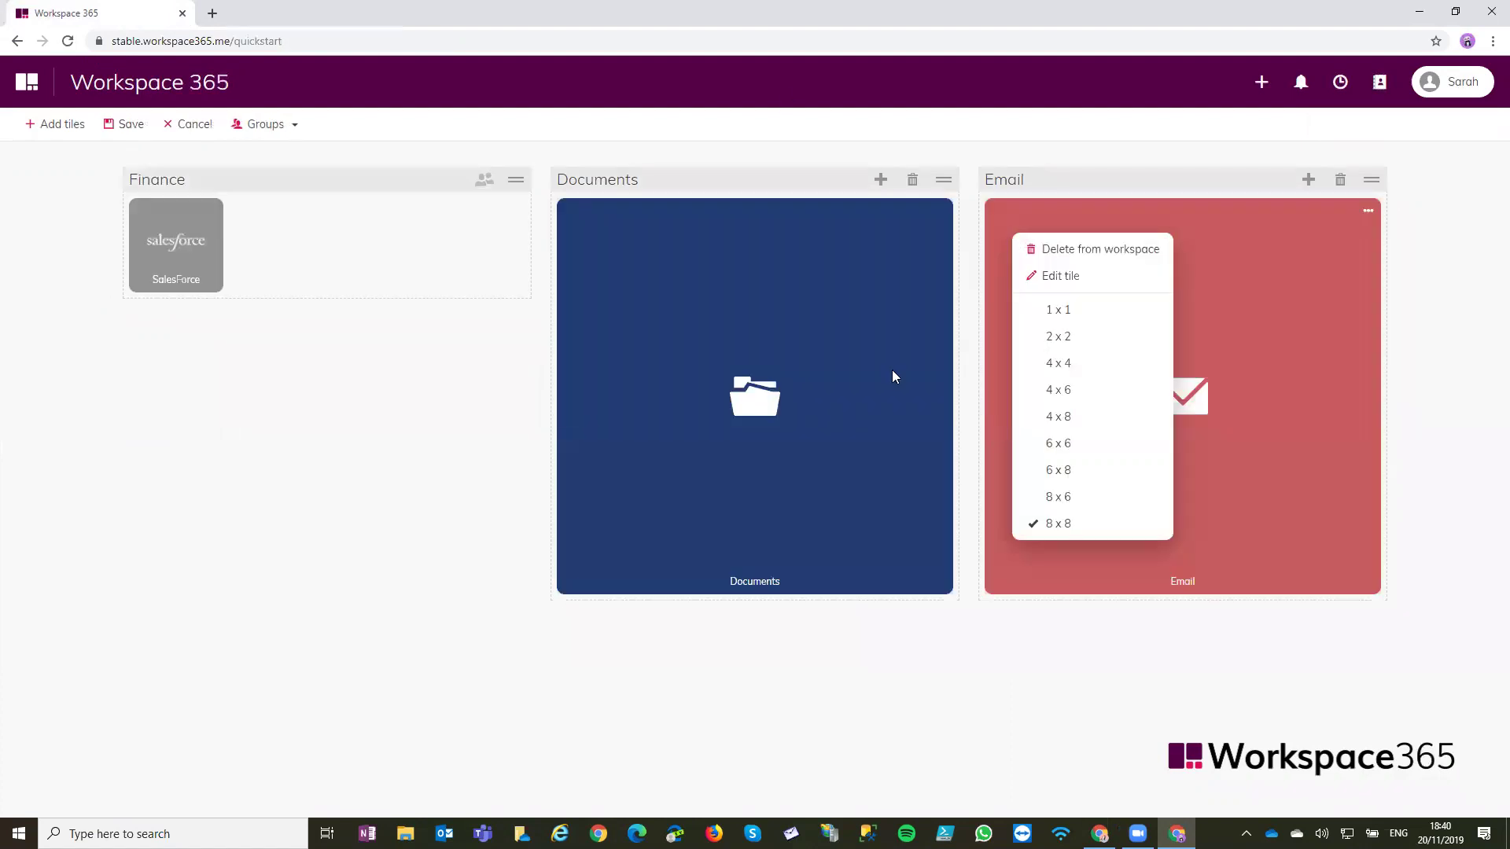
Resize Documents to 4 x 6, shrink Email to 2 x 2 inside Documents, and save
click(891, 376)
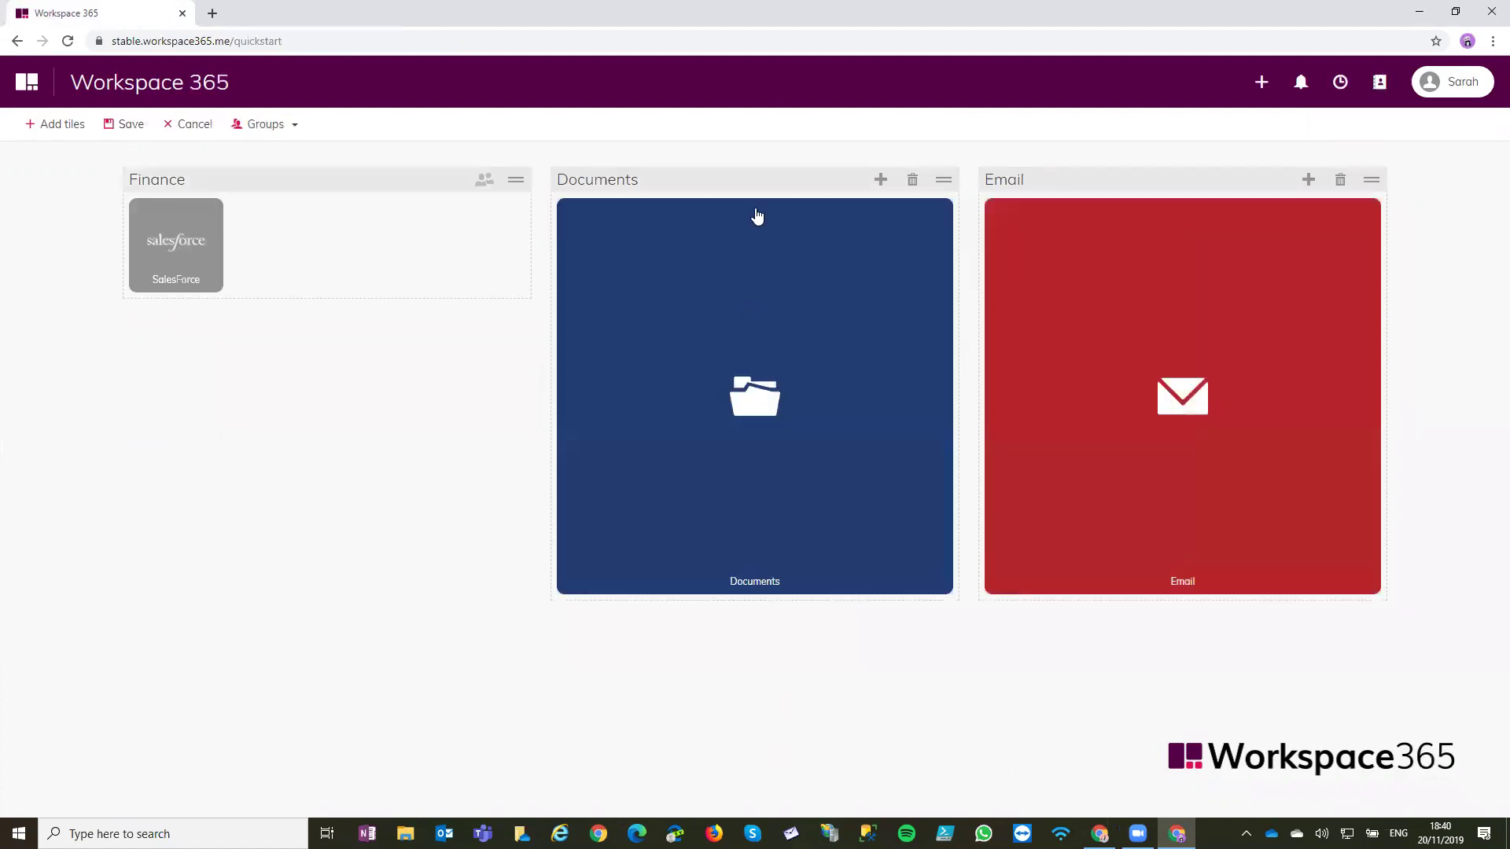
right_click(840, 316)
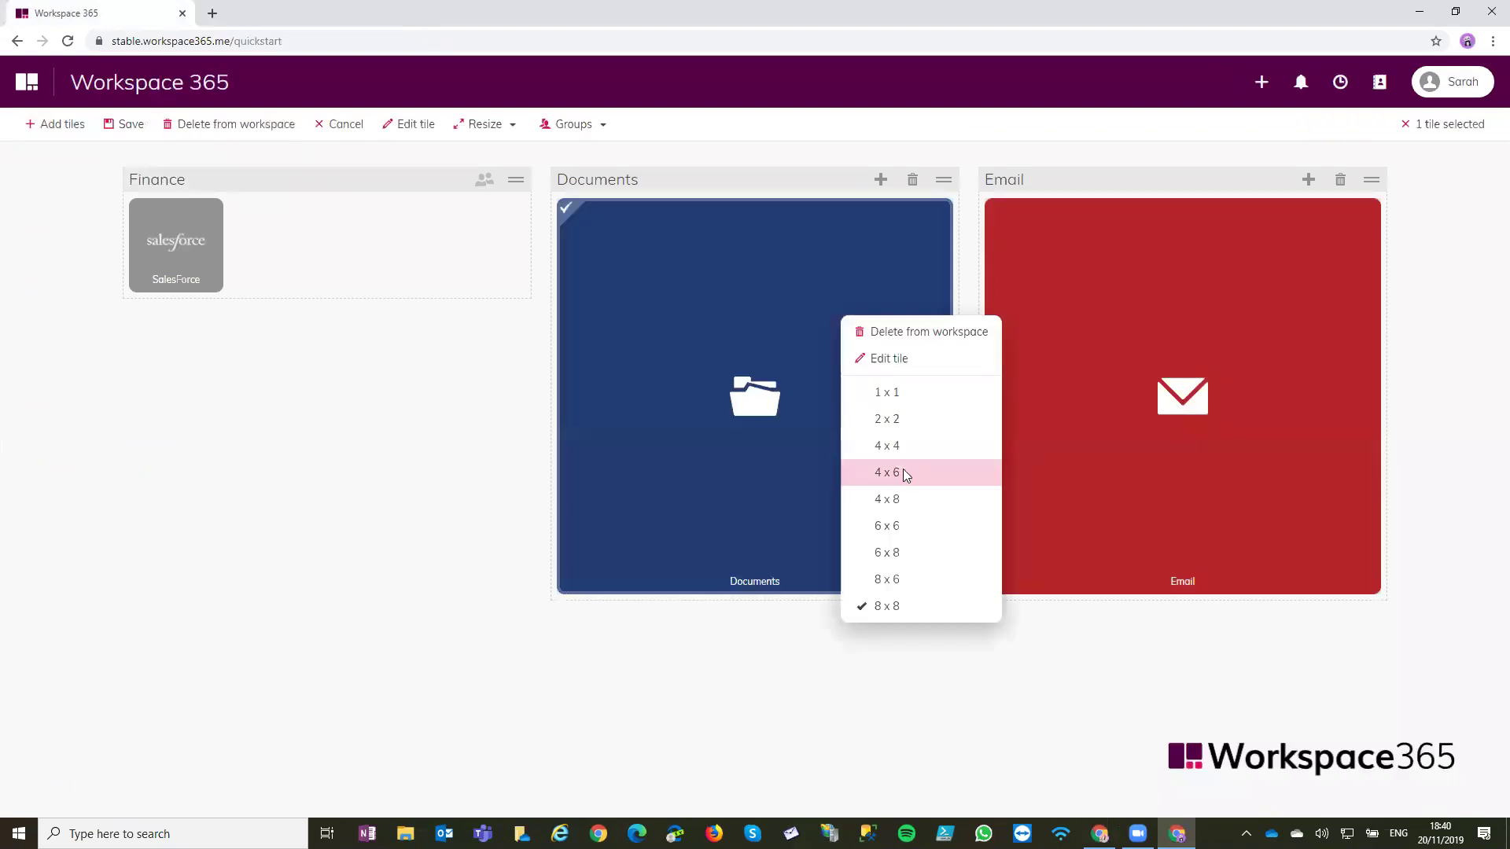
click(902, 480)
right_click(1167, 386)
click(1228, 491)
drag(1074, 268, 808, 256)
click(141, 140)
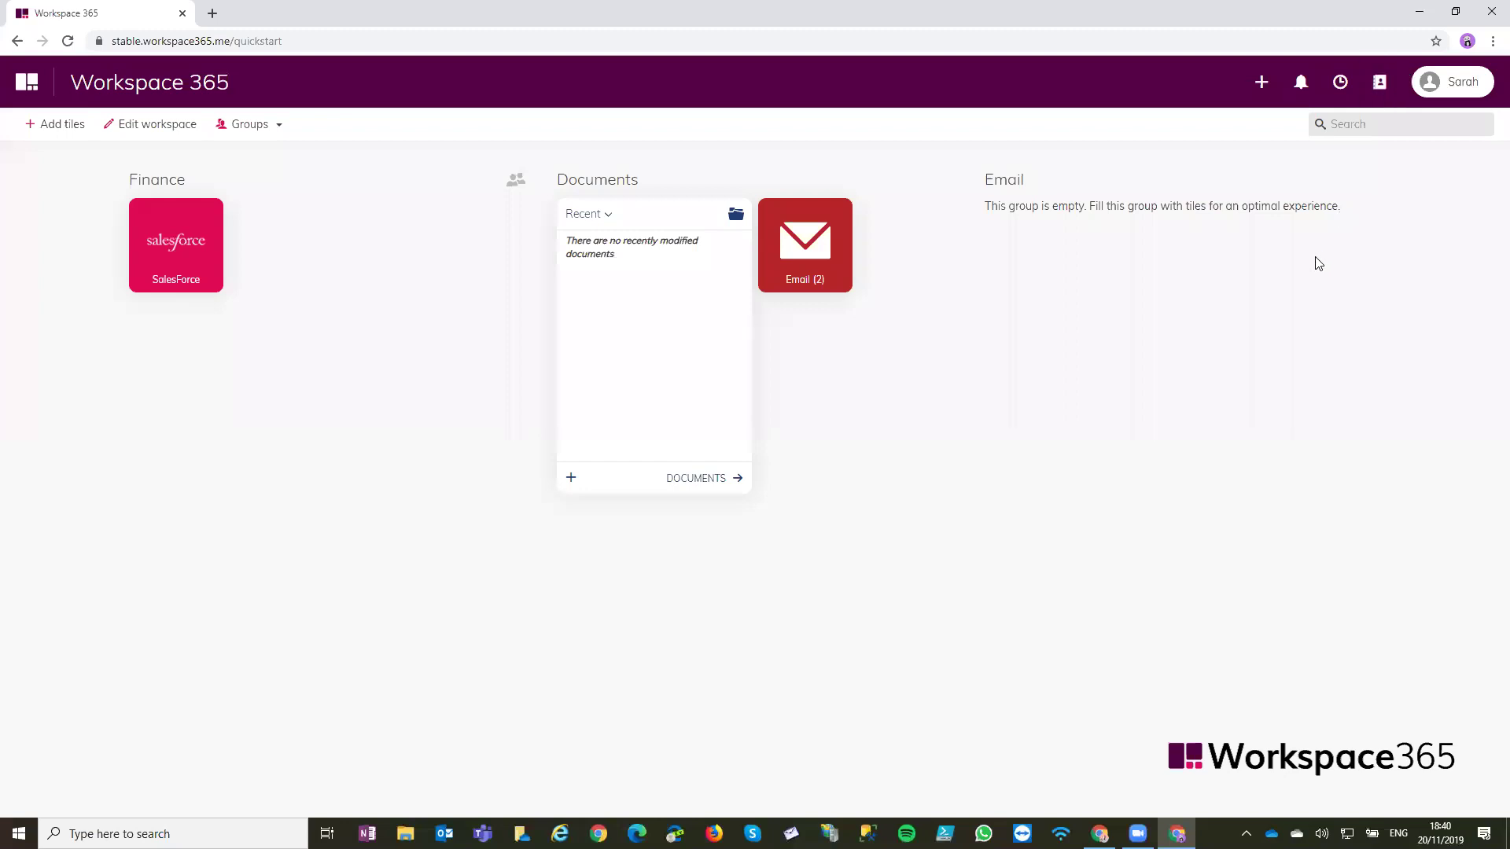
key(alt+Tab)
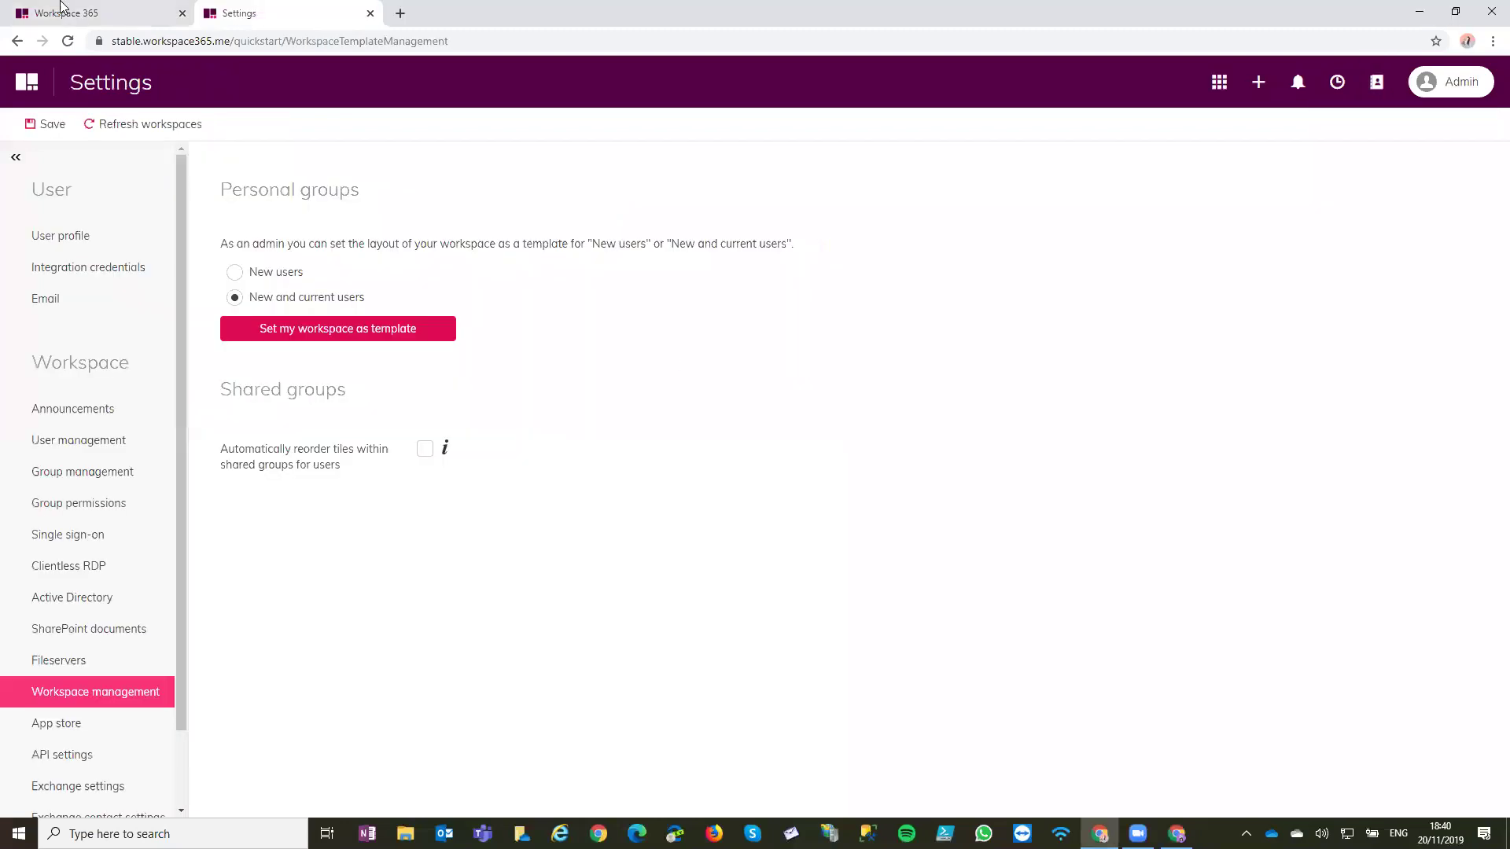
Create a new shared space named 'Finance' from the admin workspace
click(61, 6)
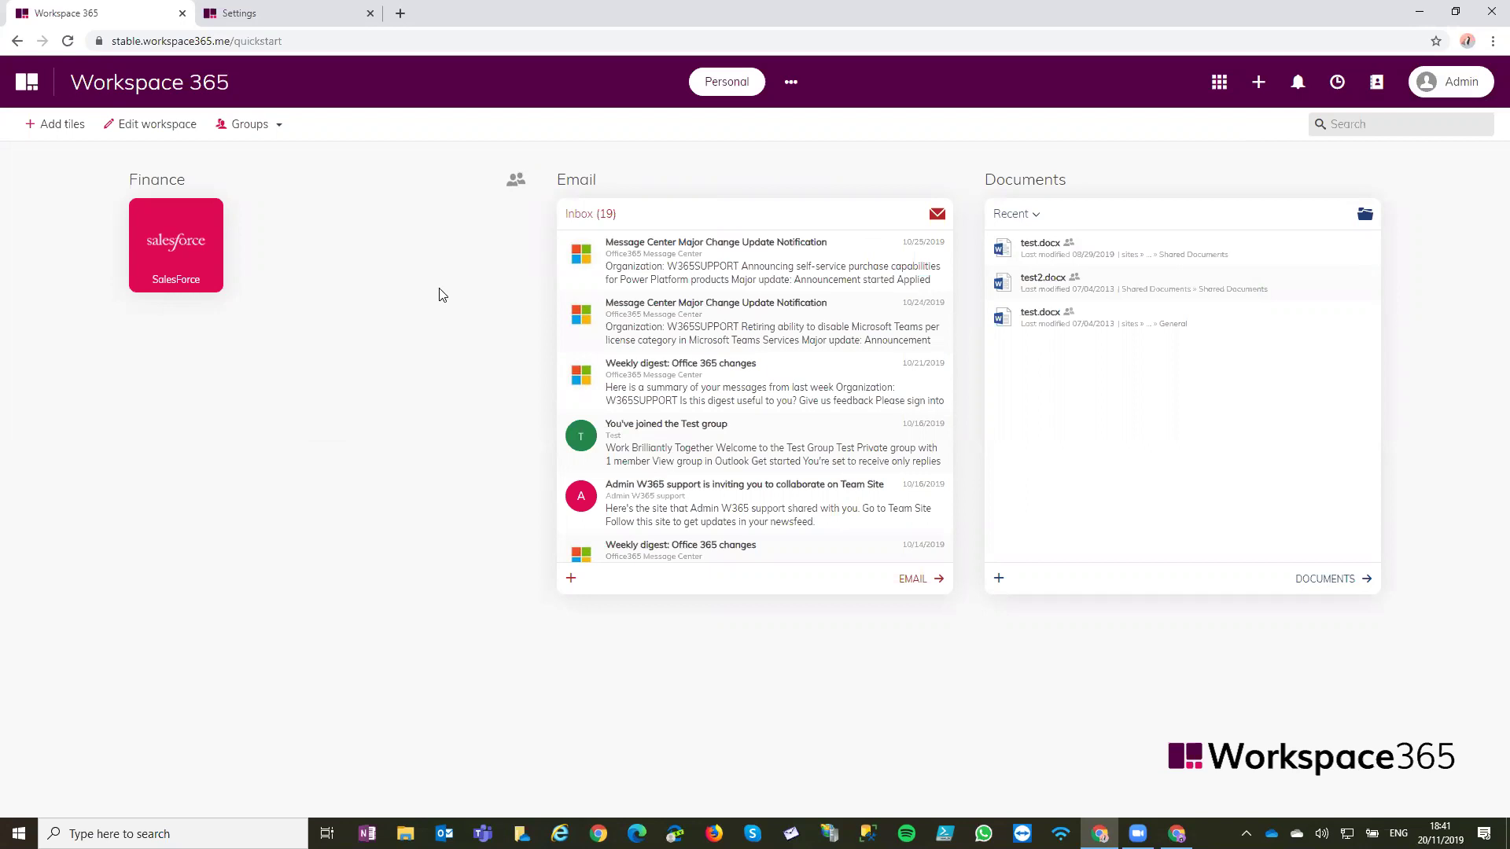
click(276, 134)
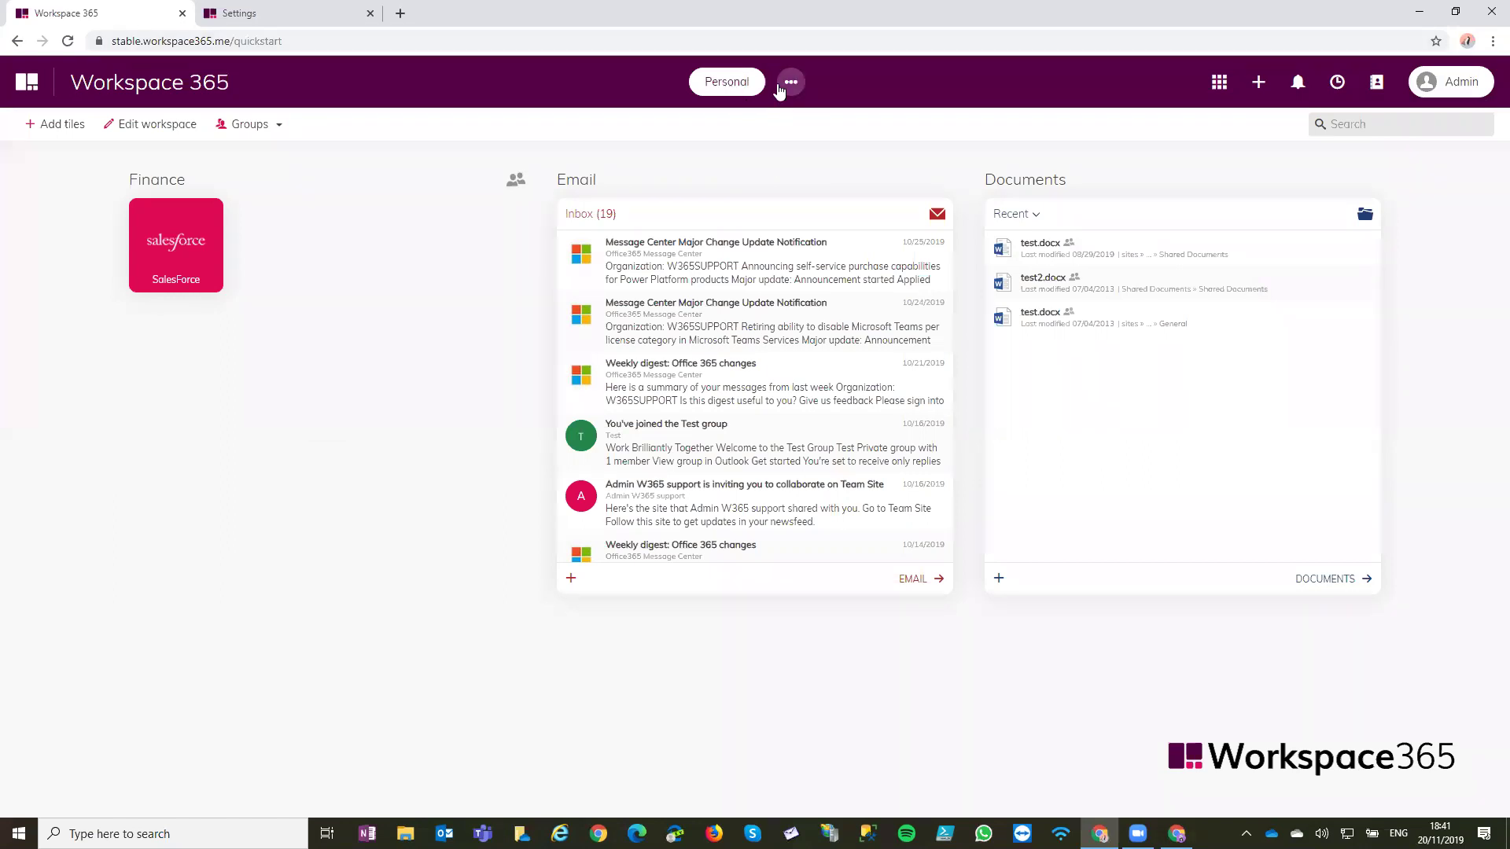
click(779, 88)
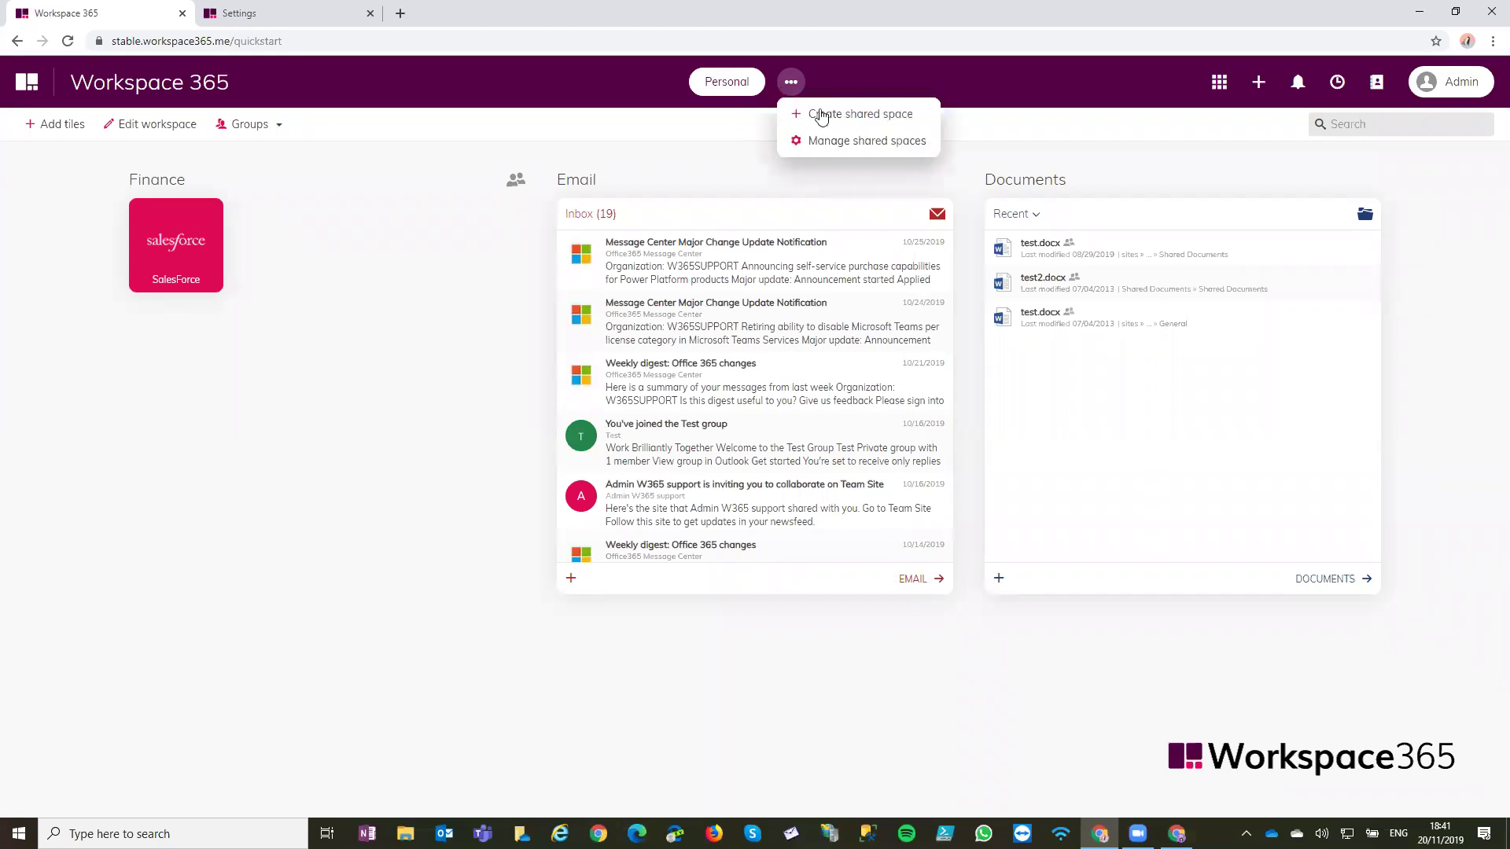
click(876, 115)
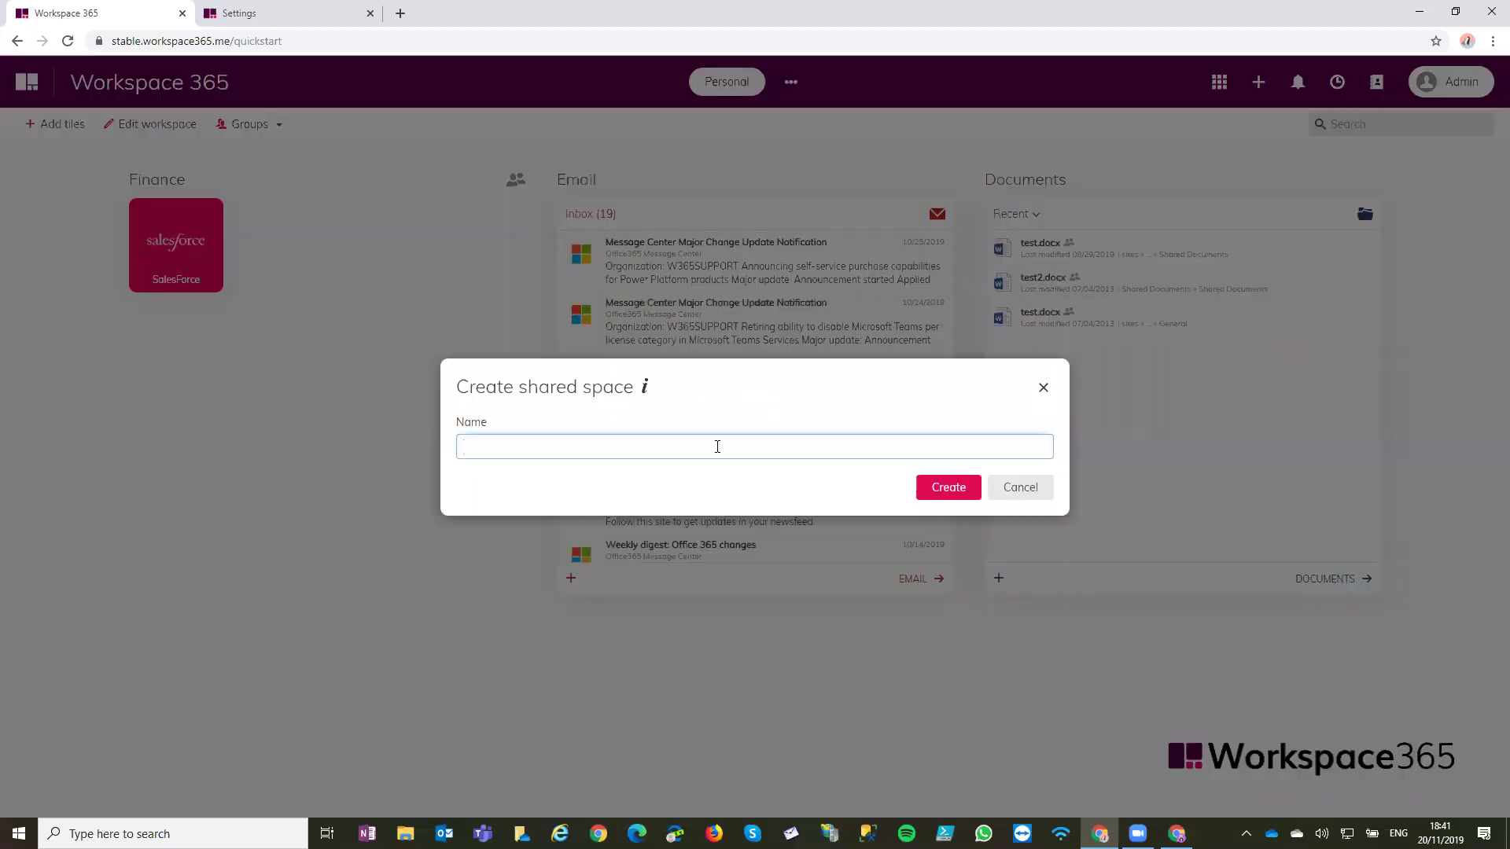
text(Finance)
click(949, 488)
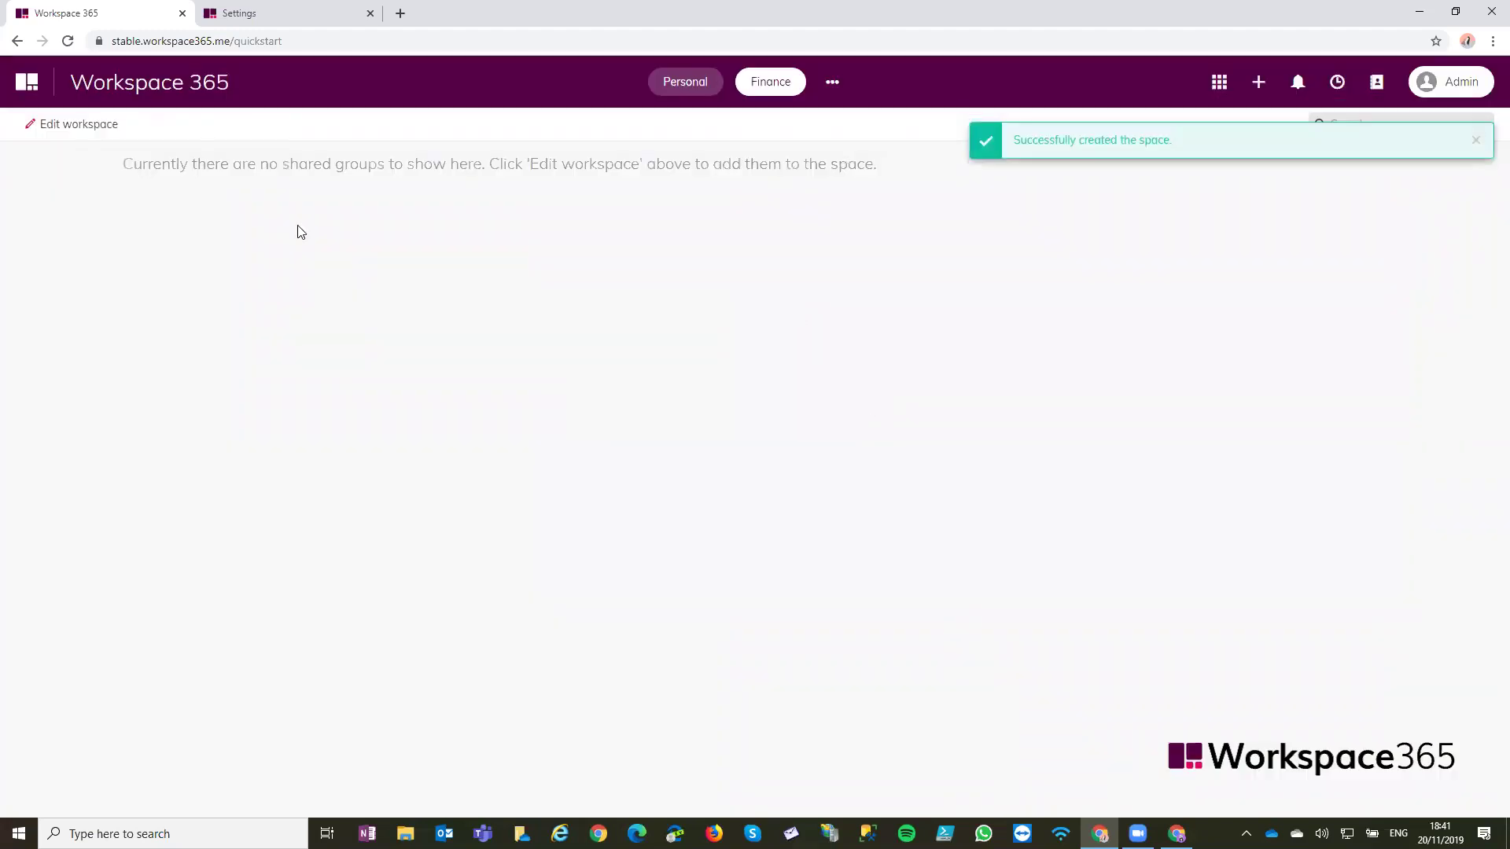
Add the Finance group to the Finance space, save it, and return to the Personal space
click(82, 128)
click(177, 126)
click(236, 192)
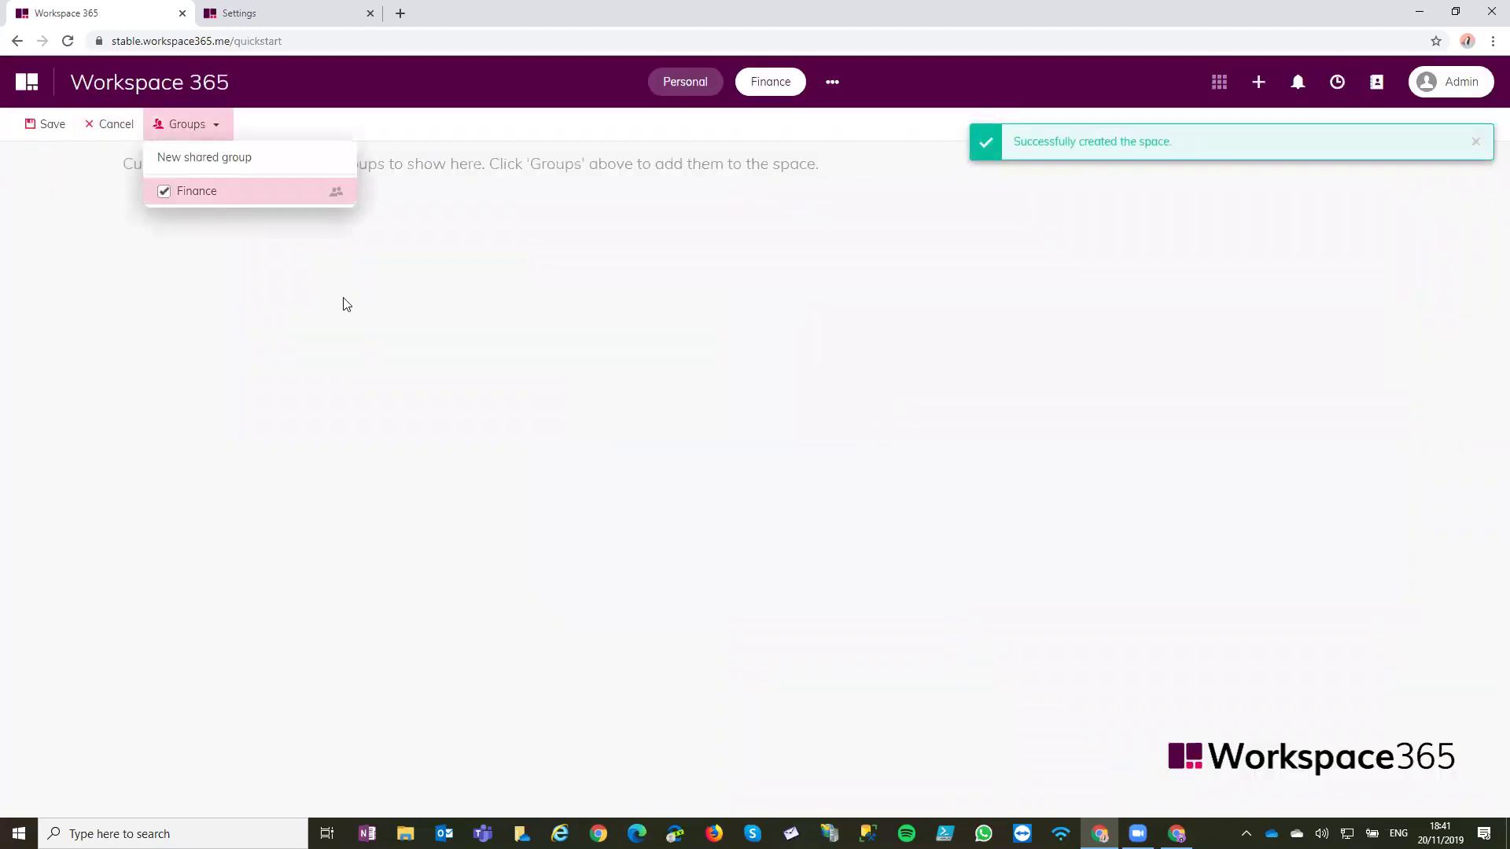
click(394, 377)
click(47, 123)
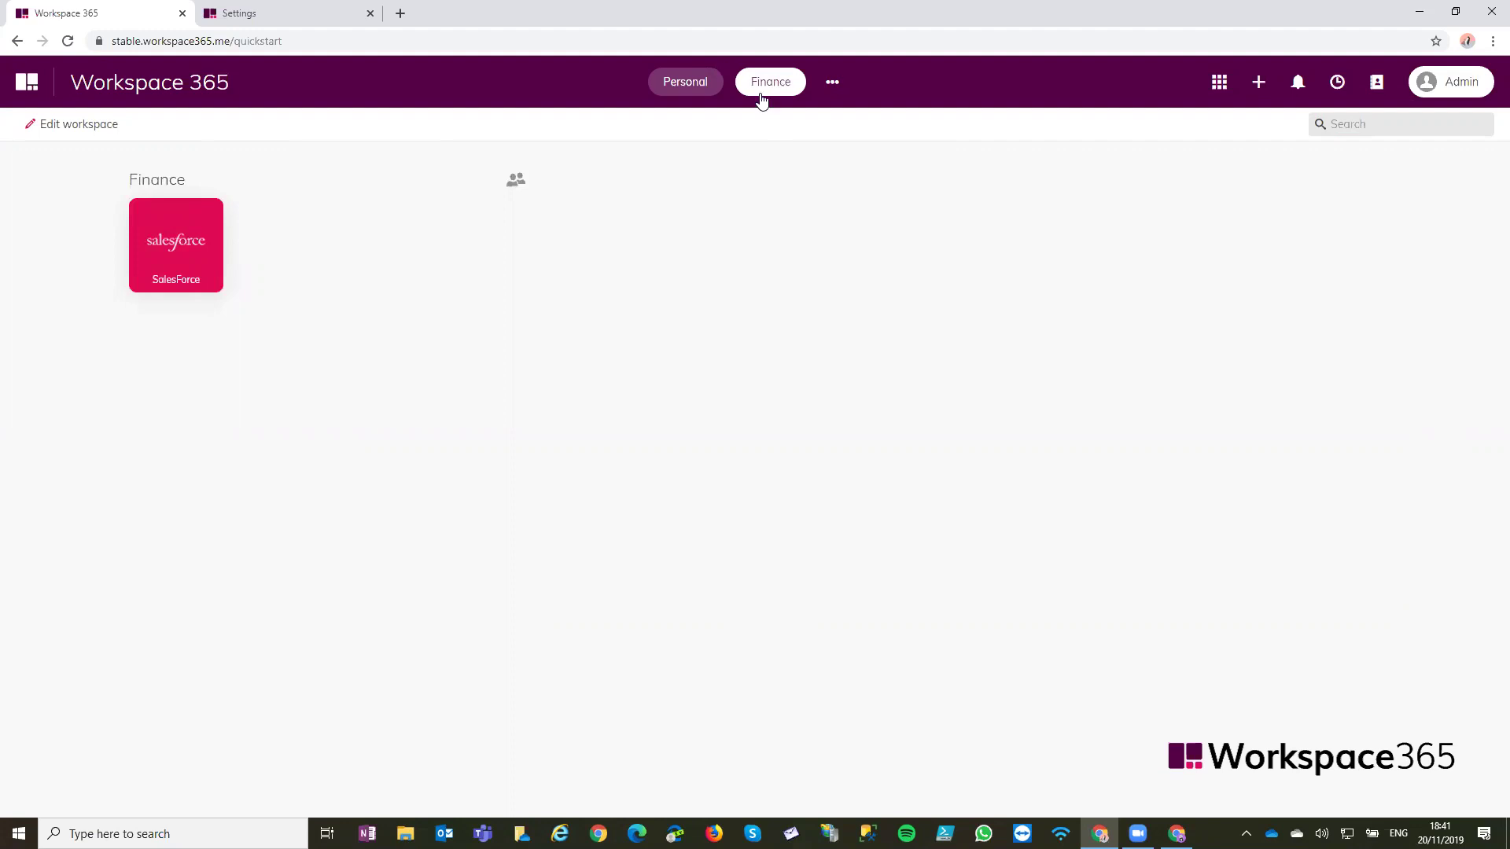
click(685, 83)
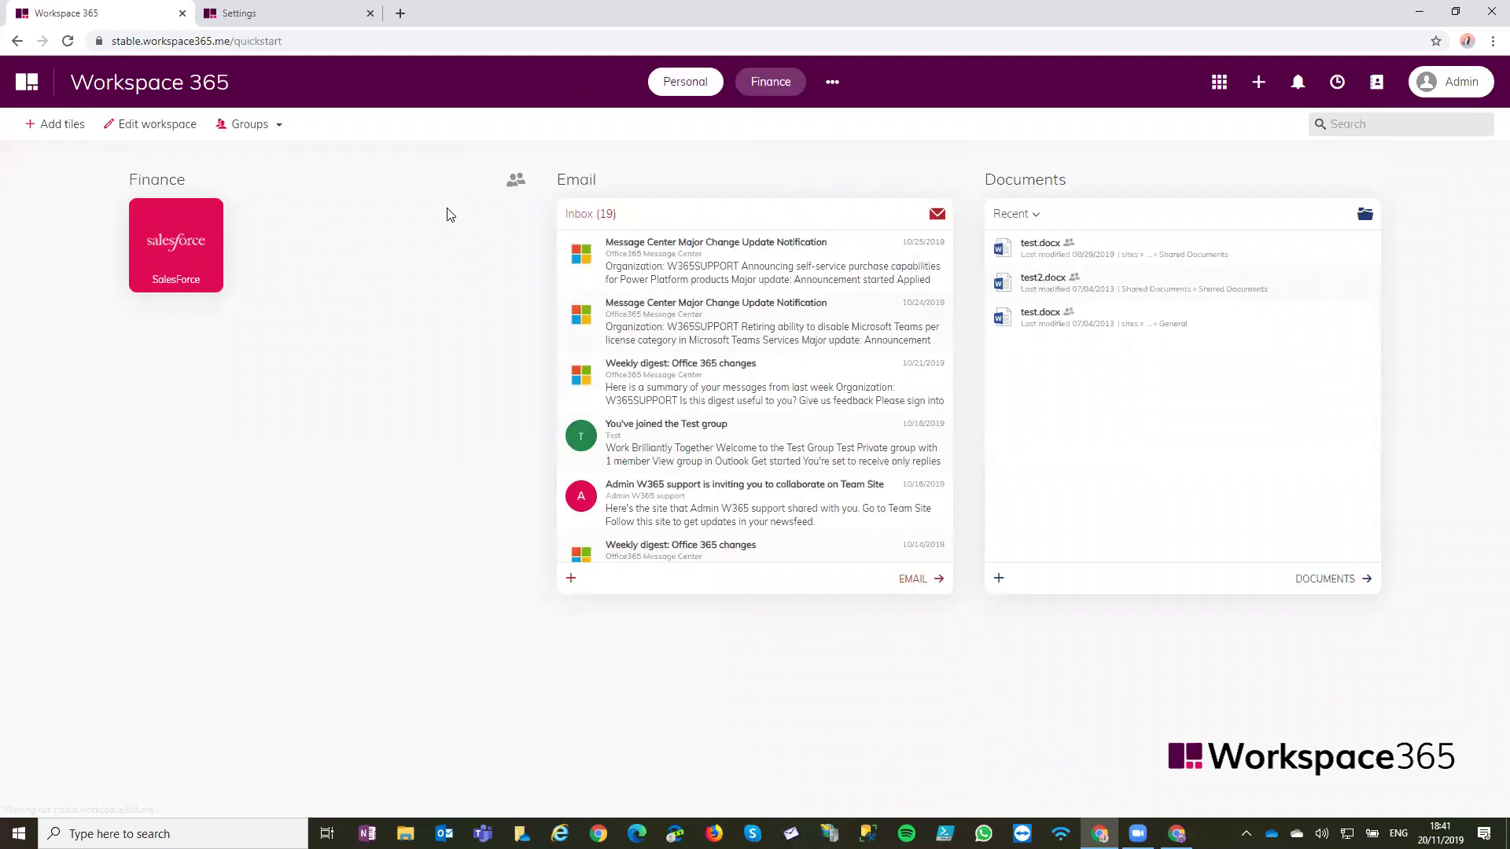
key(alt+Tab)
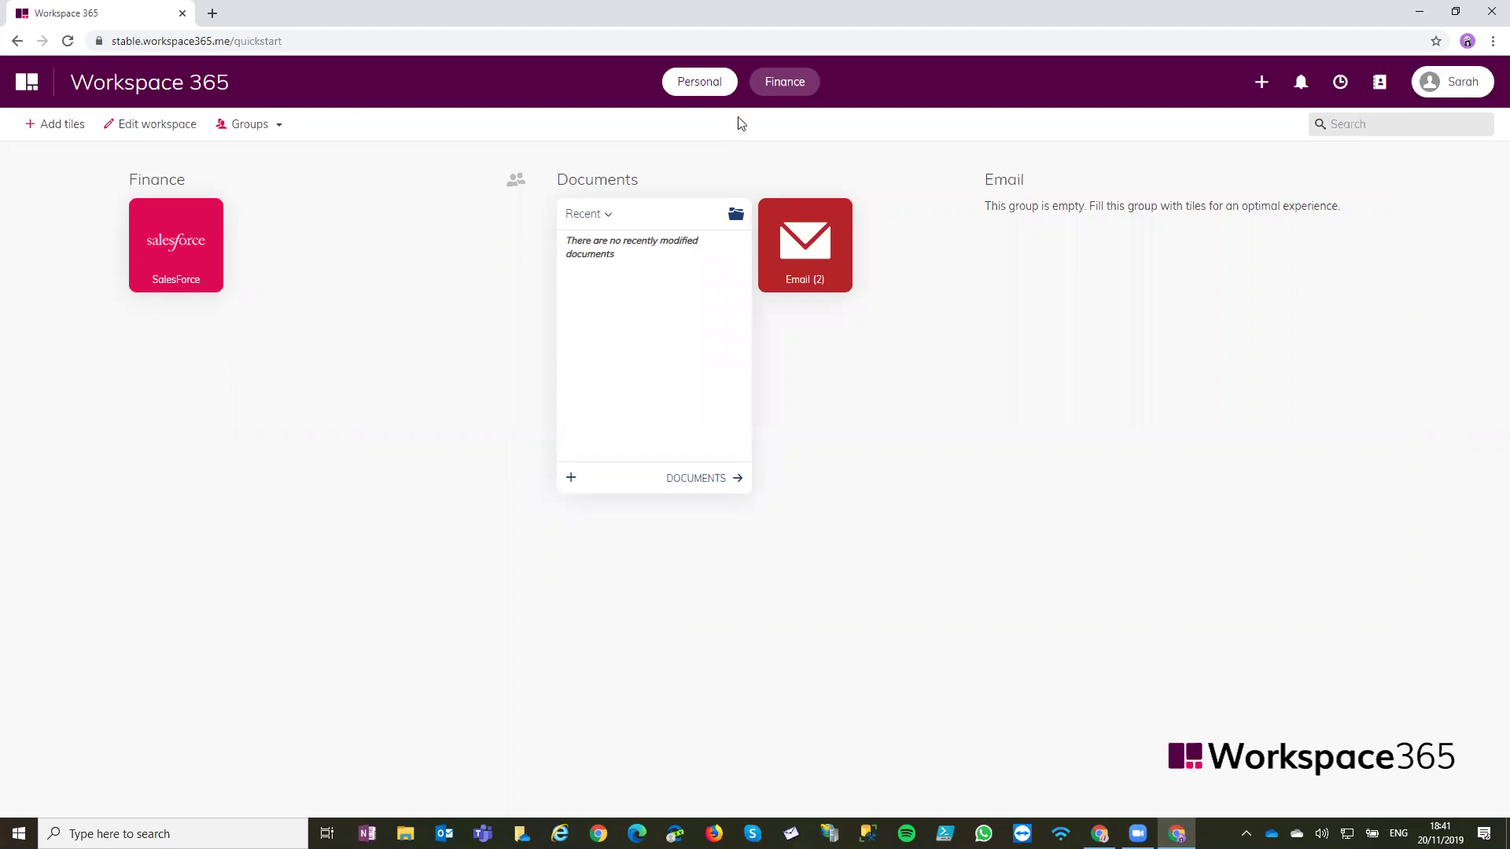
Open the Finance space in the second user's window, then switch to the admin window
click(784, 83)
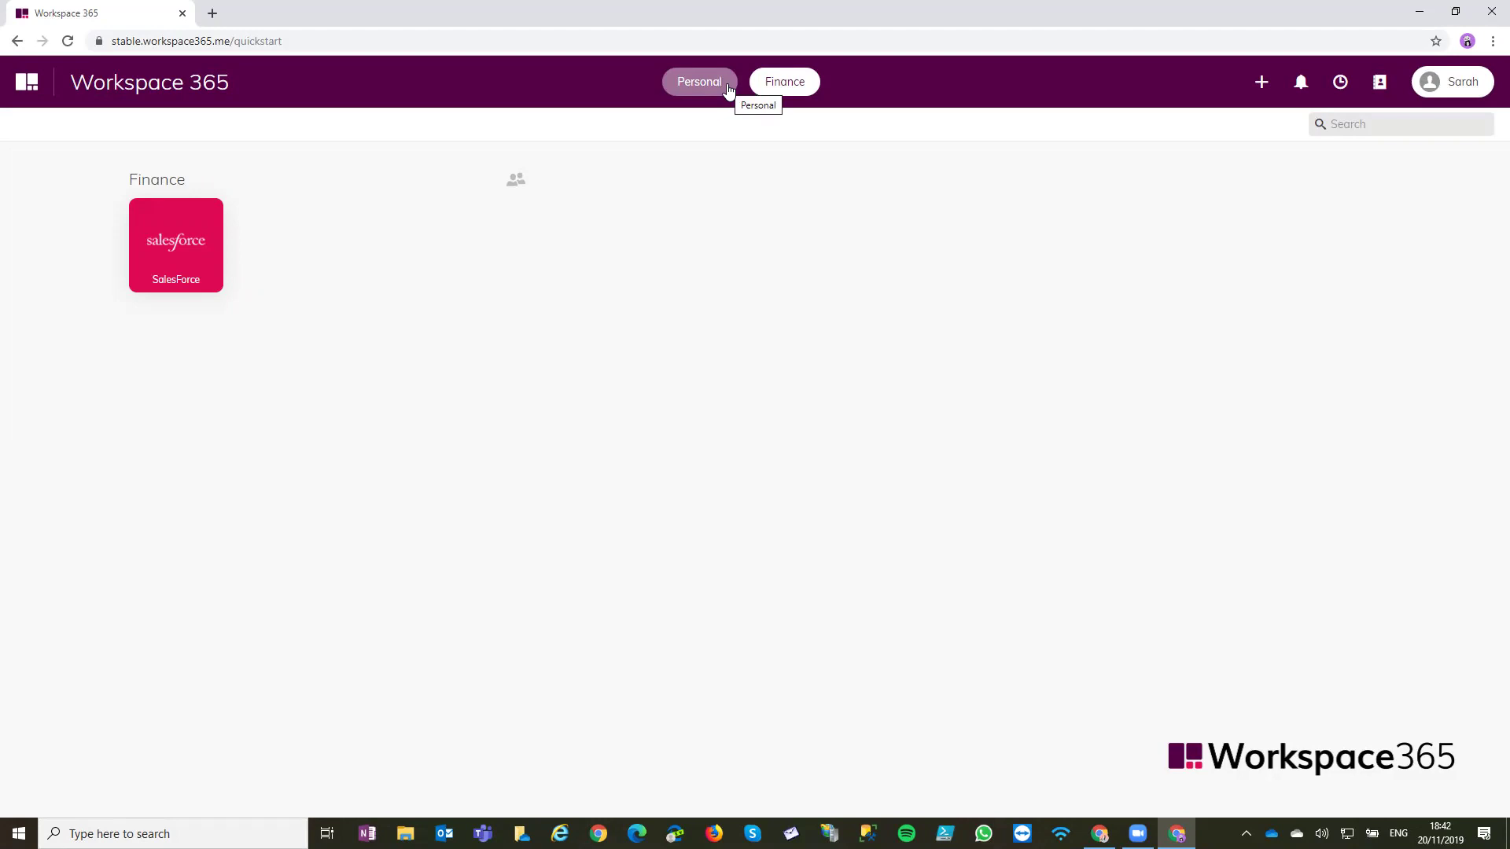
key(alt+Tab)
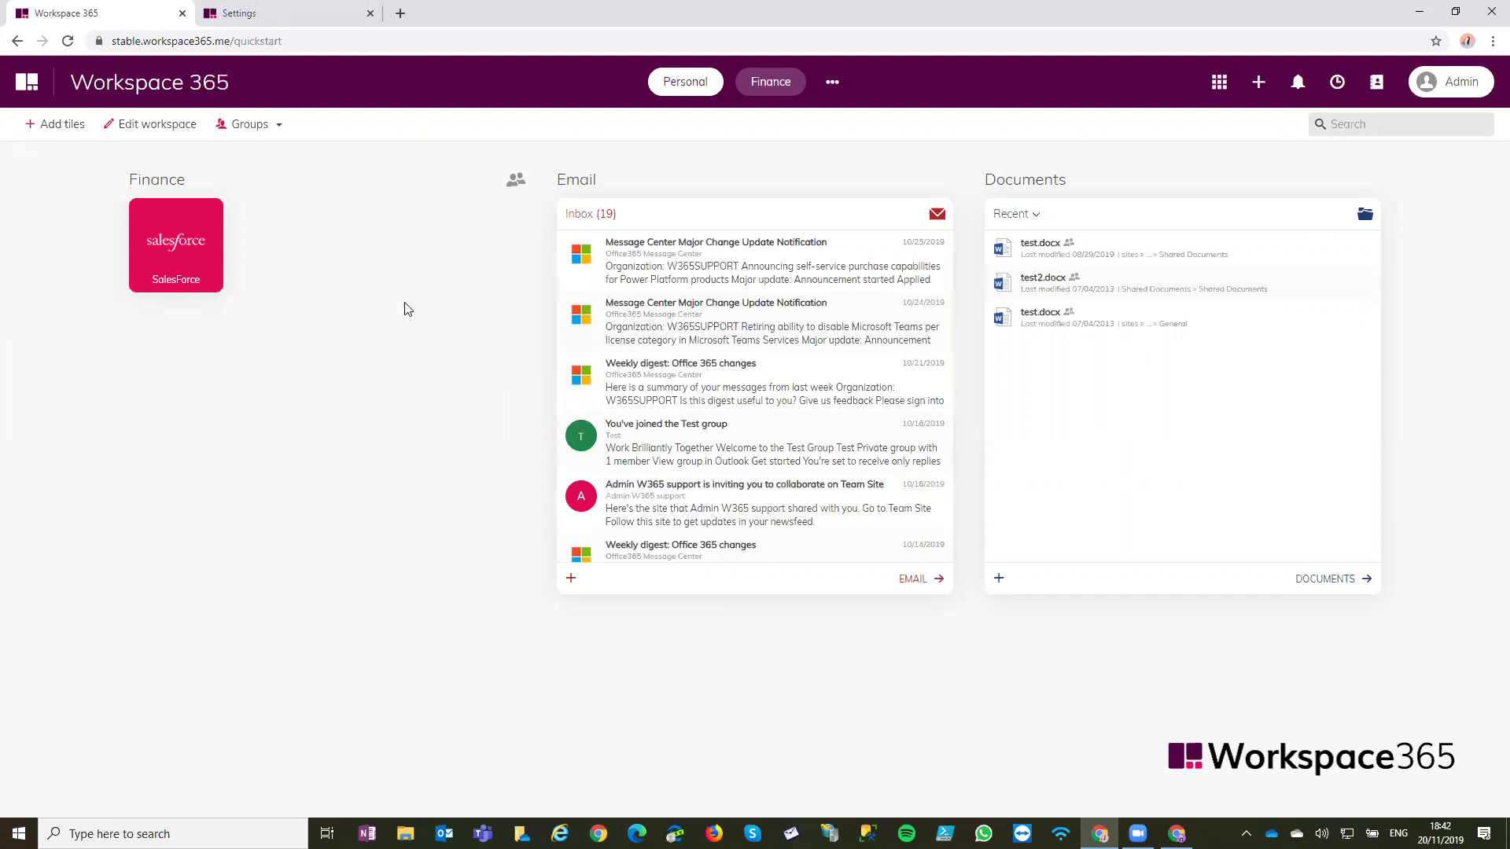
Start a new branding with 'Quickstart' as both branding name and product name
click(248, 11)
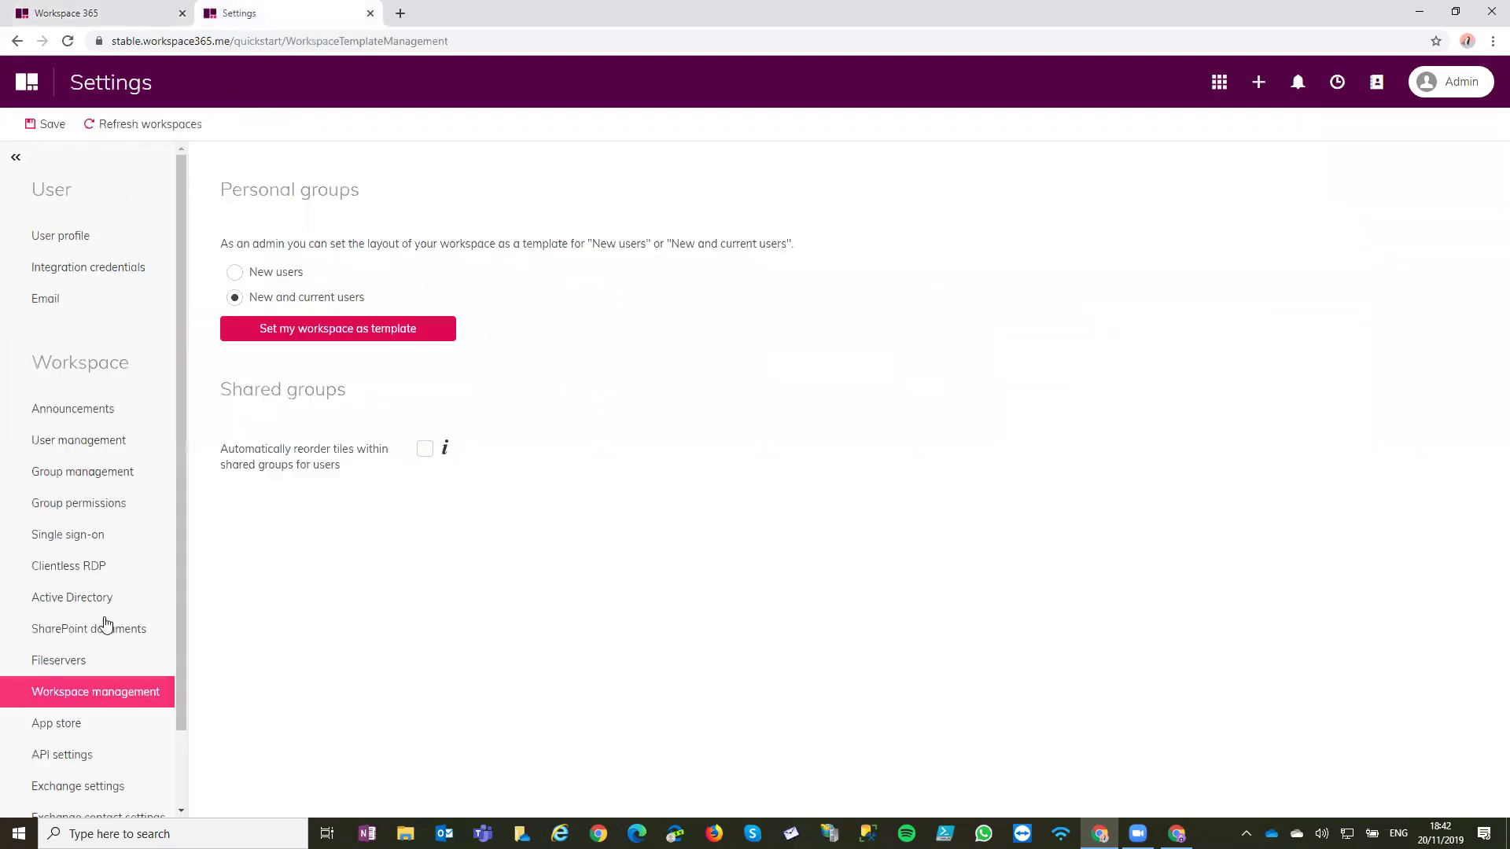
scroll(105, 621, down, 2)
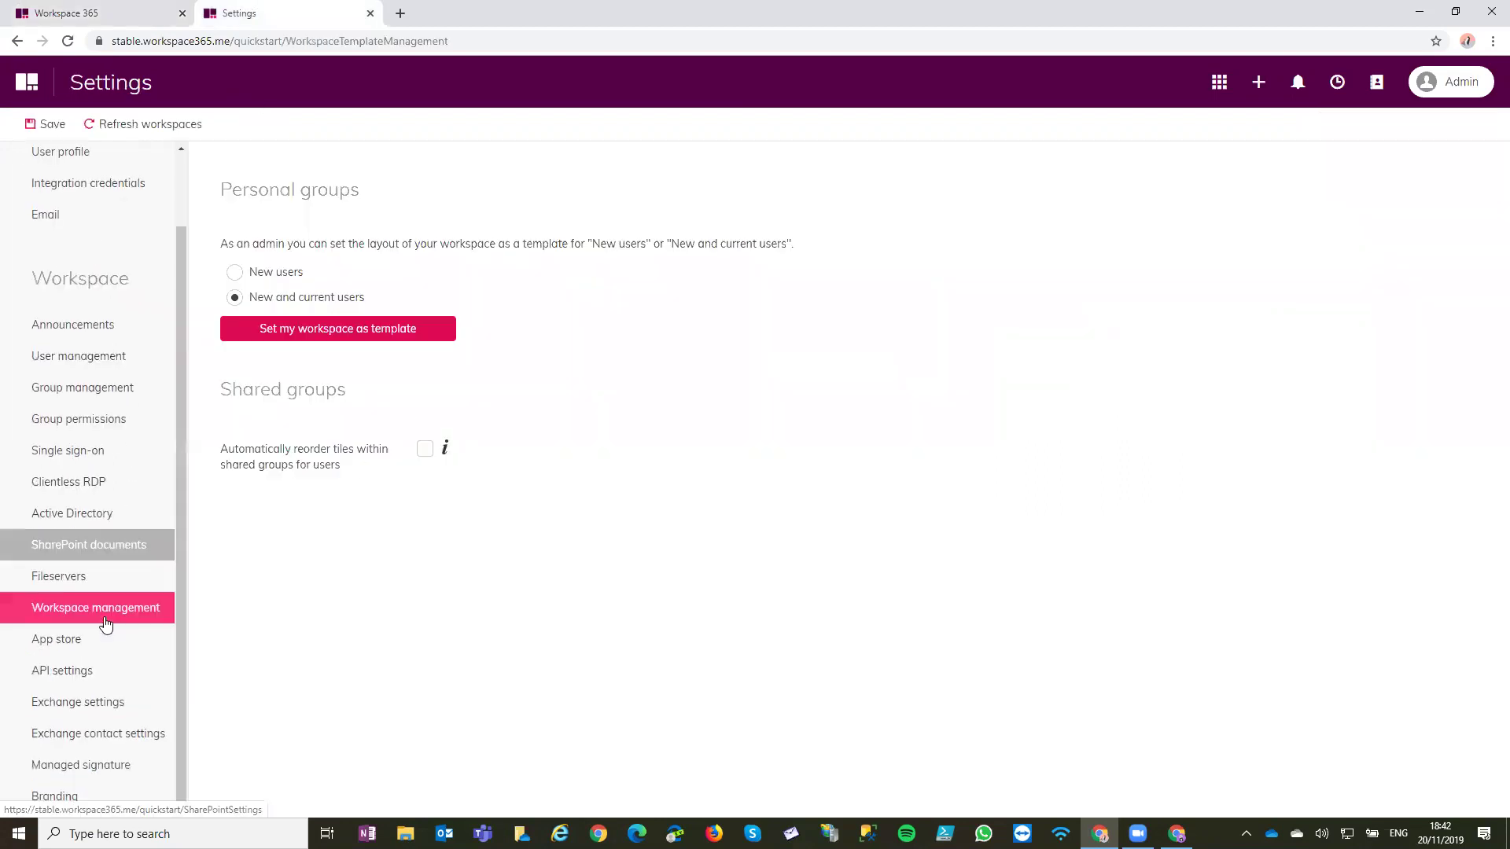
click(124, 794)
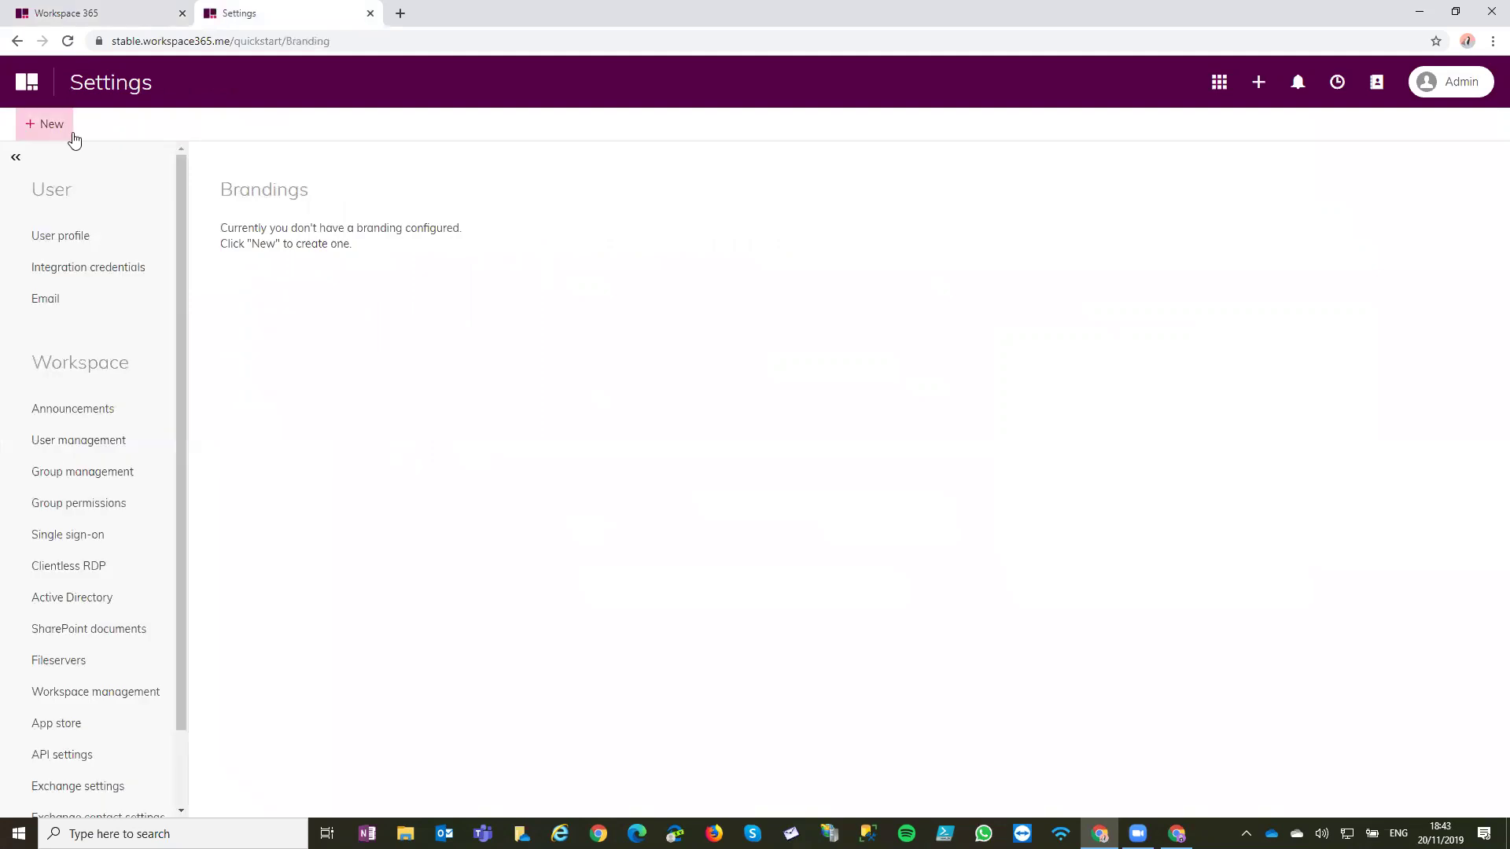
click(72, 134)
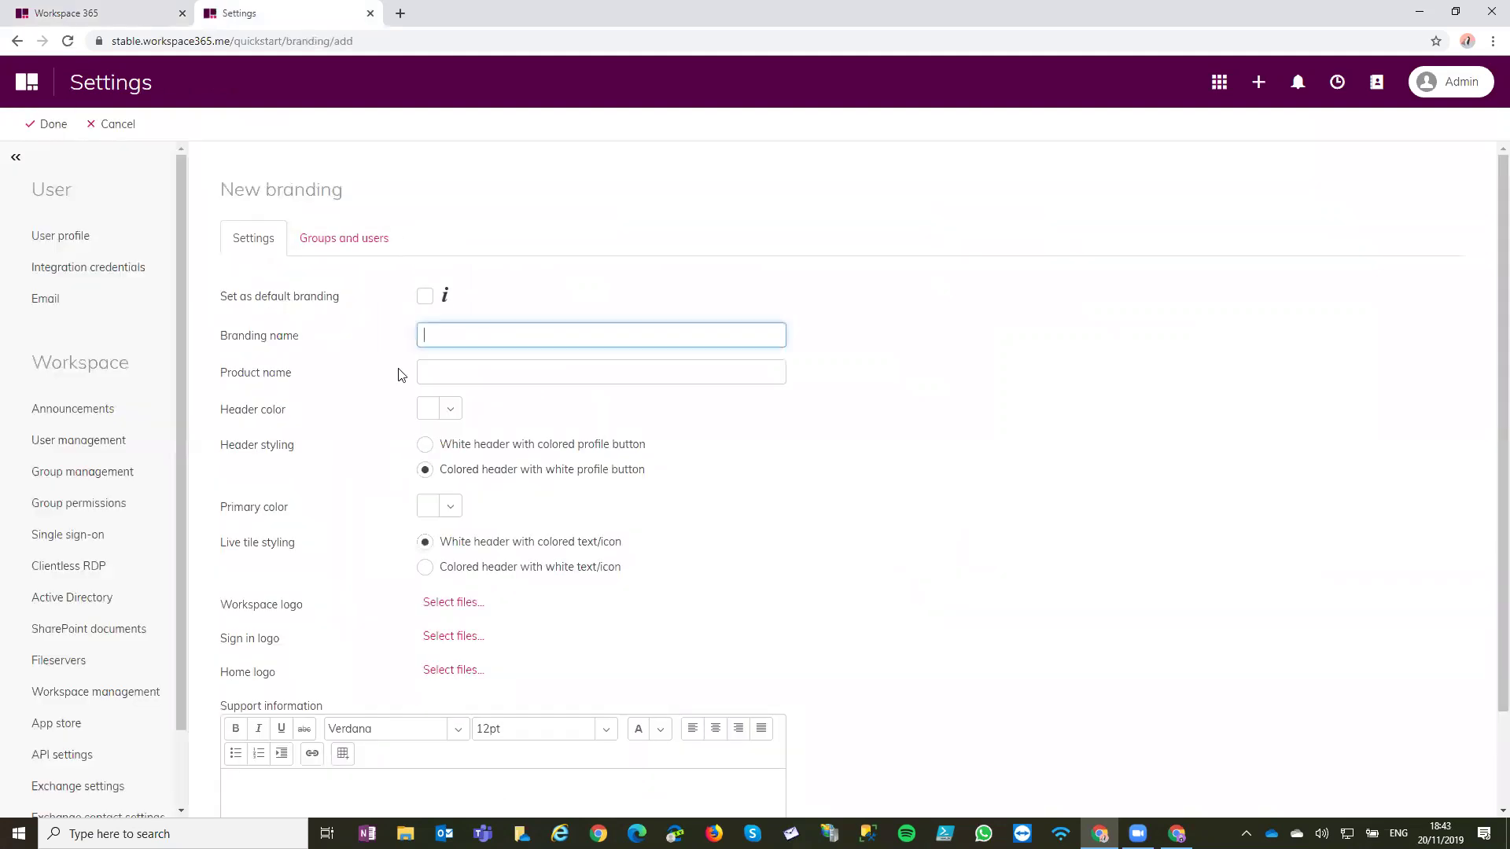
text(Quickstart)
key(ctrl+a)
key(Tab)
text(Quickstart)
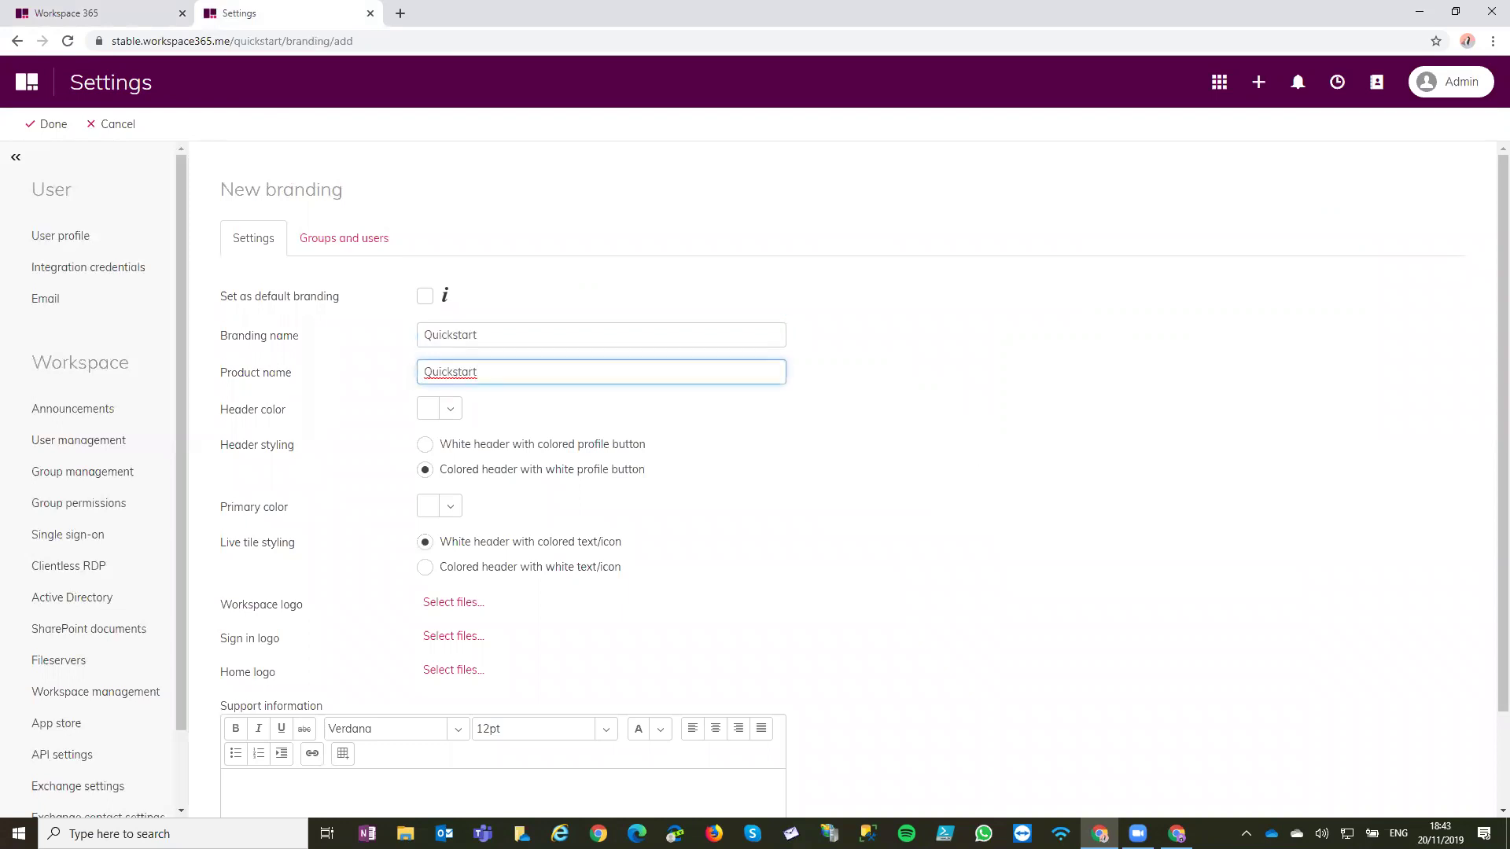
Set the branding's header colour to dark navy and its primary colour to burnt orange
click(450, 408)
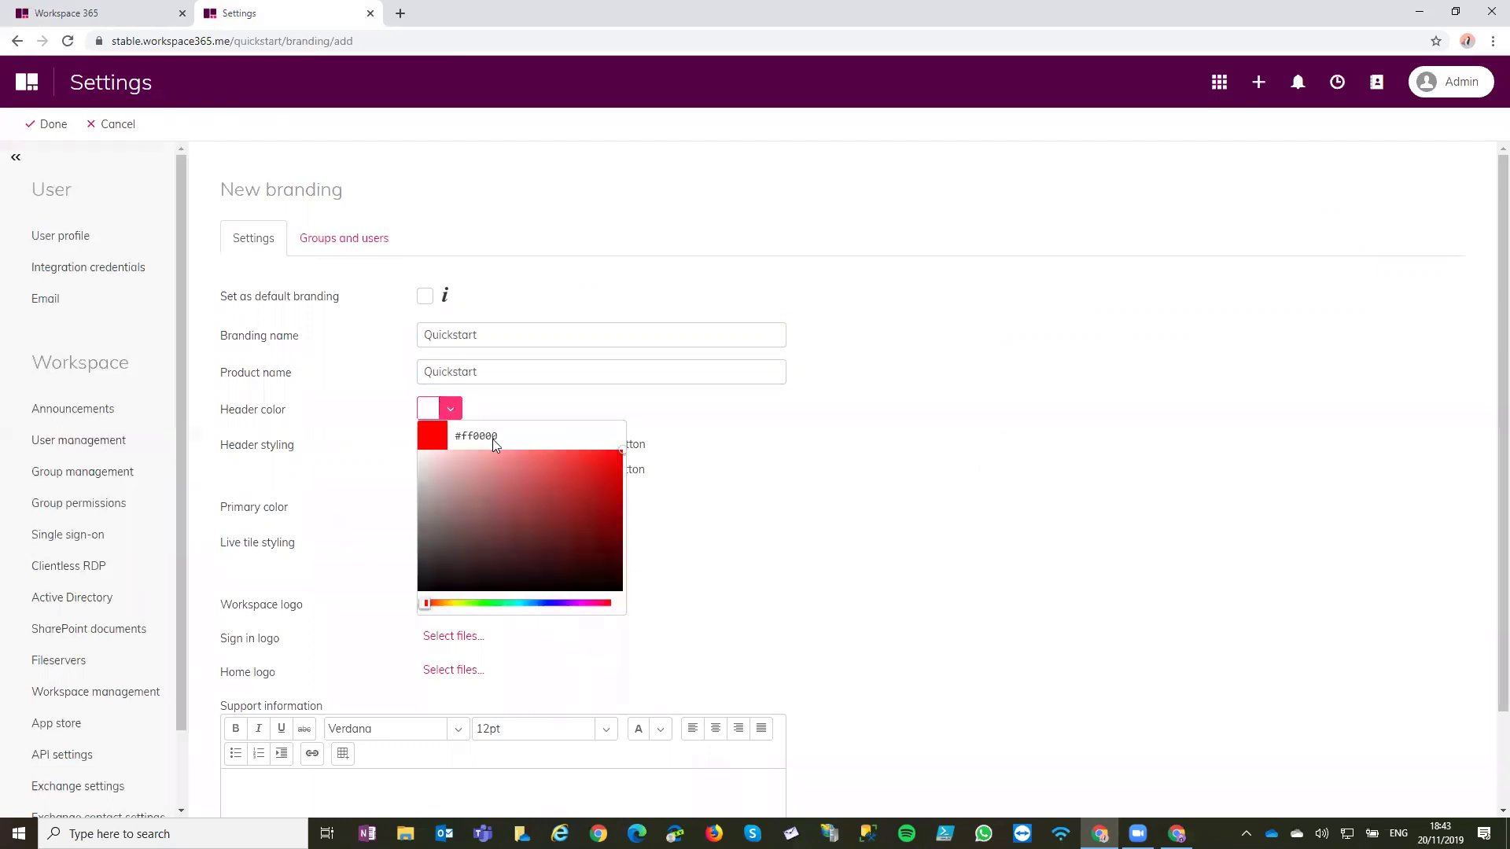
click(546, 603)
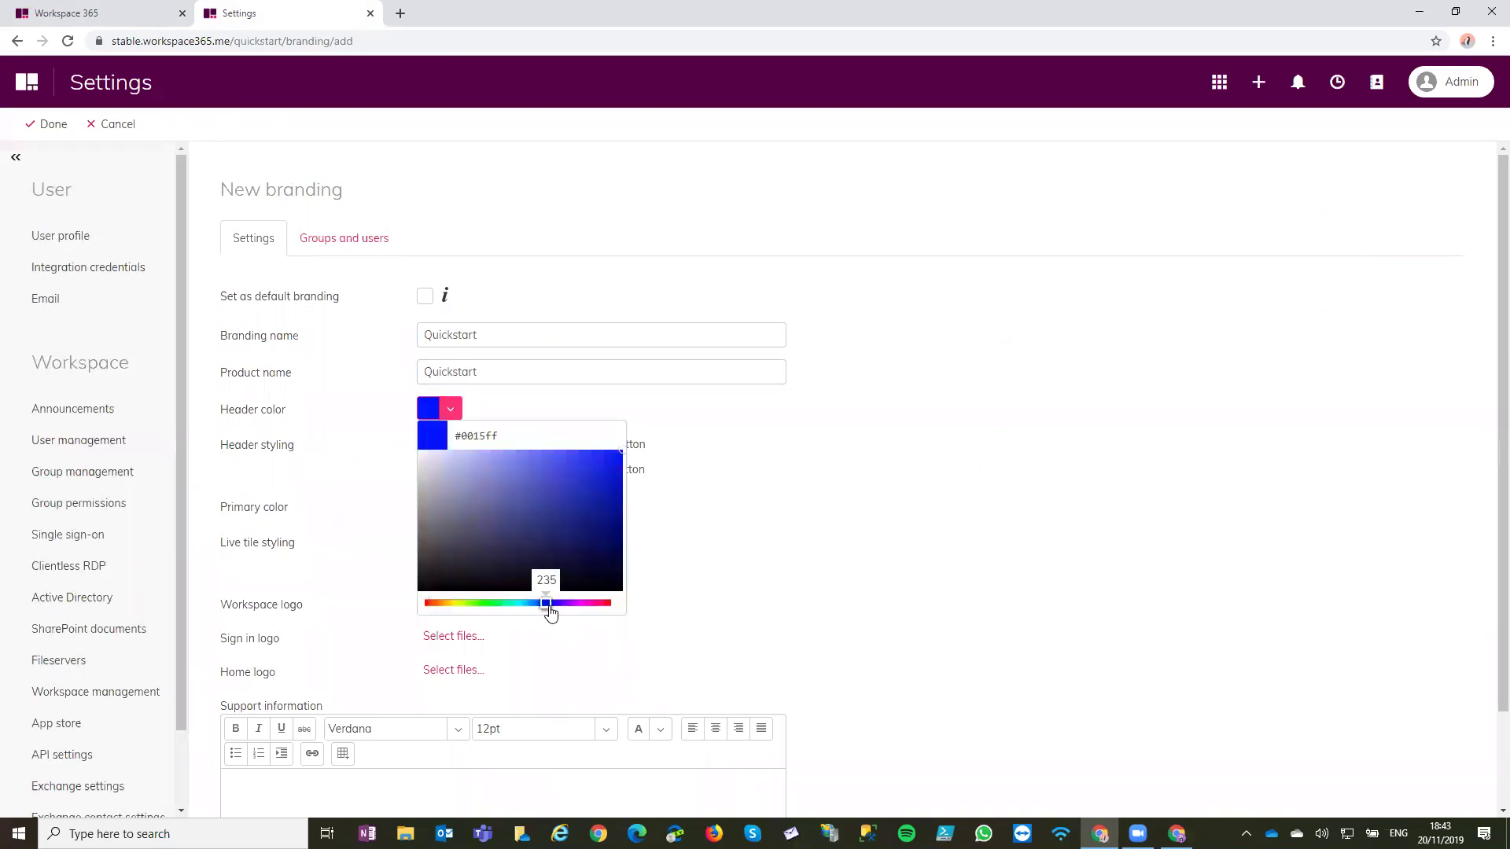
click(595, 543)
click(865, 542)
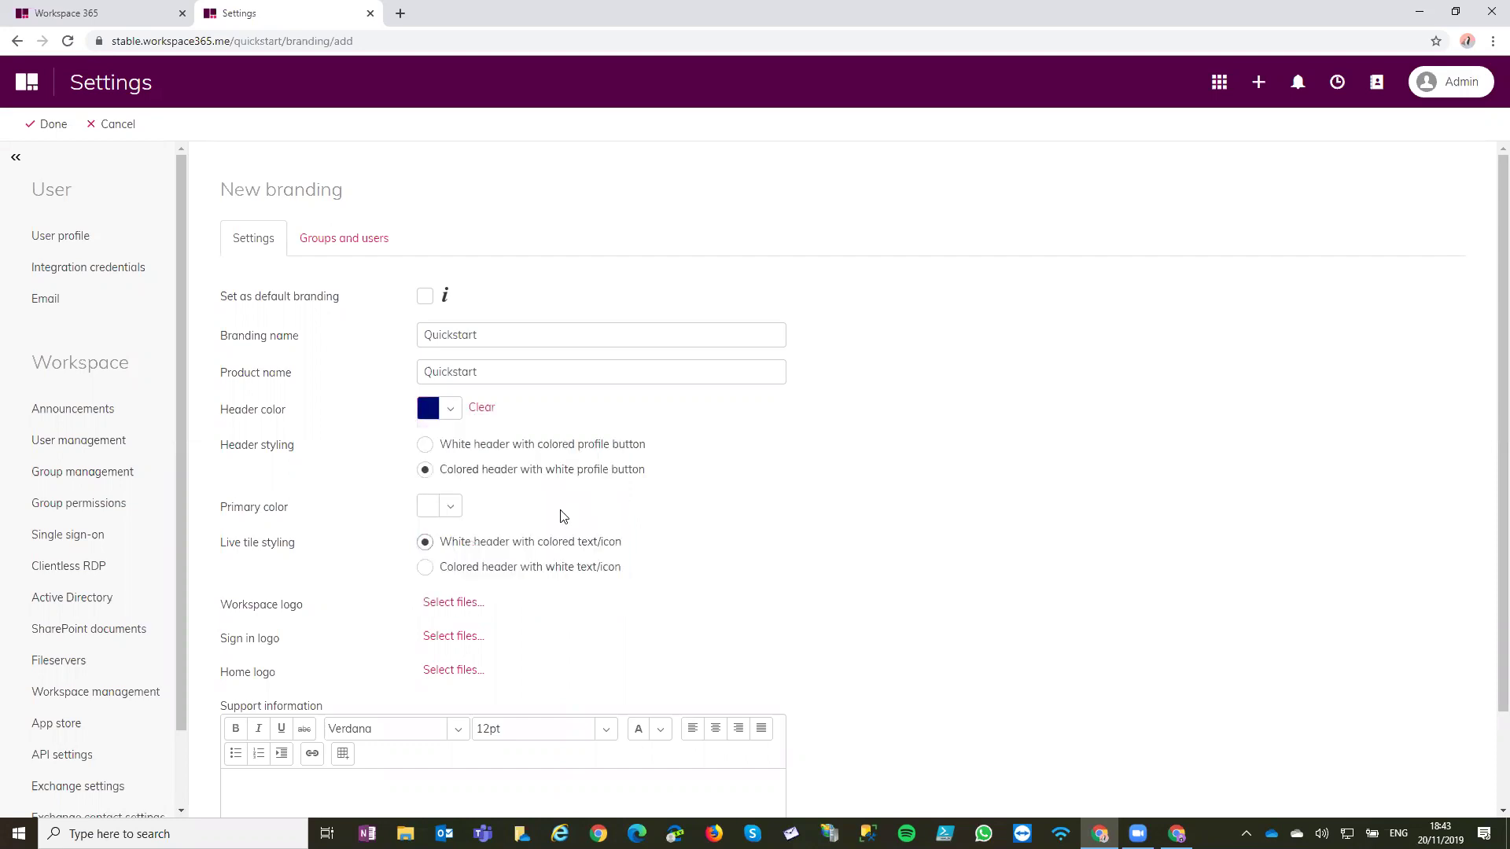
click(450, 507)
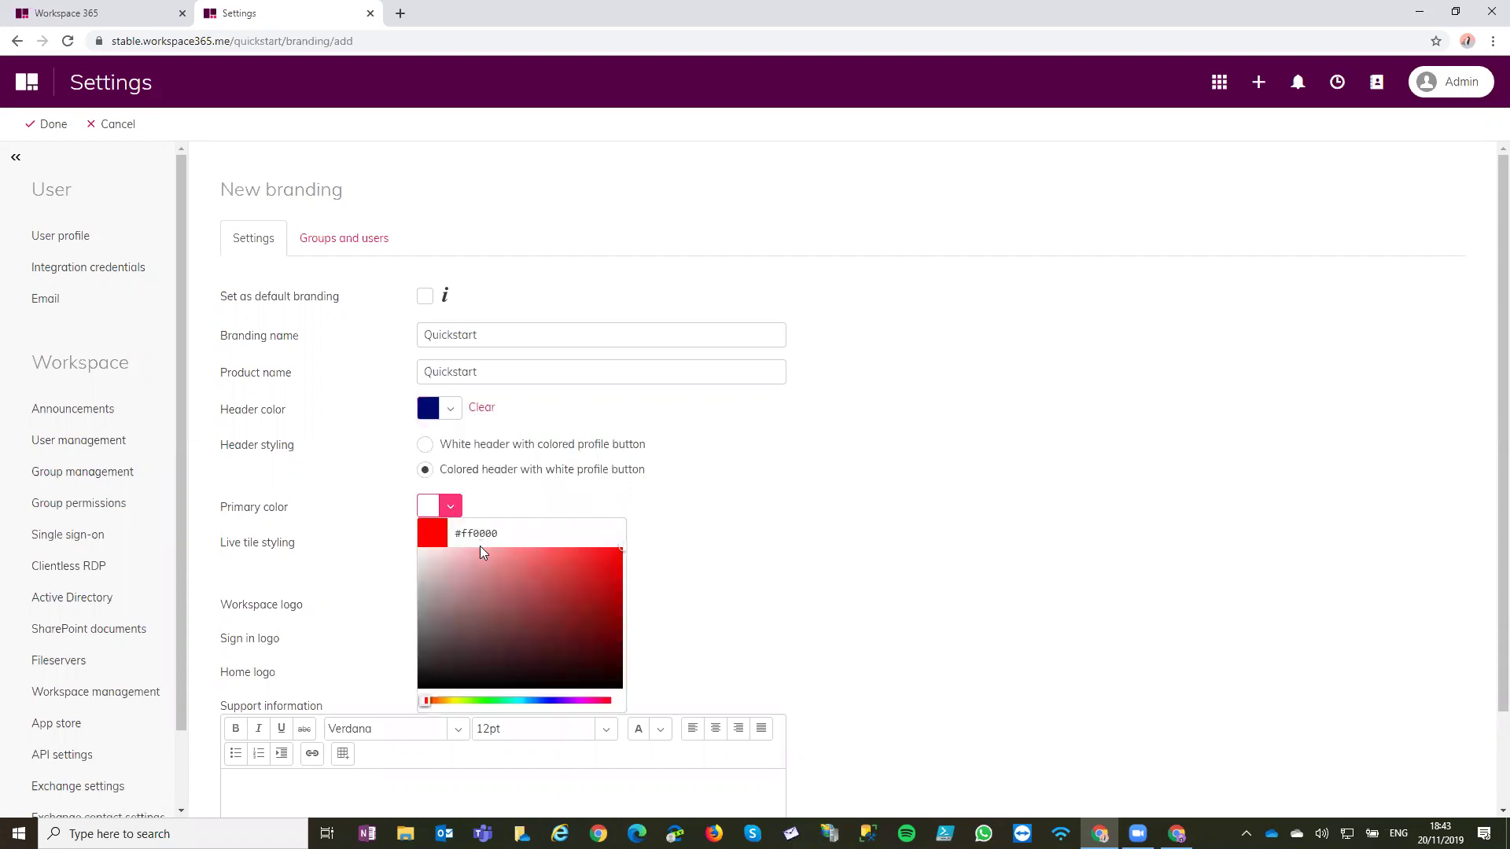
click(447, 700)
mouse_move(625, 611)
mouse_down()
mouse_move(643, 559)
mouse_move(657, 566)
mouse_up()
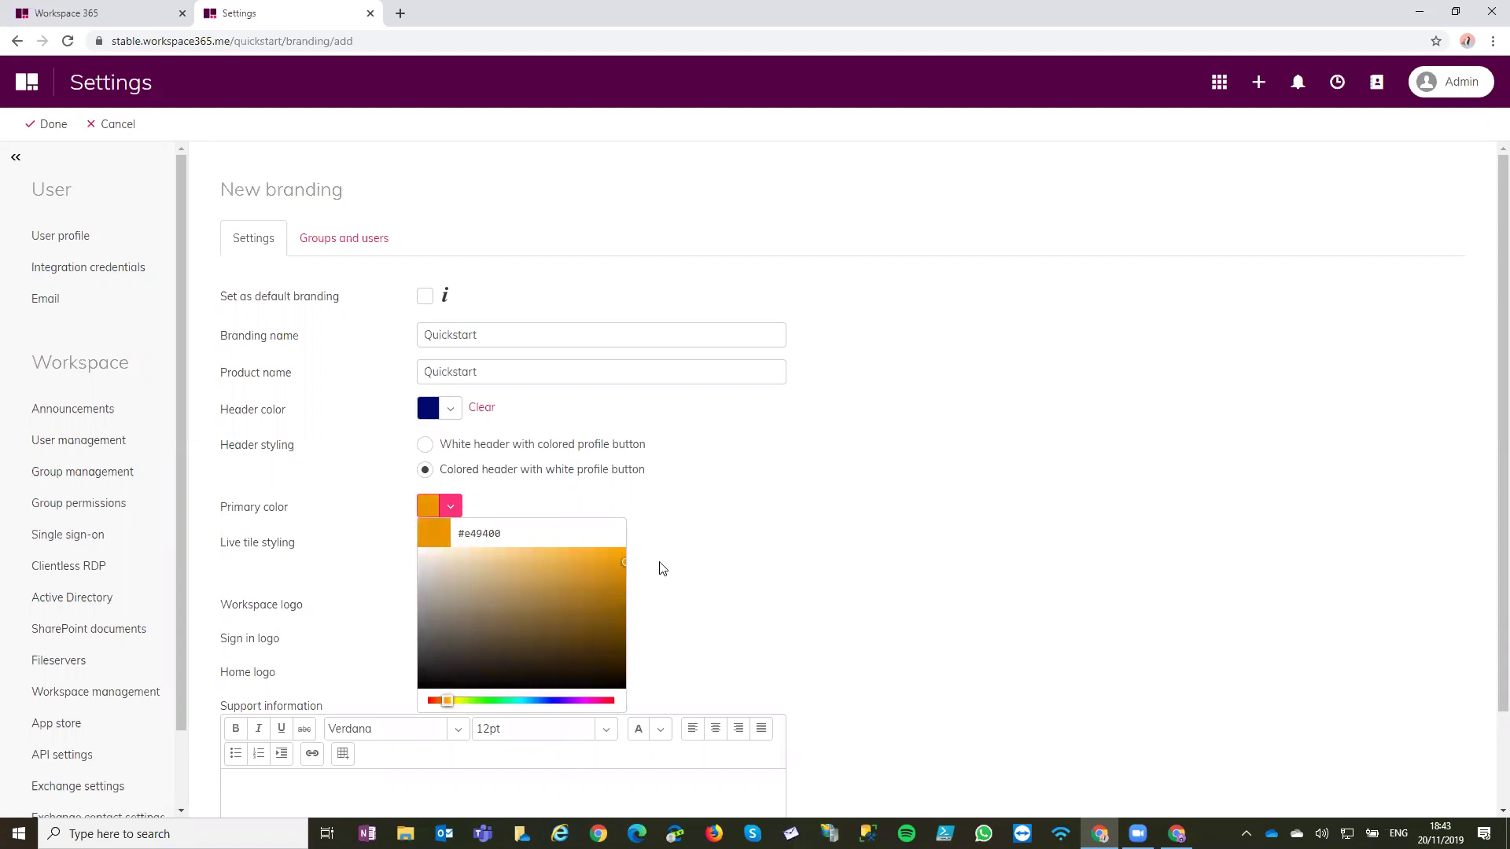
click(657, 566)
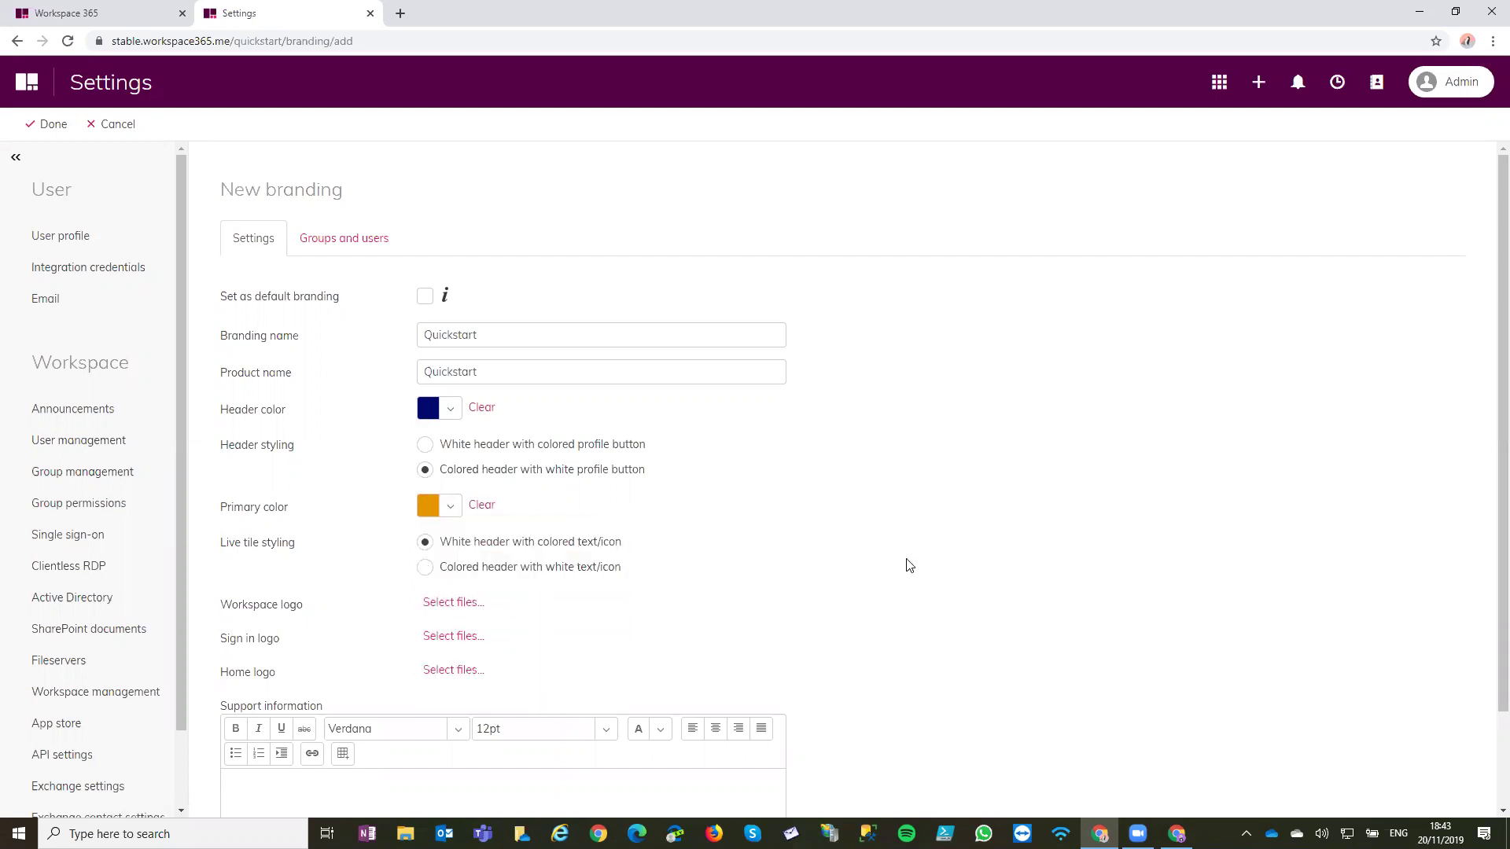
click(453, 508)
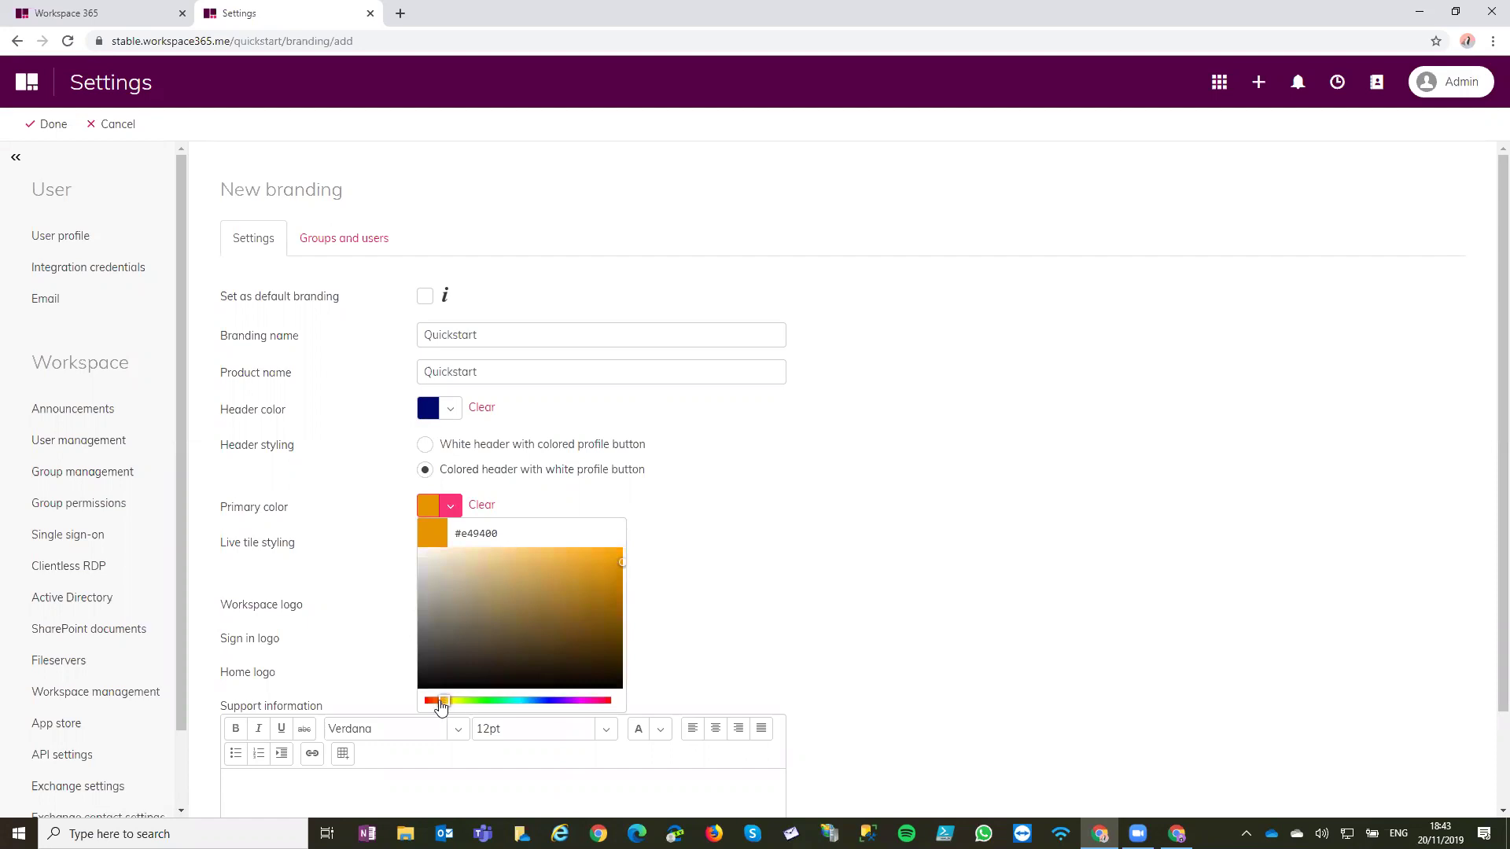
drag(443, 700, 433, 701)
click(613, 607)
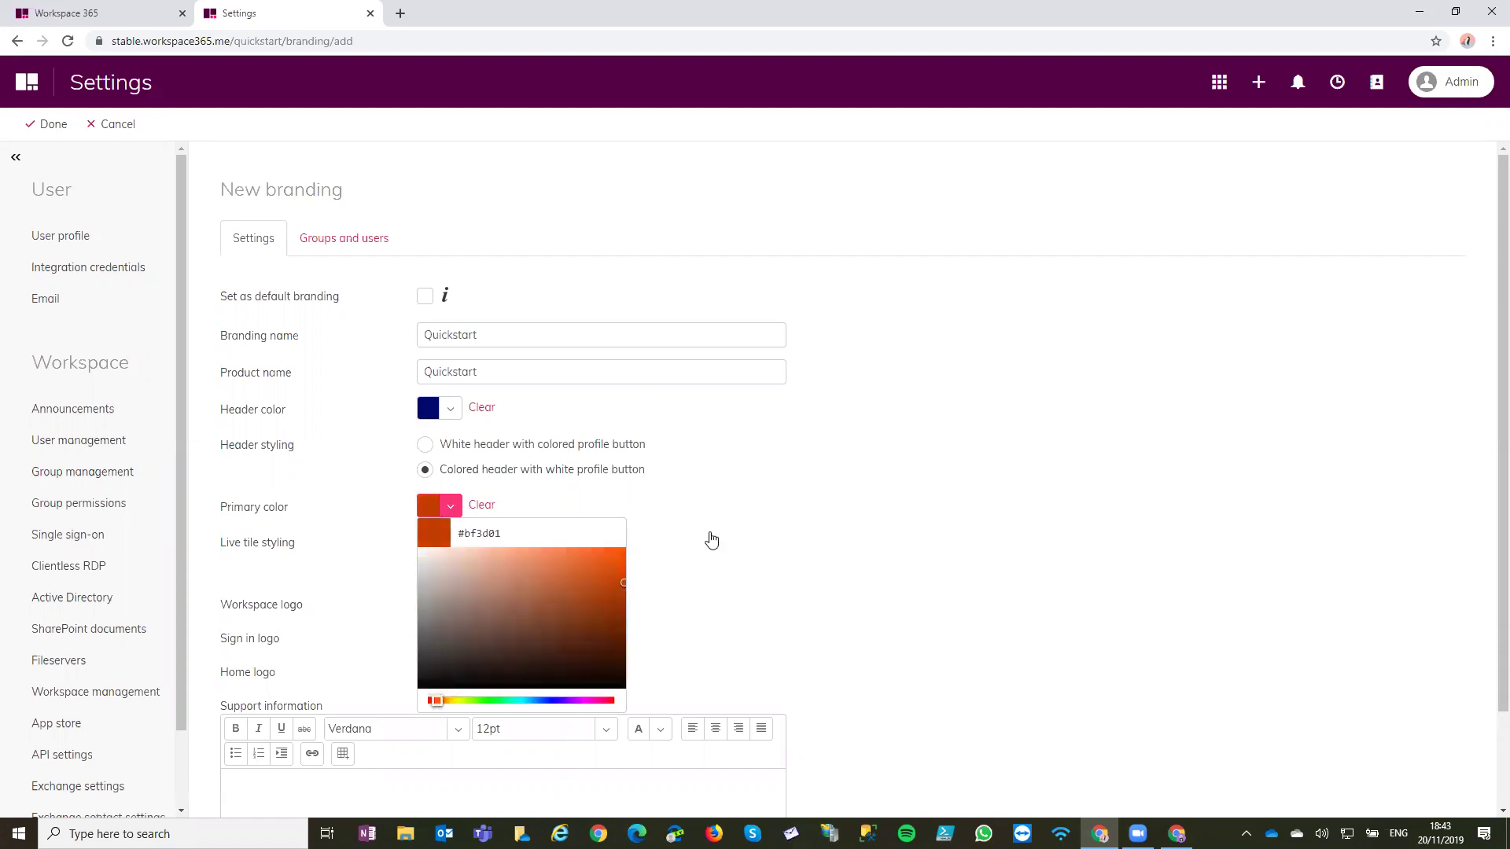
click(708, 539)
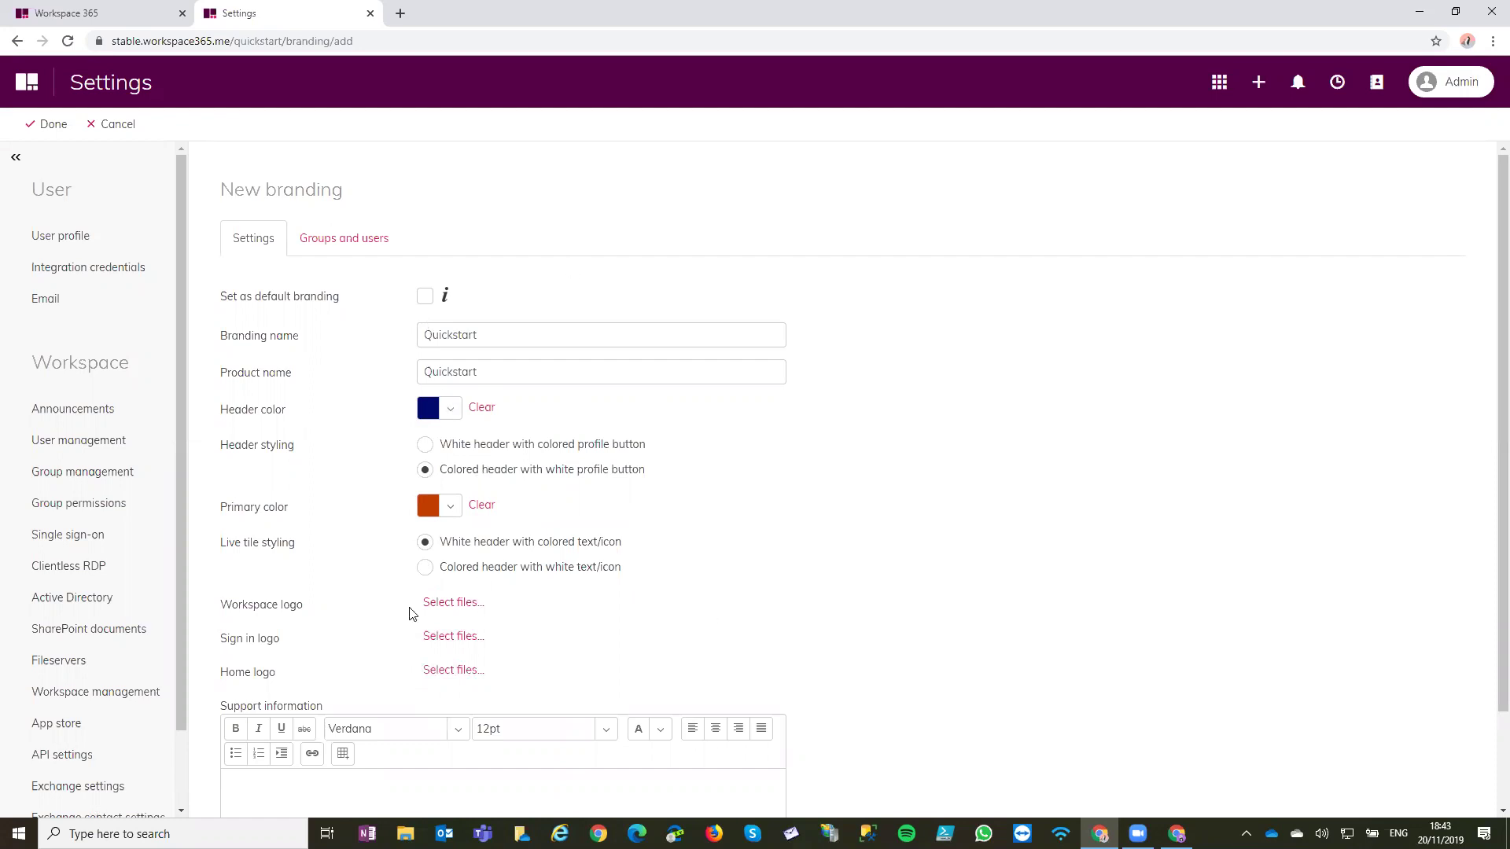
Review the Workspace and Home logo and default branding options, then show the branding's groups and users
drag(216, 607, 337, 616)
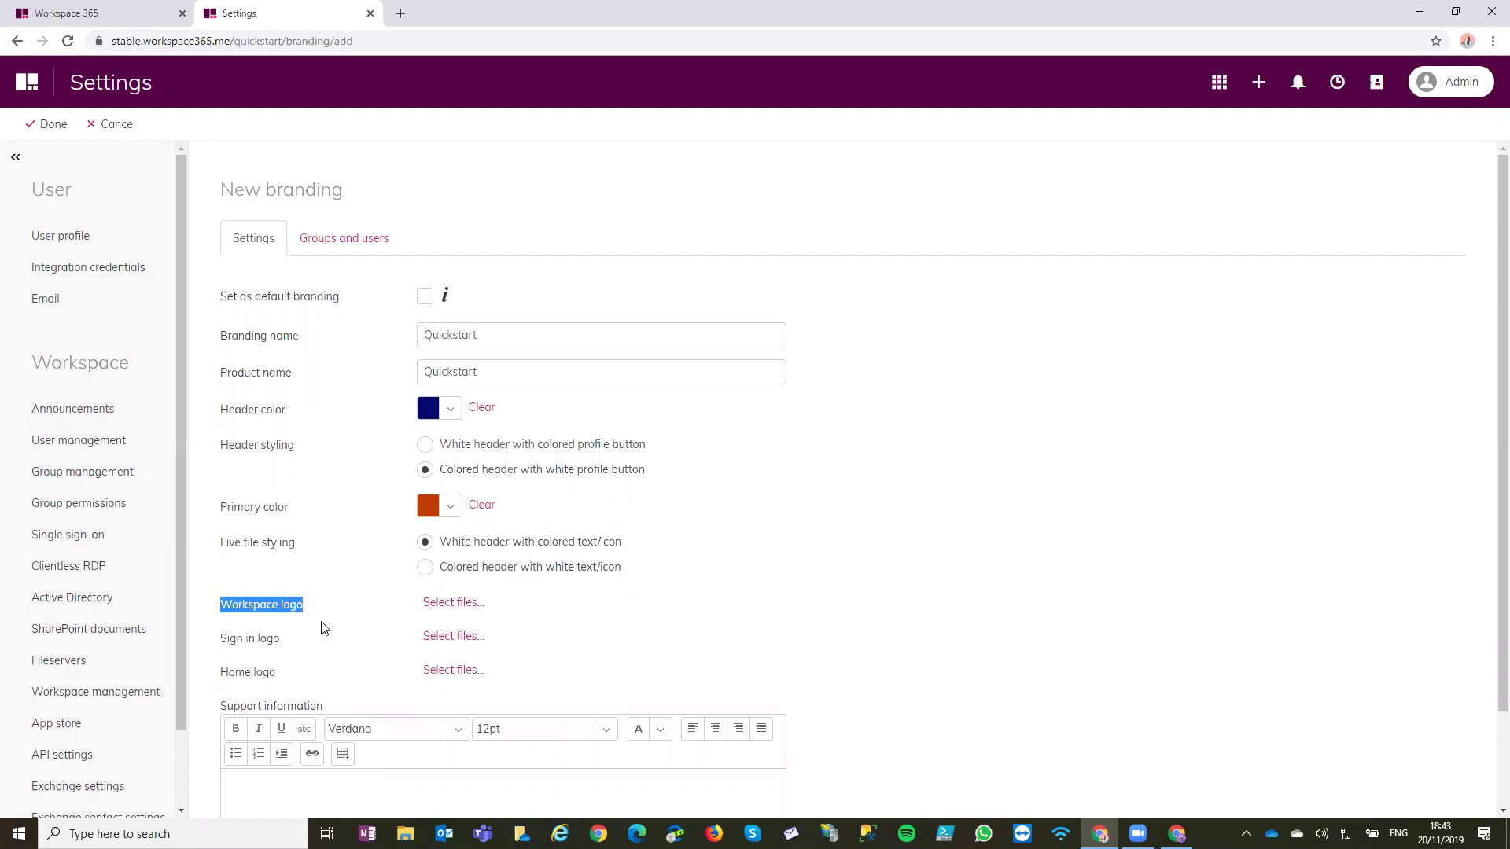
drag(277, 674, 219, 674)
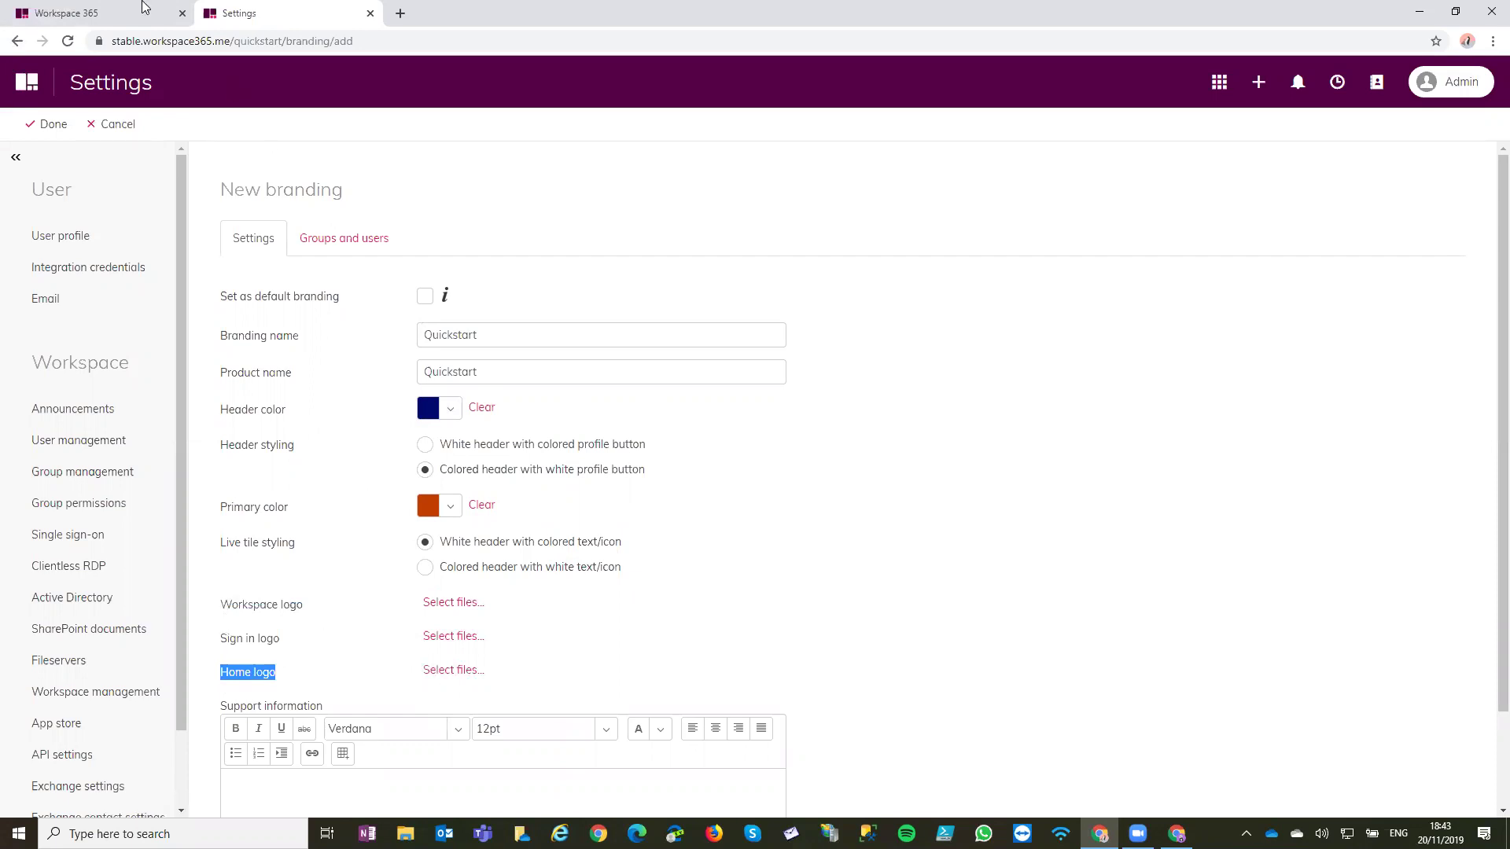
key(ctrl+shift+Tab)
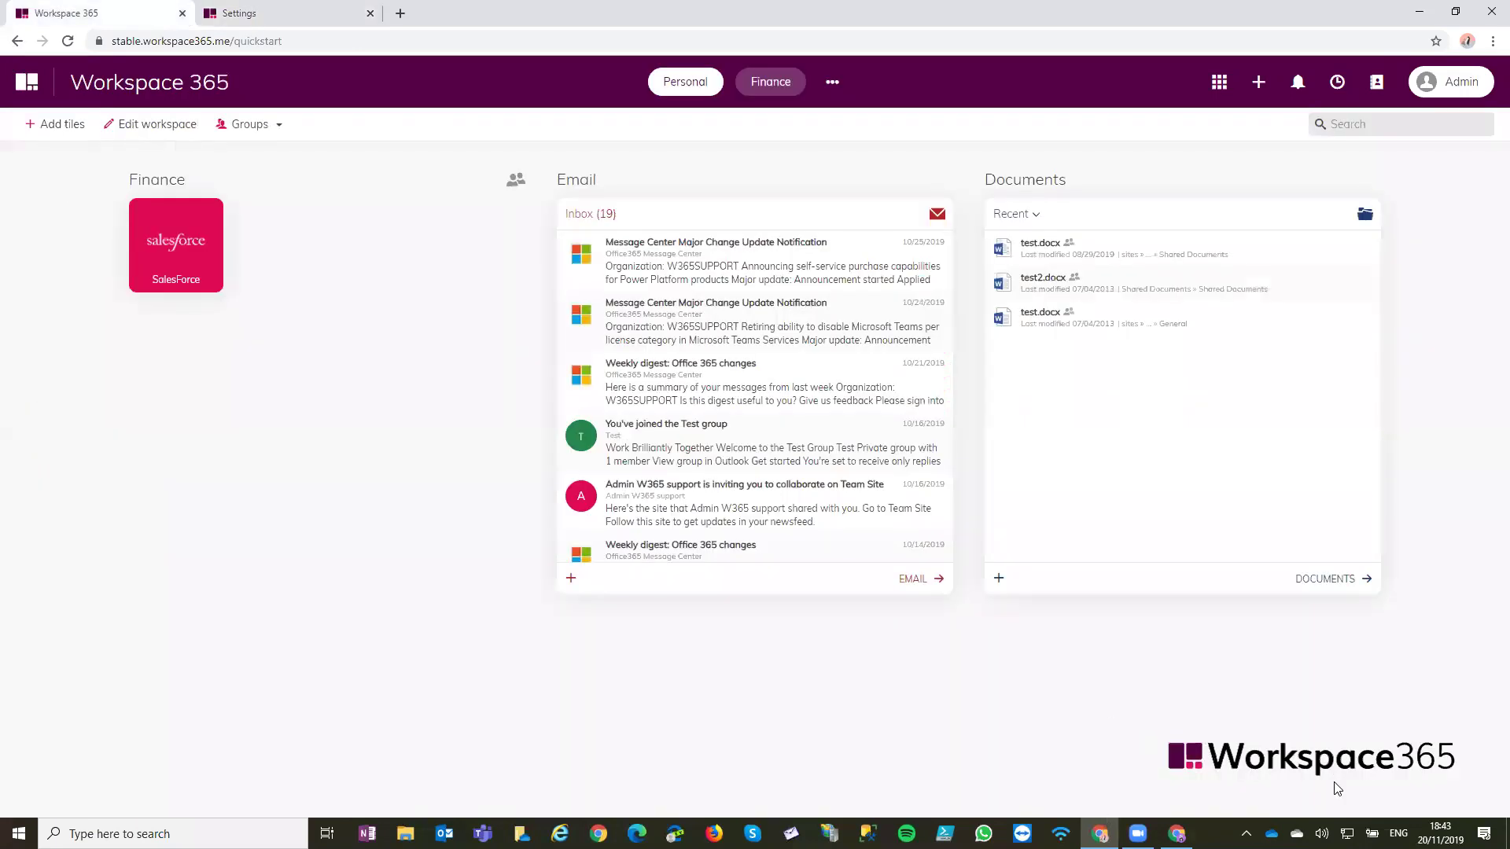
click(240, 11)
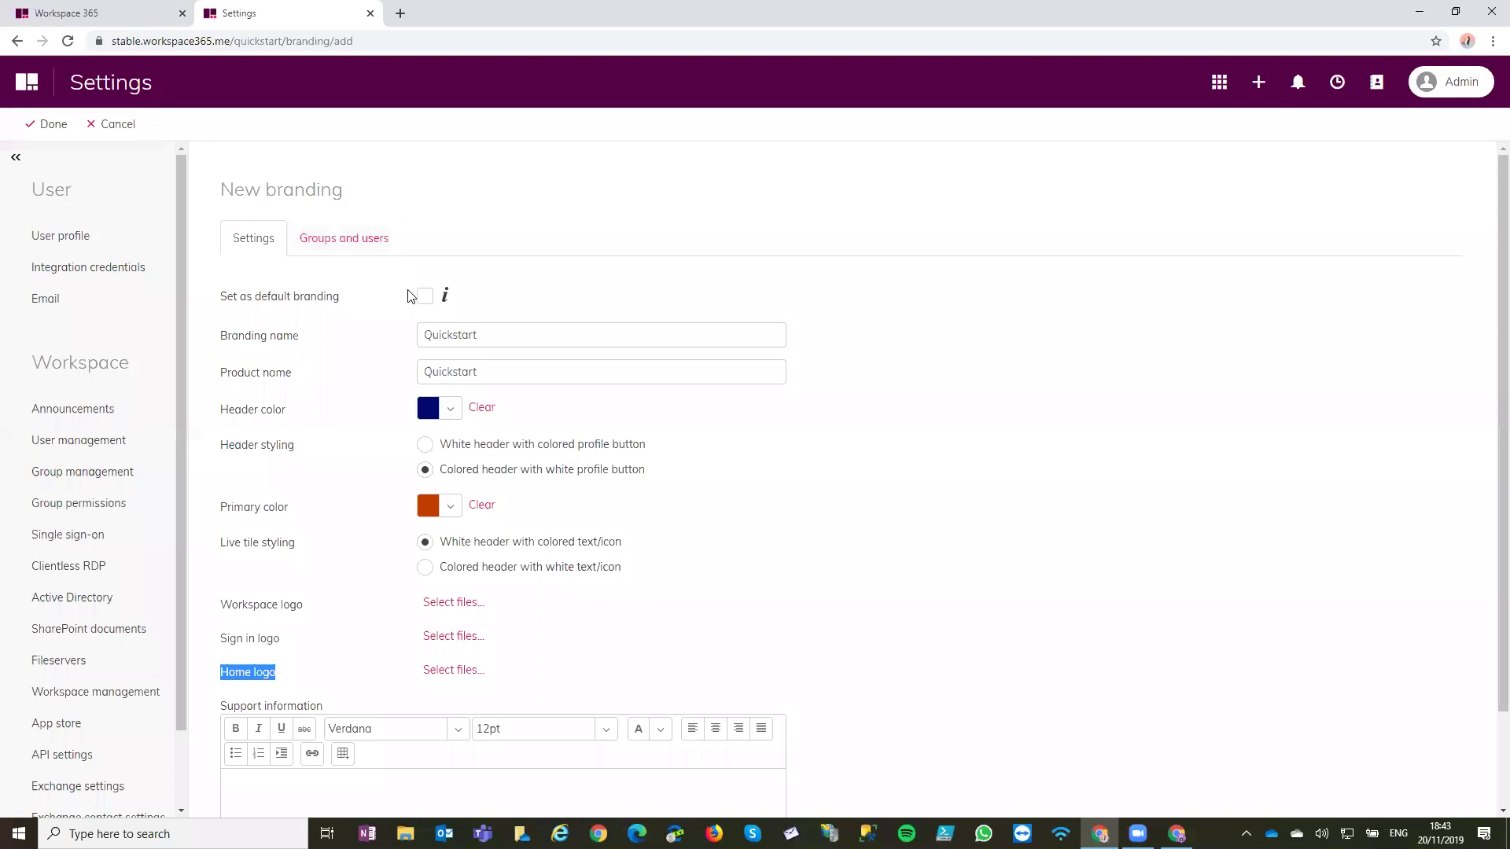
drag(227, 300, 346, 305)
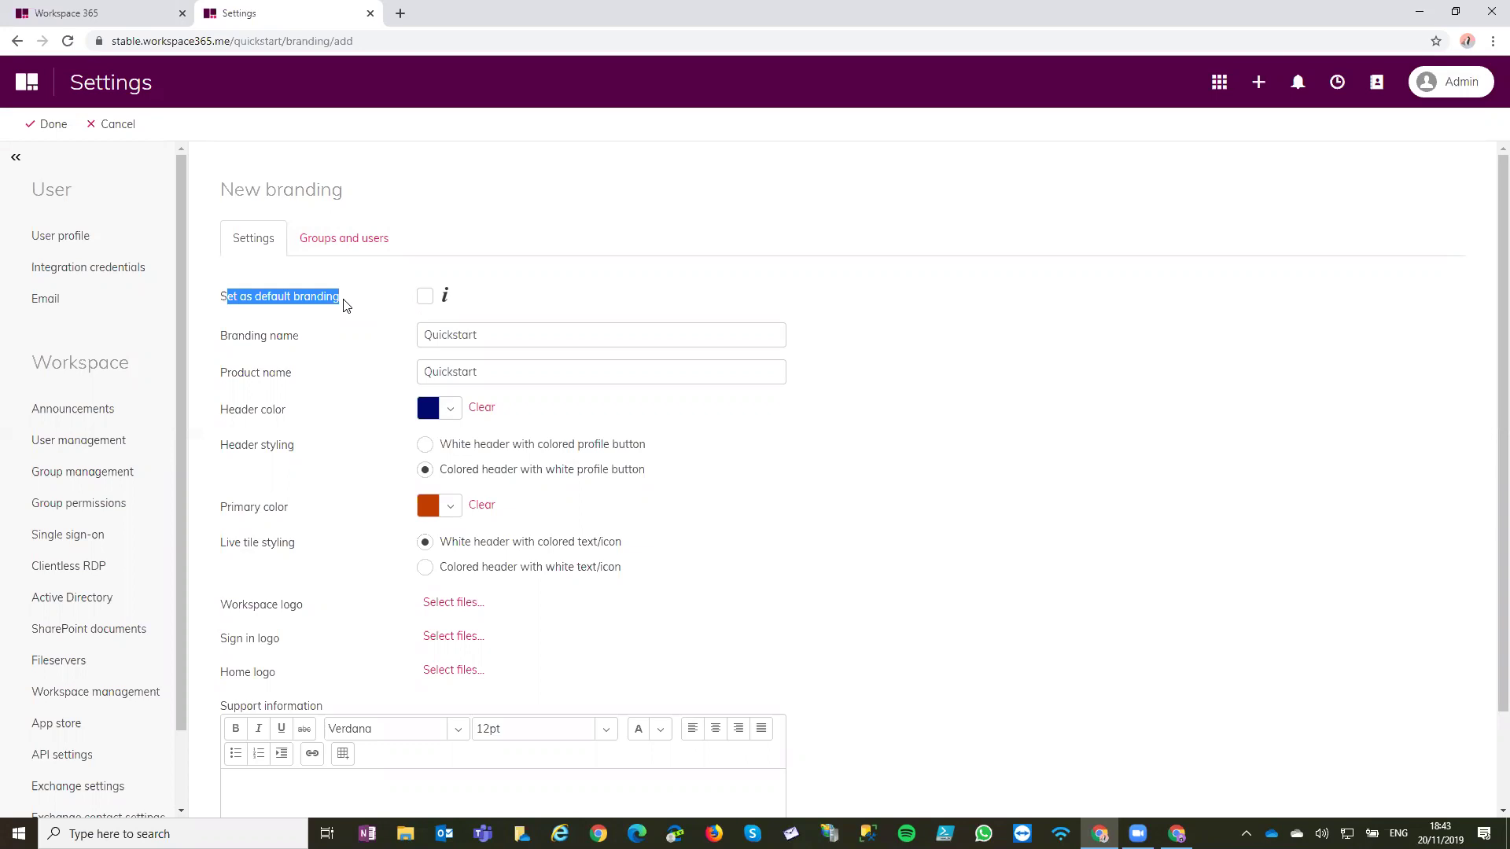
click(331, 250)
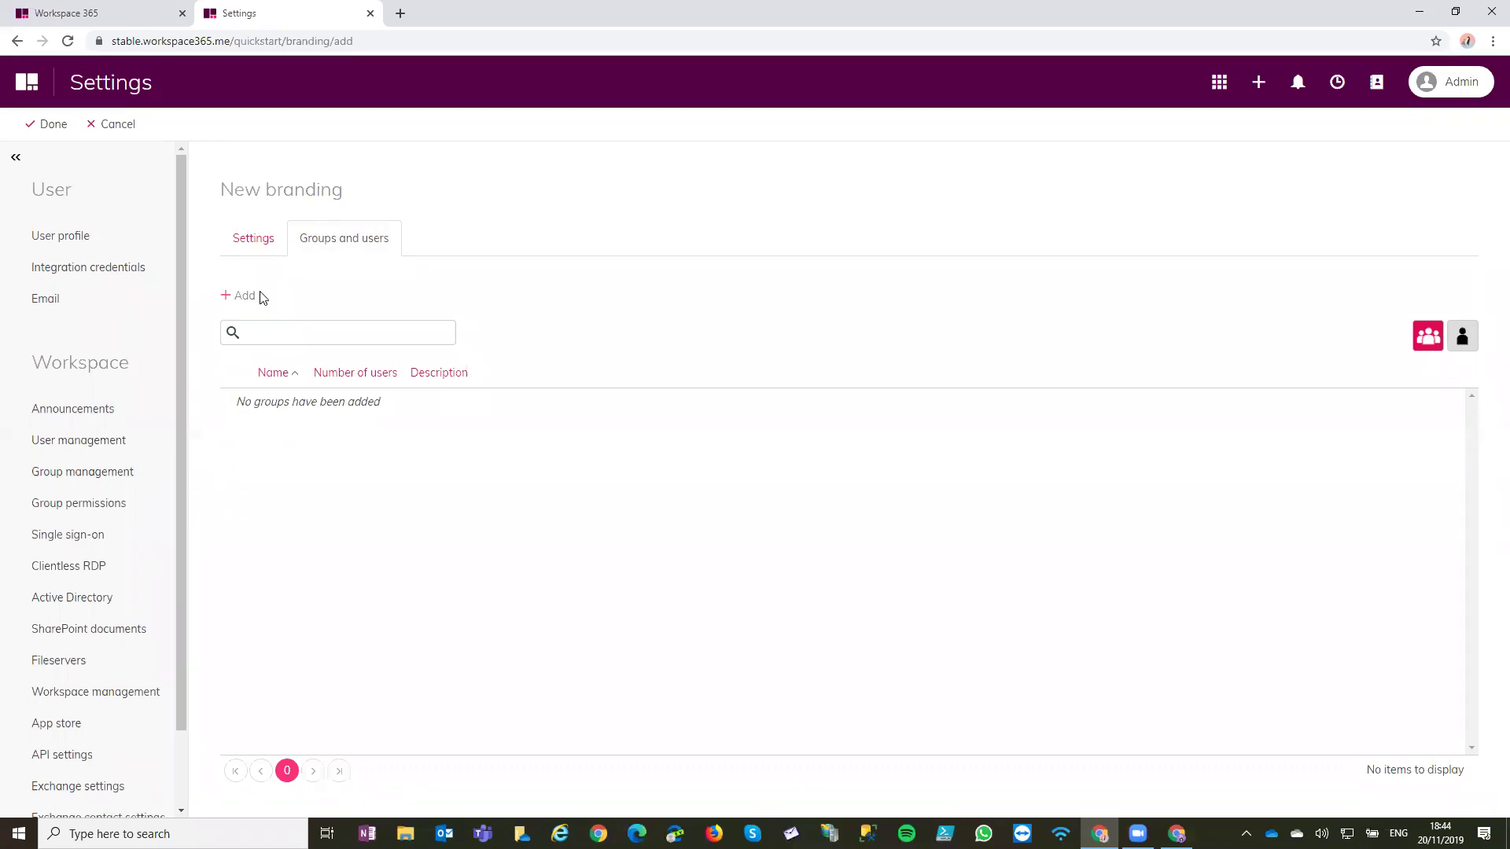
Cancel assigning the Finance group, then tick Set as default branding and save Quickstart
click(240, 295)
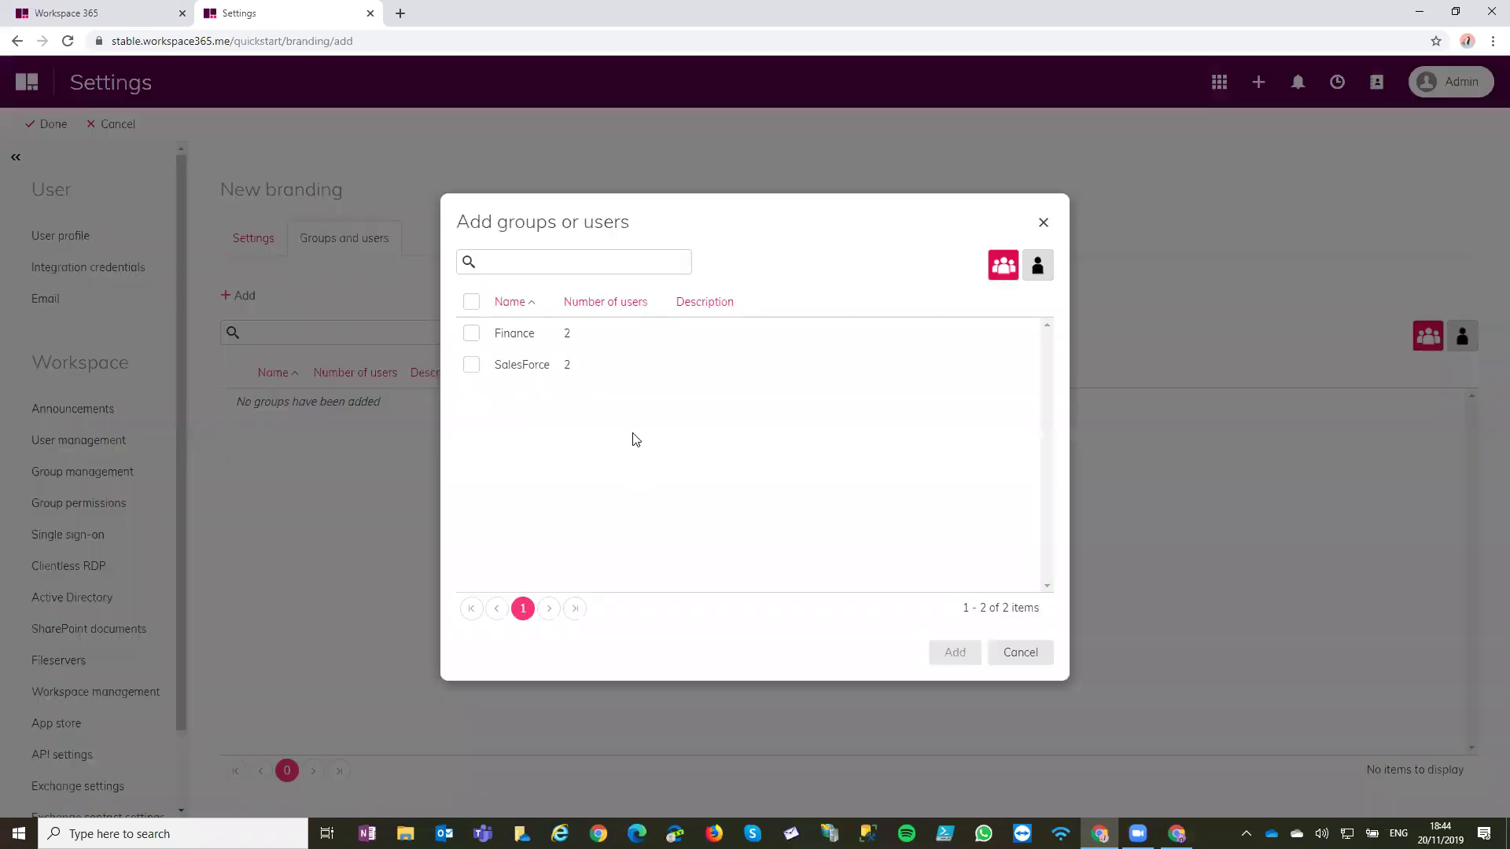
click(572, 334)
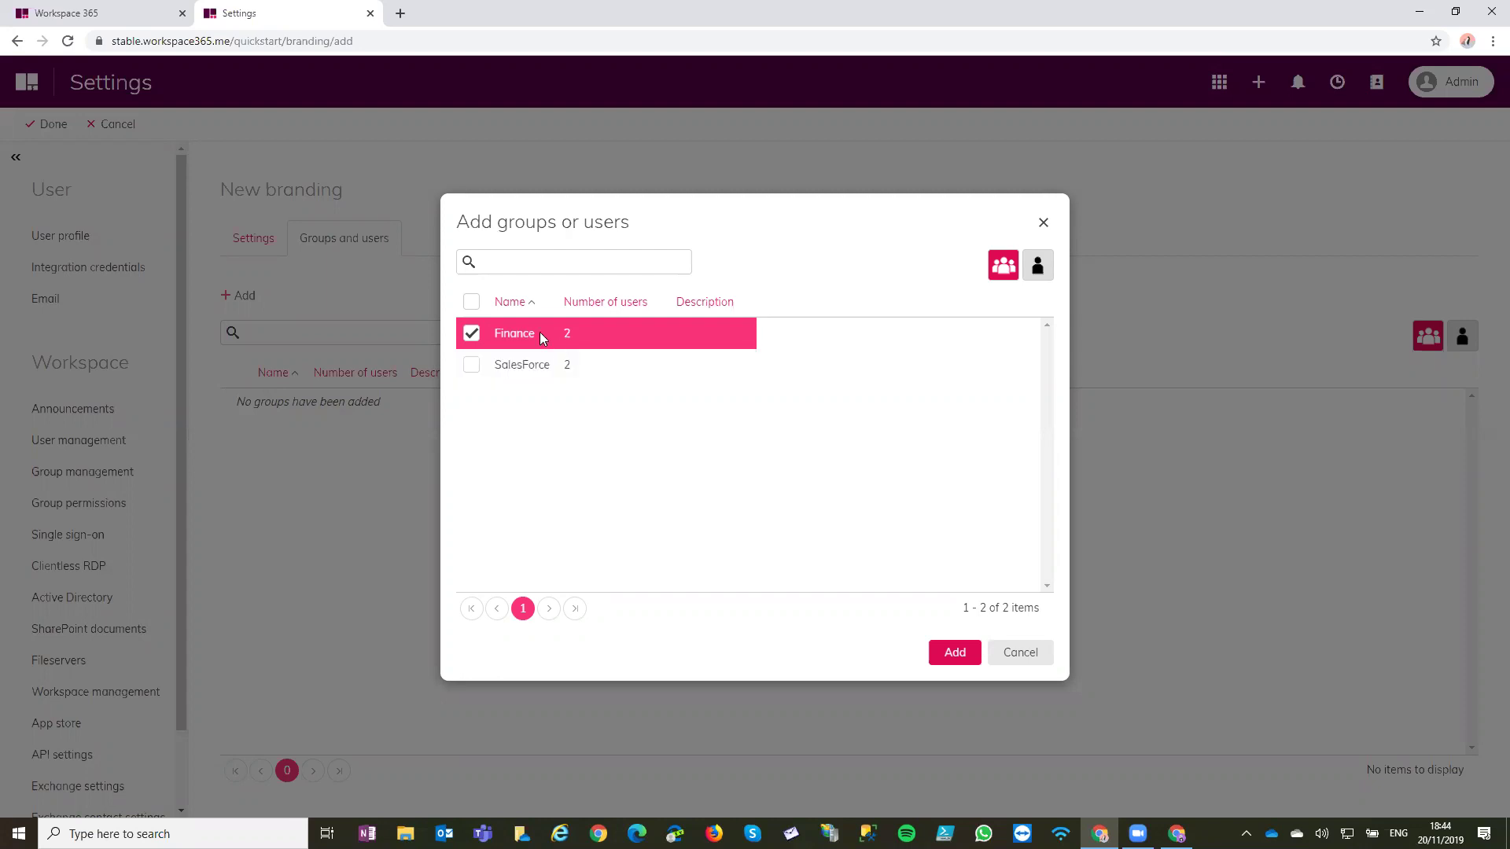
click(516, 338)
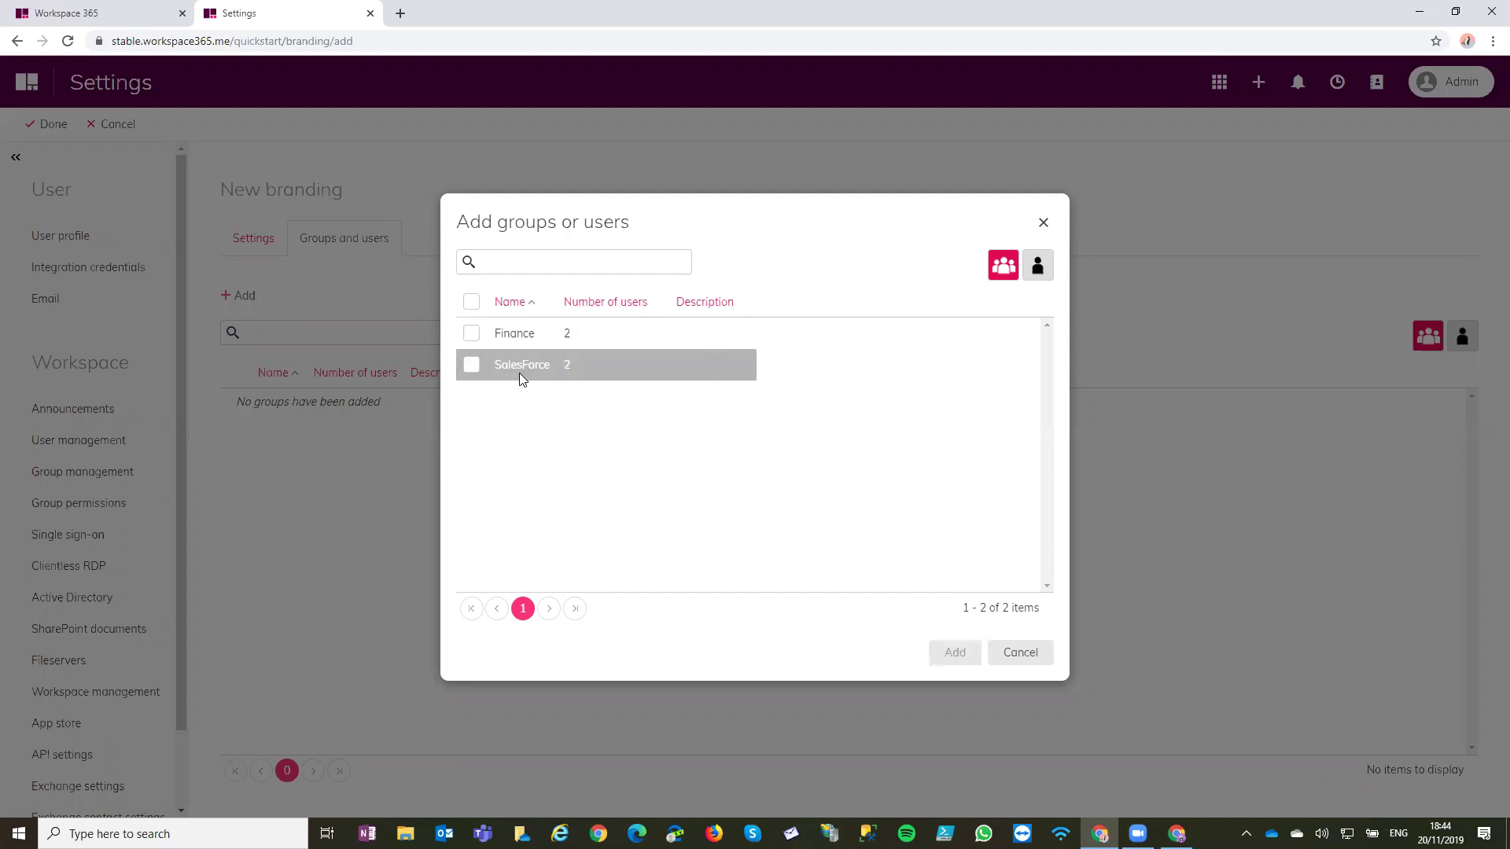
click(1020, 652)
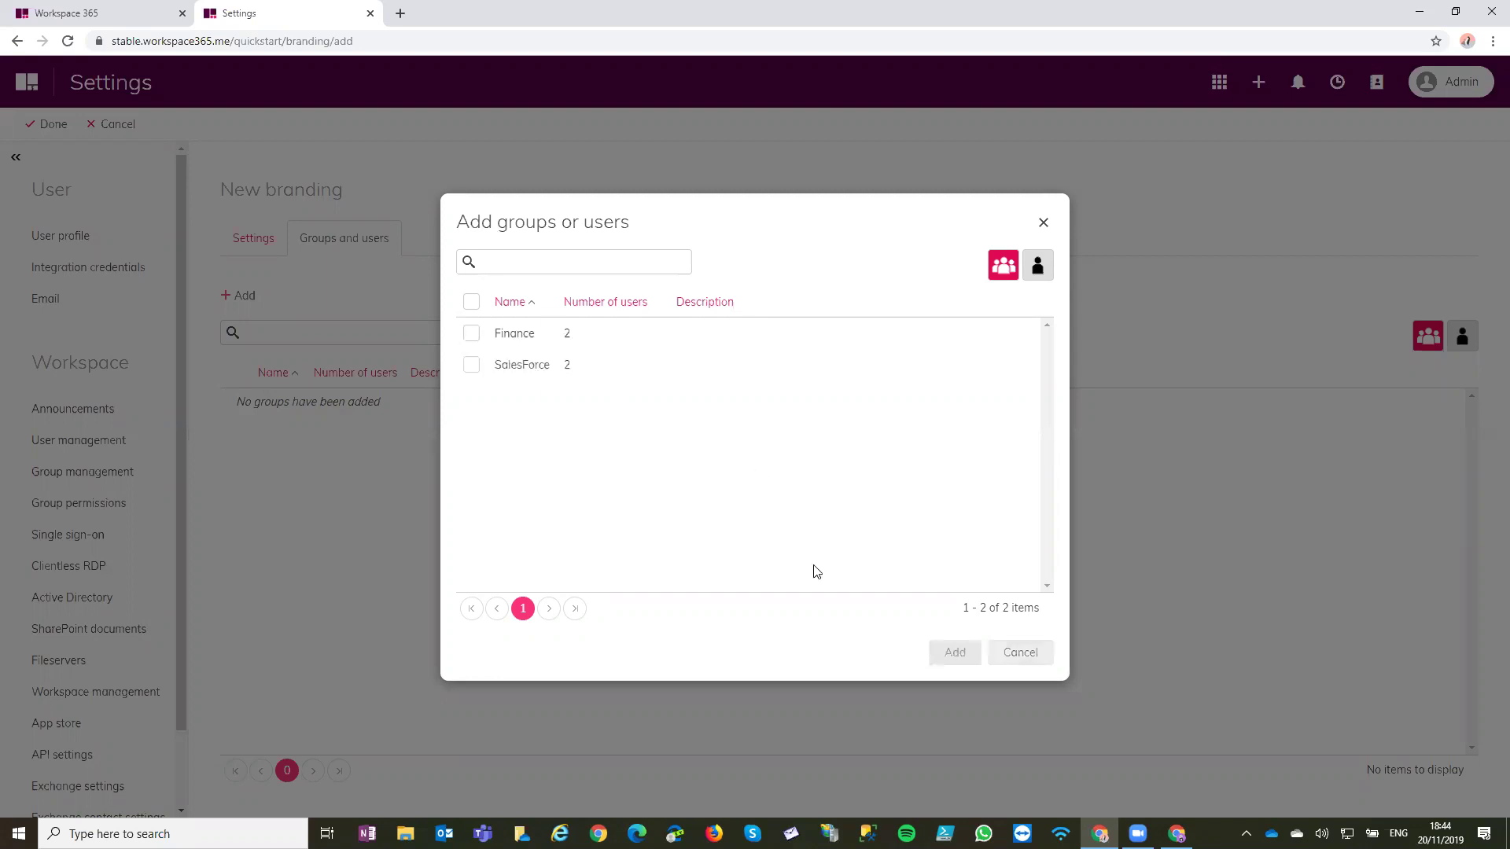
click(253, 239)
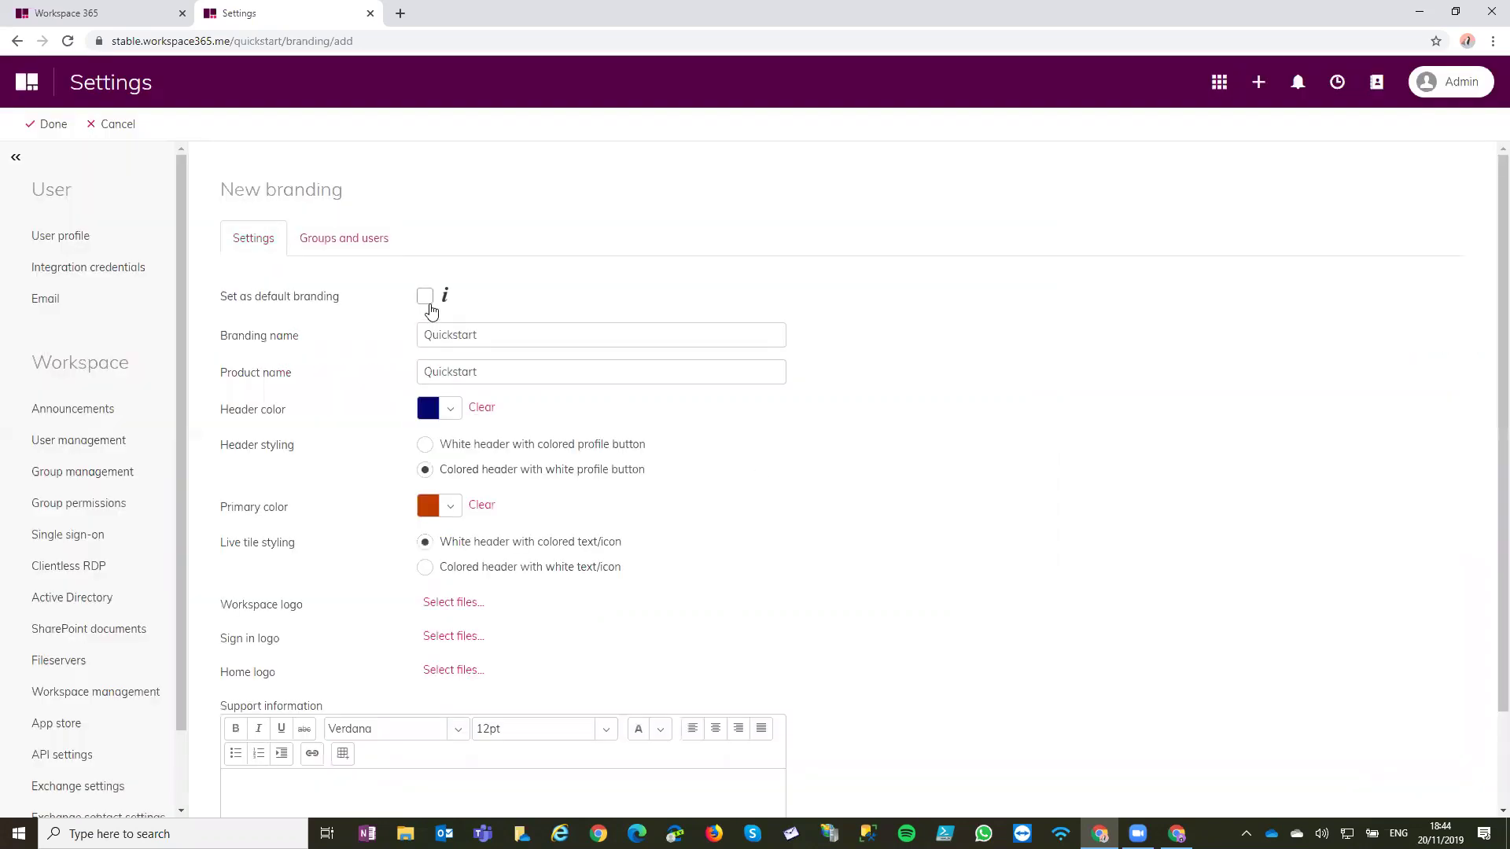
click(429, 307)
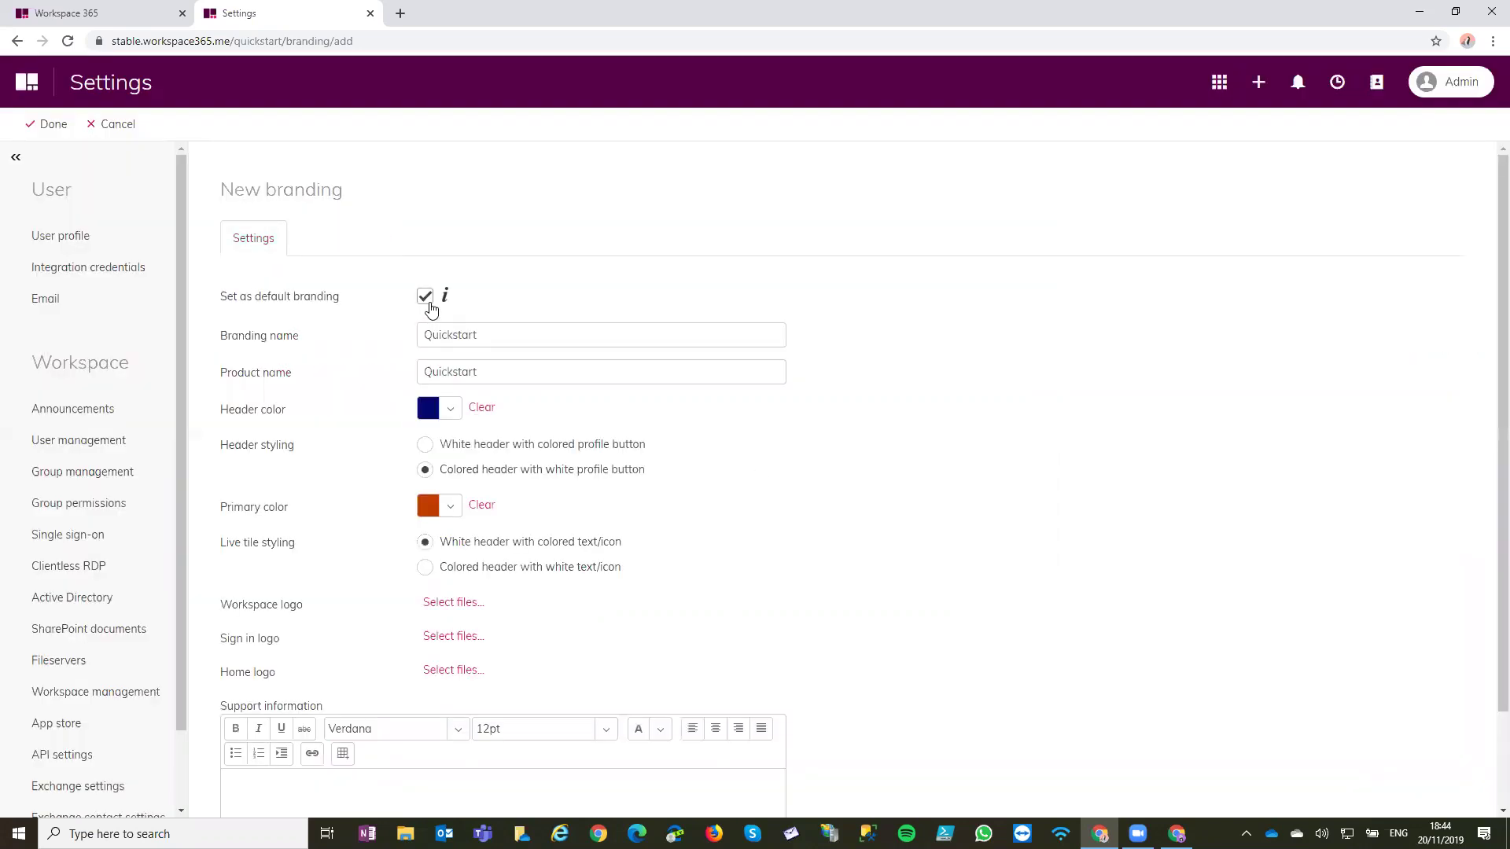
click(52, 123)
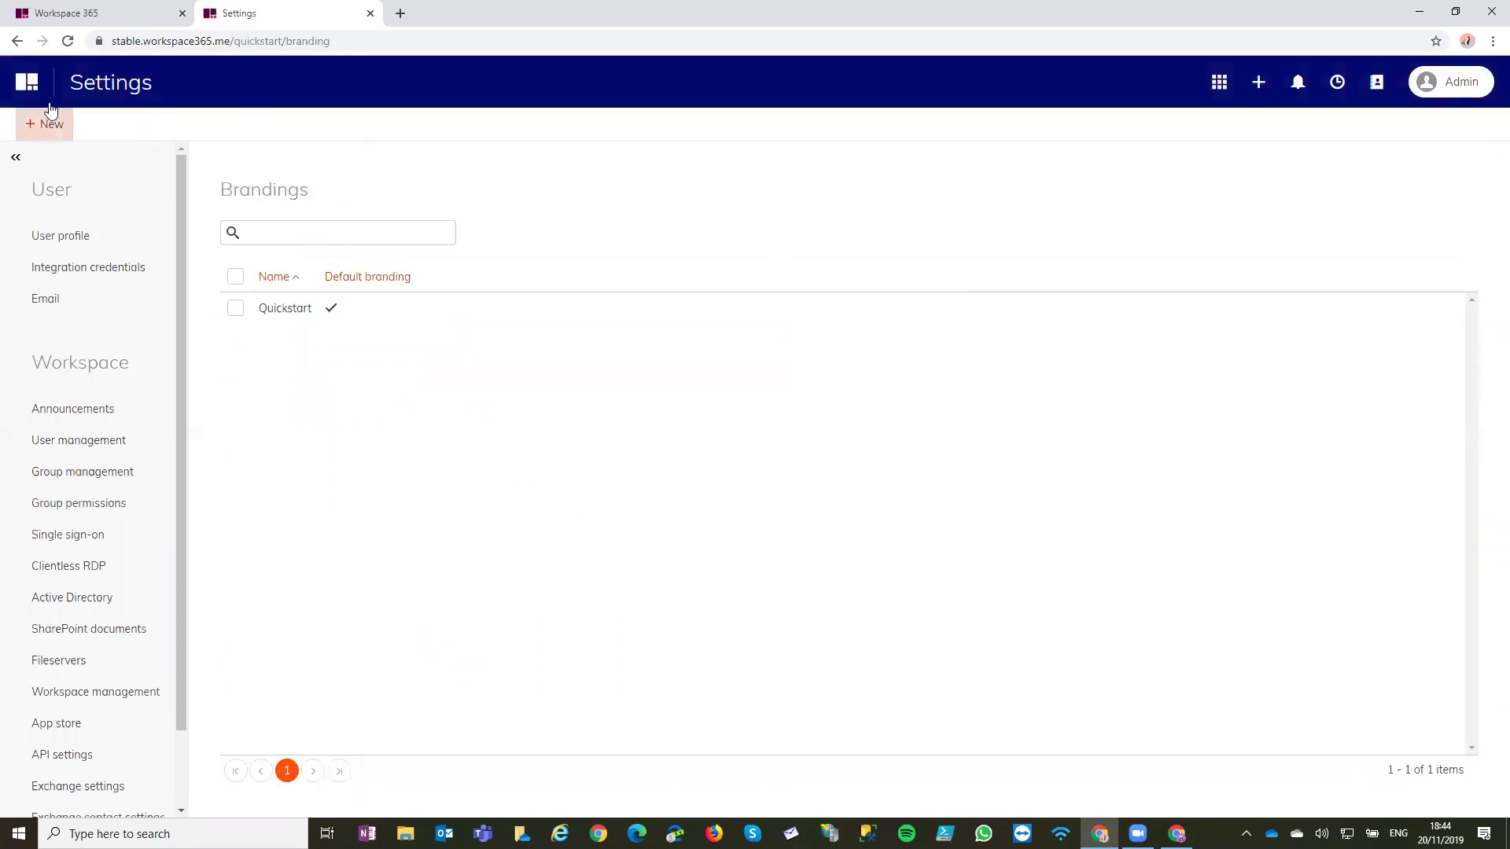
Return to the dashboard and check the Quickstart colours on the SalesForce tile and notifications
click(40, 81)
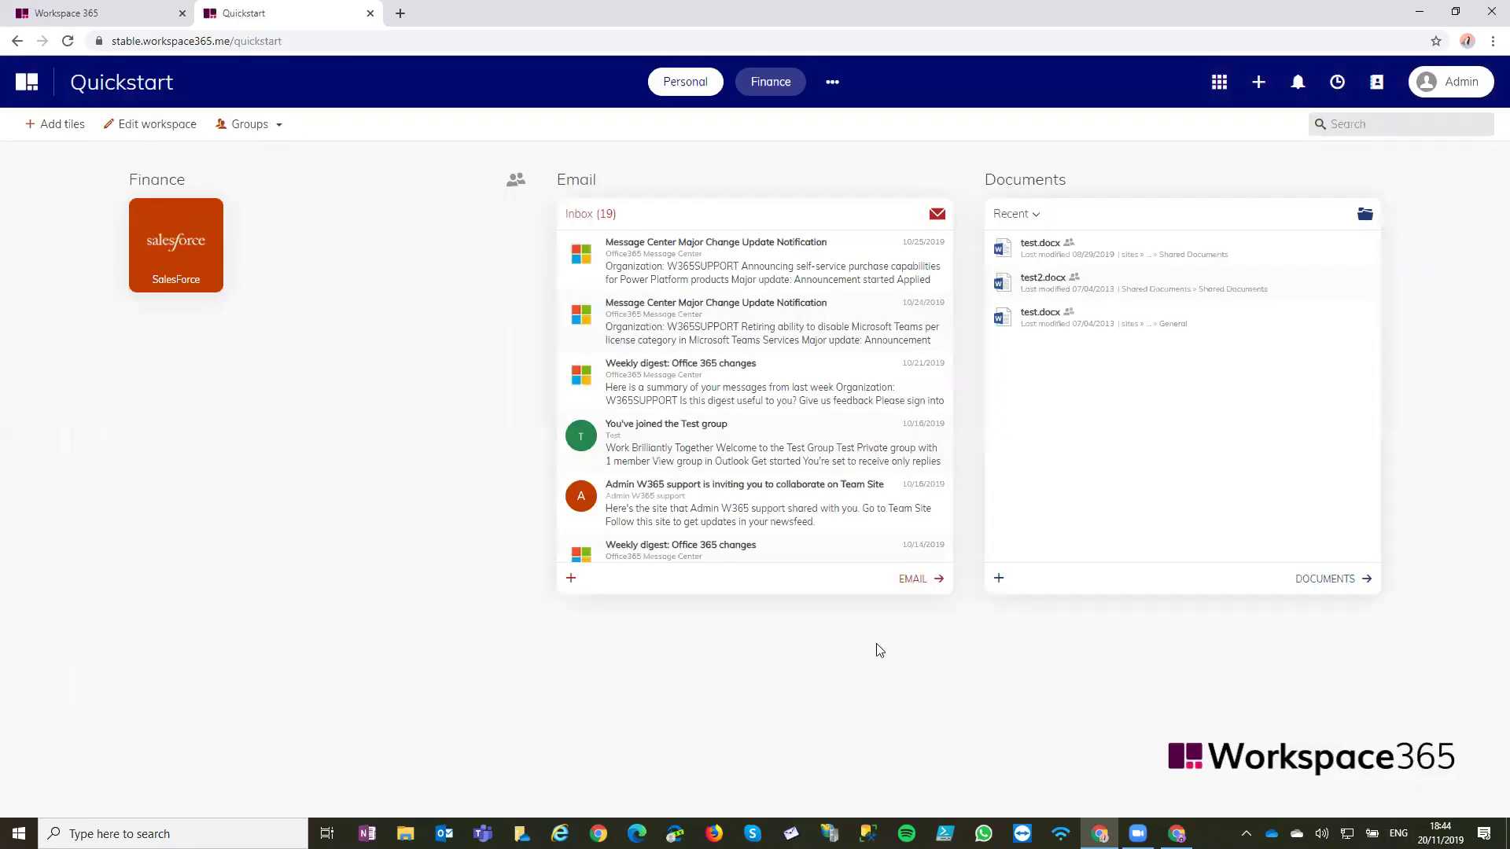
click(400, 13)
middle_click(397, 9)
click(165, 226)
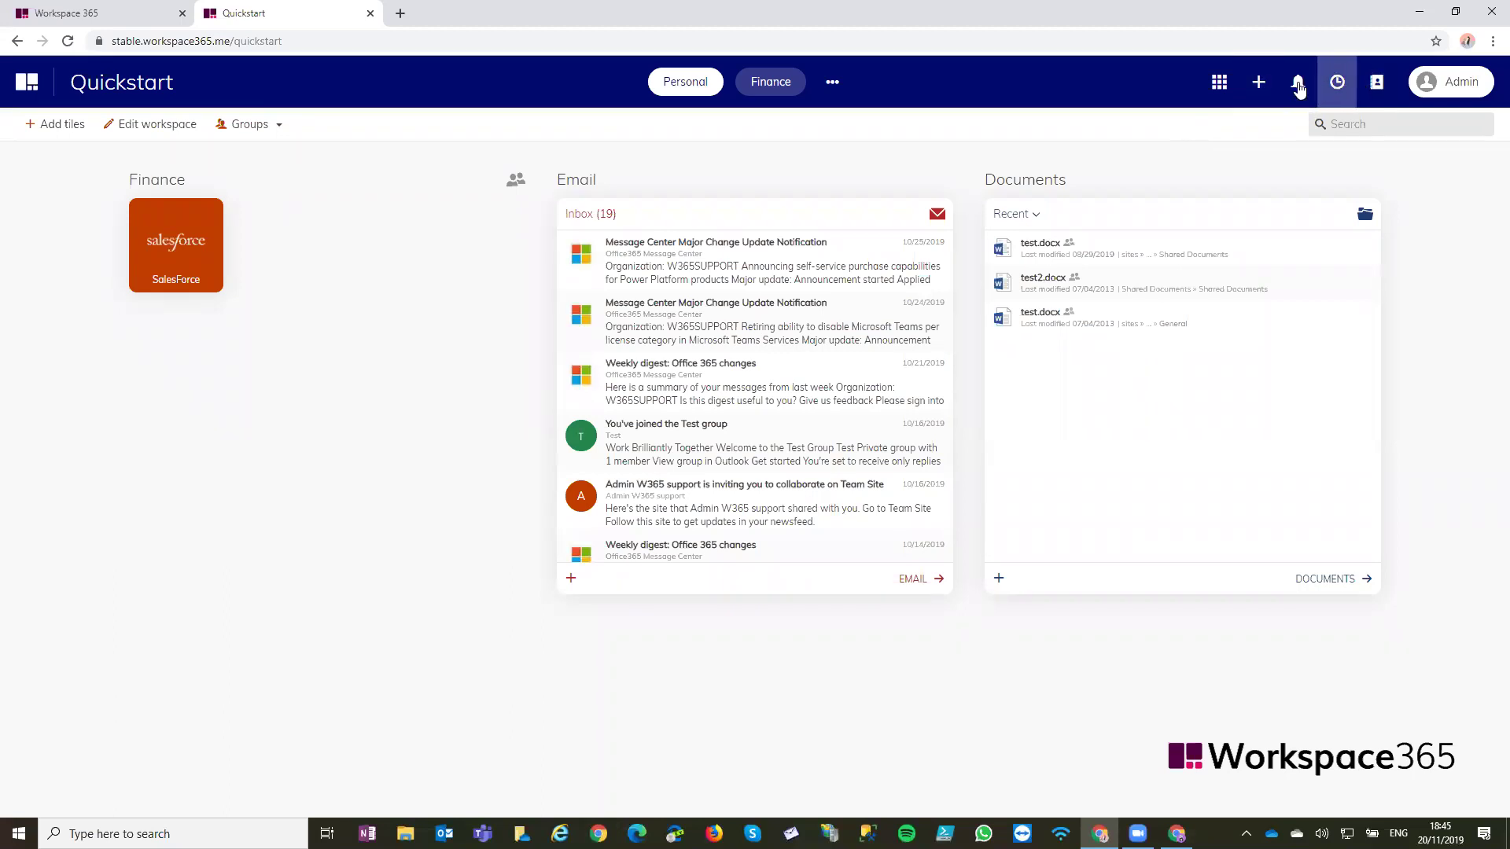
click(1297, 82)
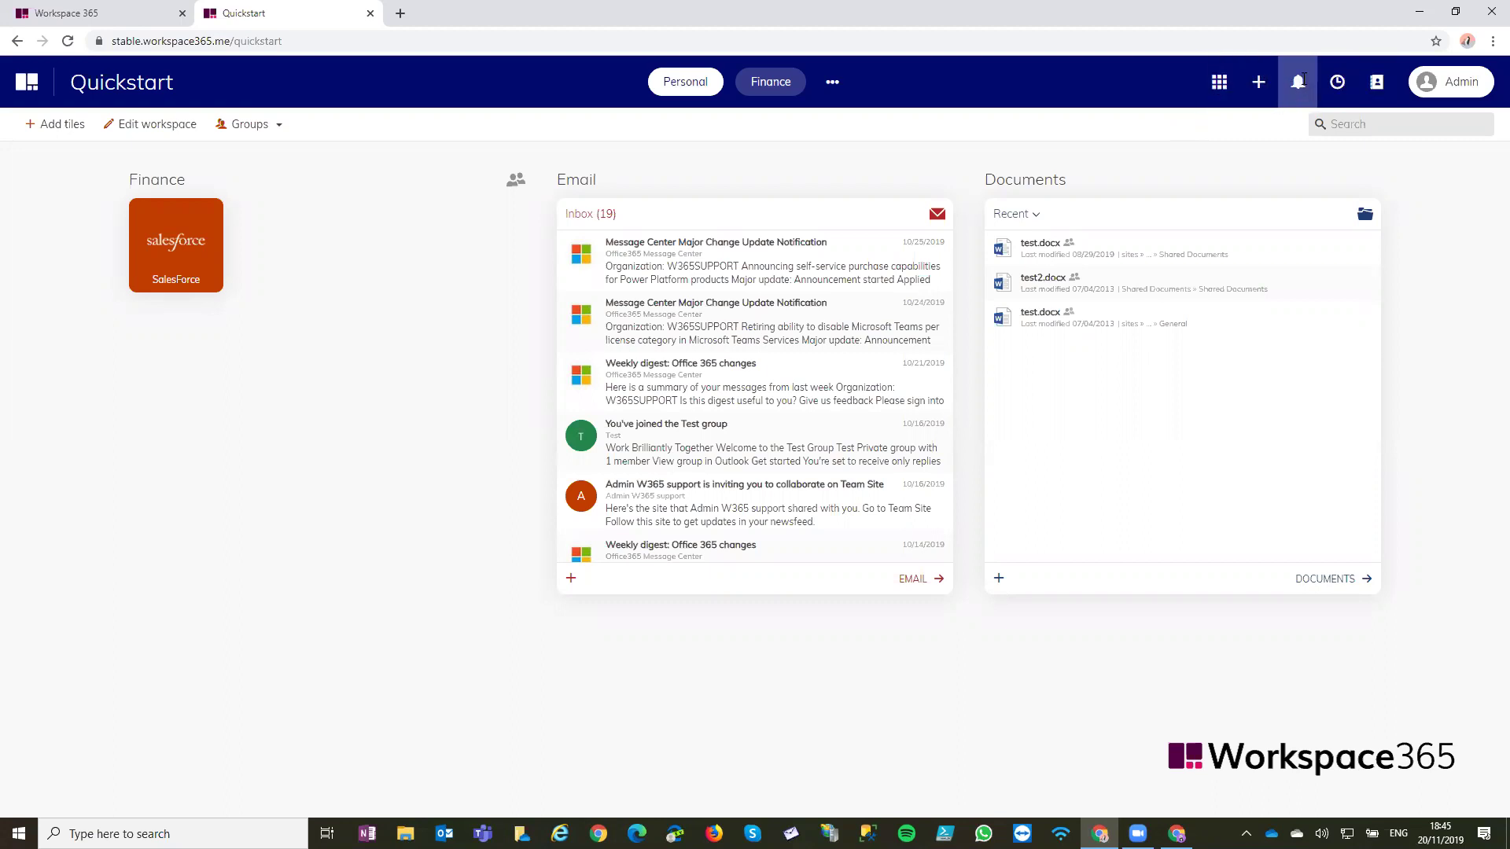
click(1484, 86)
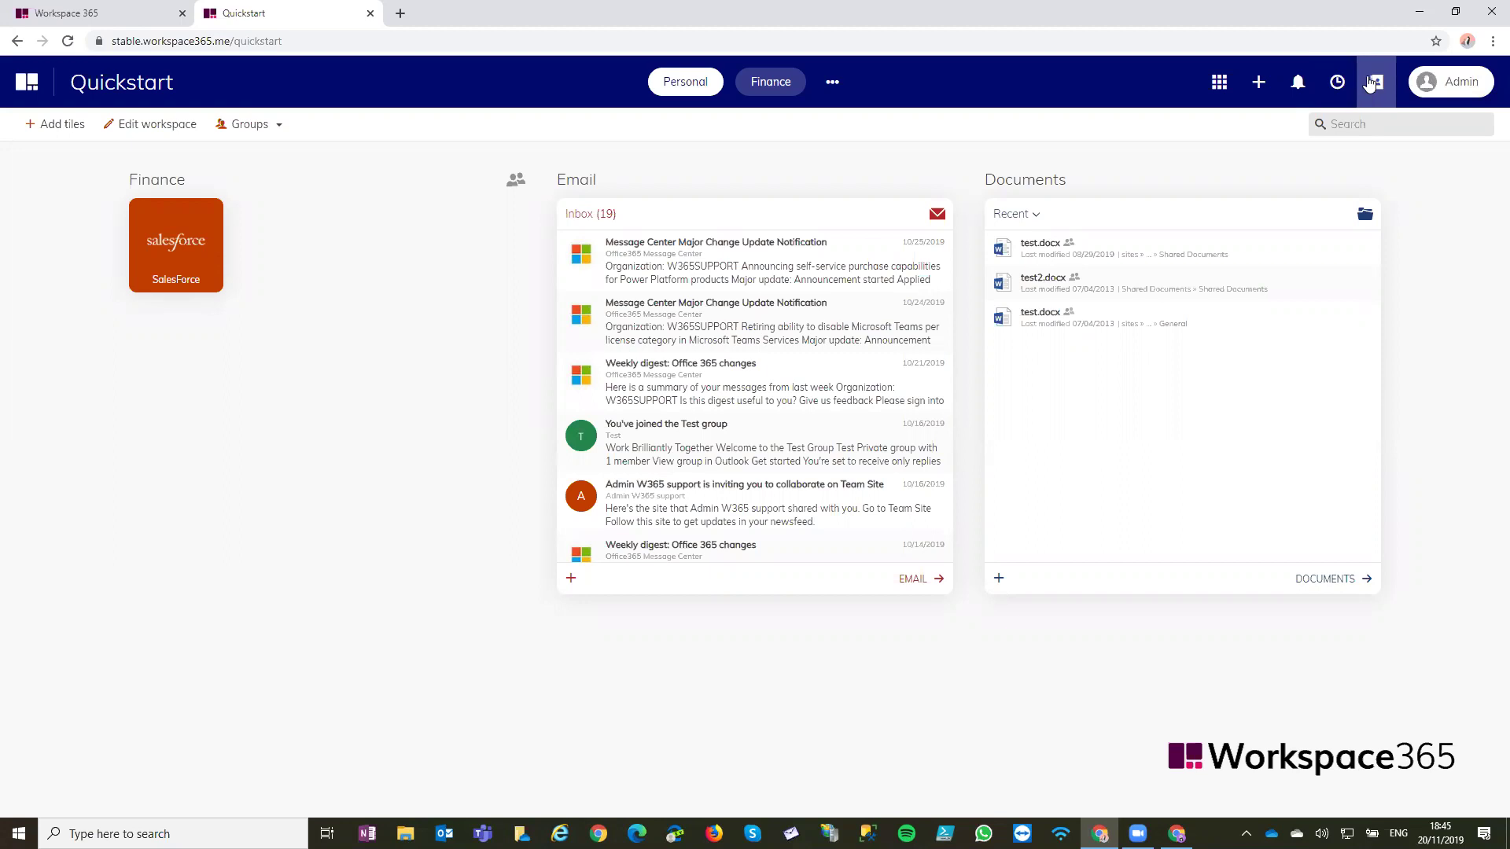
click(1369, 82)
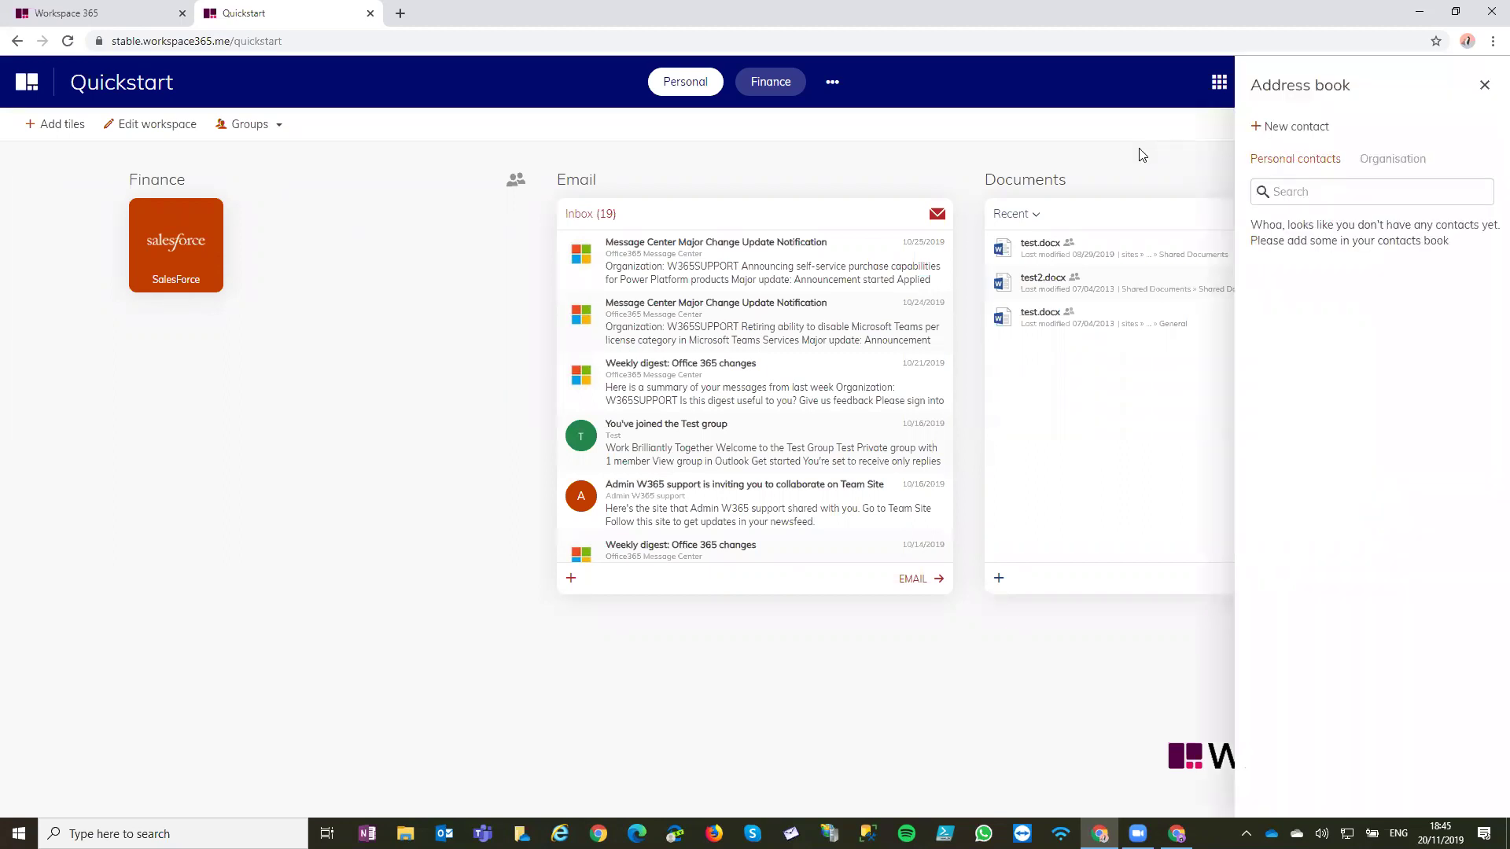
click(1382, 161)
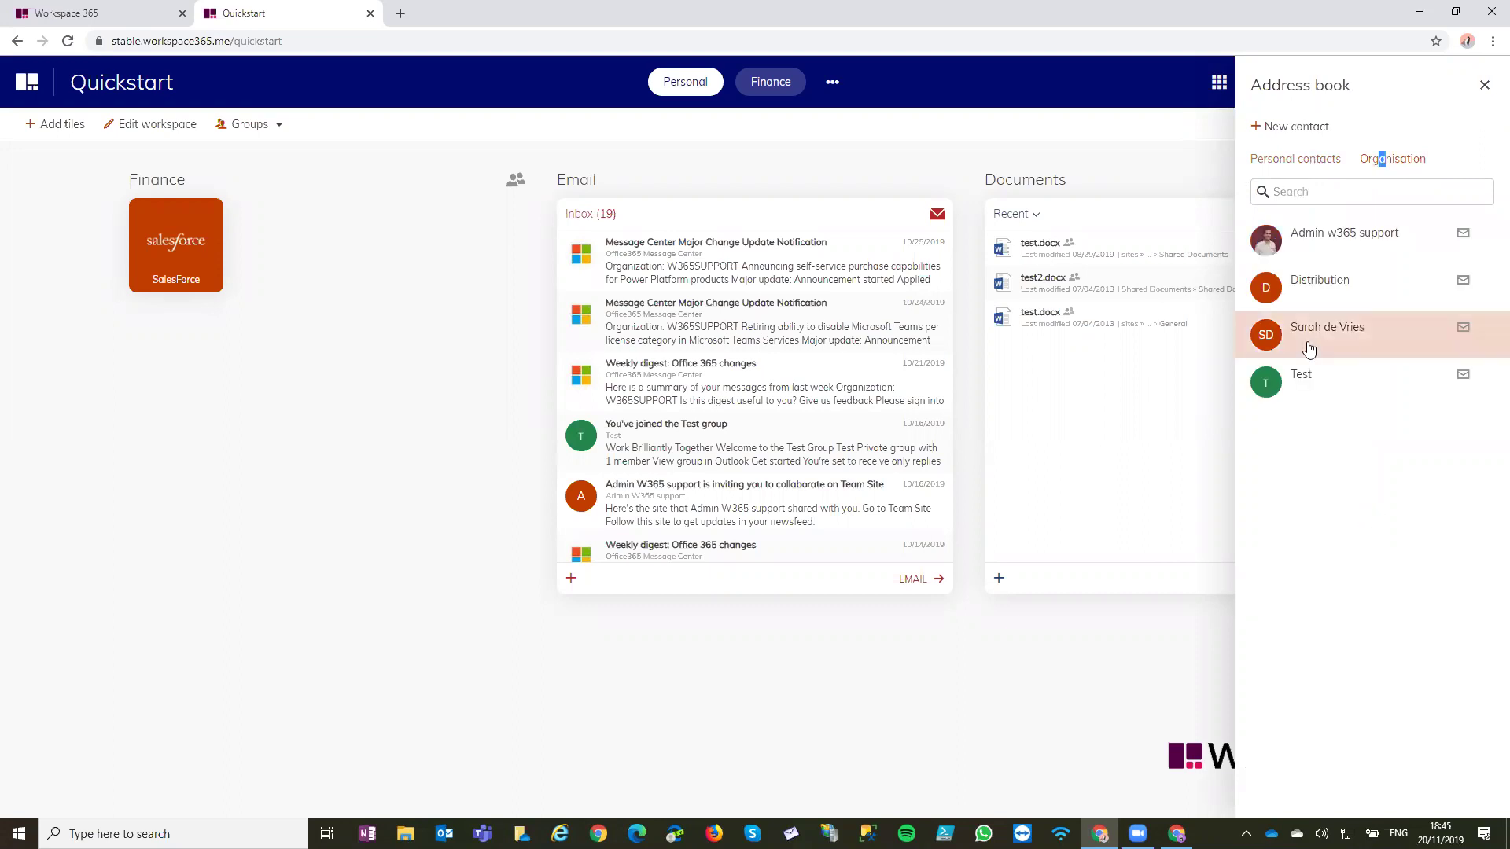
click(1372, 137)
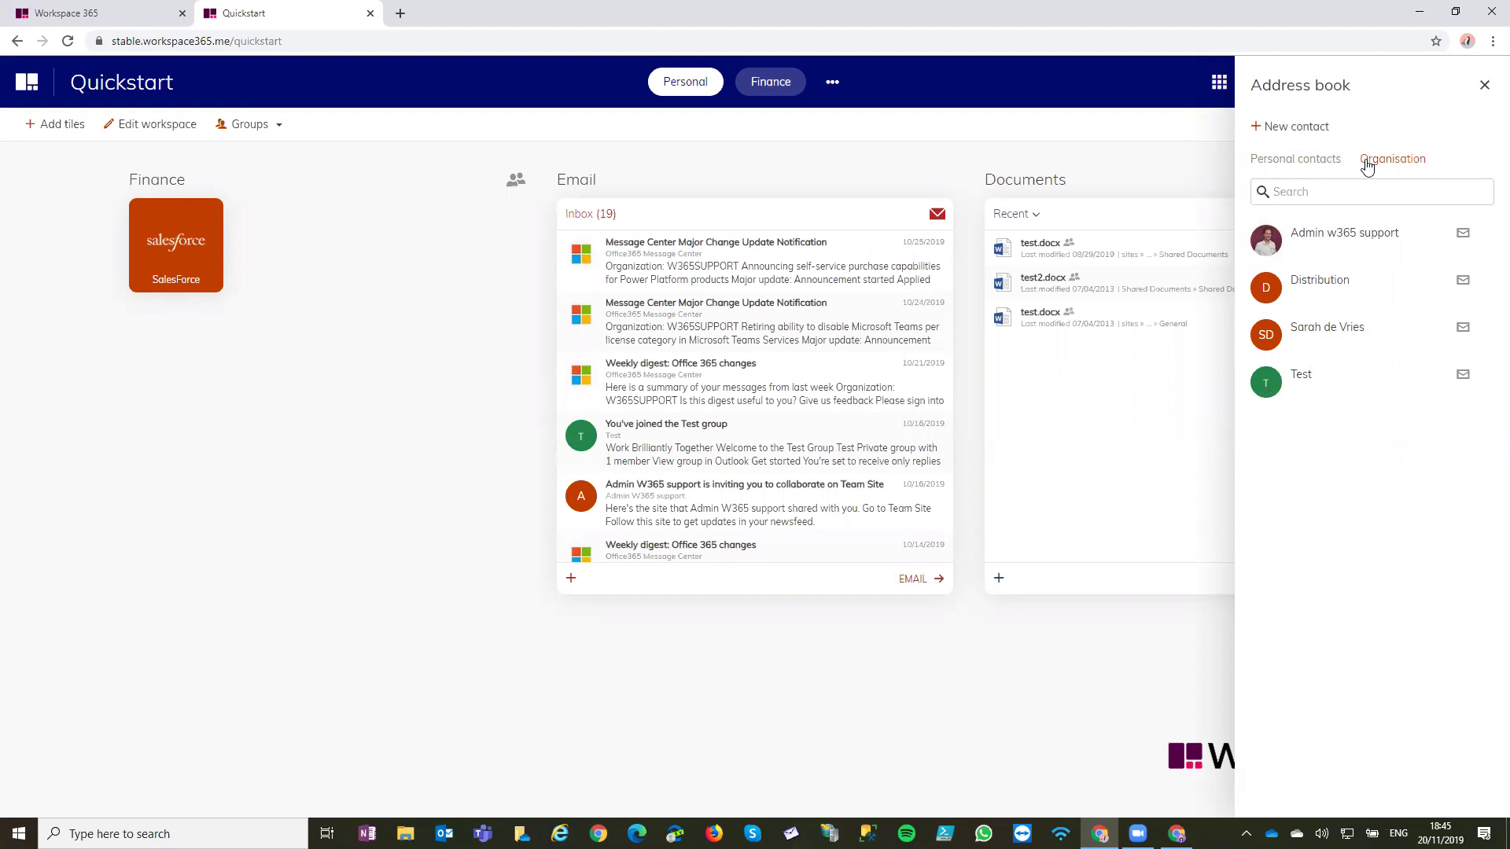
click(1274, 159)
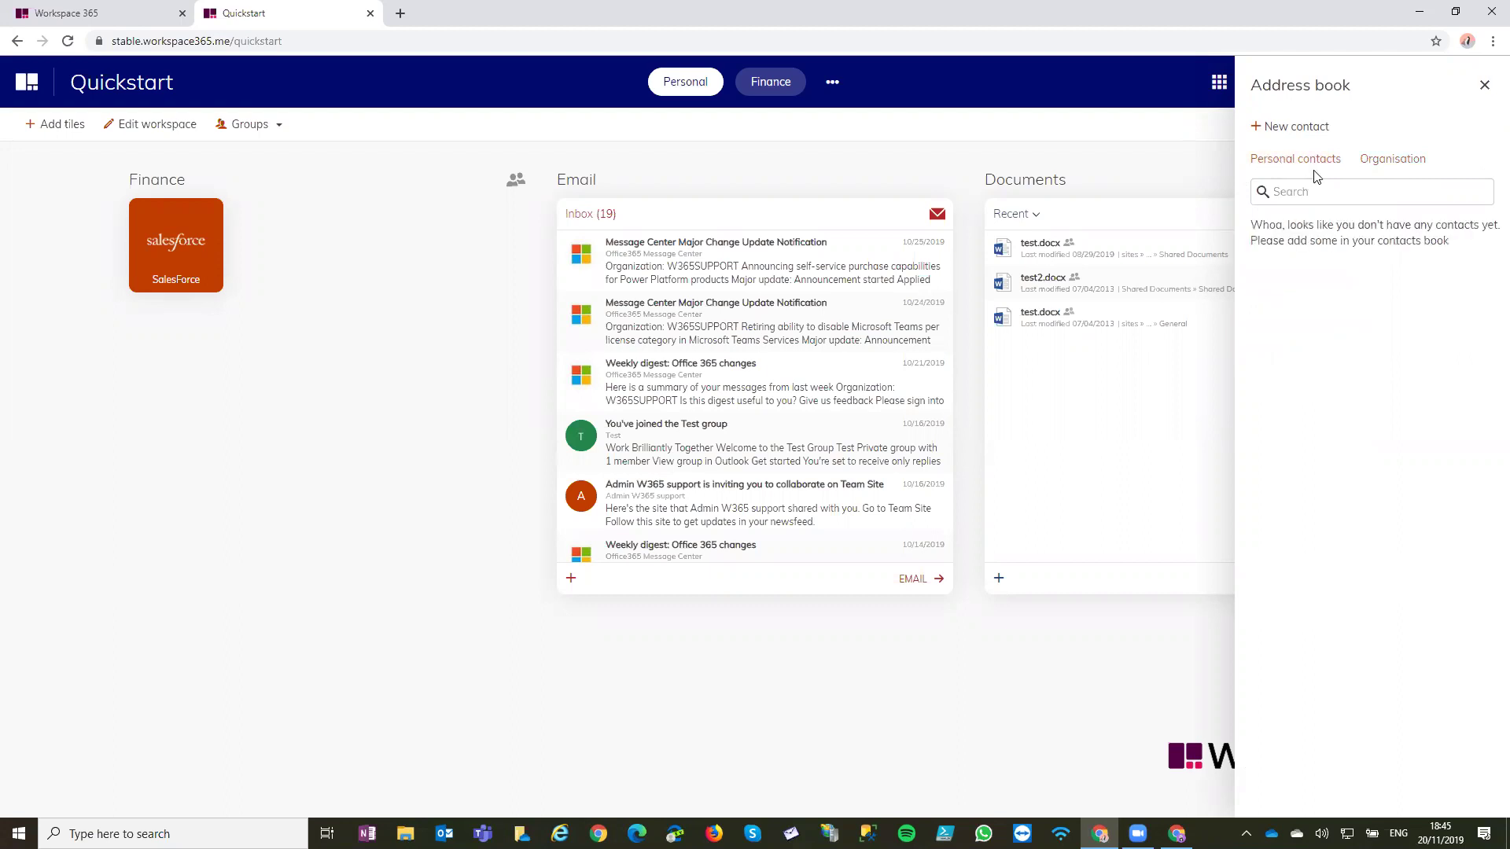
click(1368, 162)
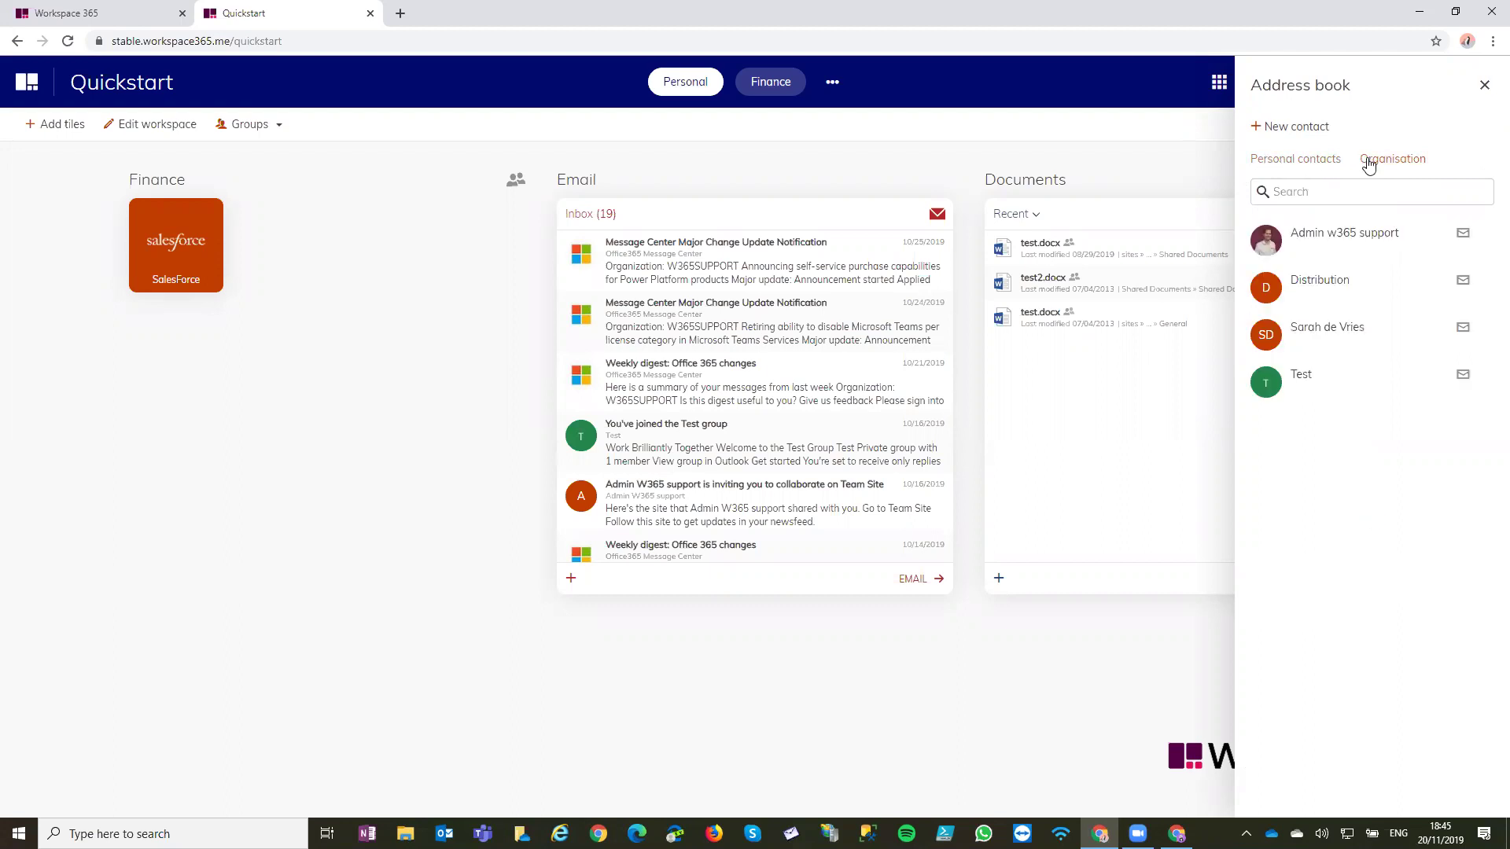
click(1408, 238)
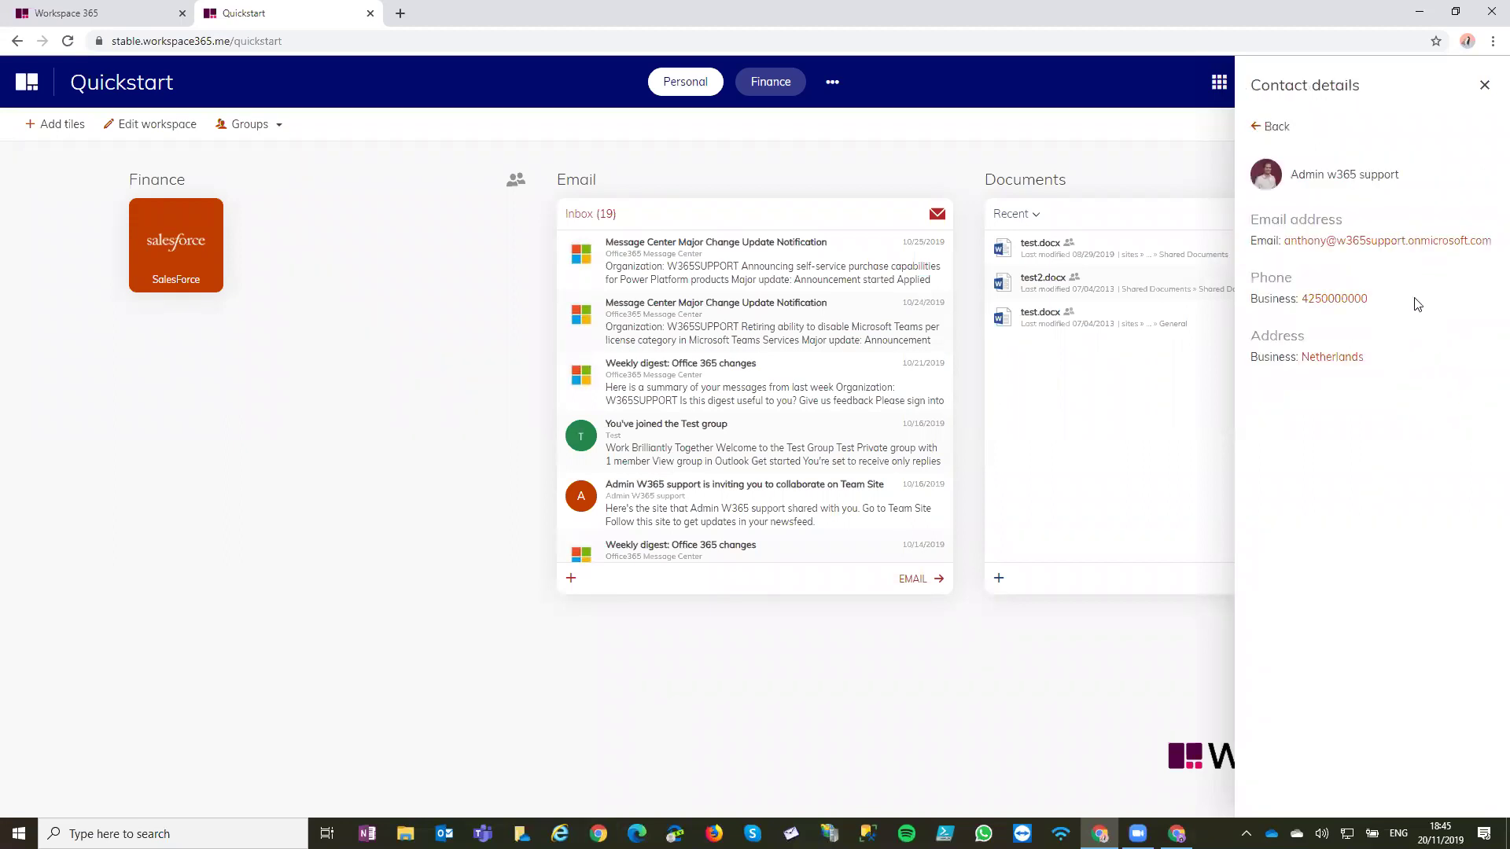
click(1337, 300)
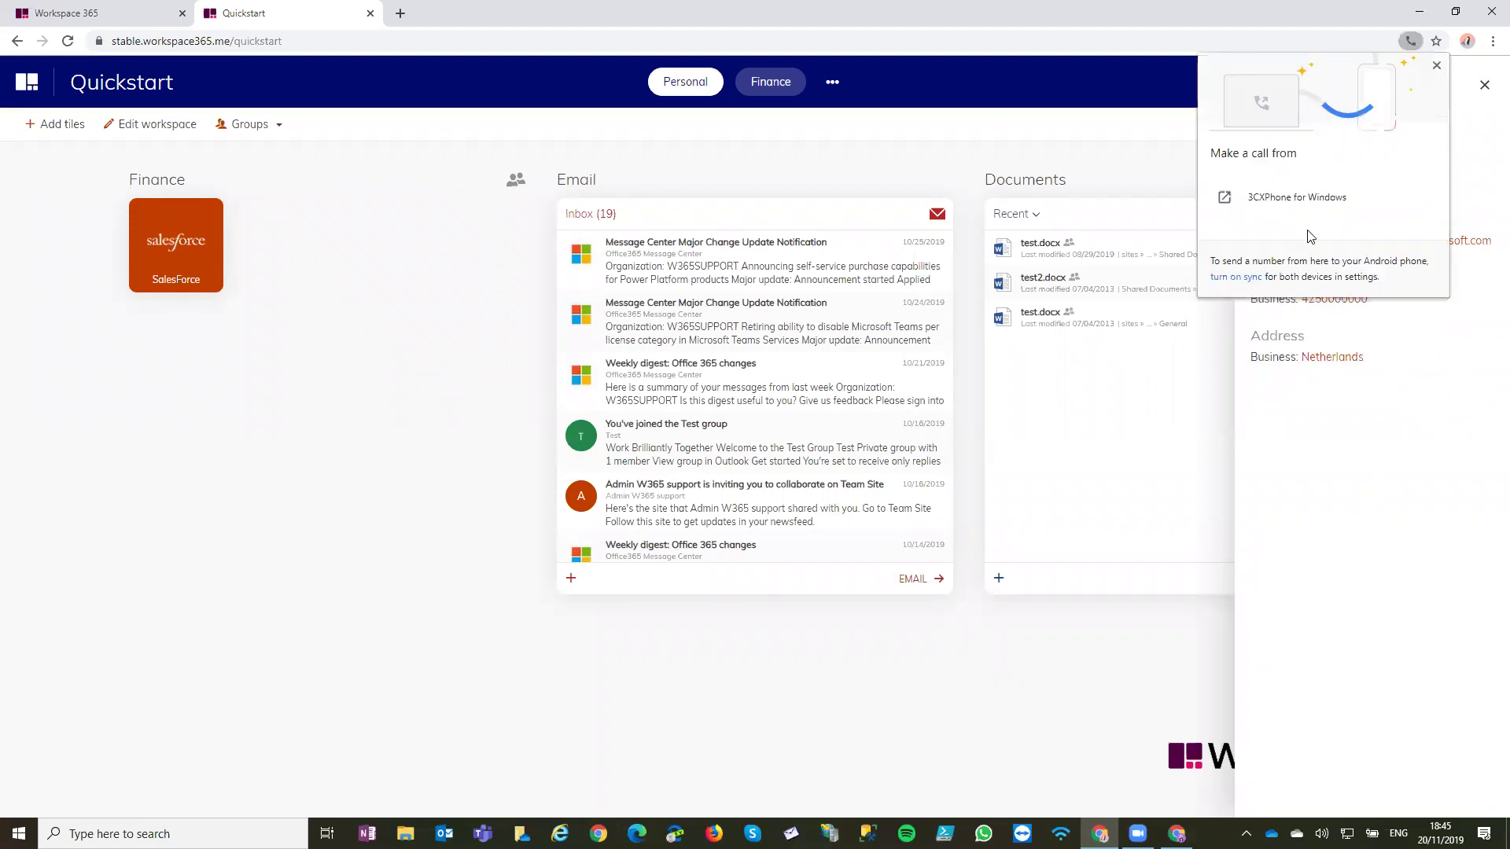
click(1331, 312)
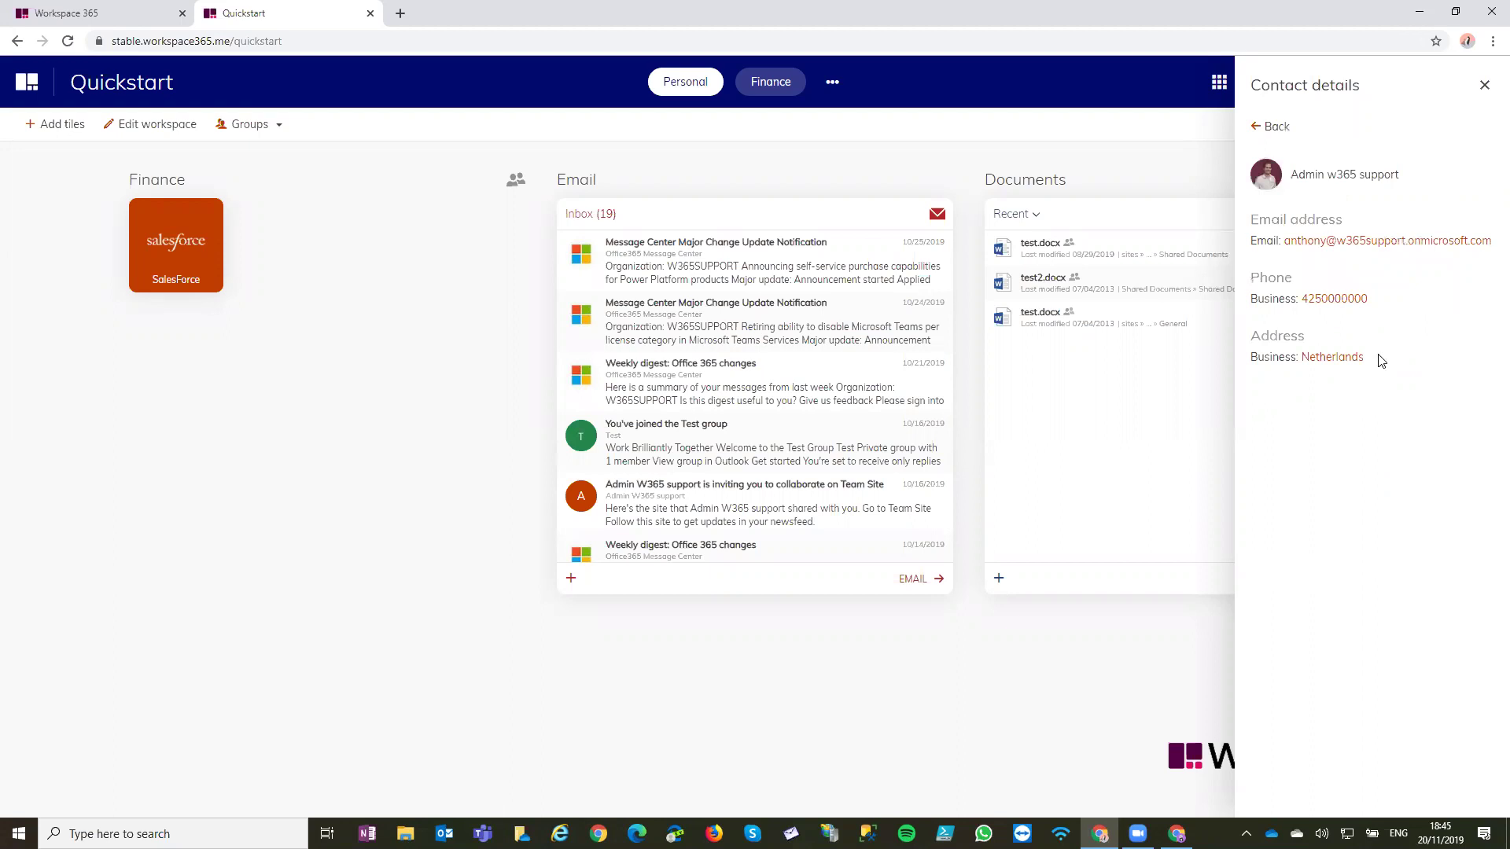
click(1377, 242)
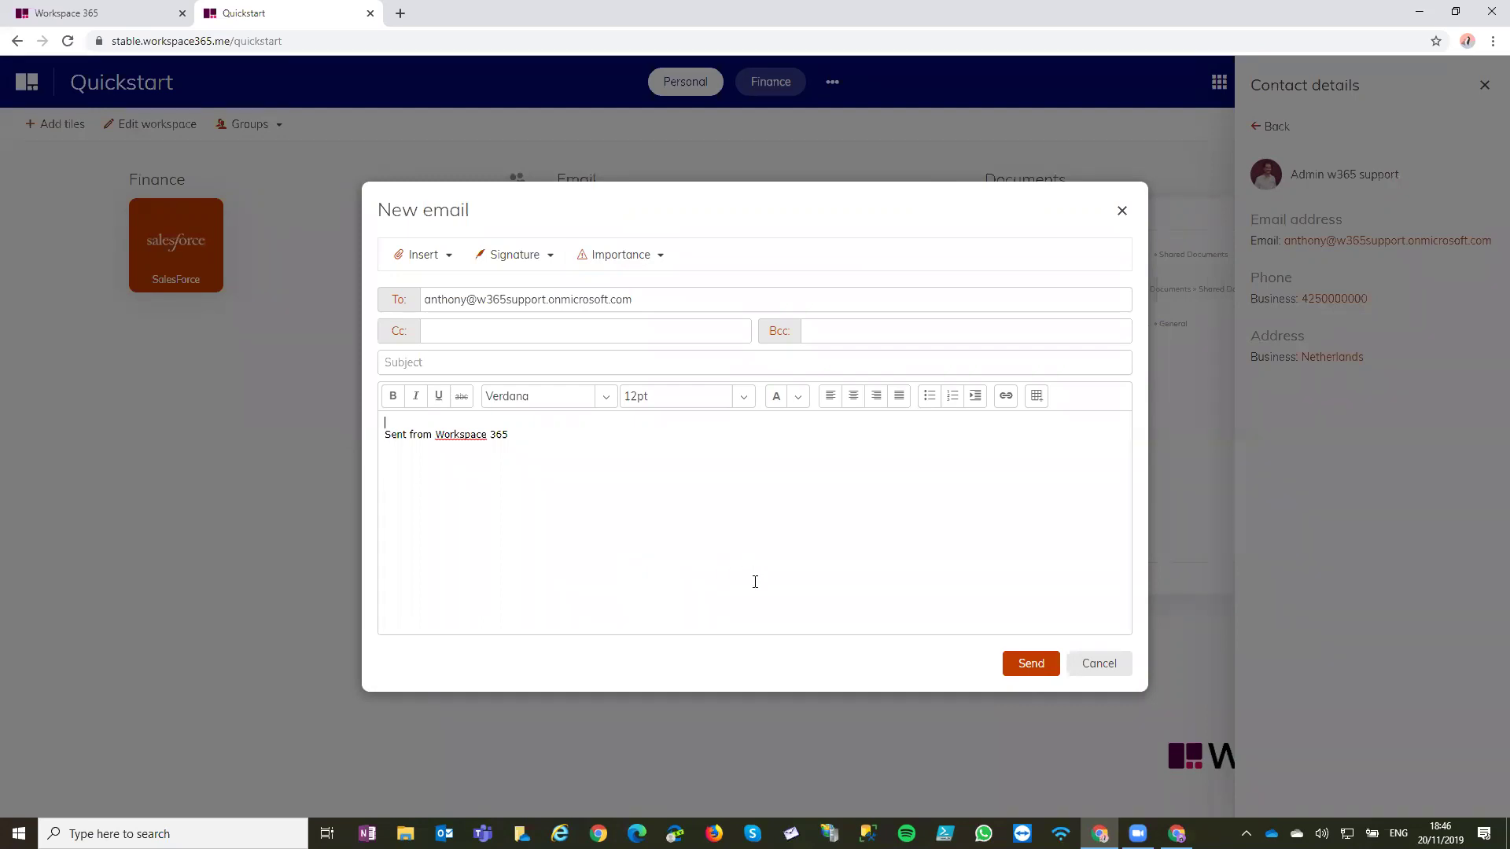
click(1097, 665)
click(946, 477)
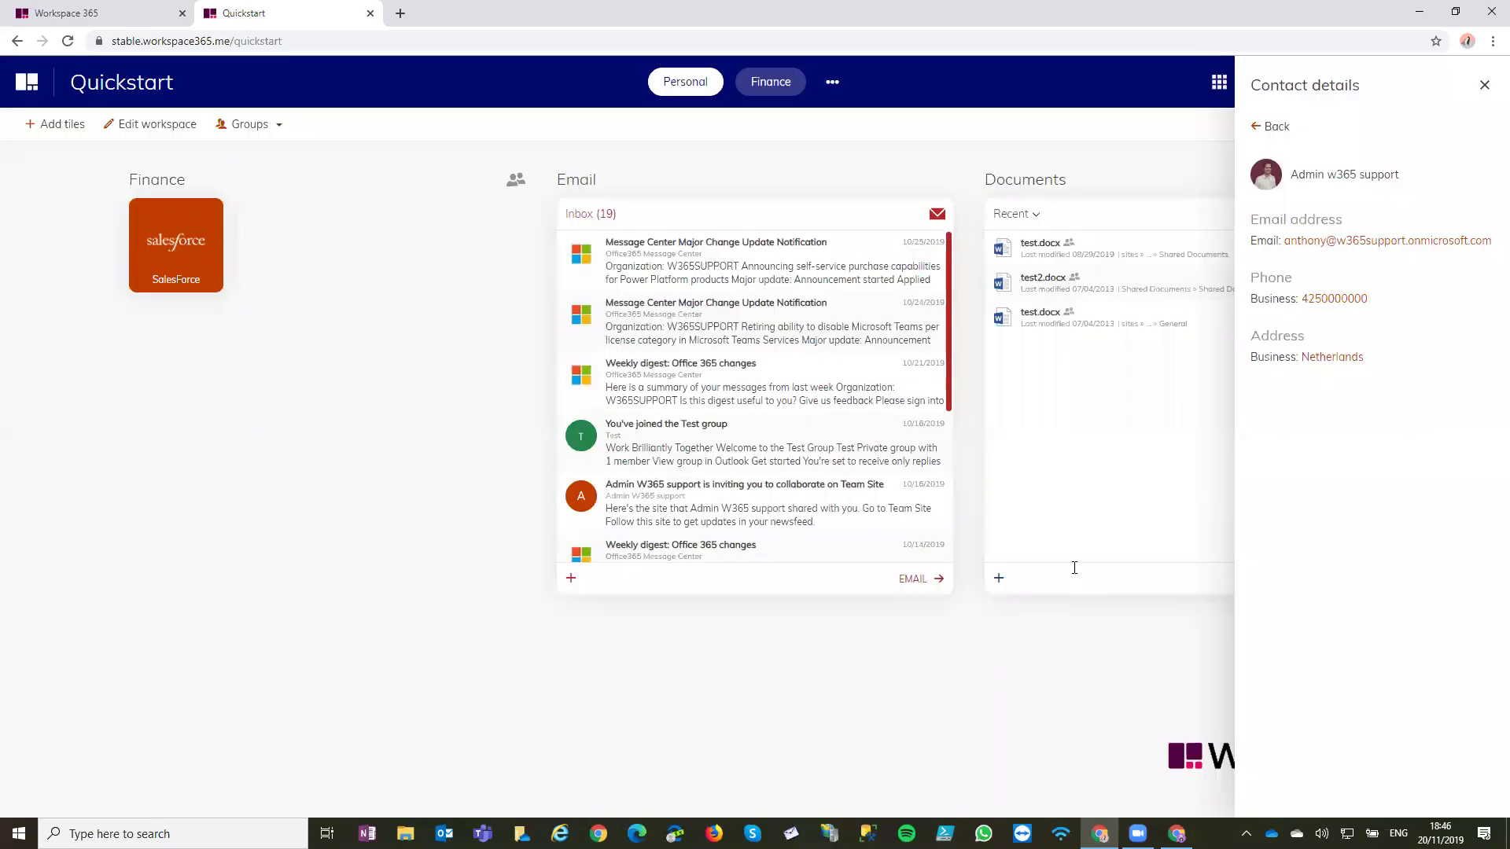
click(1274, 126)
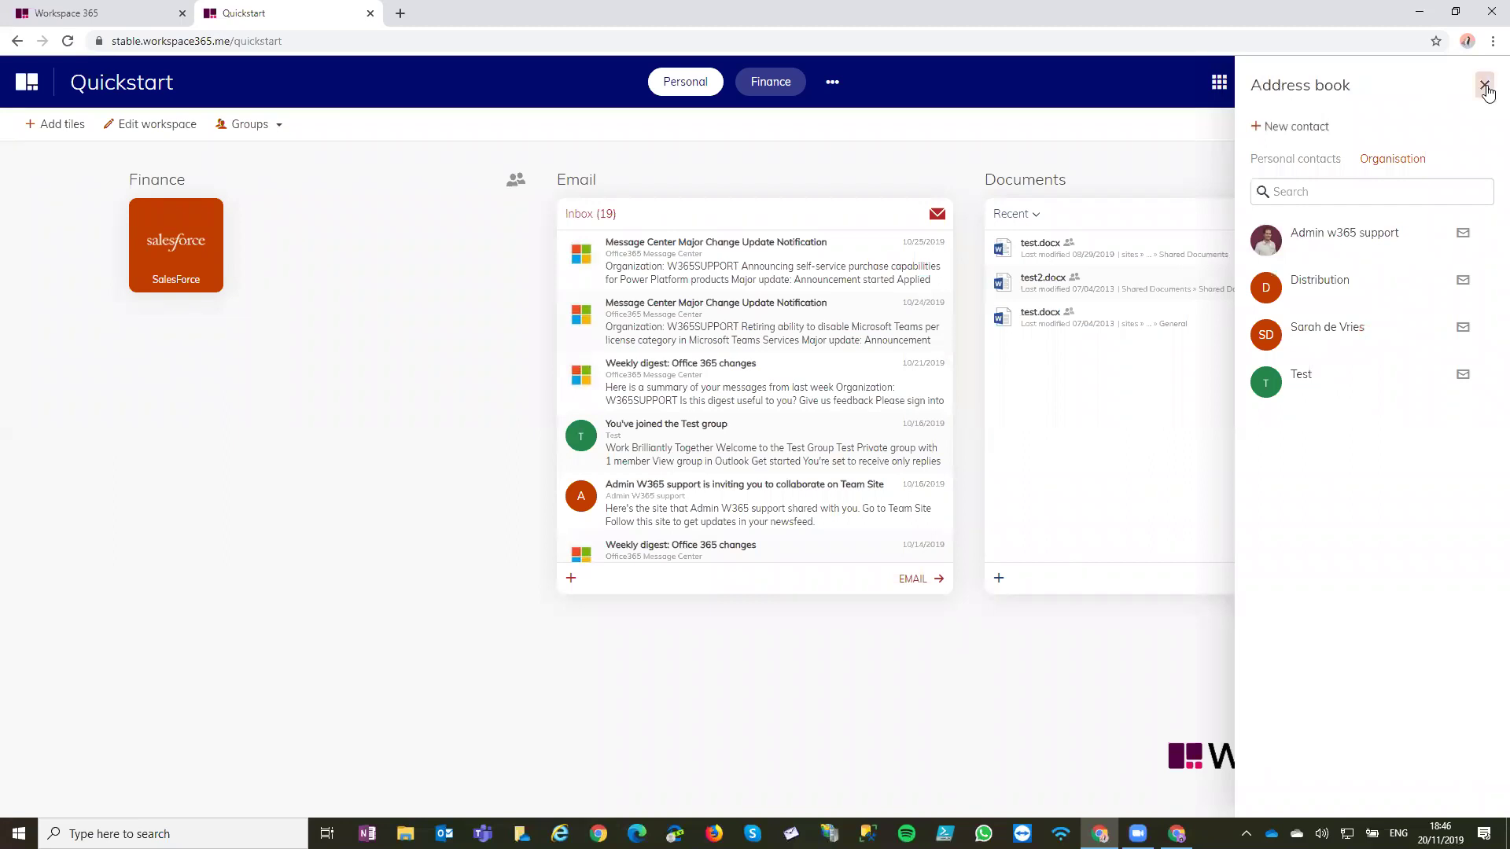
click(1484, 85)
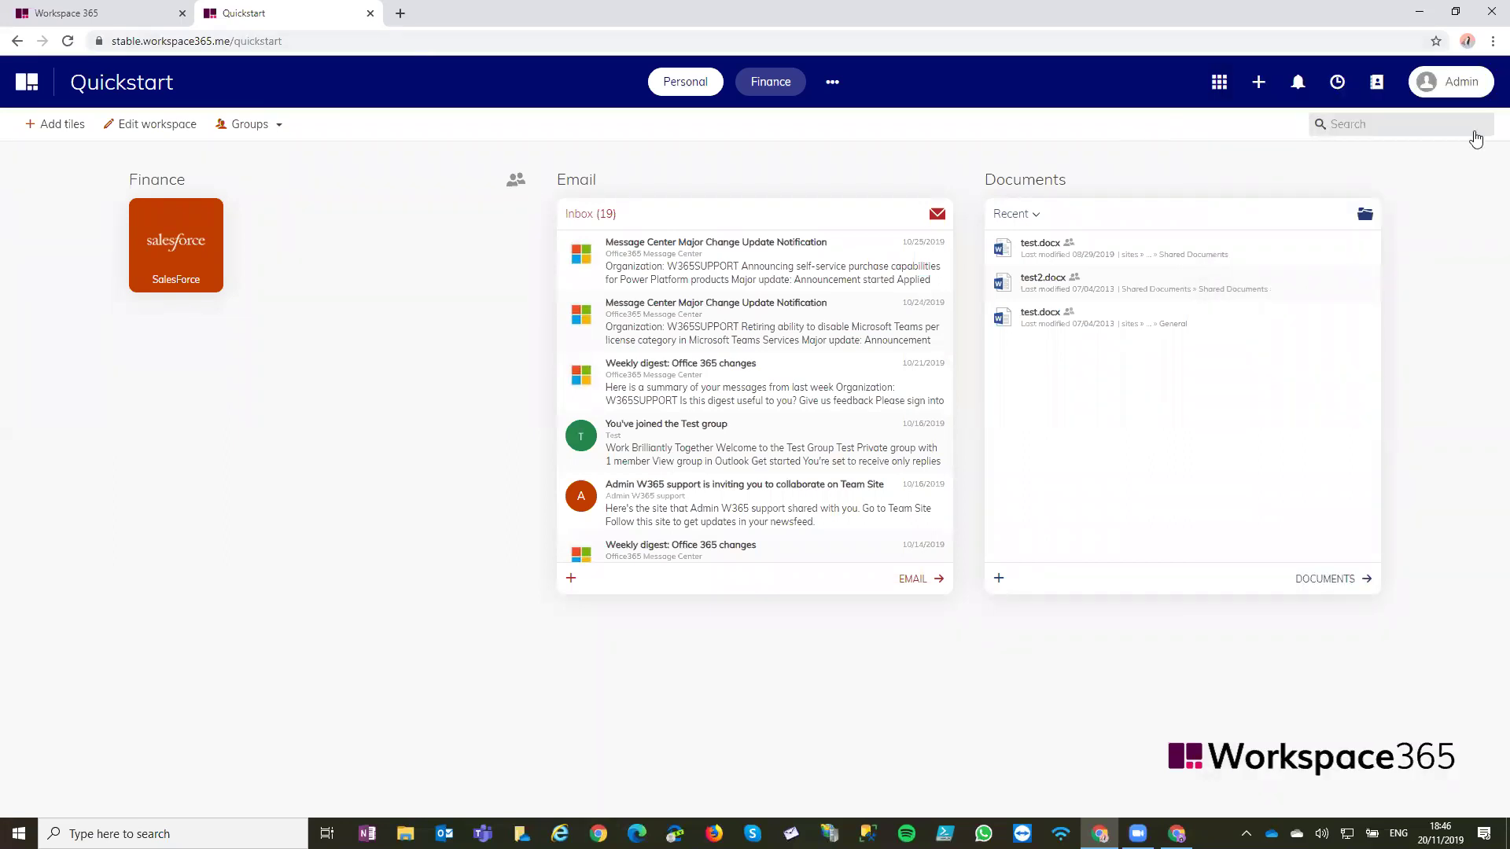
click(400, 15)
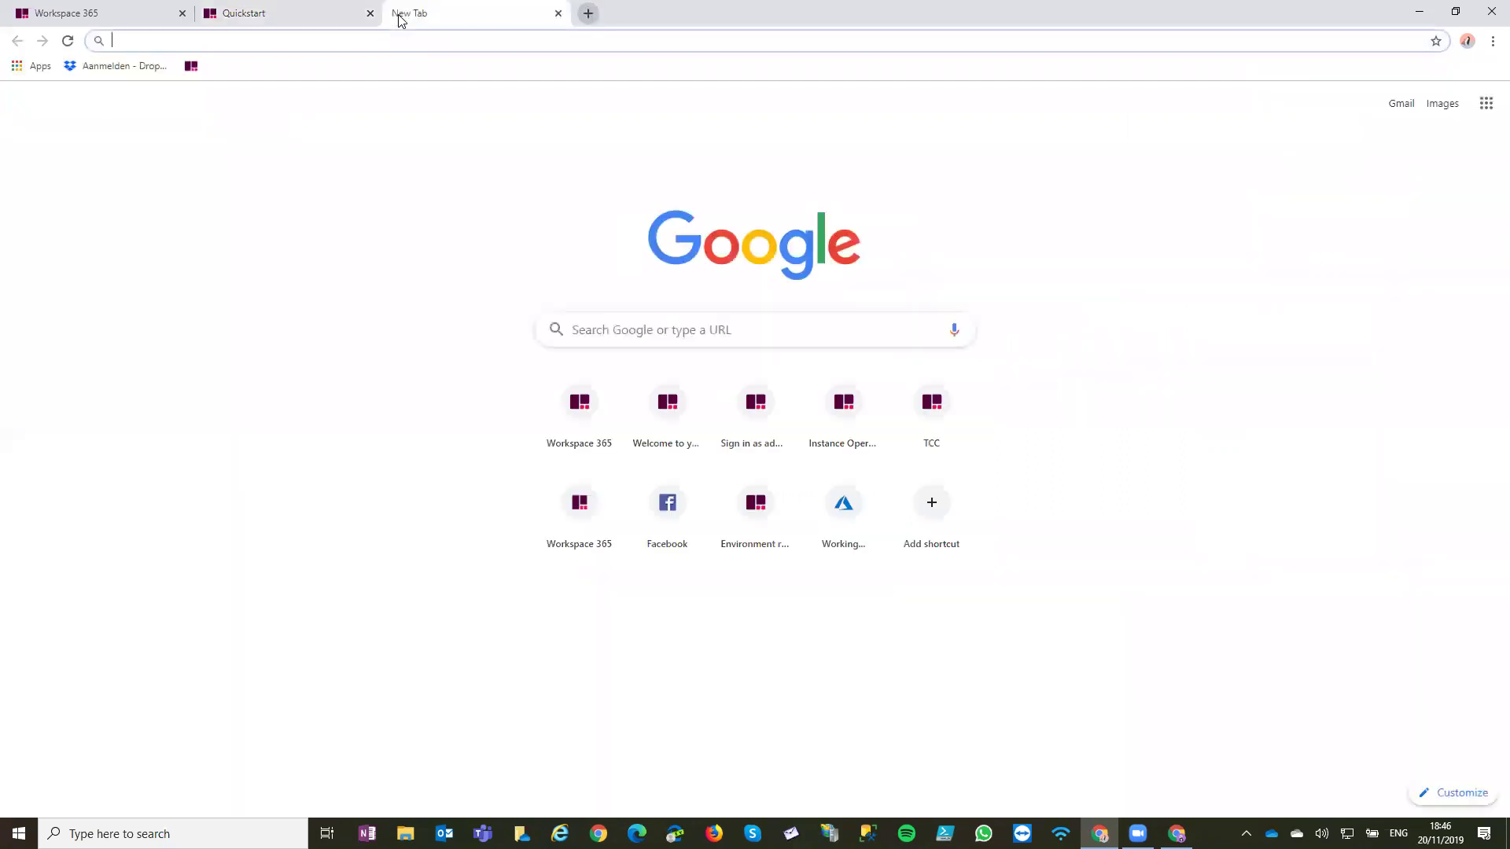
Load the Workspace 365 support site in the new tab and open the Admin guide
text(support.workspace365.net)
key(Return)
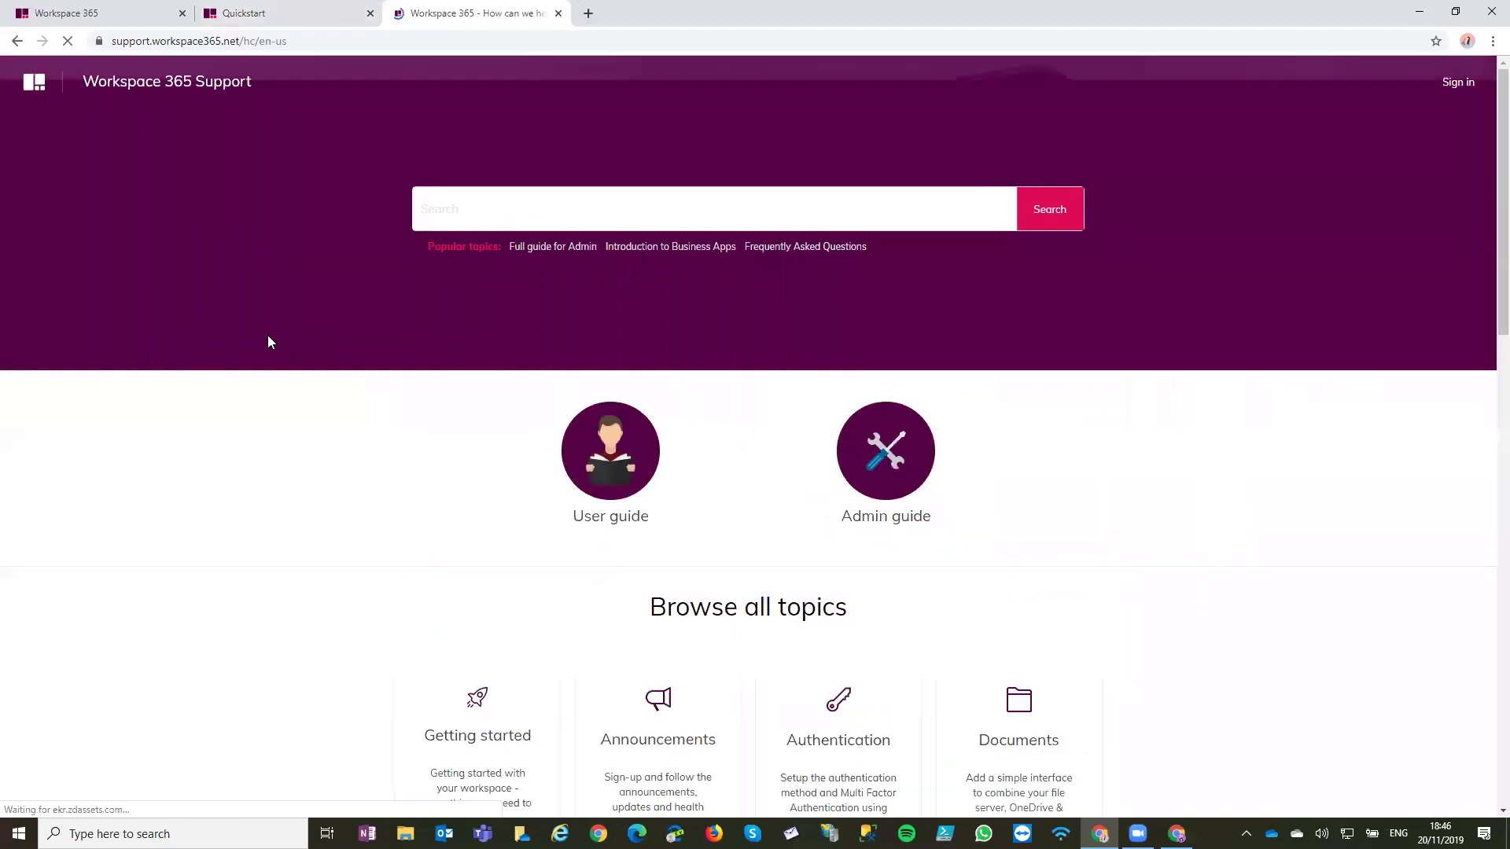
scroll(267, 335, down, 1)
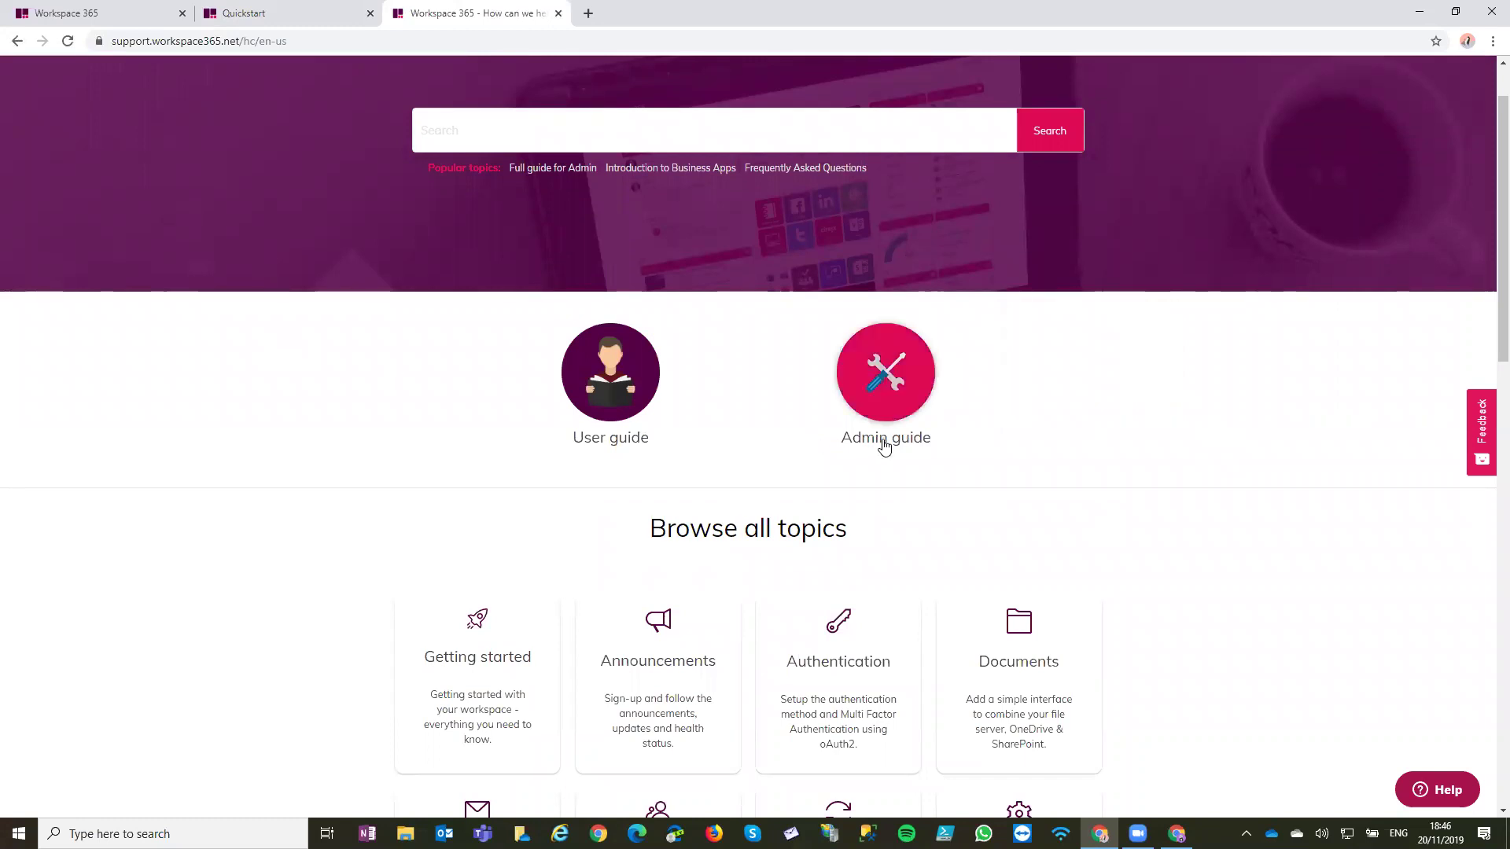
click(888, 403)
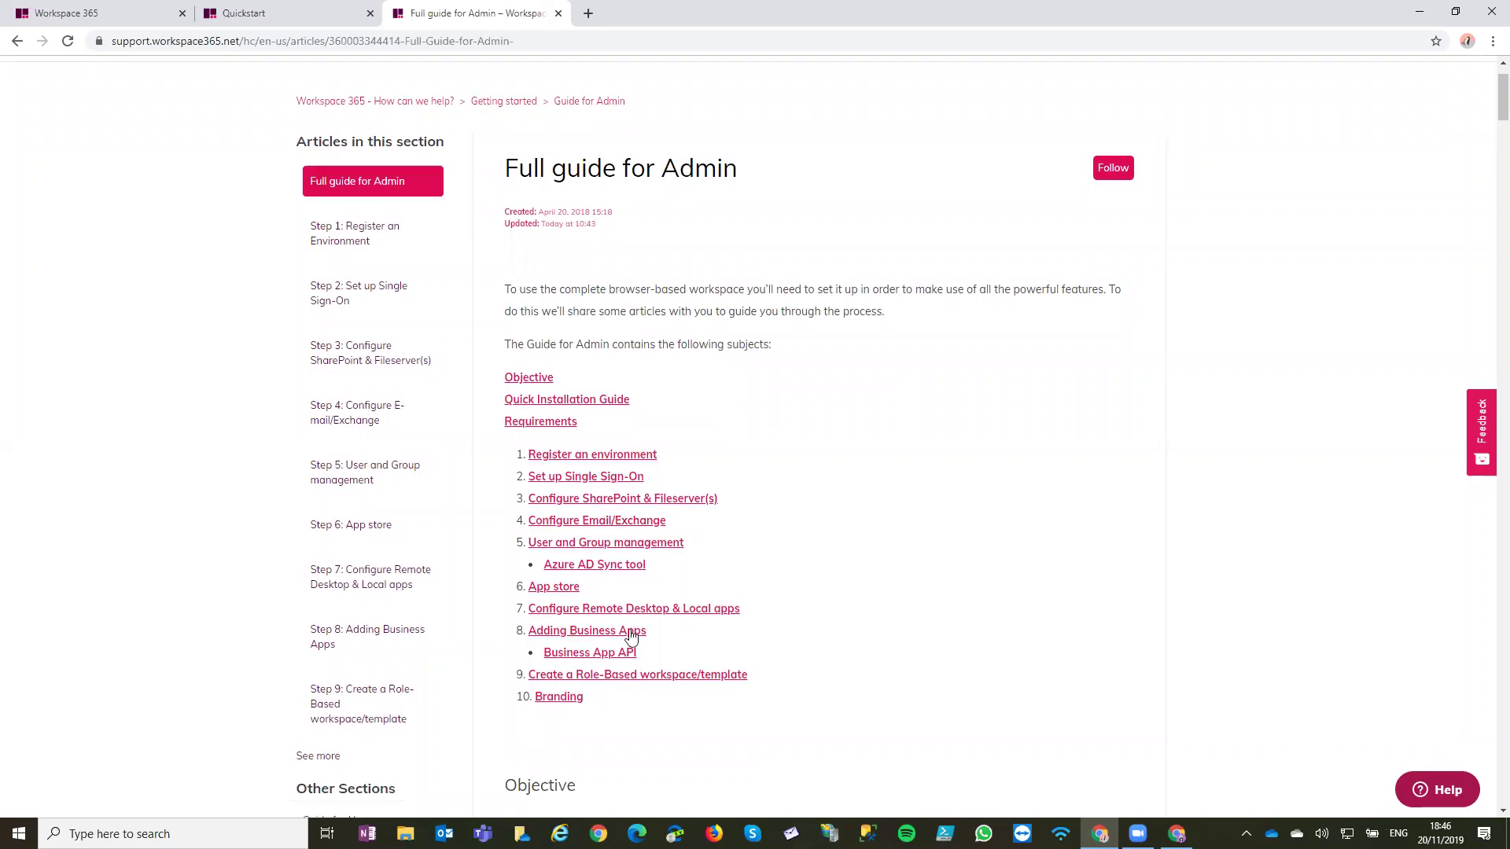
Highlight the guide's numbered admin steps through Branding and read through the guide
drag(507, 442, 589, 699)
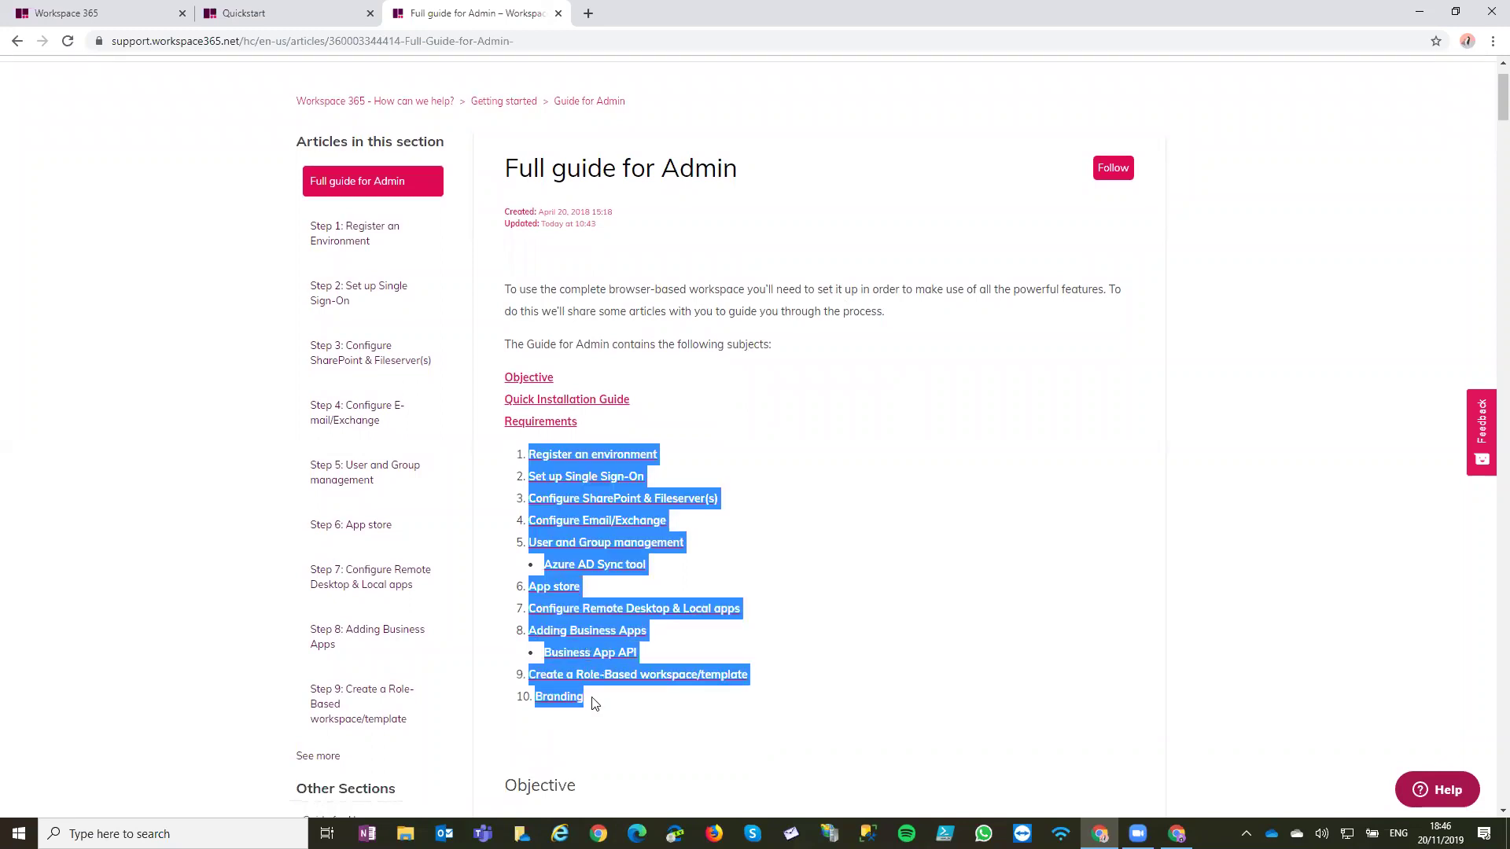
click(628, 756)
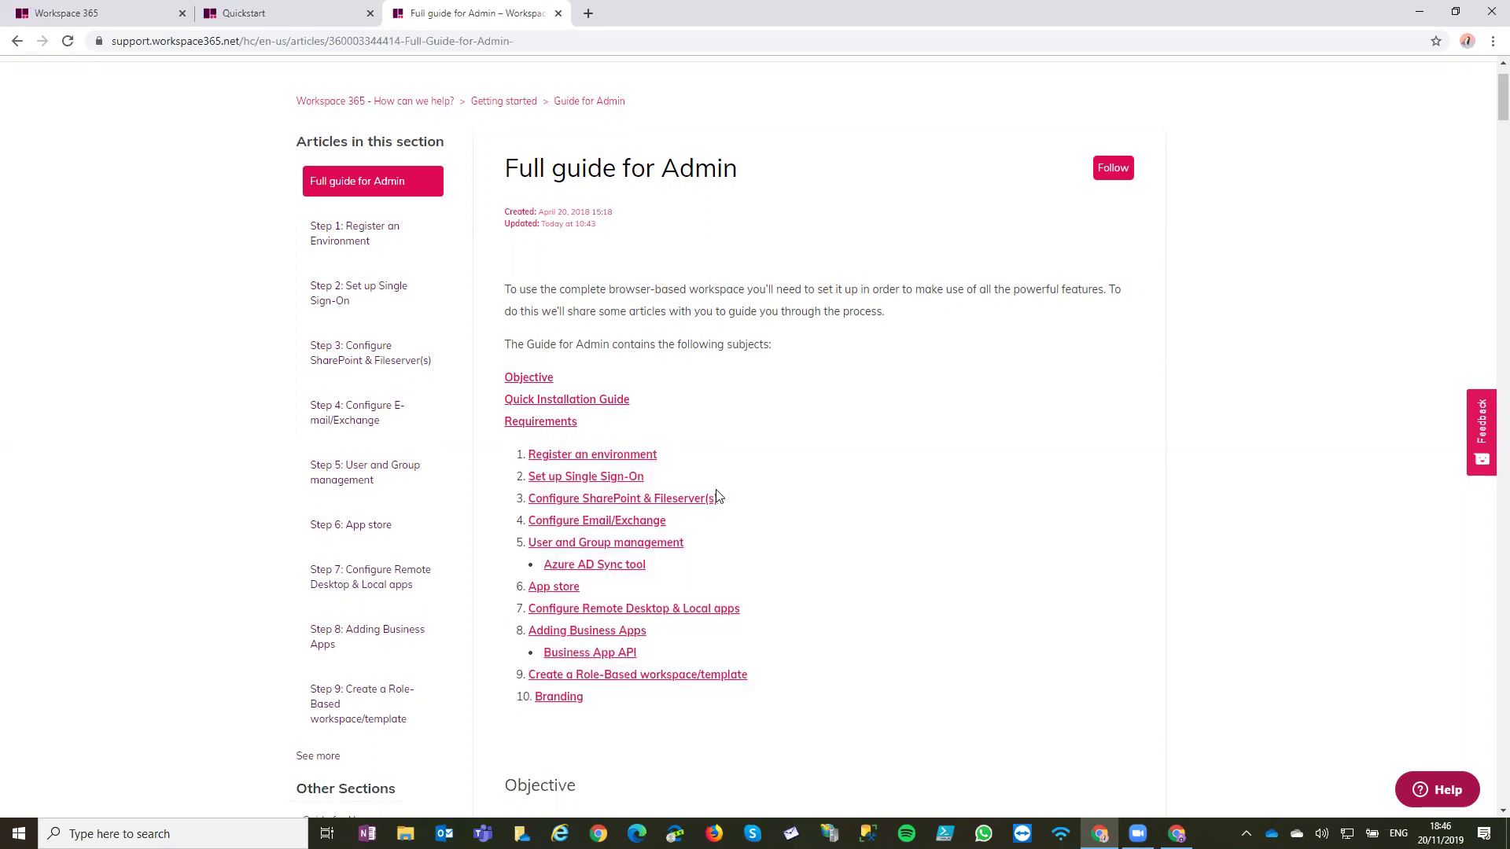
scroll(1221, 422, down, 2)
scroll(802, 310, down, 5)
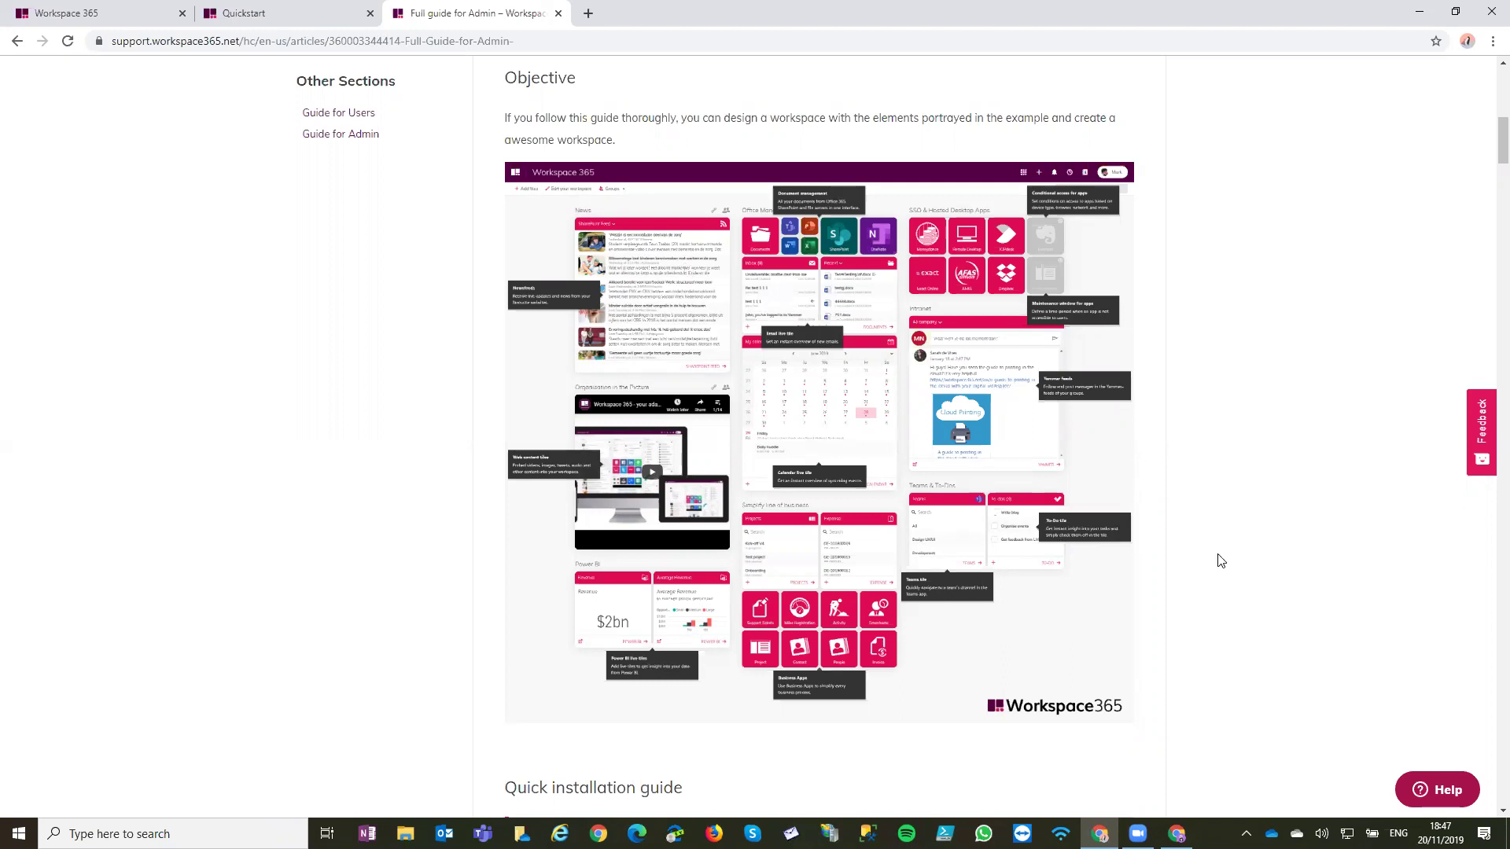
scroll(1218, 560, down, 5)
scroll(1219, 559, down, 10)
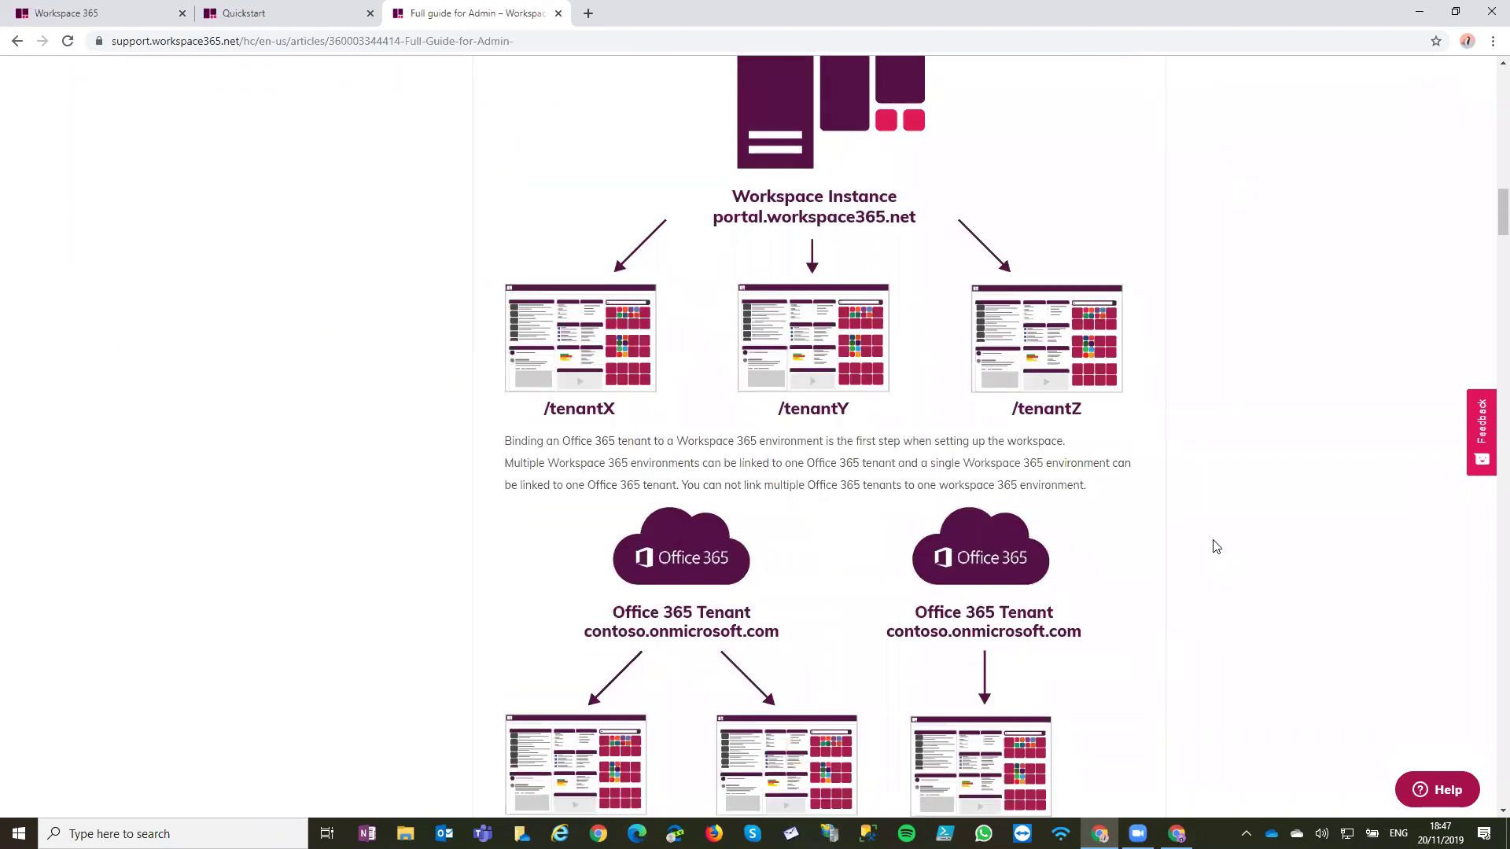
scroll(1215, 546, down, 13)
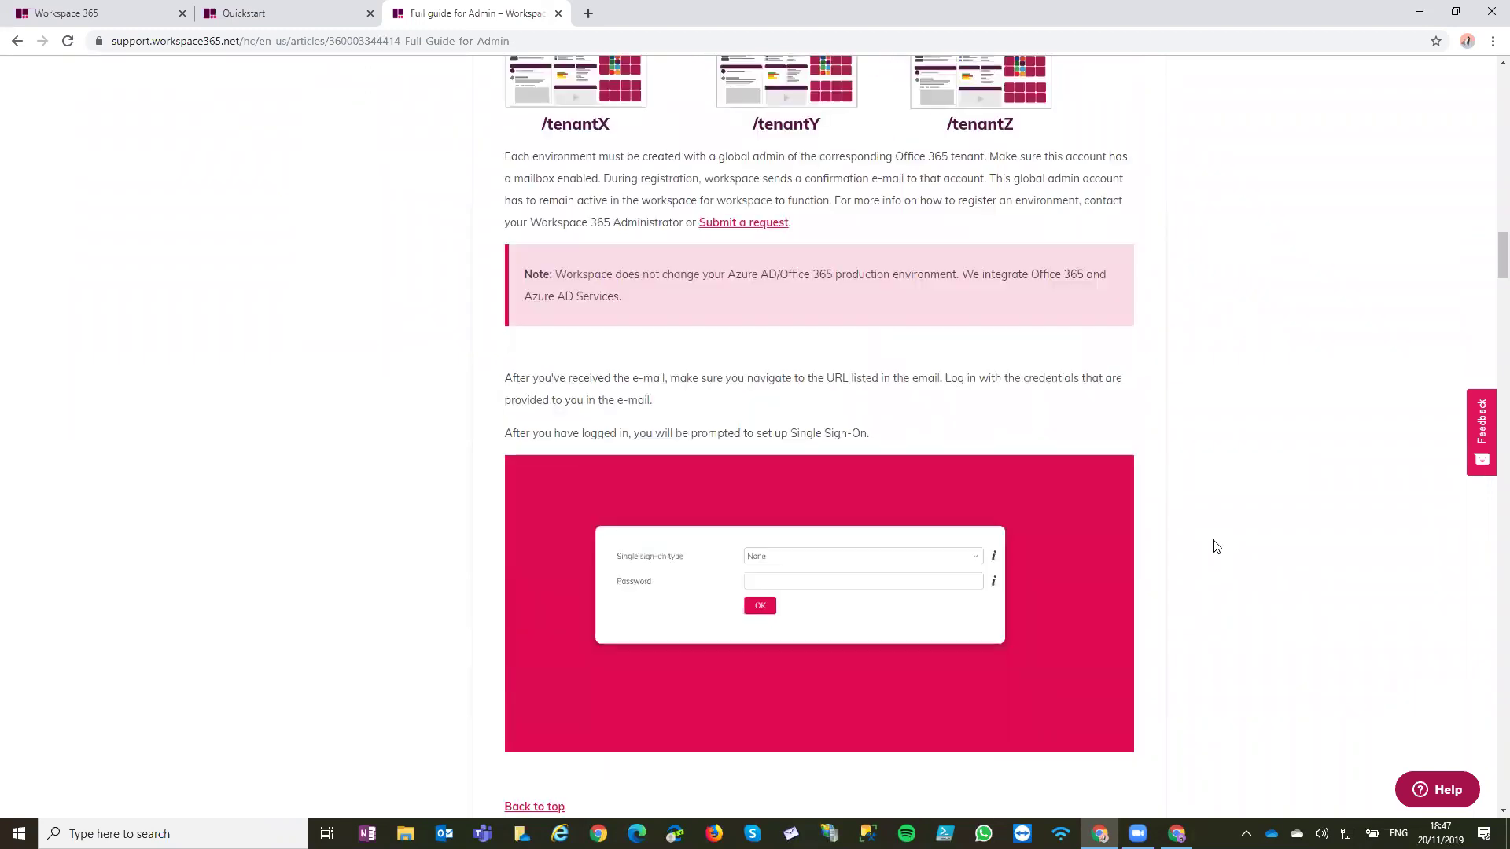
scroll(1216, 545, down, 5)
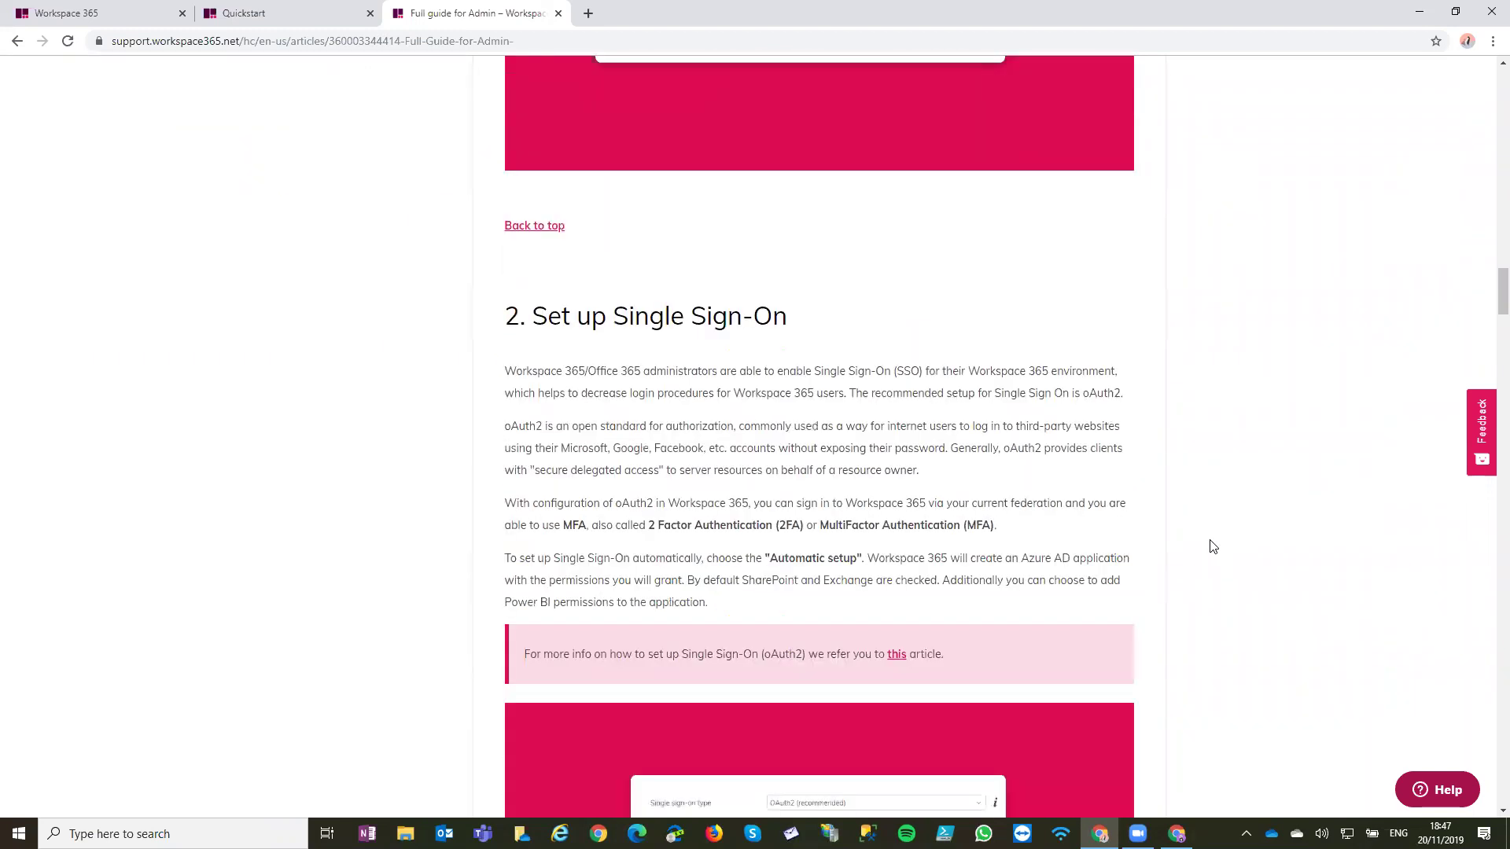
scroll(1214, 547, up, 14)
scroll(1212, 544, up, 18)
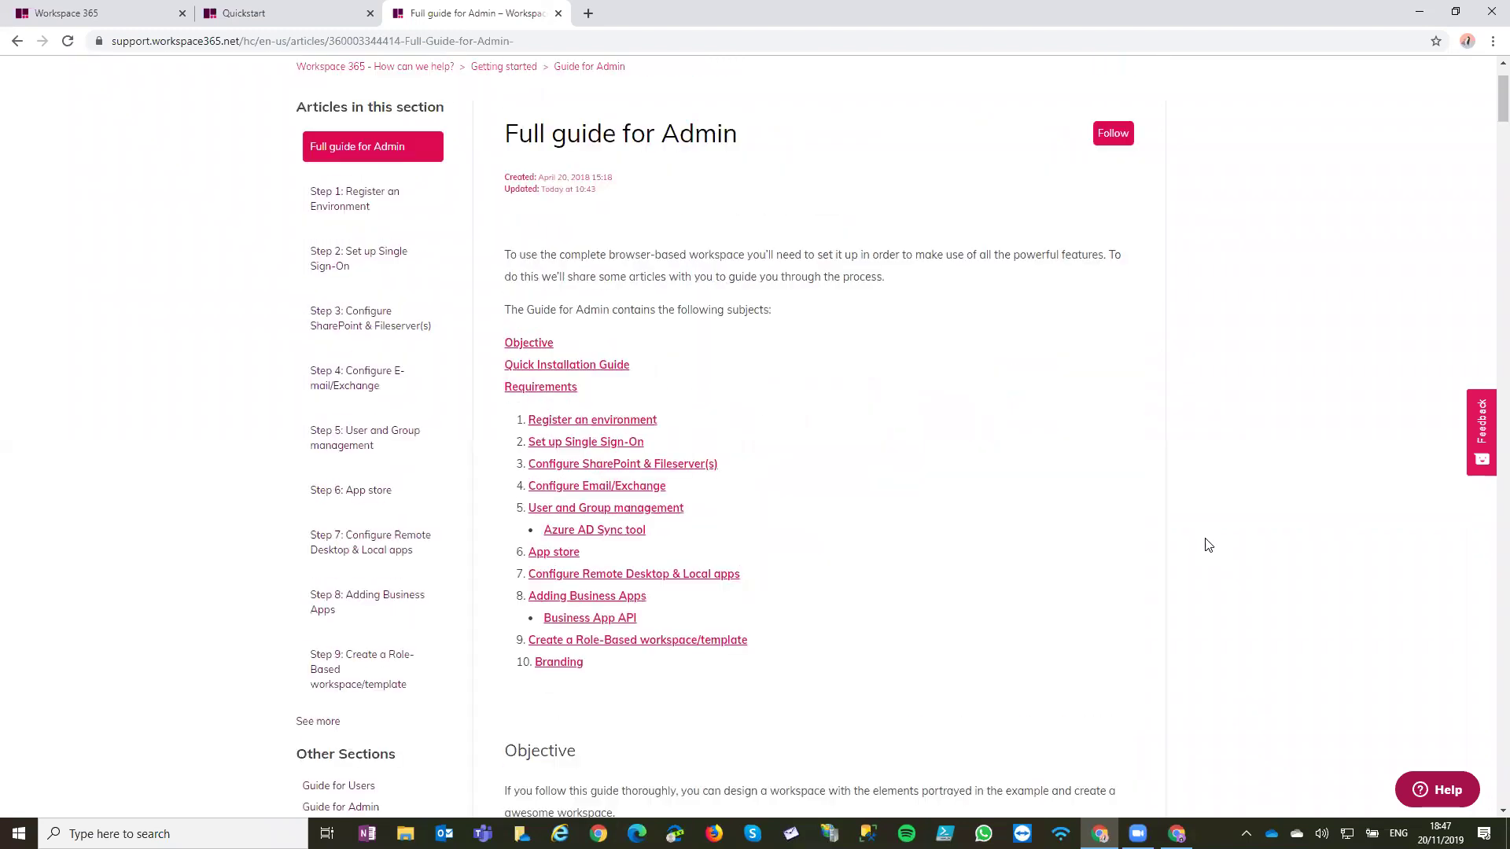
Go back to the support home page, then return to the Quickstart workspace tab
click(409, 183)
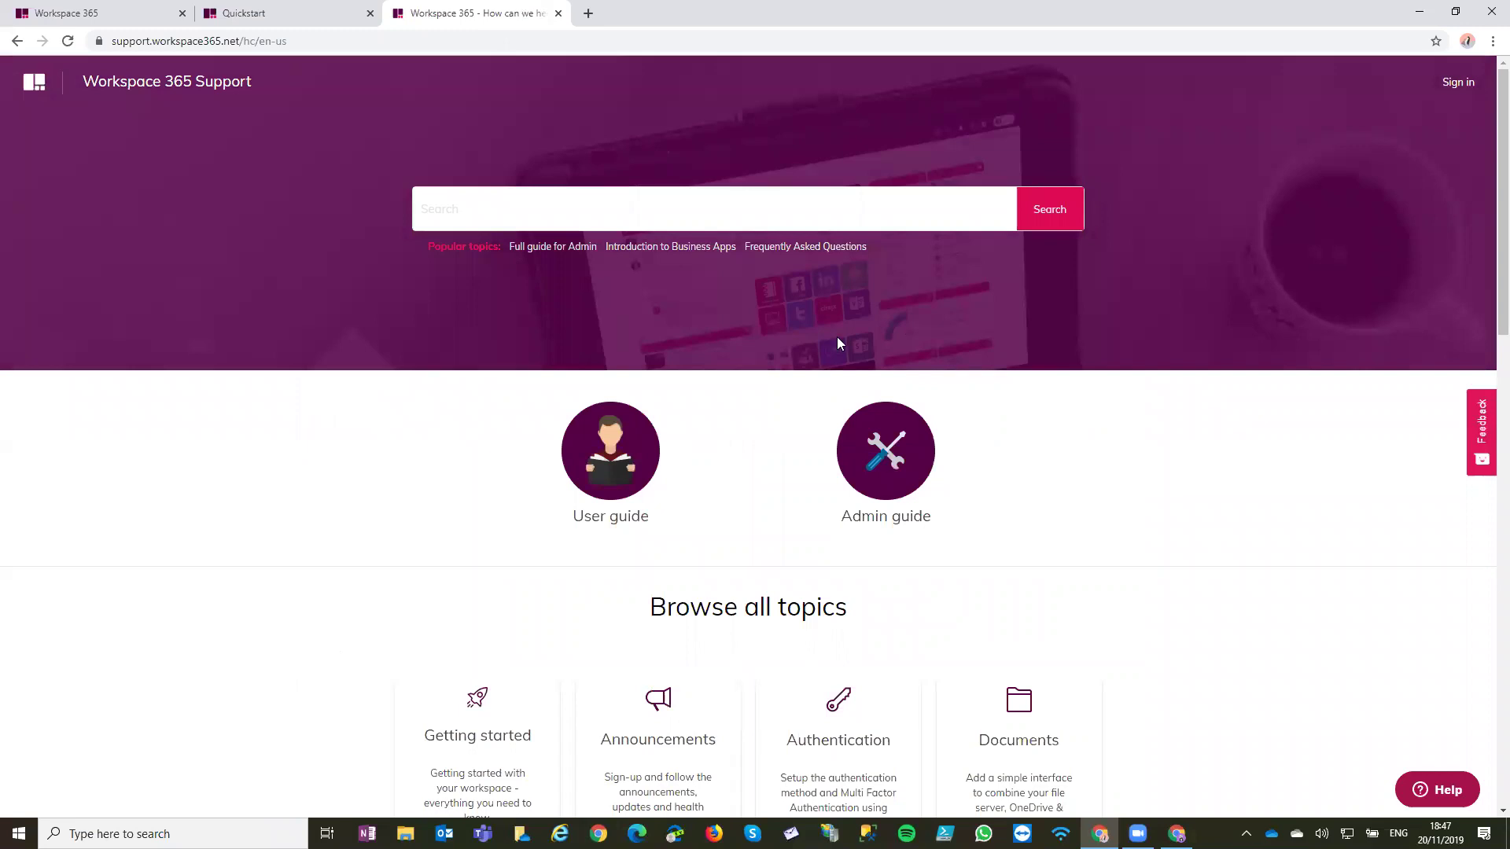
scroll(1329, 540, down, 3)
scroll(1326, 531, down, 4)
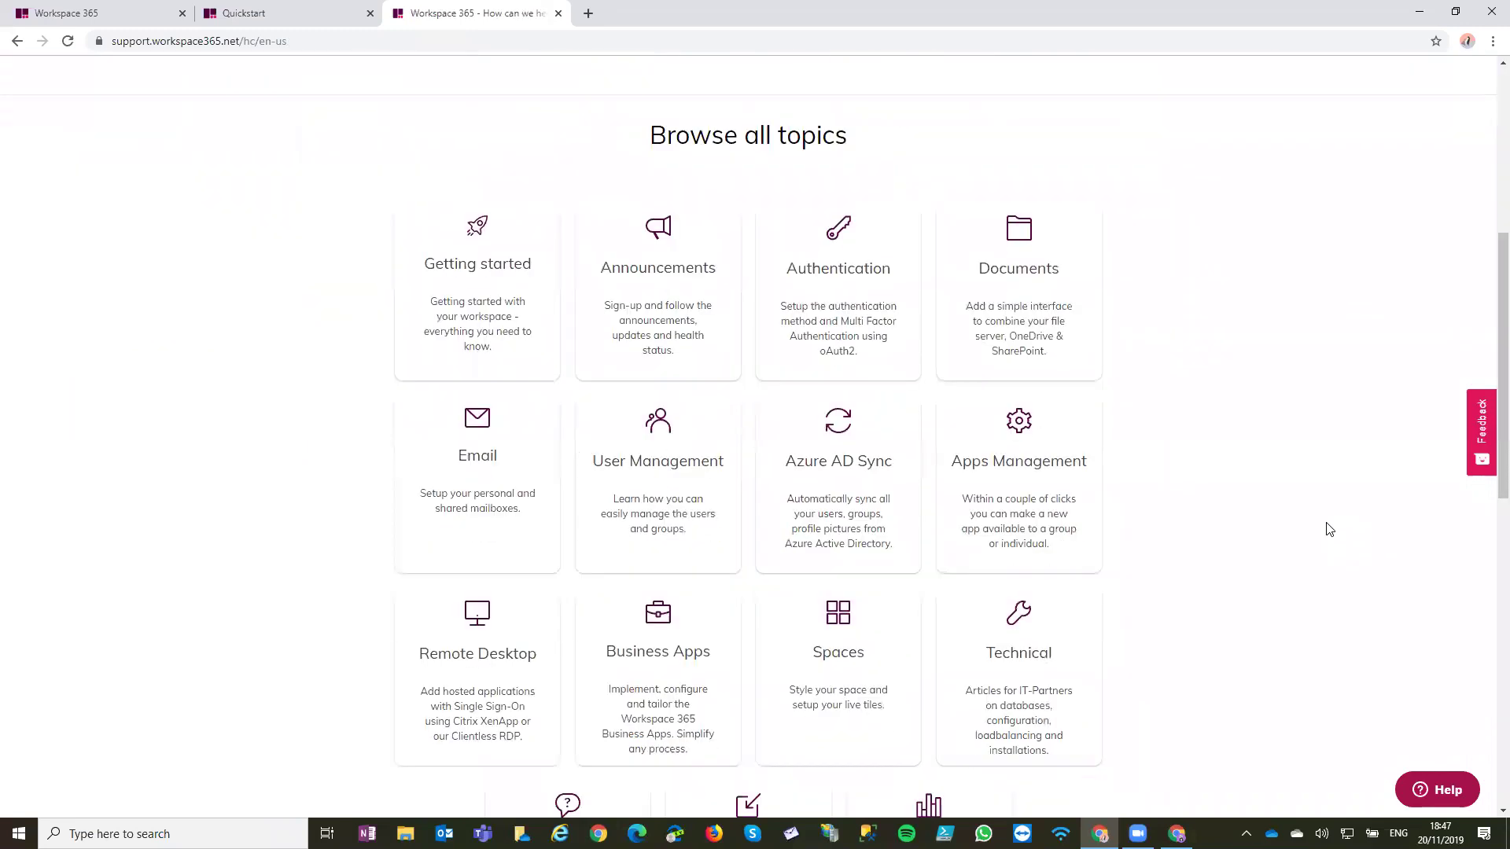
scroll(1324, 519, up, 6)
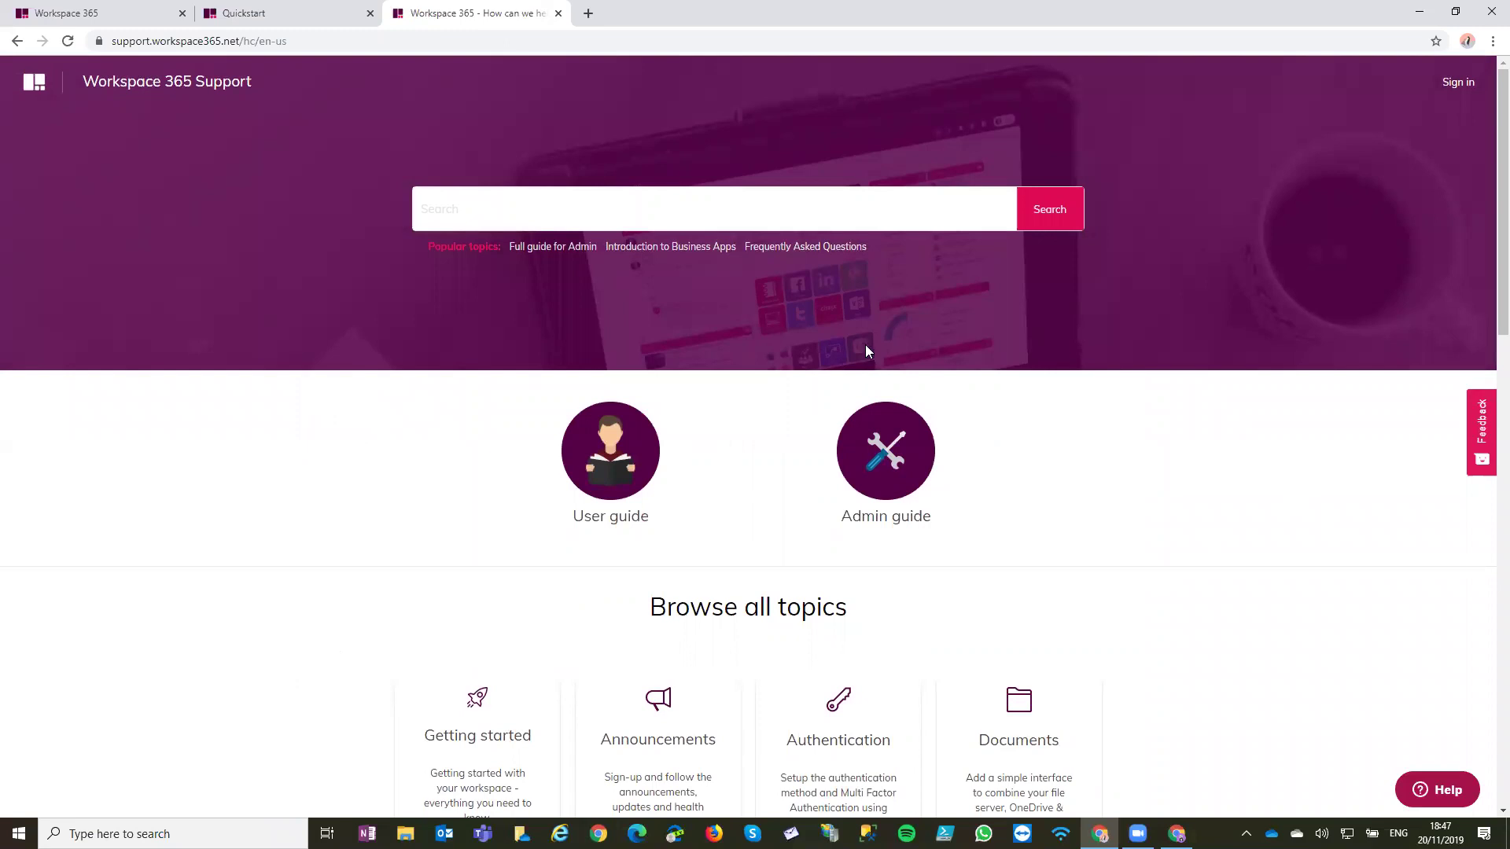
click(314, 10)
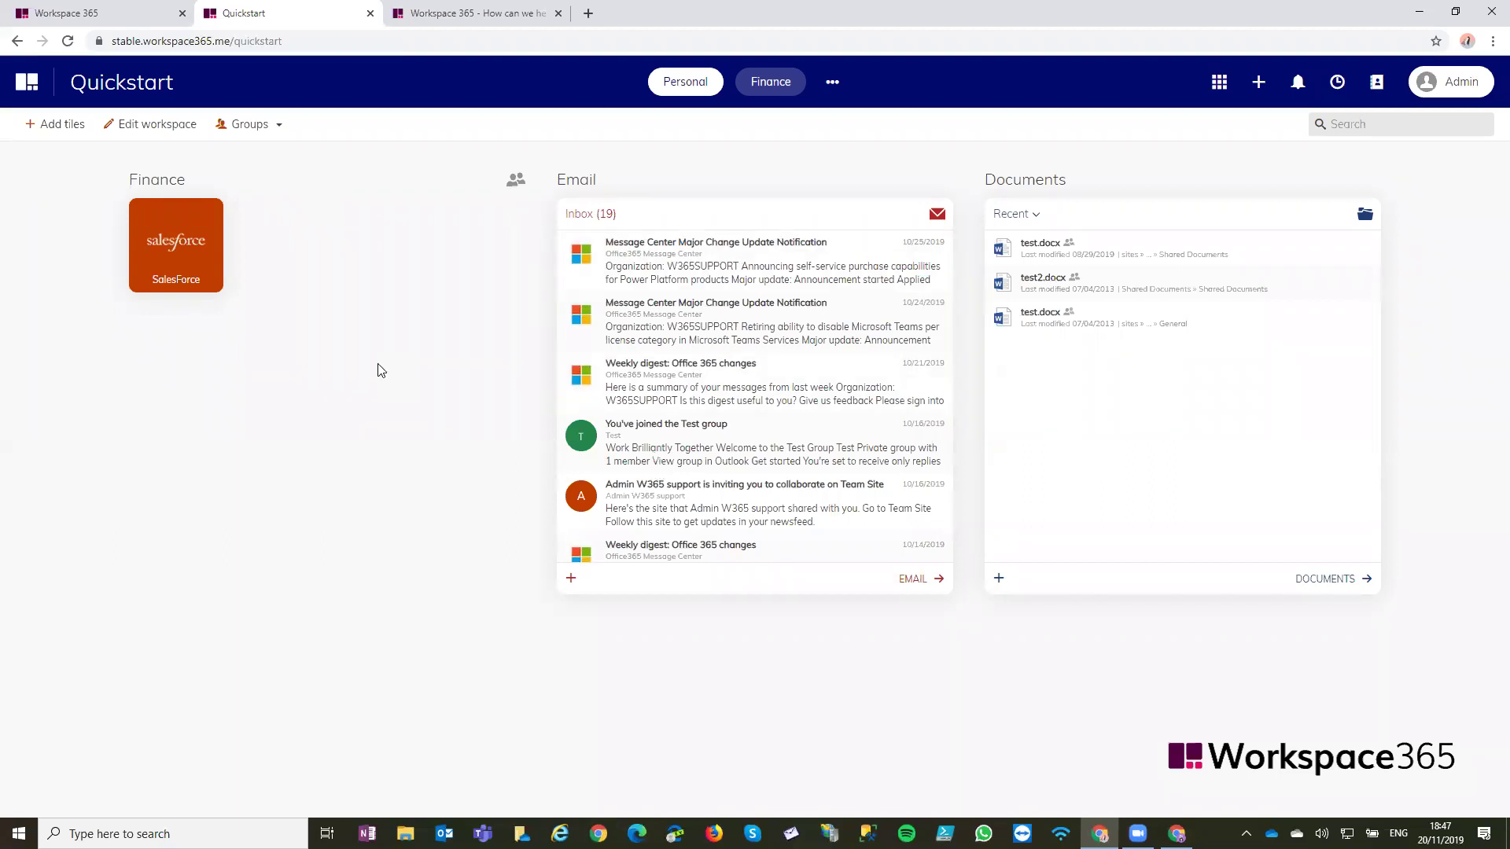
Go back to the Quickstart Finance dashboard with its SalesForce tile, Email inbox and recent Documents
mouse_move(1137, 834)
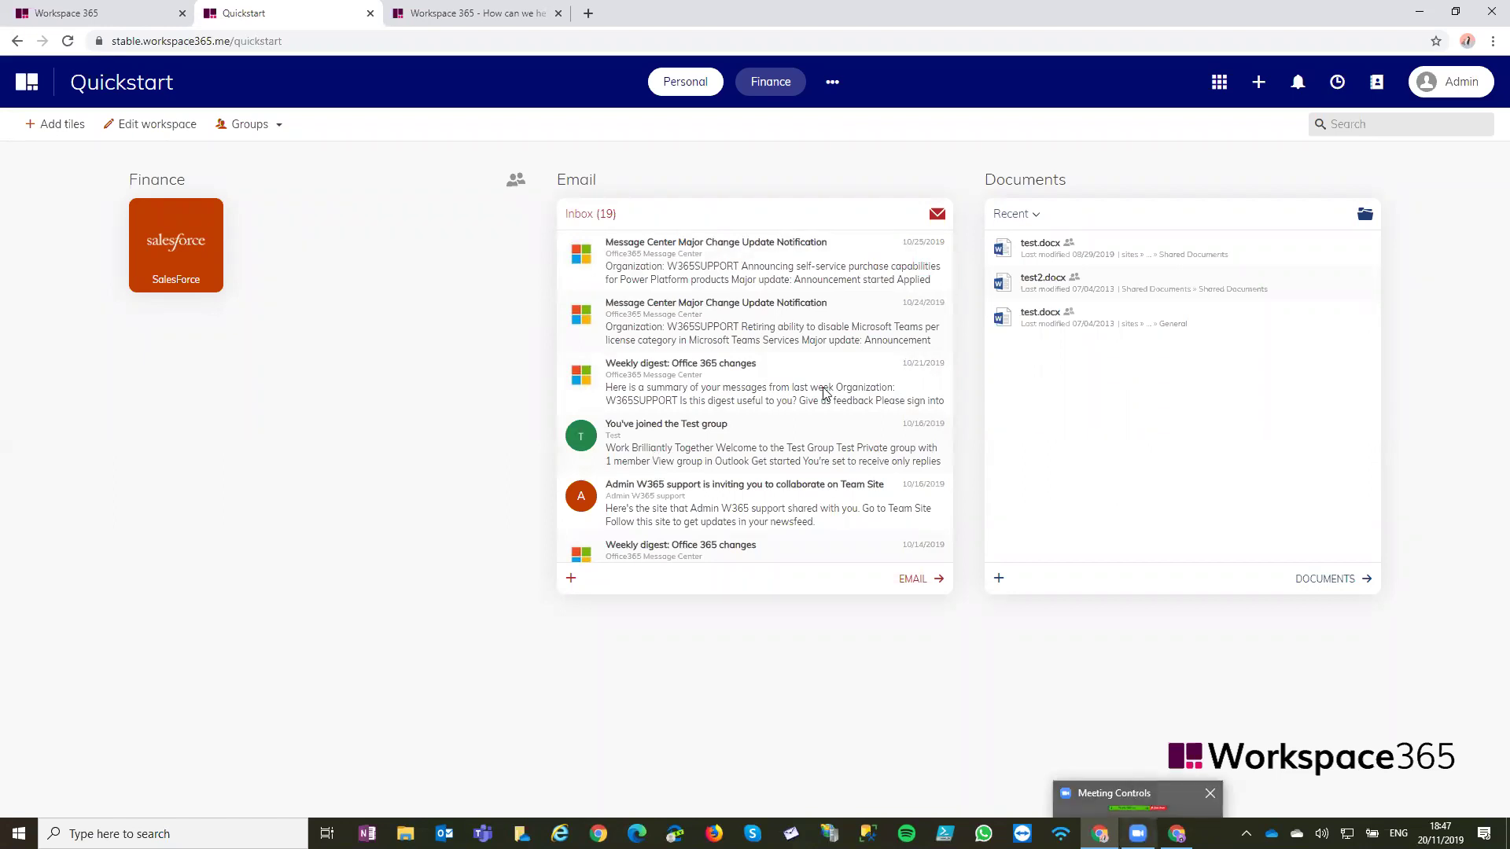